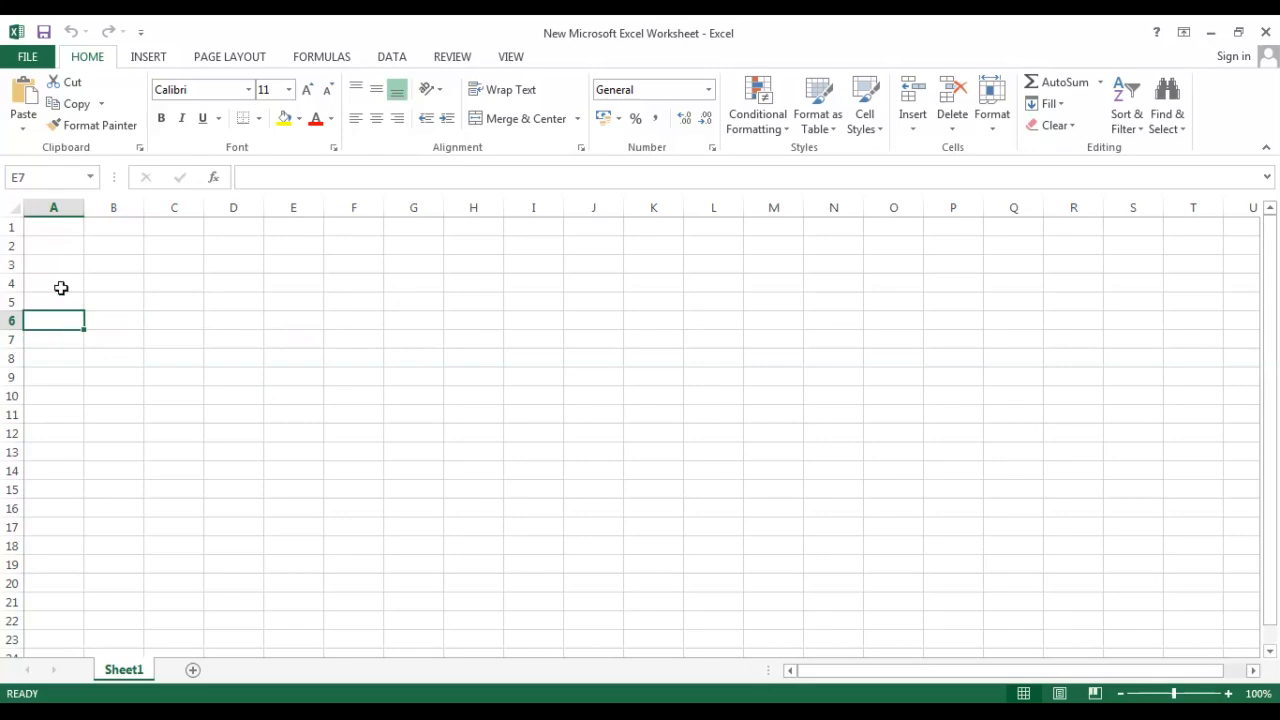
pyautogui.click(59, 229)
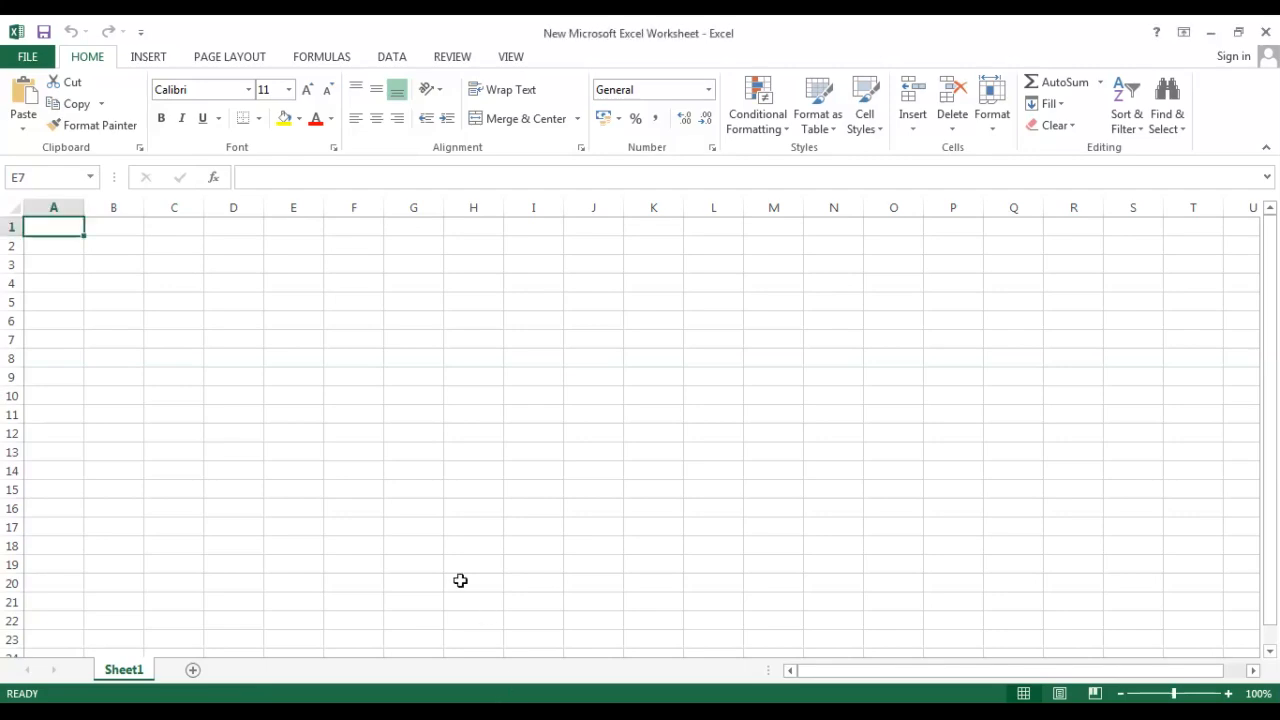
pyautogui.click(43, 269)
pyautogui.click(131, 266)
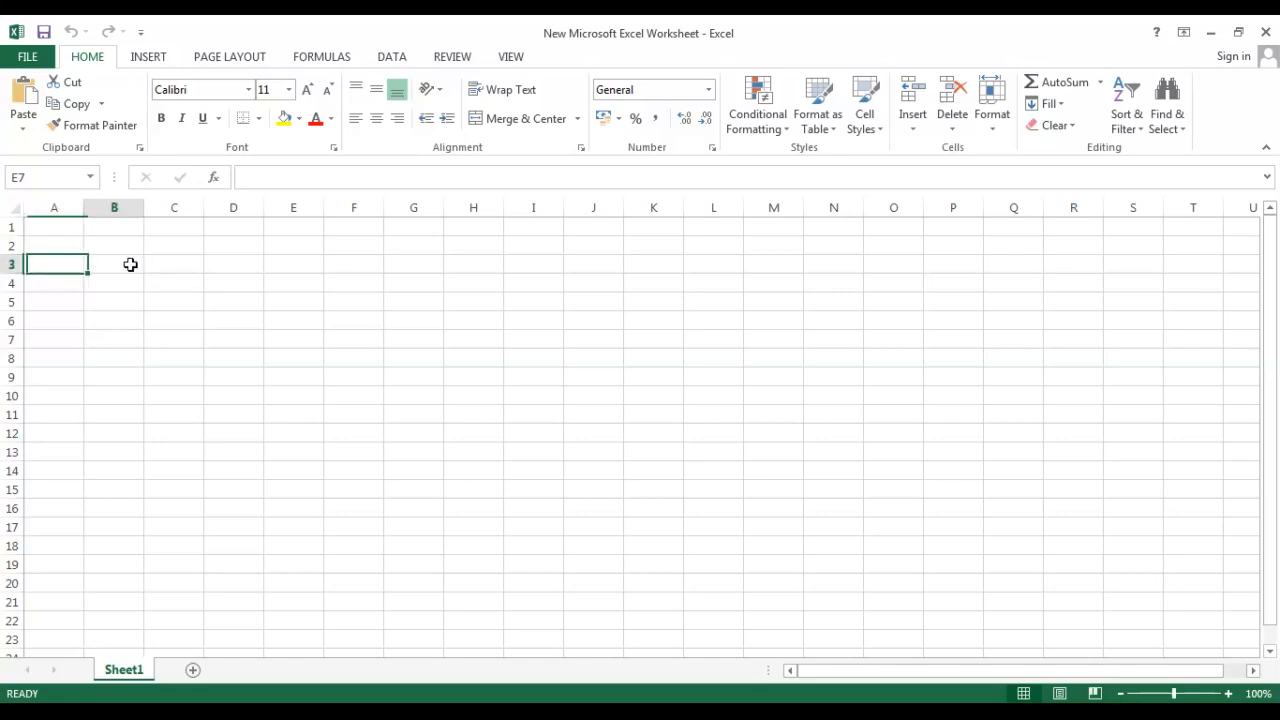
pyautogui.click(171, 264)
pyautogui.click(171, 264)
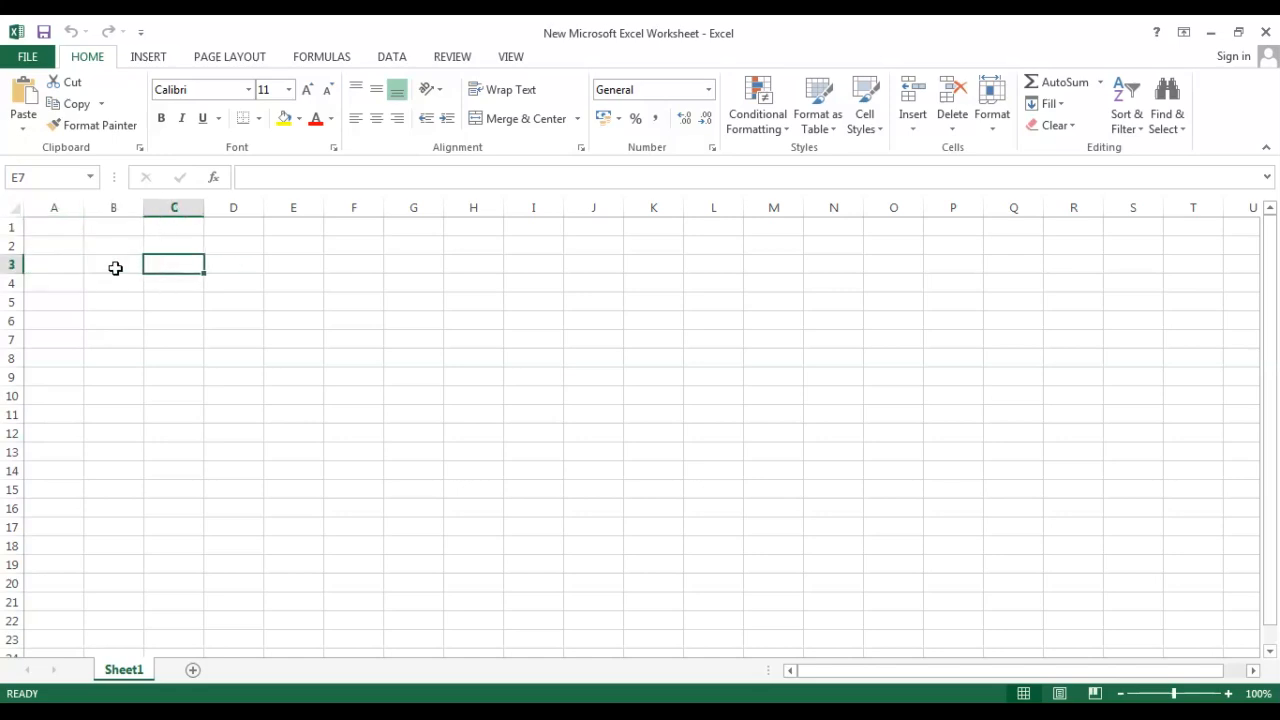
pyautogui.click(244, 272)
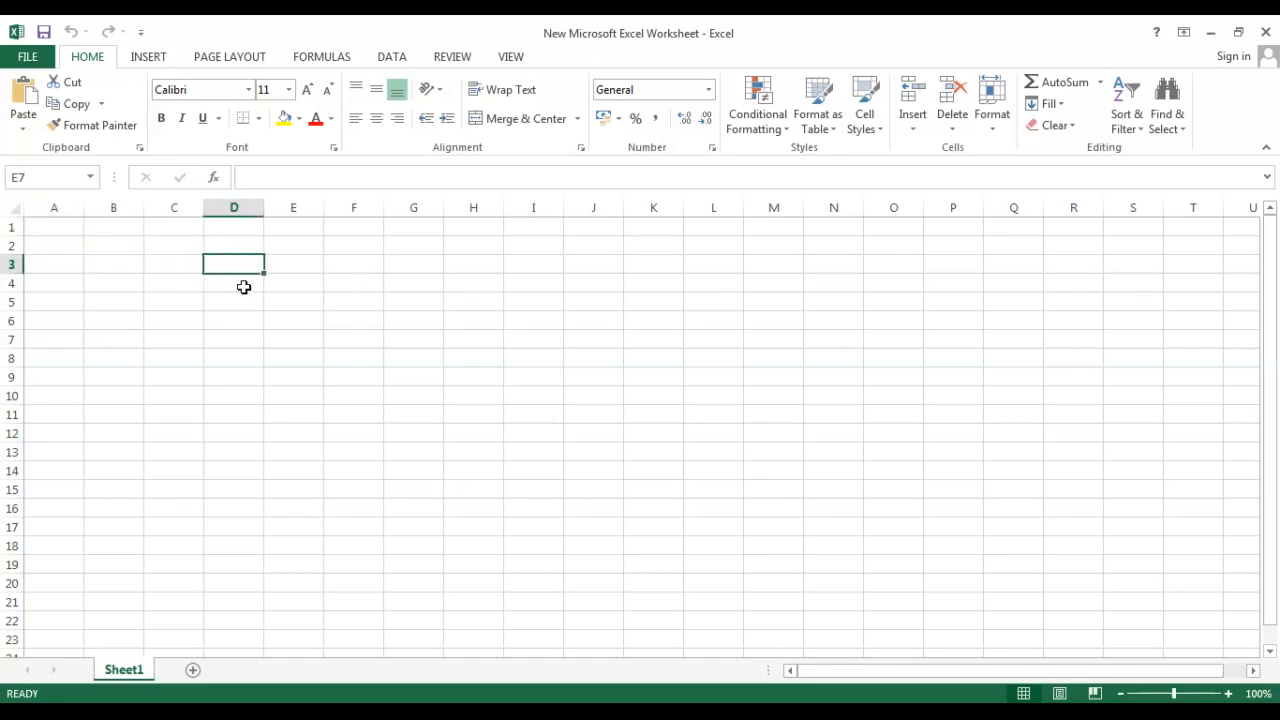
pyautogui.click(244, 290)
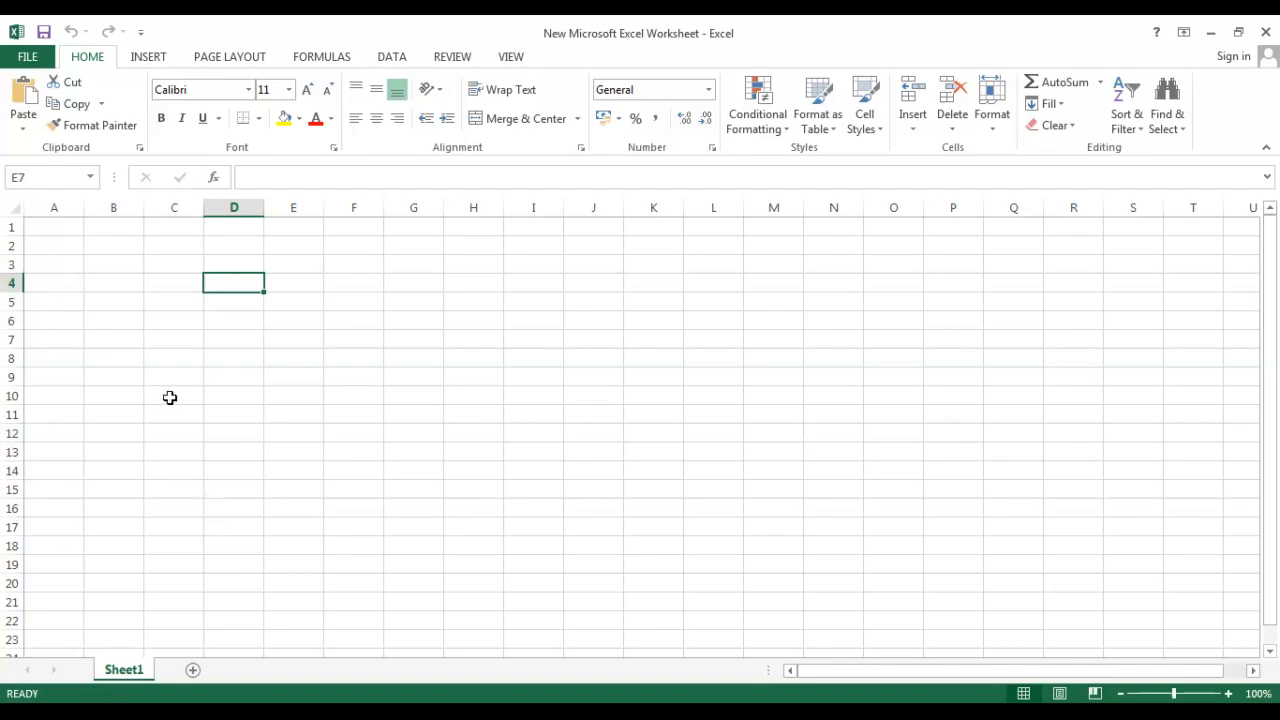
pyautogui.moveTo(47, 233); pyautogui.dragTo(370, 249)
pyautogui.click(357, 318)
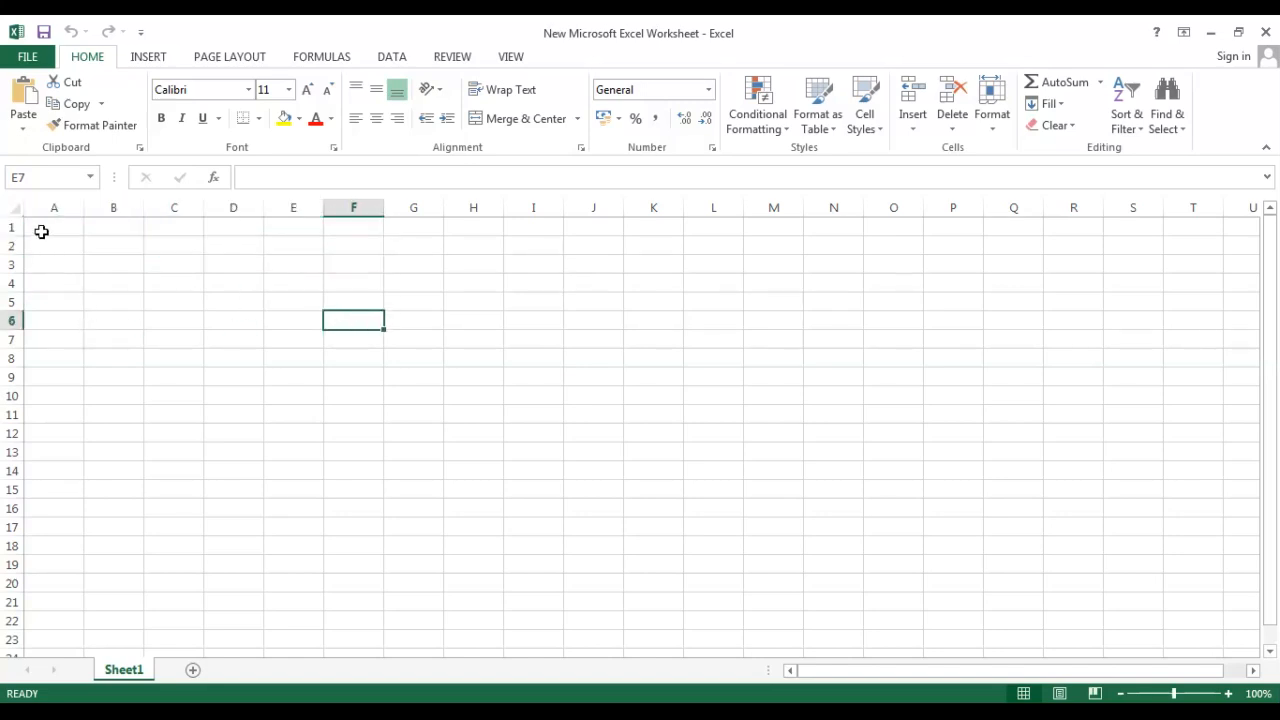
# Merge and center cells A1 through H1 and enter the author's name as a title in the merged cell.
pyautogui.moveTo(41, 232); pyautogui.dragTo(468, 232)
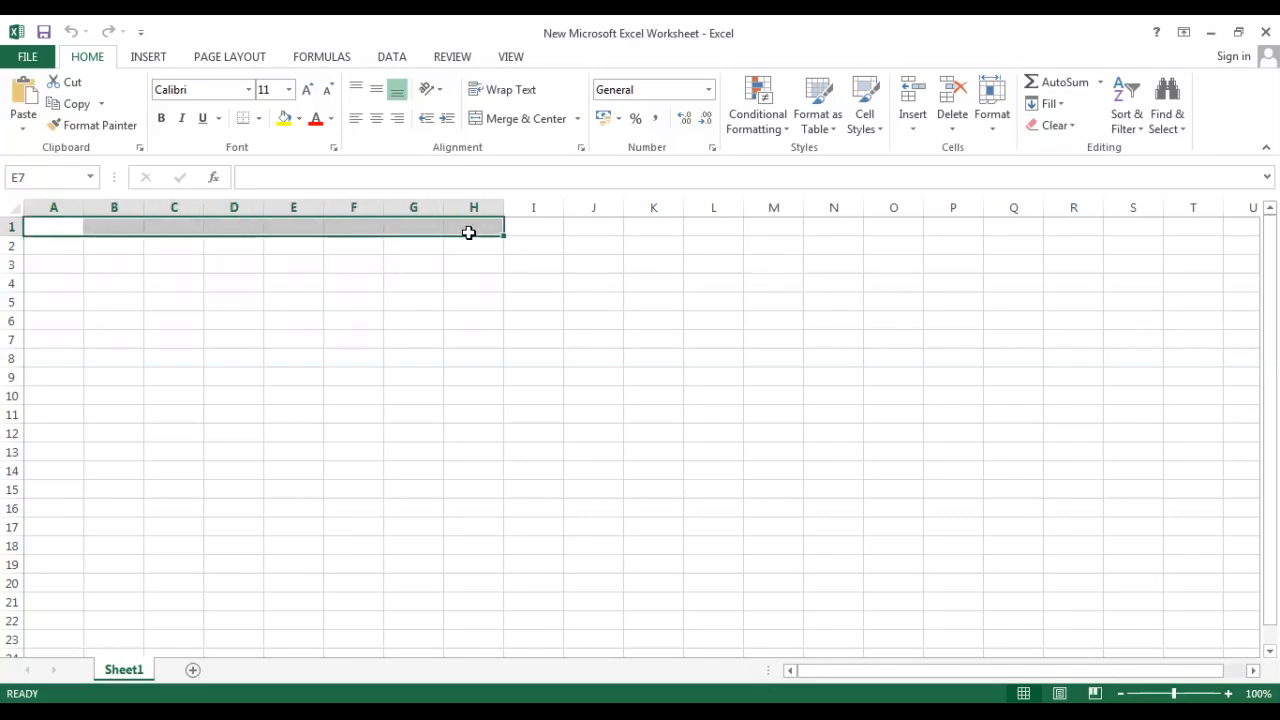
pyautogui.click(501, 126)
pyautogui.click(292, 374)
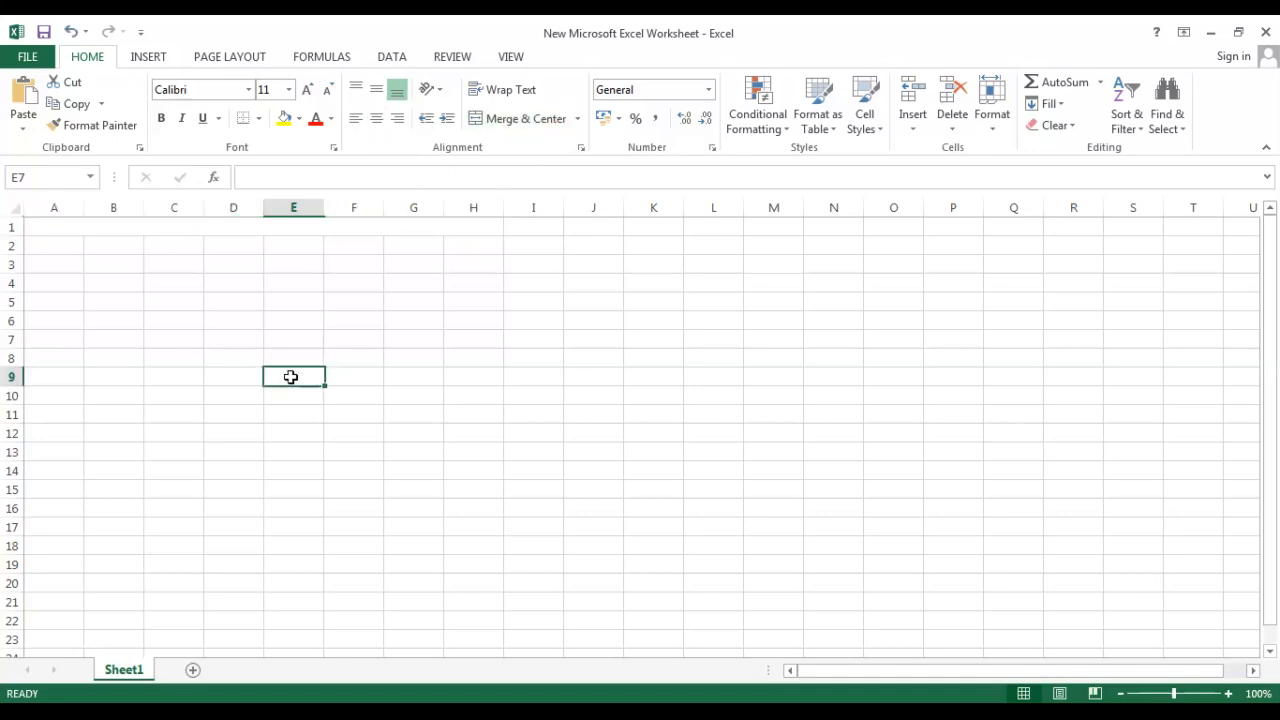
pyautogui.click(165, 231)
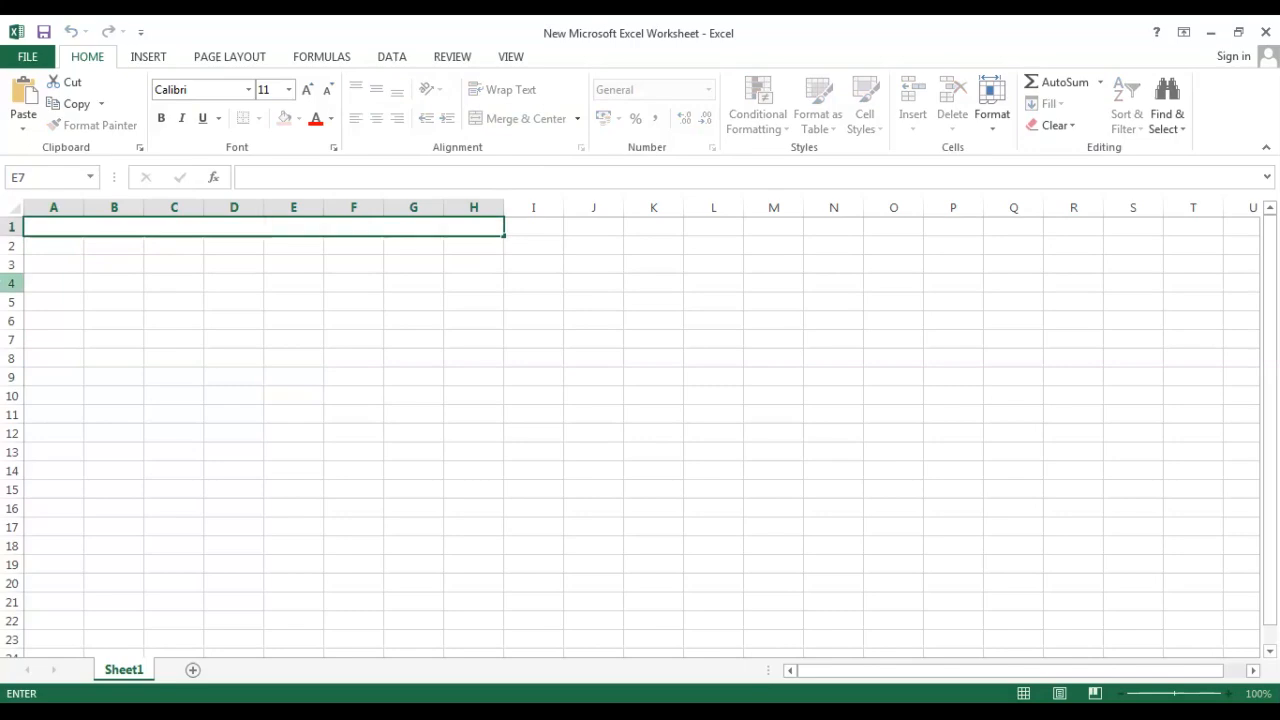
pyautogui.press('BackSpace')
pyautogui.write('koush rastogi')
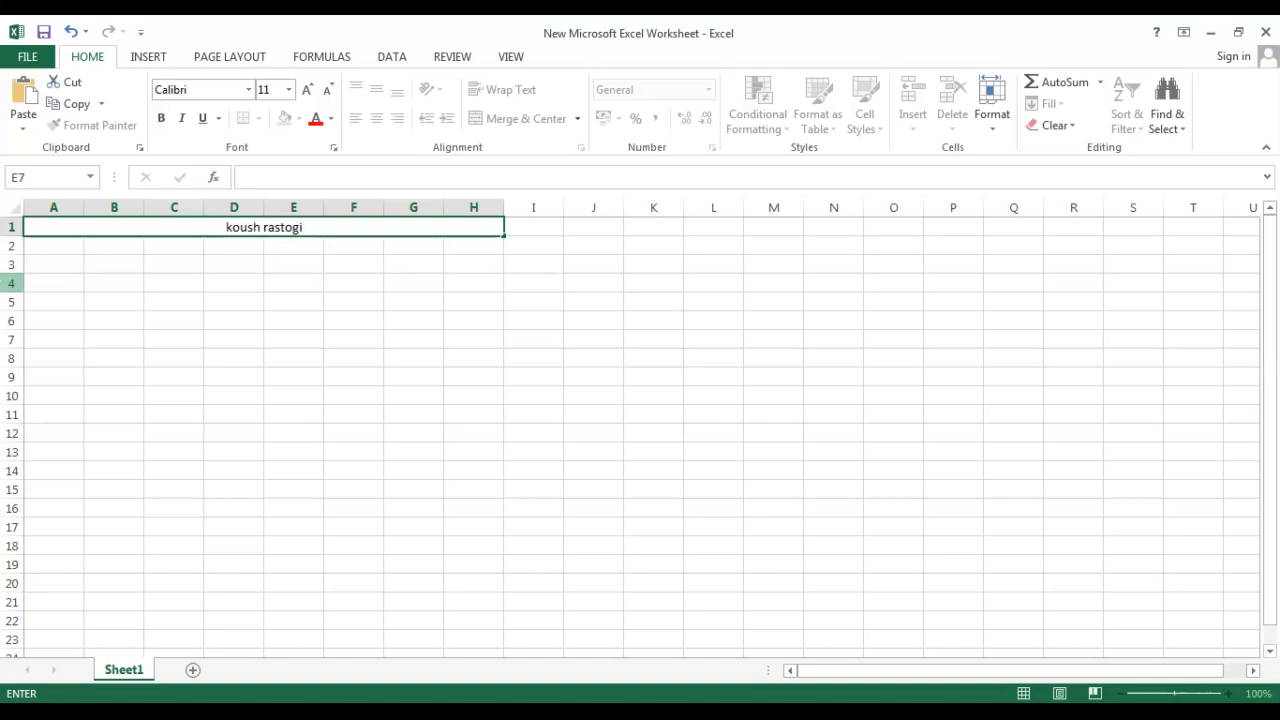
pyautogui.click(180, 410)
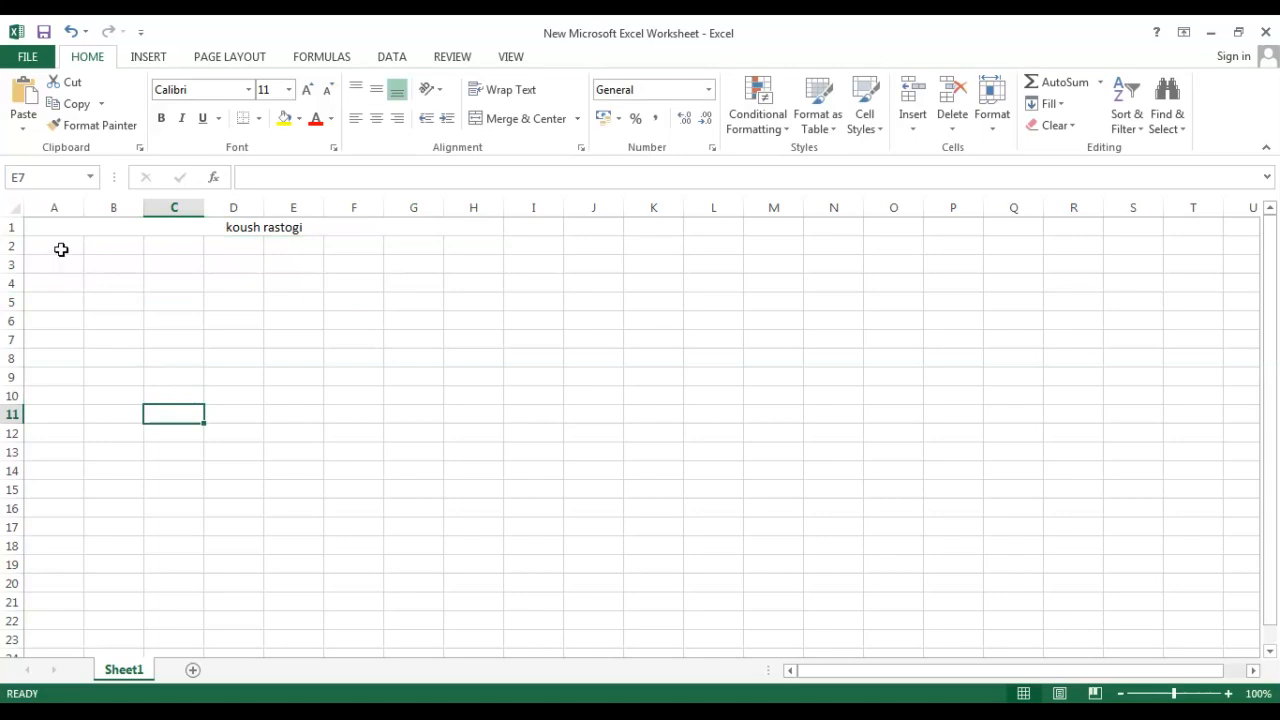
# Merge and center cells A2:A3 and enter 1 in the merged cell.
pyautogui.moveTo(61, 250); pyautogui.dragTo(71, 269)
pyautogui.click(81, 332)
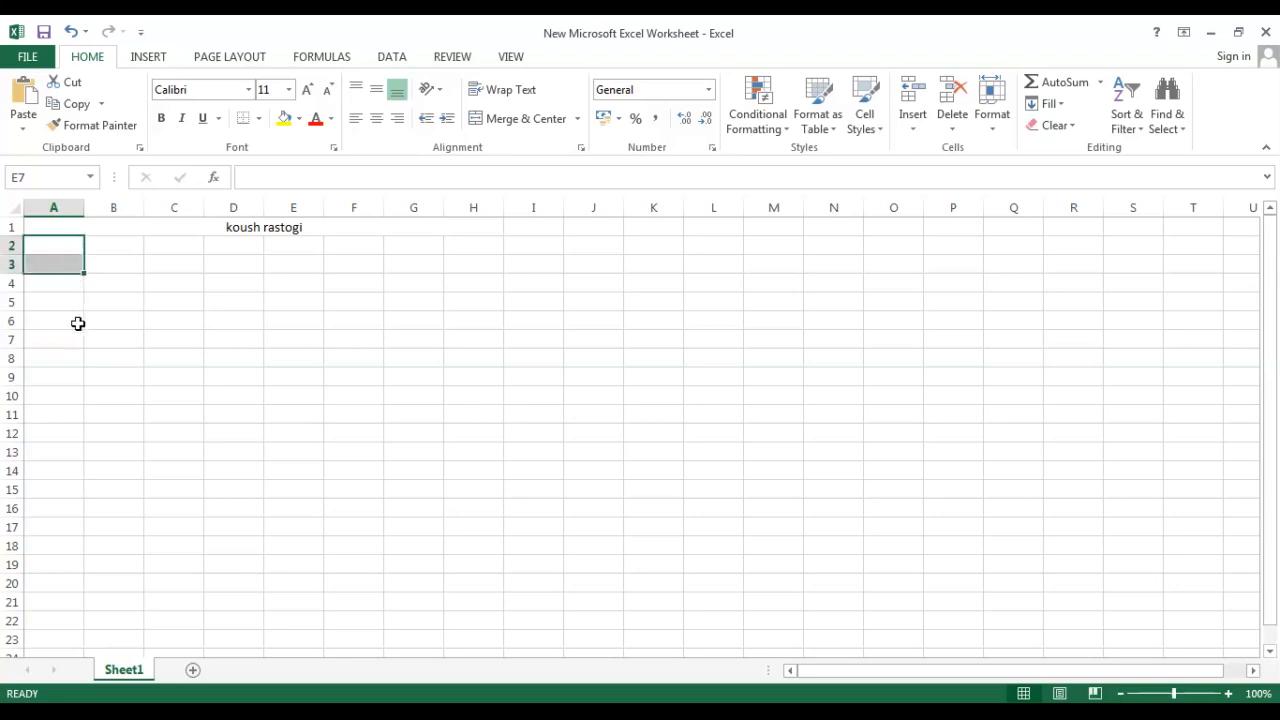
pyautogui.click(505, 119)
pyautogui.click(288, 418)
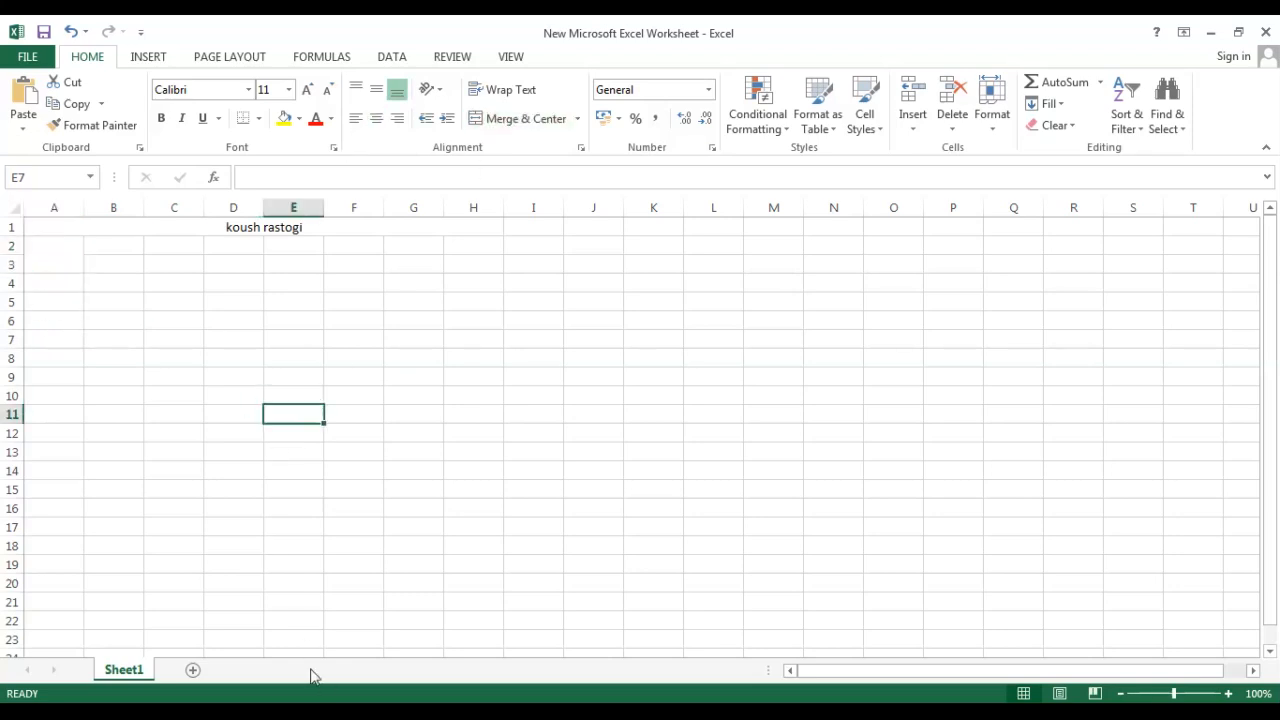
pyautogui.click(66, 268)
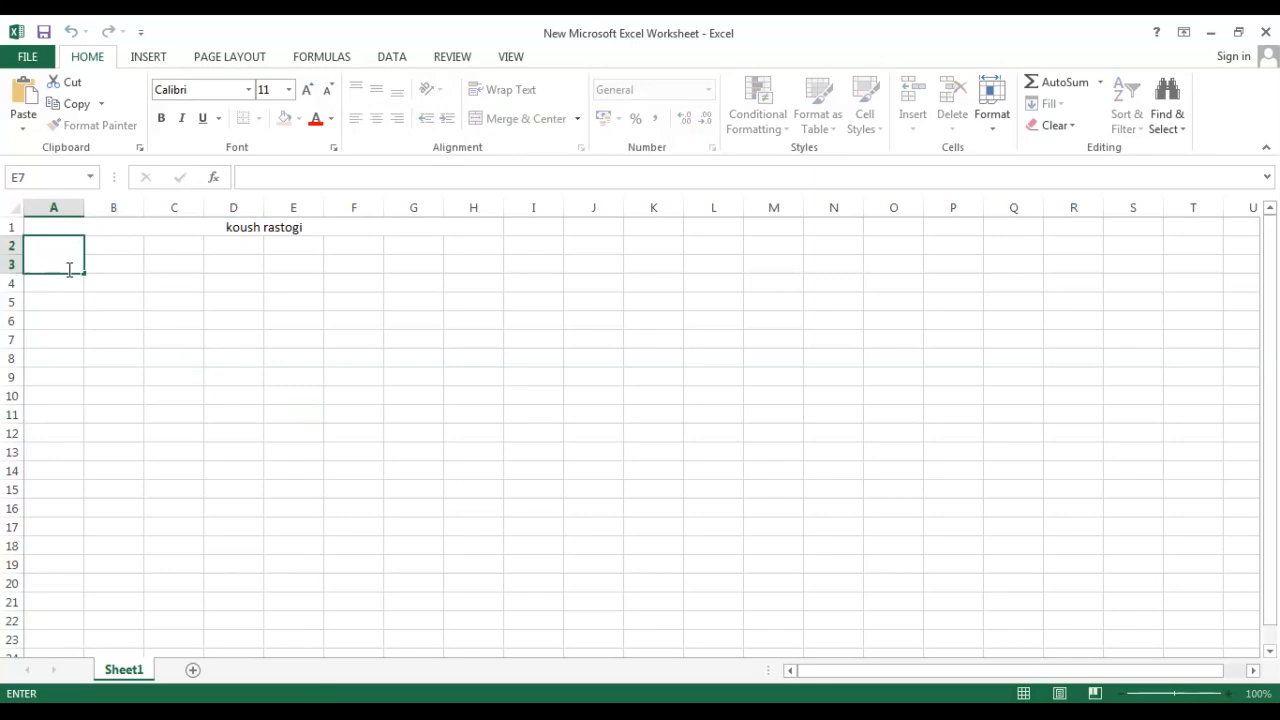
pyautogui.click(67, 305)
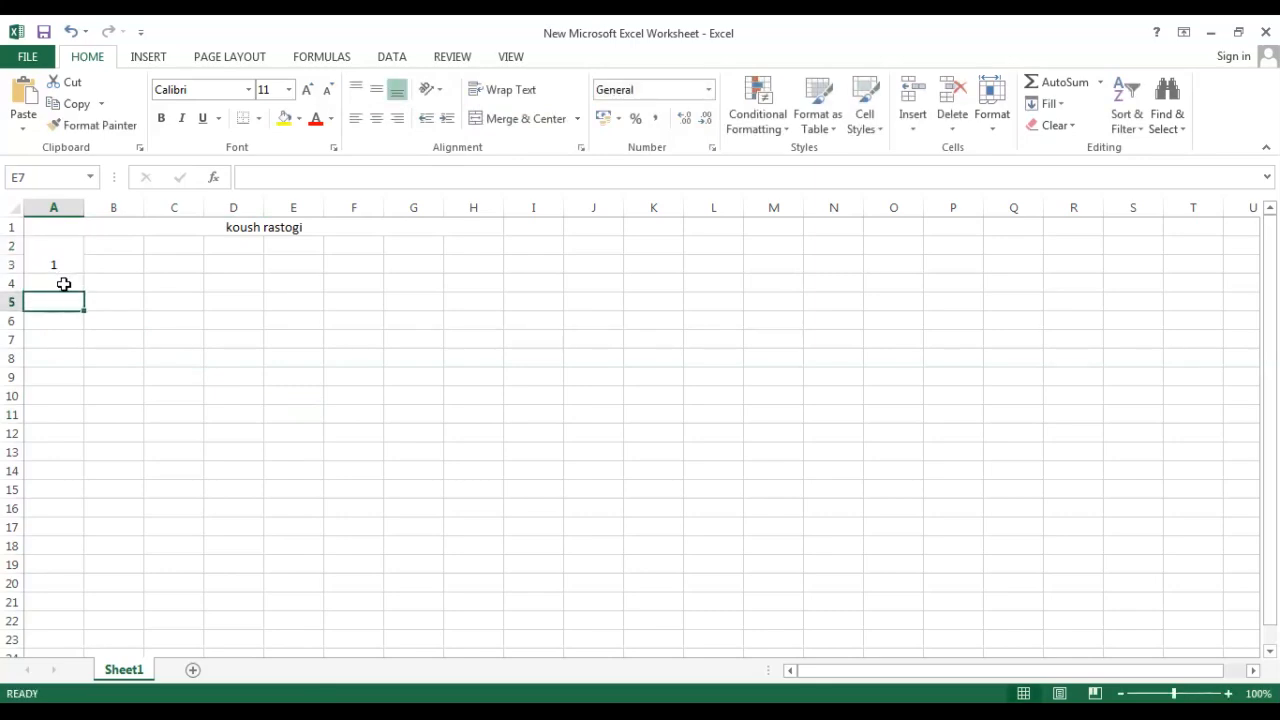
# Merge and center cells A4:A5 and enter 2 in the merged cell.
pyautogui.moveTo(63, 284); pyautogui.dragTo(63, 306)
pyautogui.click(514, 118)
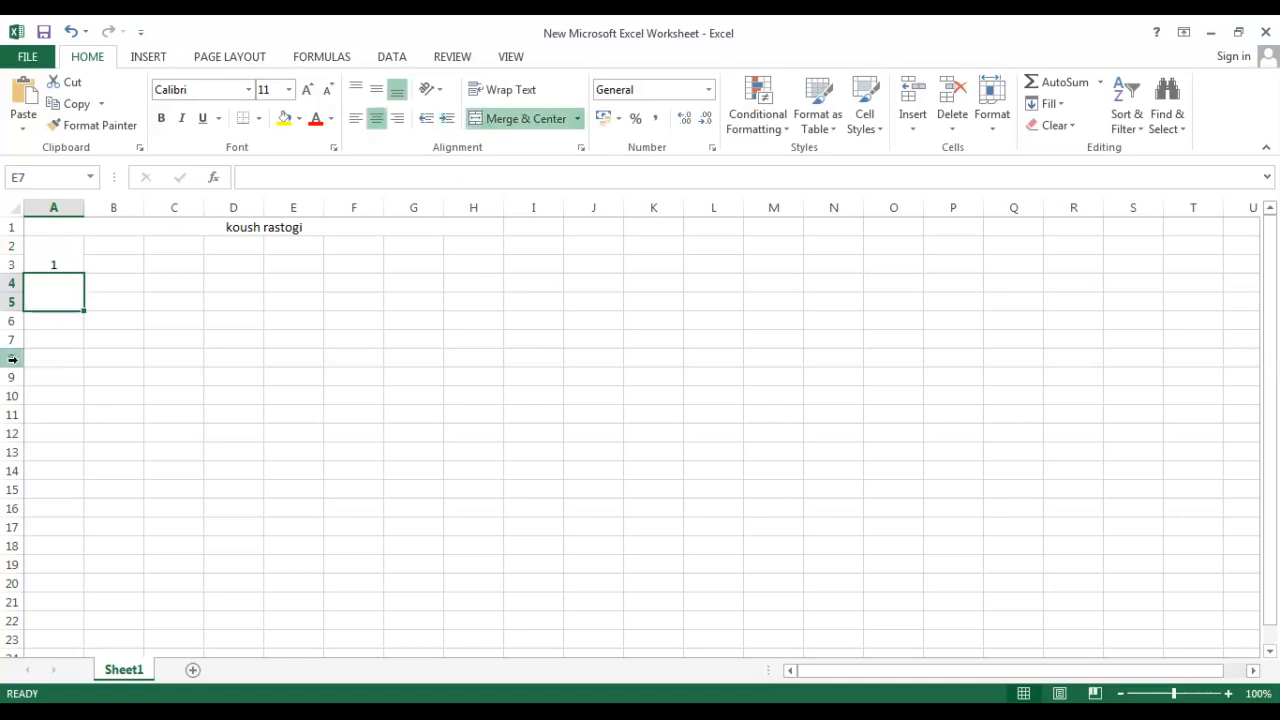
pyautogui.click(52, 320)
pyautogui.click(57, 294)
pyautogui.write('2')
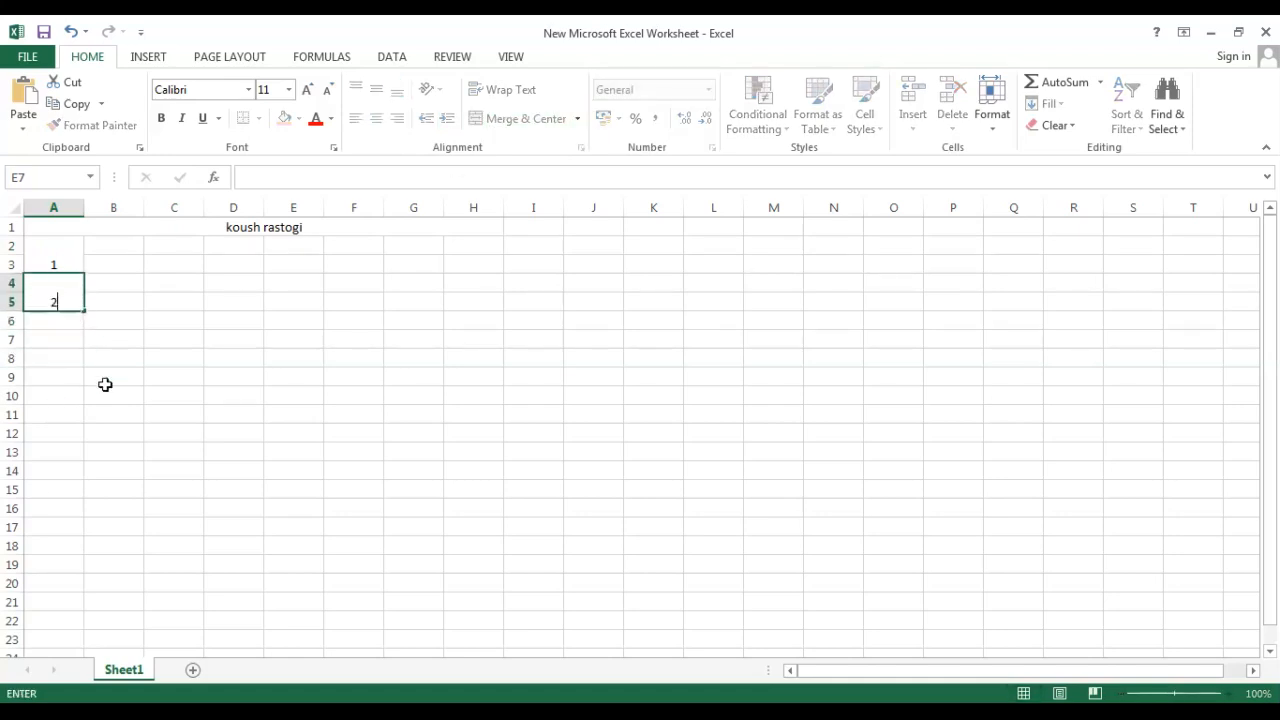
pyautogui.click(105, 384)
# Merge and center cells A6:A7 and enter 3 in the merged cell.
pyautogui.moveTo(57, 322); pyautogui.dragTo(57, 343)
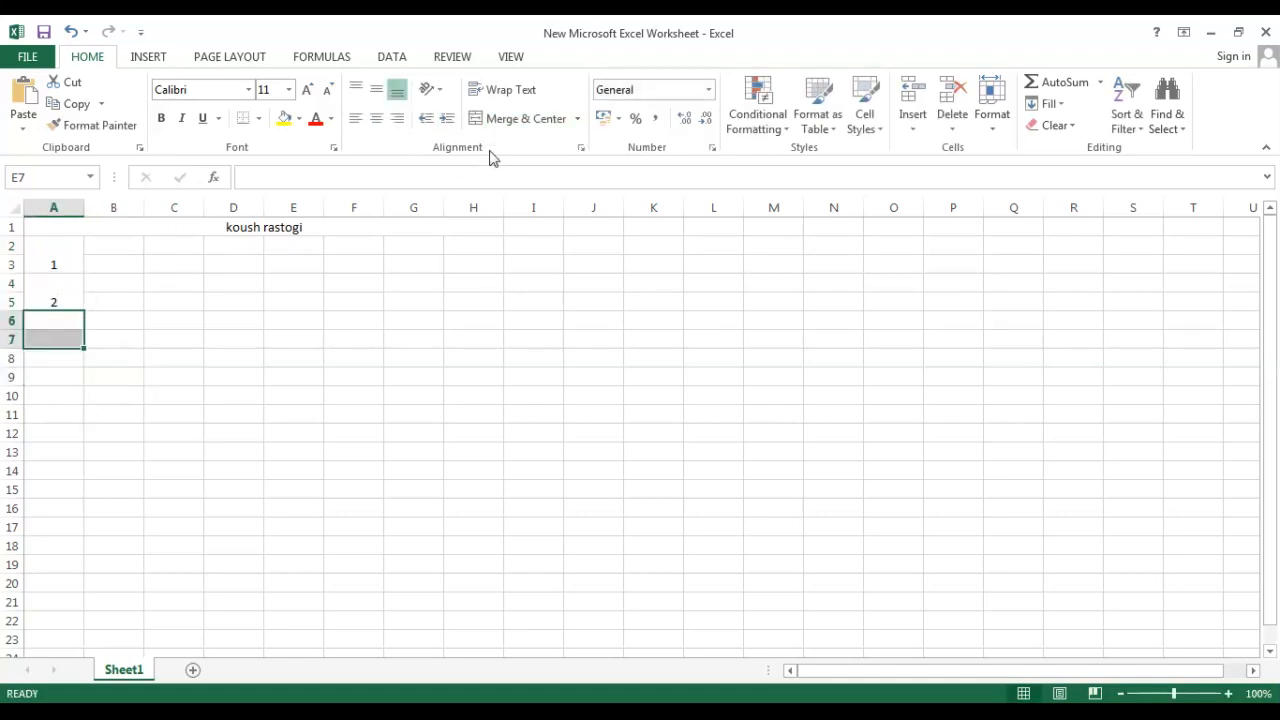
pyautogui.click(510, 119)
pyautogui.click(97, 417)
pyautogui.click(69, 340)
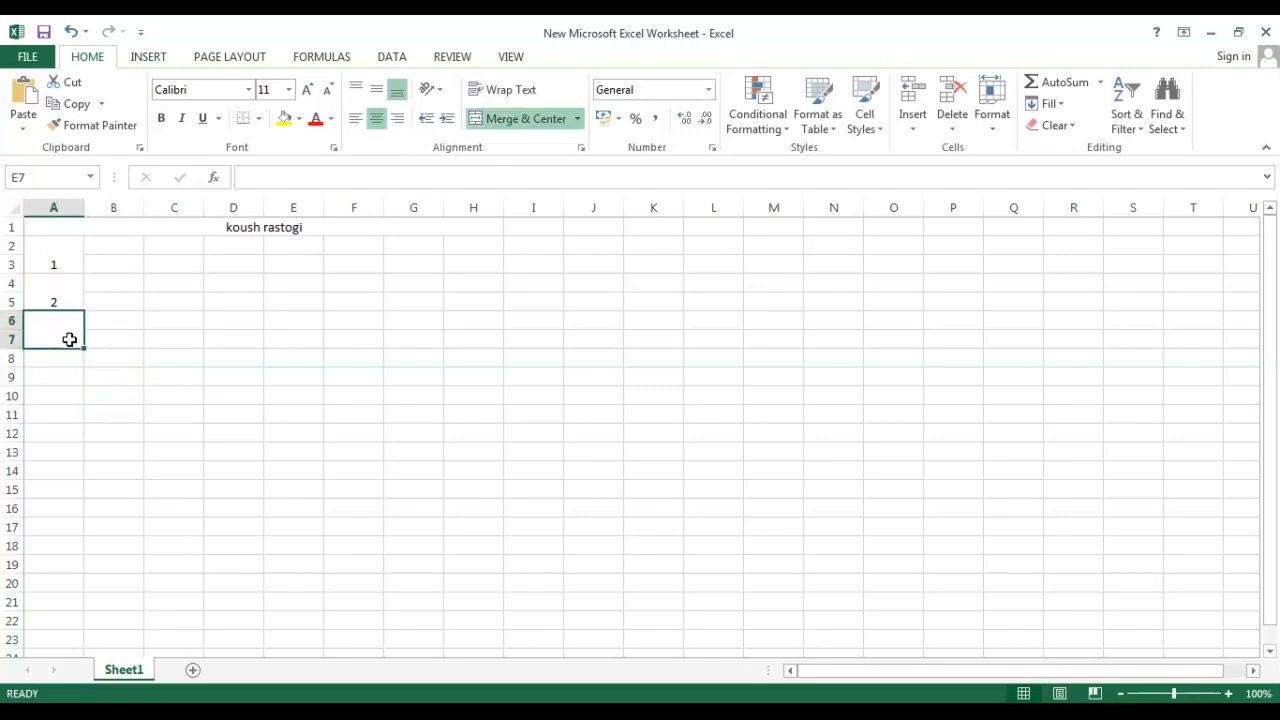
pyautogui.write('3')
pyautogui.click(140, 378)
pyautogui.click(174, 396)
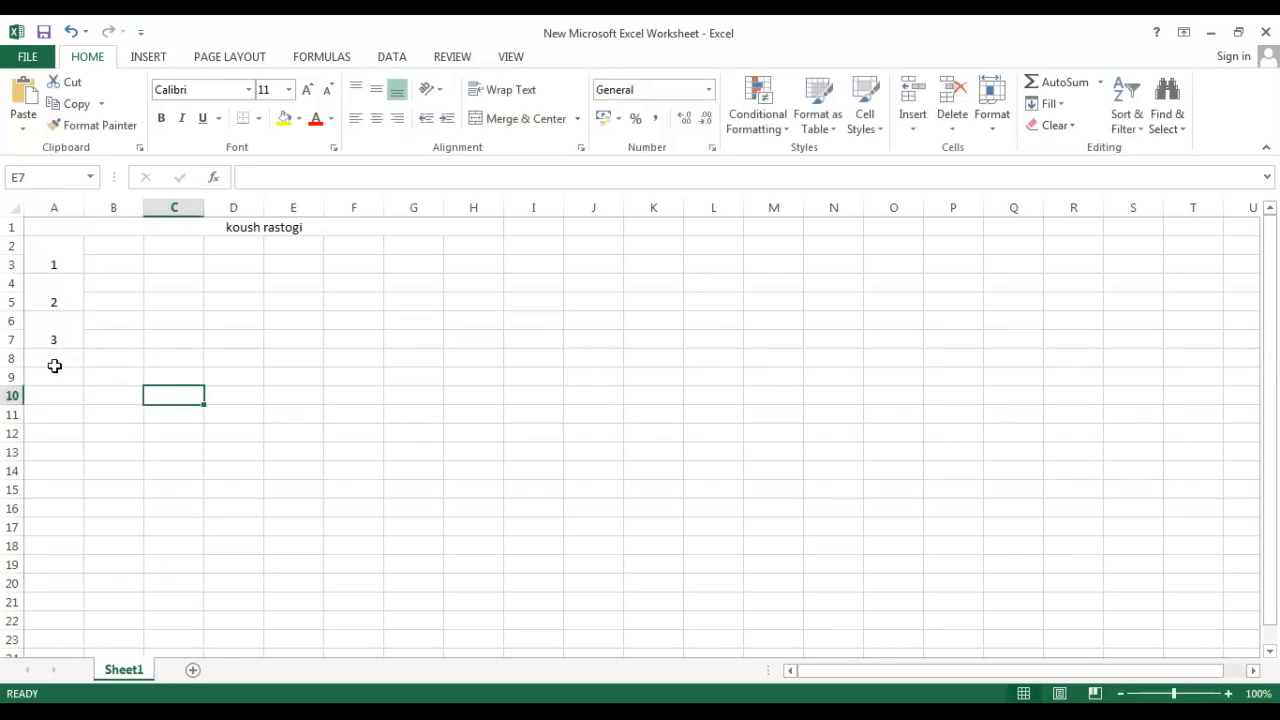
pyautogui.rightClick(58, 330)
pyautogui.click(18, 338)
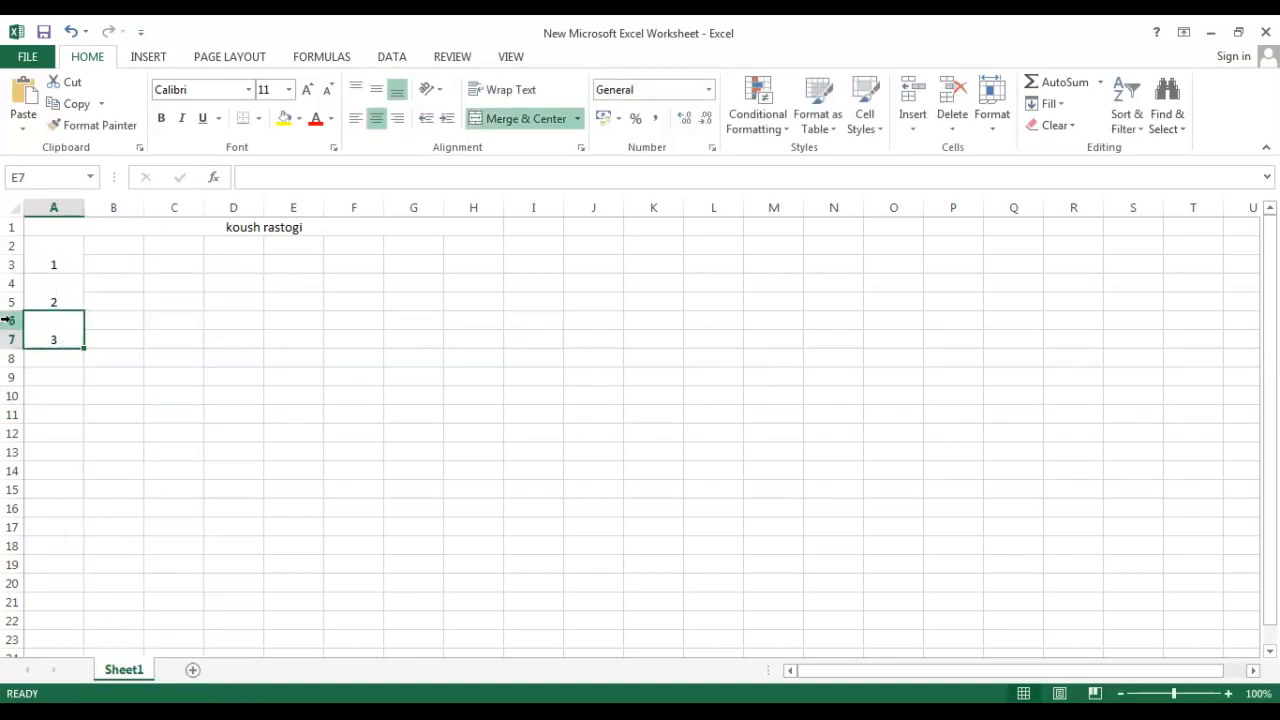
pyautogui.rightClick(11, 320)
pyautogui.click(51, 354)
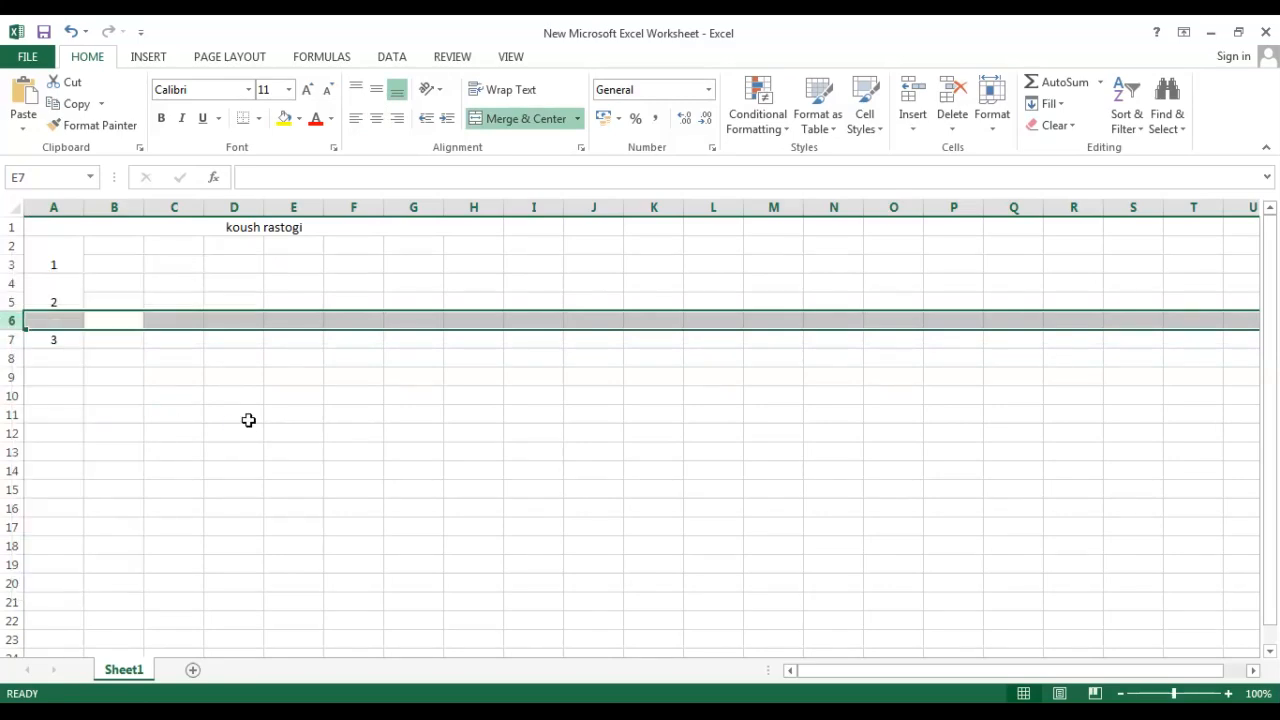
pyautogui.click(193, 353)
# Unmerge cells A6:A7 and delete the 3 from cell A6.
pyautogui.moveTo(53, 321); pyautogui.dragTo(51, 350)
pyautogui.click(113, 470)
pyautogui.click(54, 324)
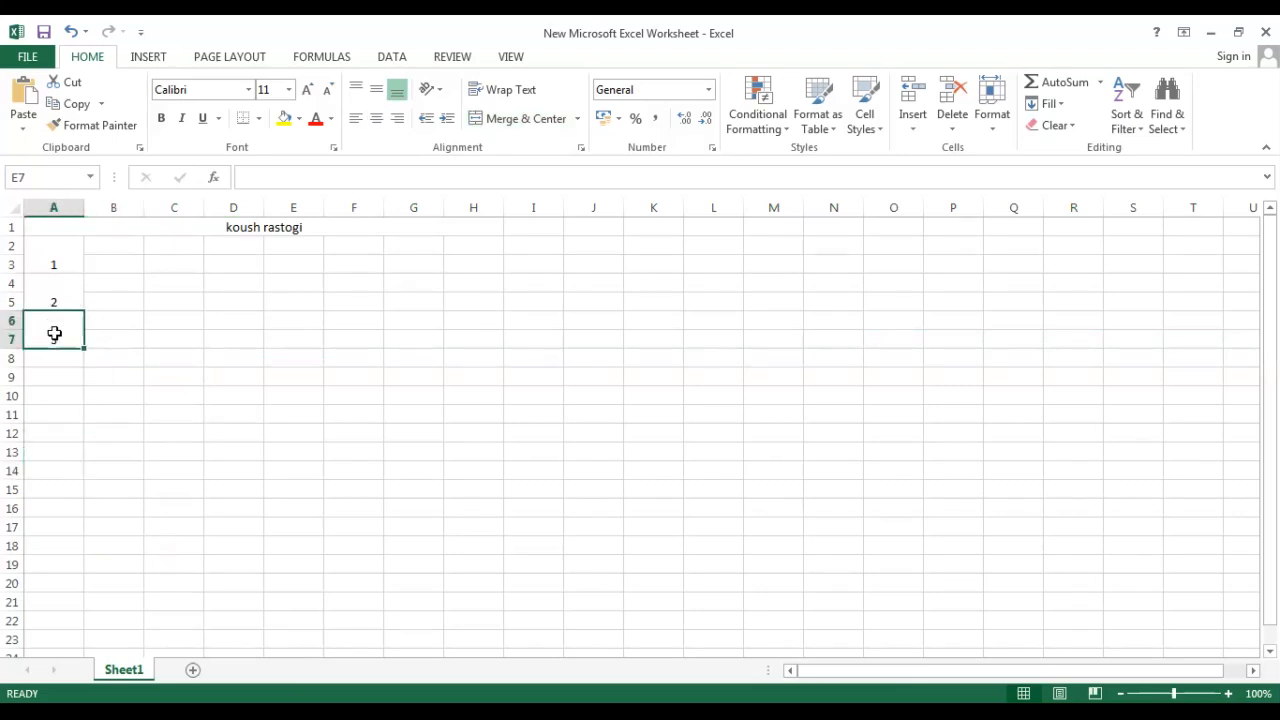
pyautogui.click(550, 122)
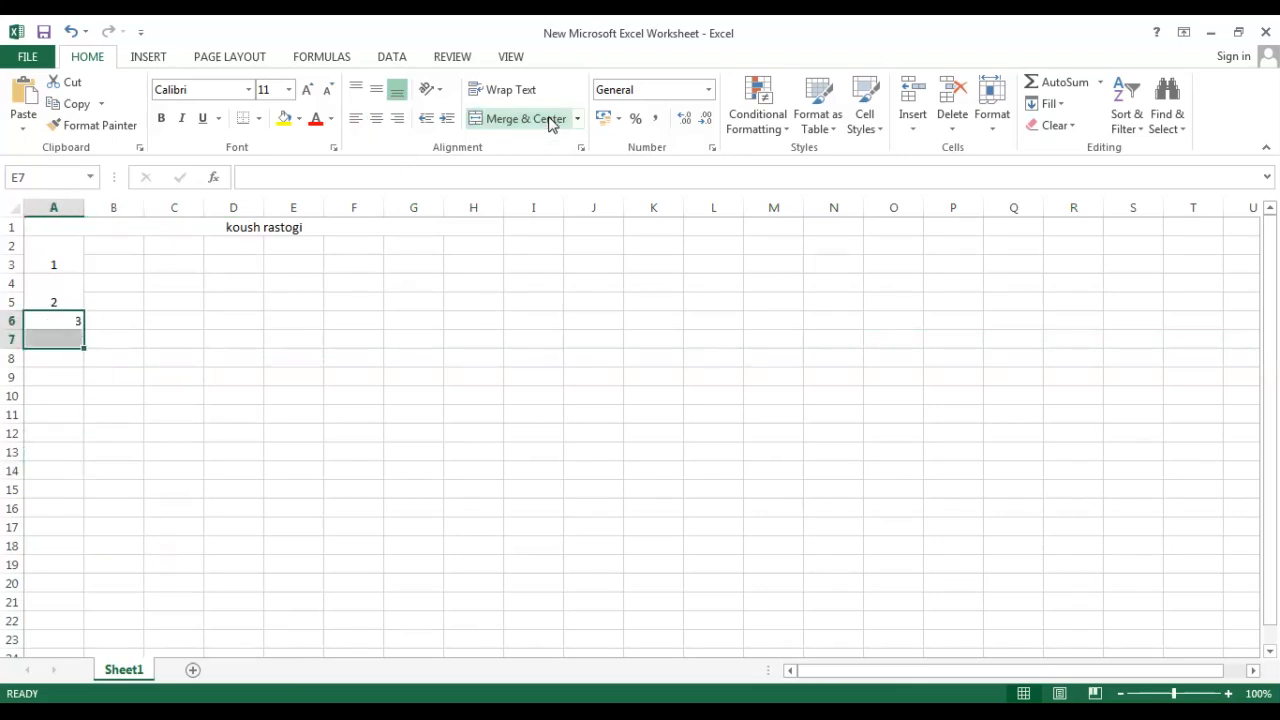
pyautogui.click(346, 440)
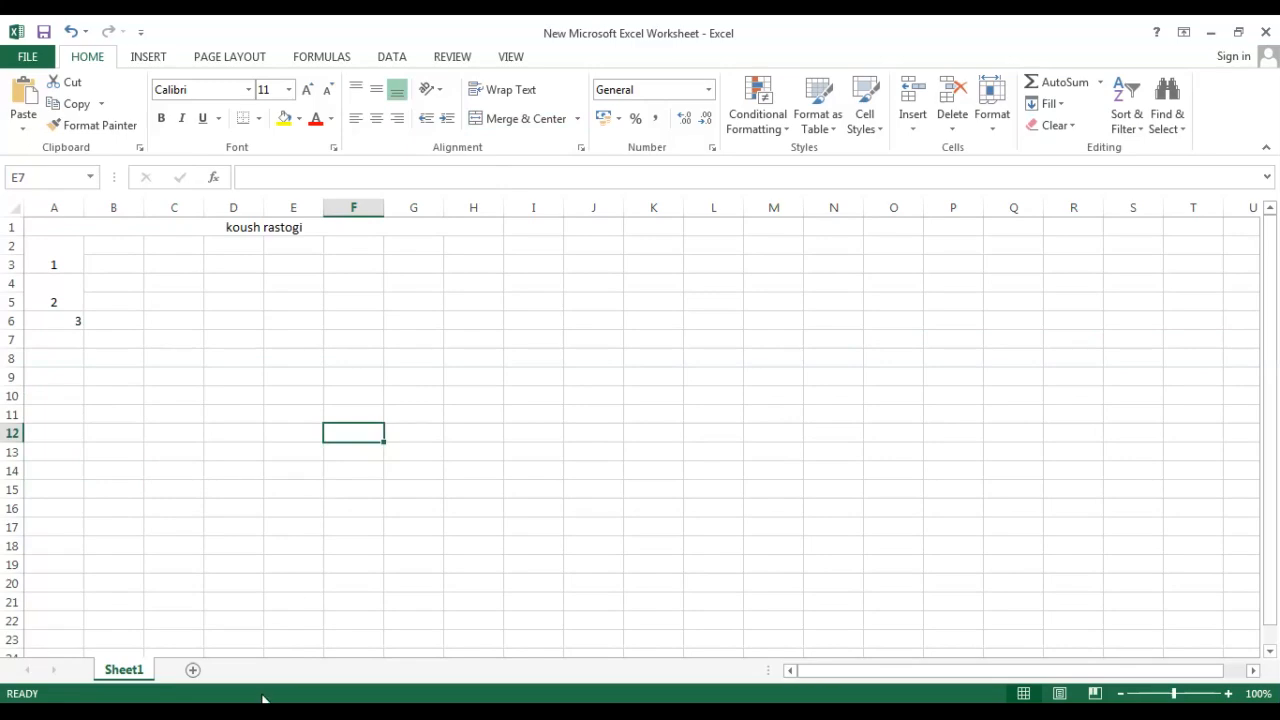
pyautogui.doubleClick(80, 320)
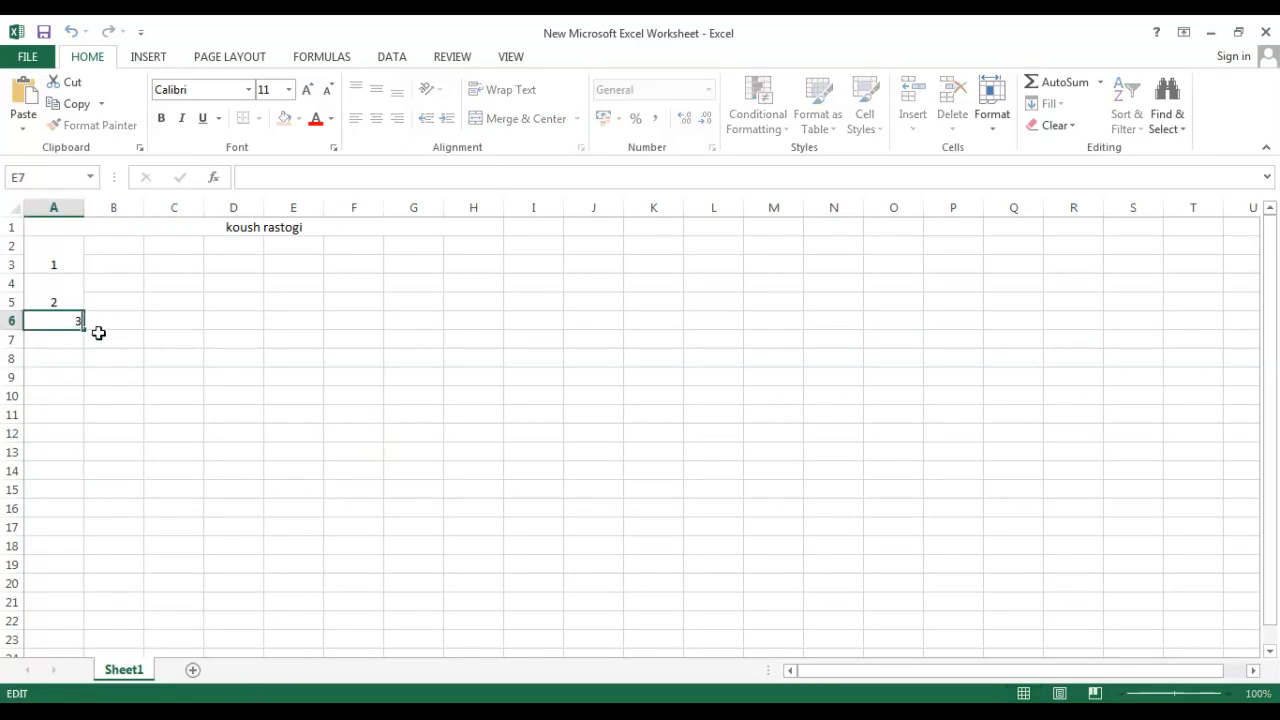
pyautogui.press('BackSpace')
pyautogui.click(150, 412)
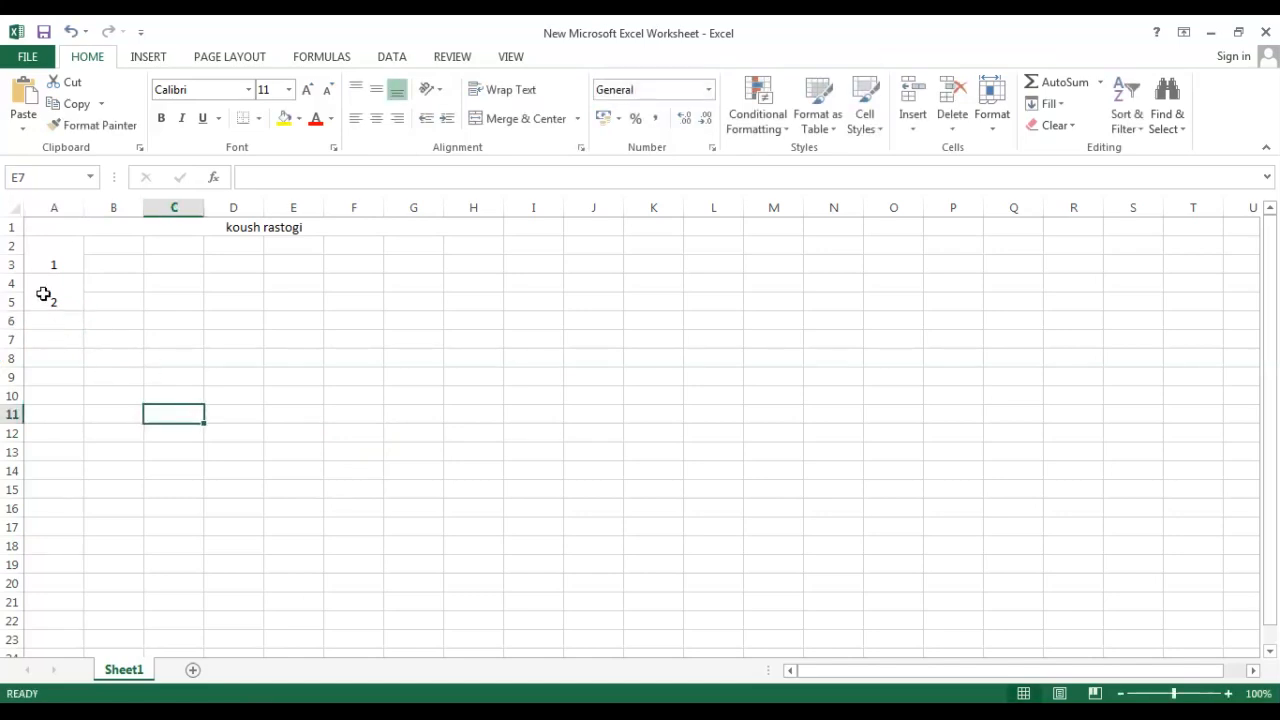
# Unmerge the merged cells A4:A5 and A2:A3.
pyautogui.moveTo(46, 286); pyautogui.dragTo(46, 303)
pyautogui.click(522, 118)
pyautogui.click(516, 118)
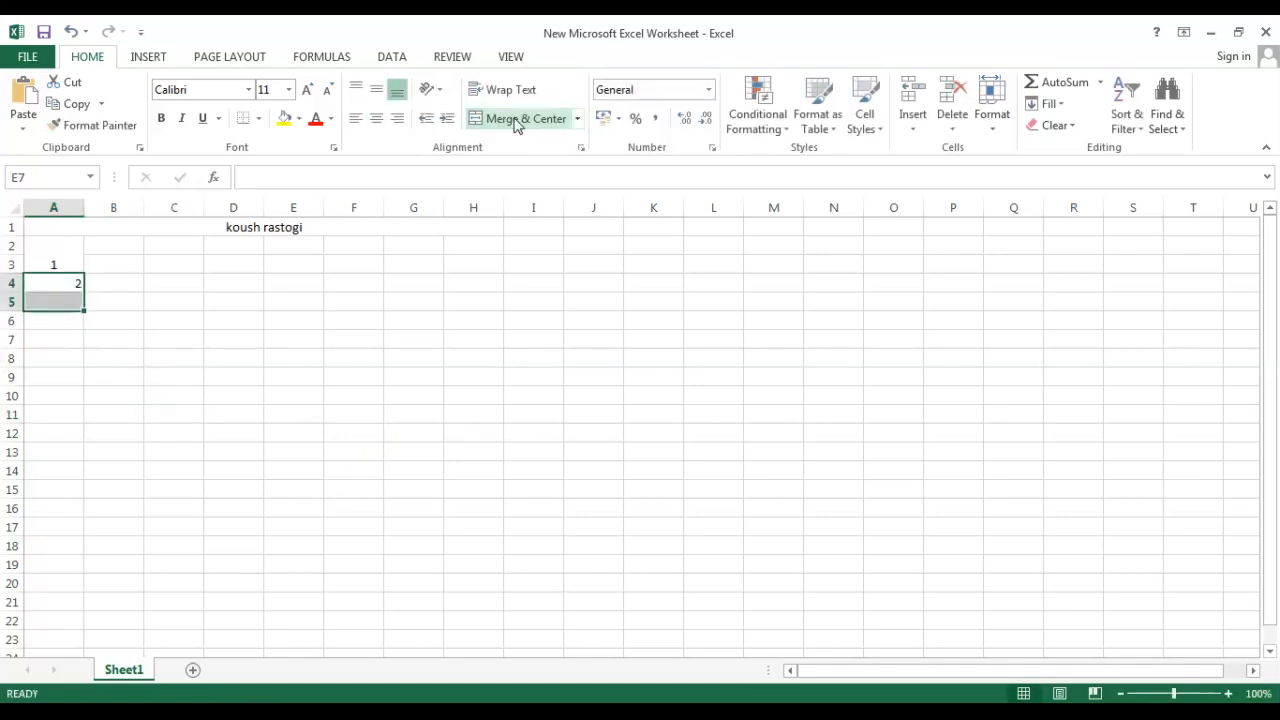
pyautogui.click(354, 543)
pyautogui.click(73, 266)
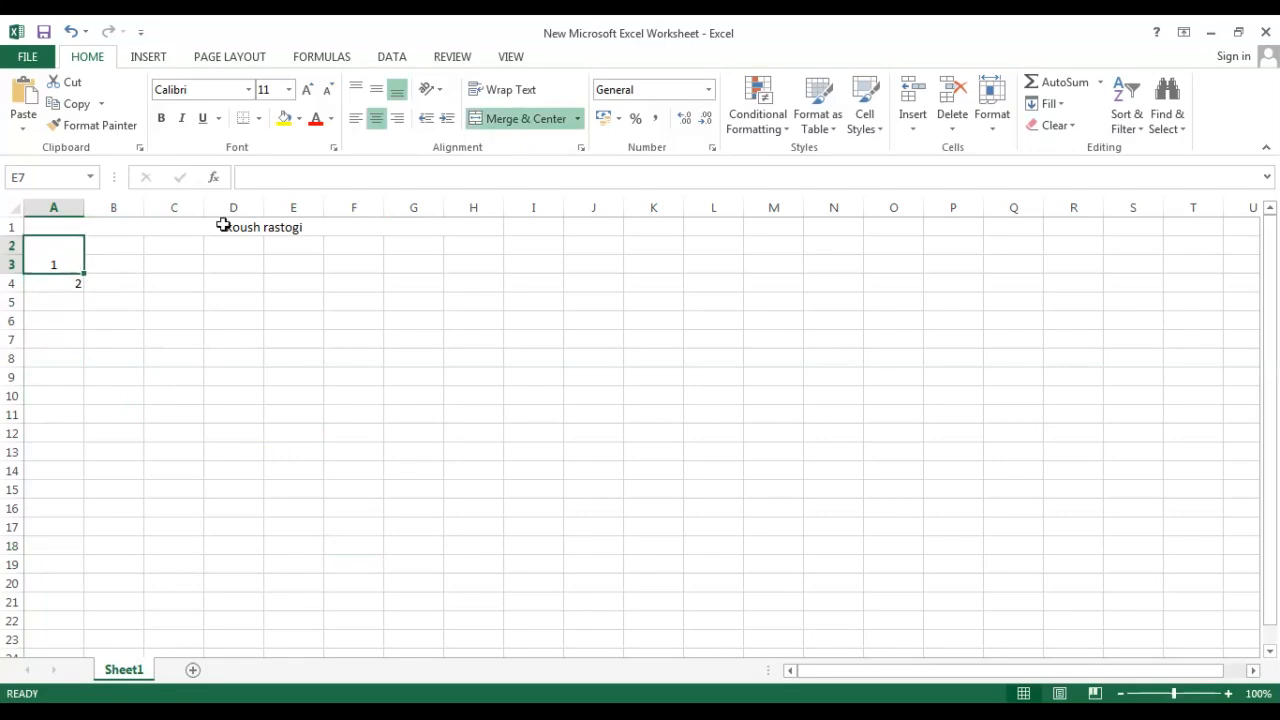
pyautogui.click(500, 118)
pyautogui.click(72, 308)
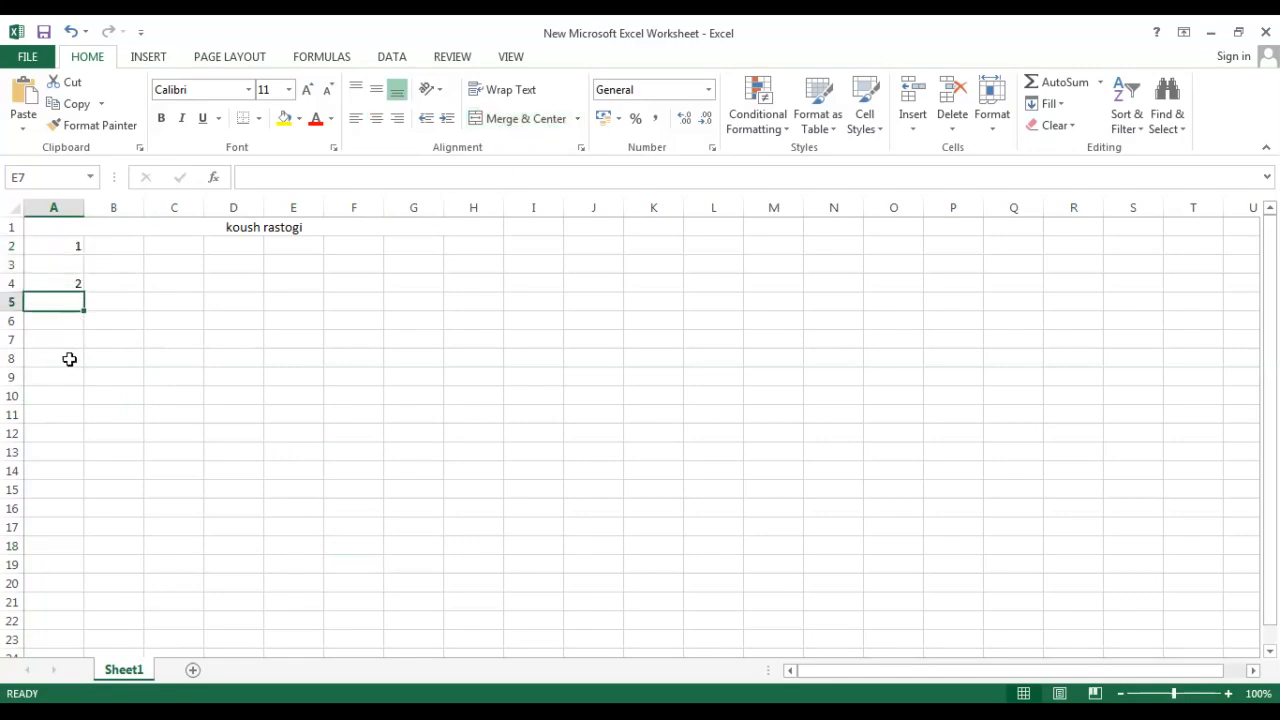
# Clear the numbers from cells A4 and A2.
pyautogui.doubleClick(81, 285)
pyautogui.press('Escape')
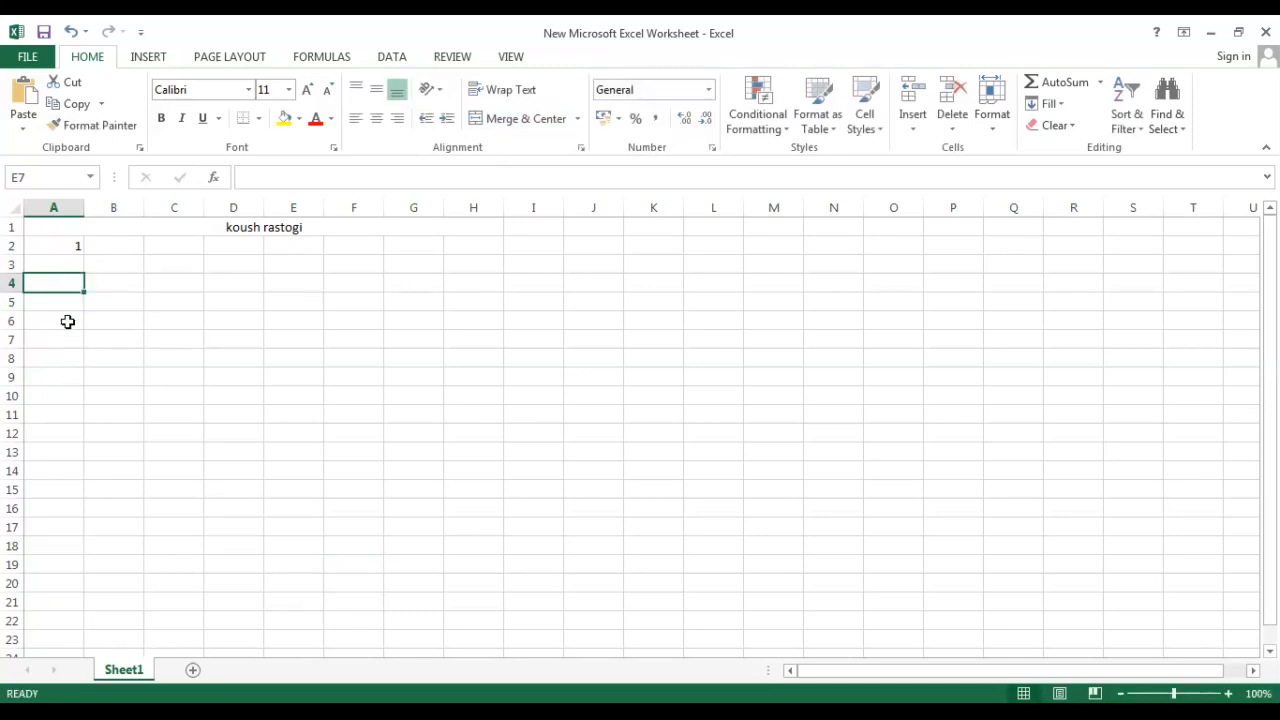
pyautogui.click(101, 314)
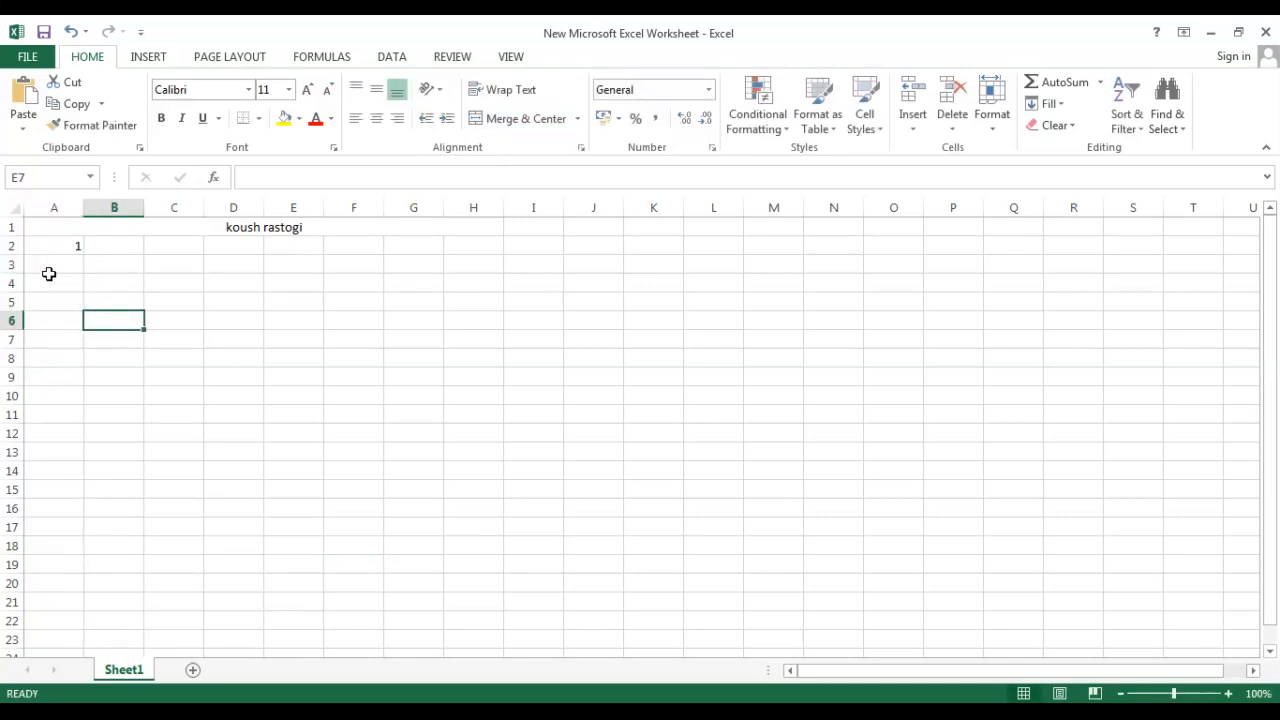
pyautogui.click(82, 247)
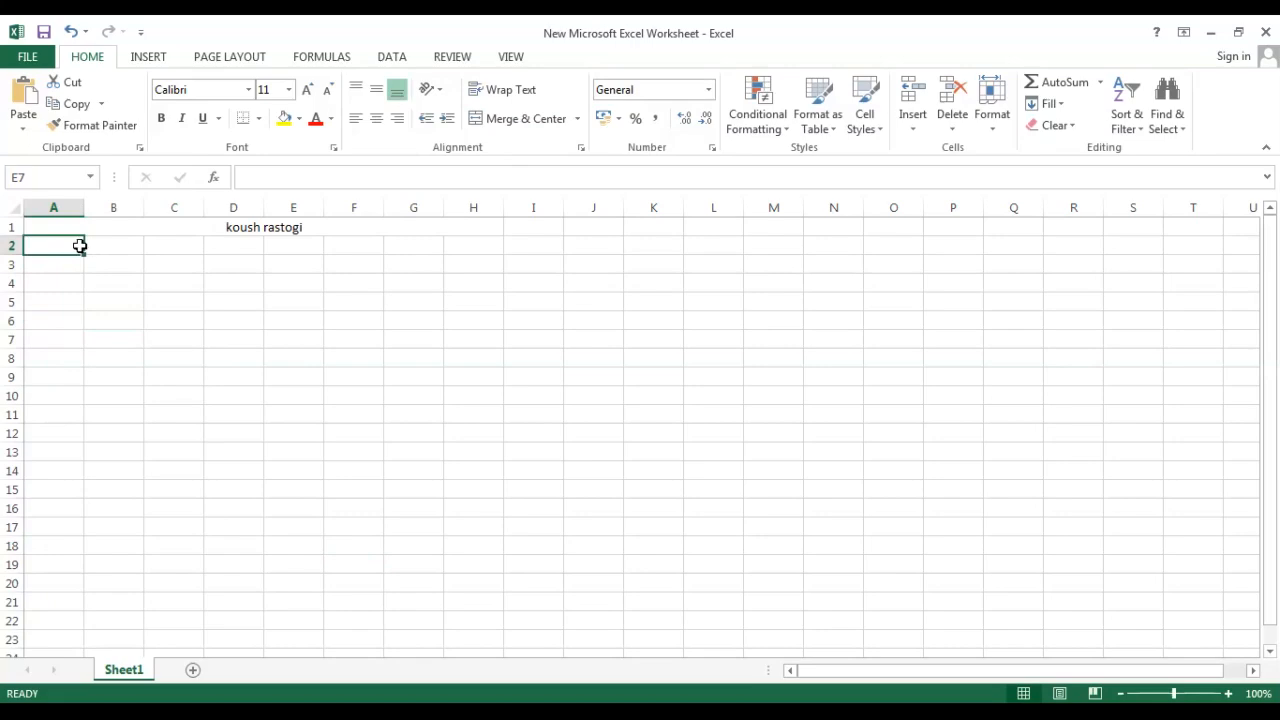
pyautogui.doubleClick(80, 246)
pyautogui.click(75, 296)
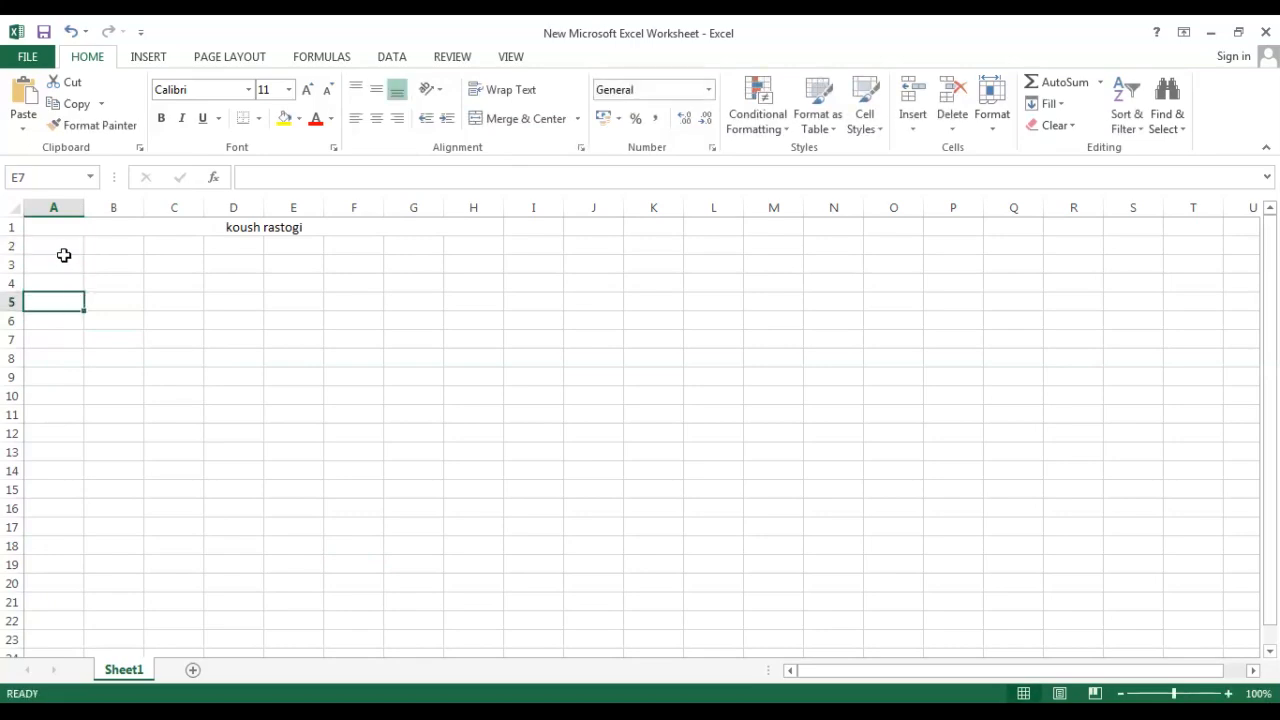
pyautogui.click(63, 250)
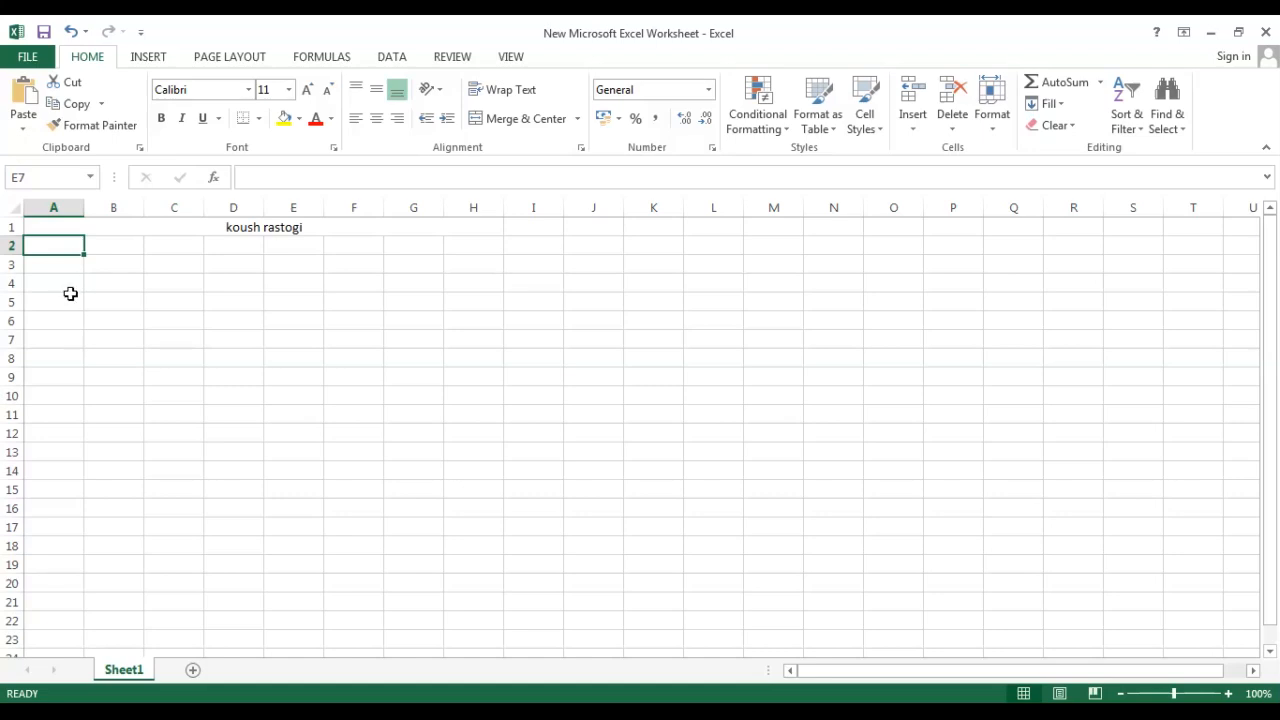
# Unmerge the merged title cell A1:H1.
pyautogui.click(80, 226)
pyautogui.click(497, 120)
pyautogui.click(330, 432)
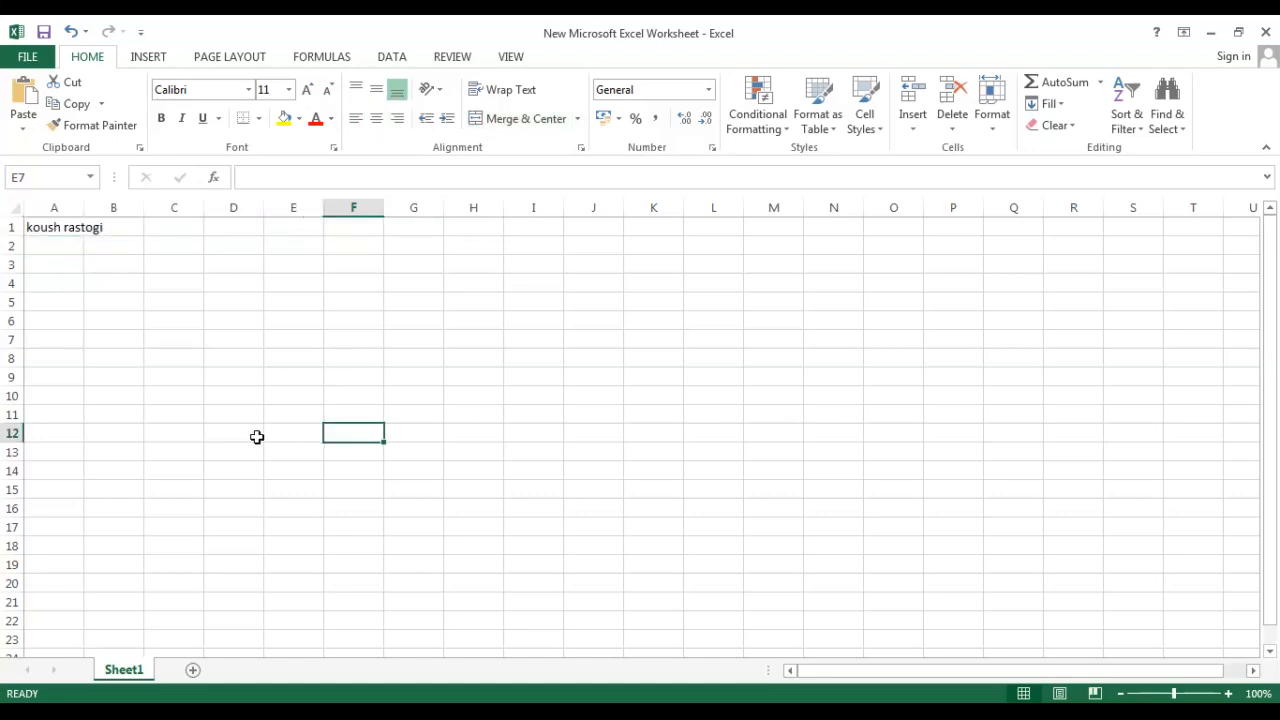
pyautogui.click(63, 233)
pyautogui.doubleClick(65, 227)
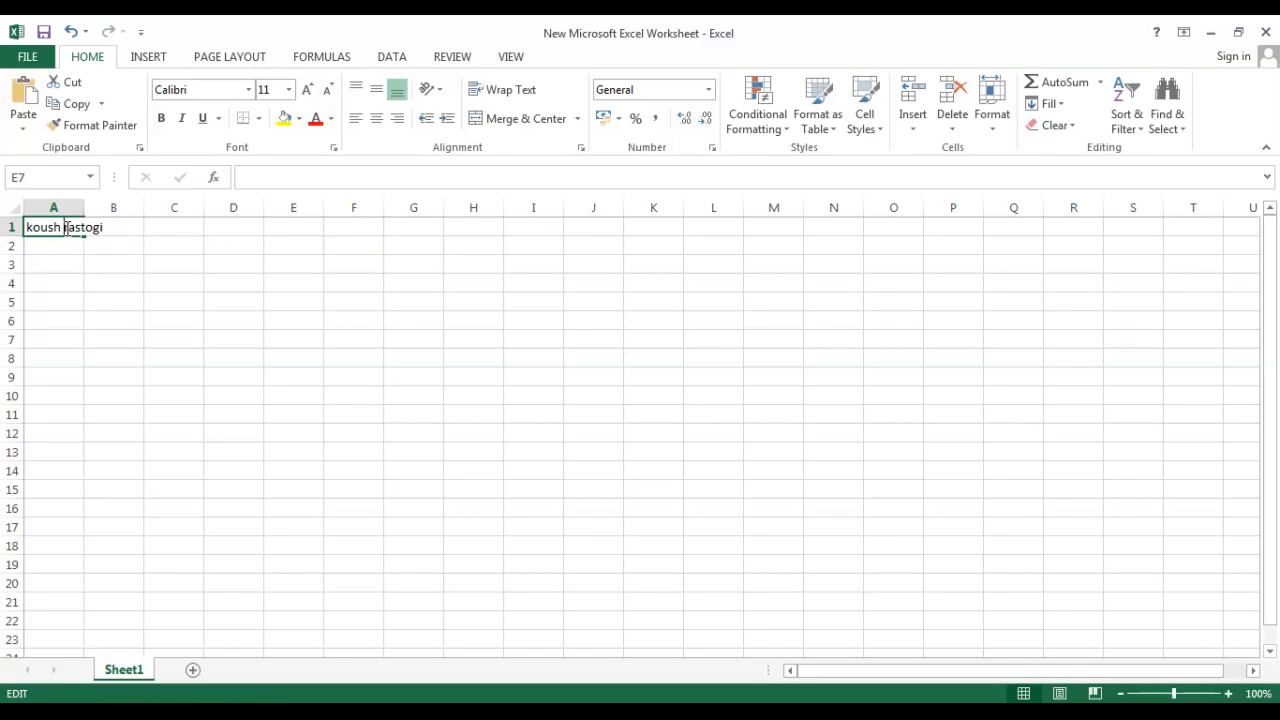
pyautogui.press('BackSpace')
pyautogui.press('BackSpace')
pyautogui.press('BackSpace')
pyautogui.press('BackSpace')
pyautogui.press('BackSpace')
pyautogui.press('BackSpace')
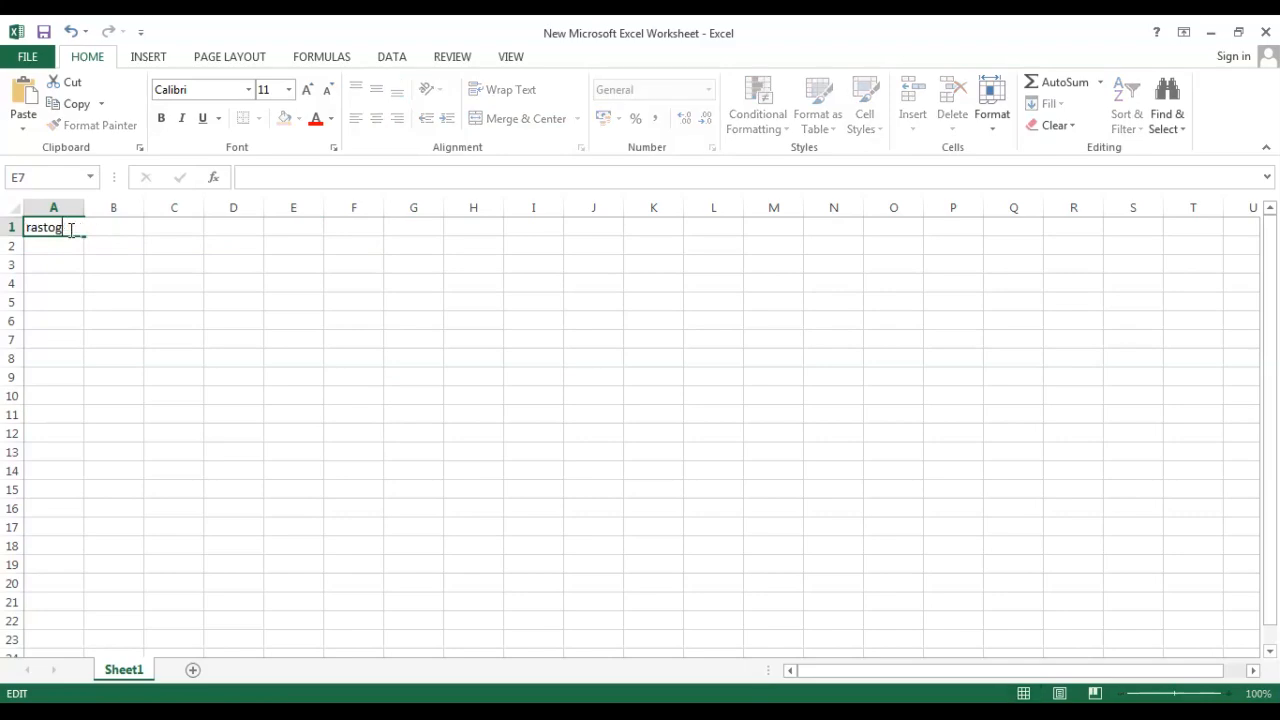
pyautogui.press('Delete')
pyautogui.press('Delete')
pyautogui.press('Delete')
pyautogui.press('Delete')
pyautogui.press('Delete')
pyautogui.press('Delete')
pyautogui.press('Delete')
pyautogui.click(62, 296)
# Enter the numbers 1, 2 and 3 in cells A1 to A3.
pyautogui.click(60, 231)
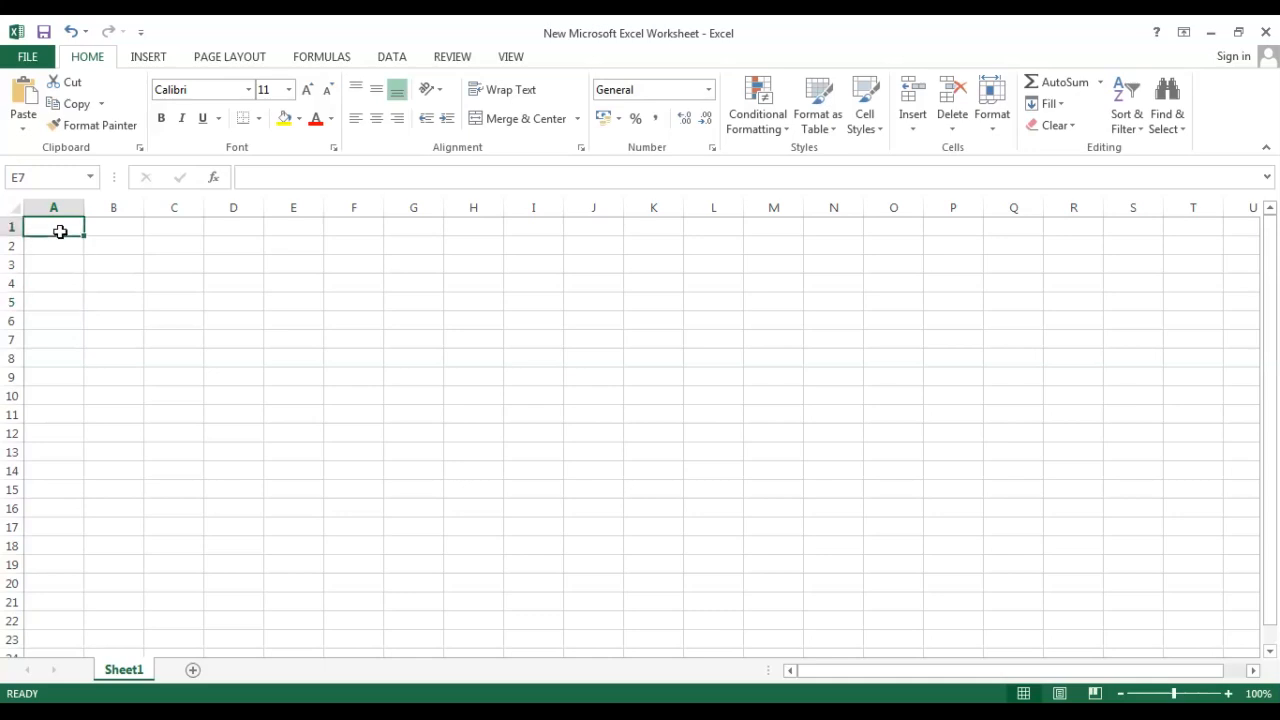
pyautogui.write('1')
pyautogui.press('Return')
pyautogui.write('2')
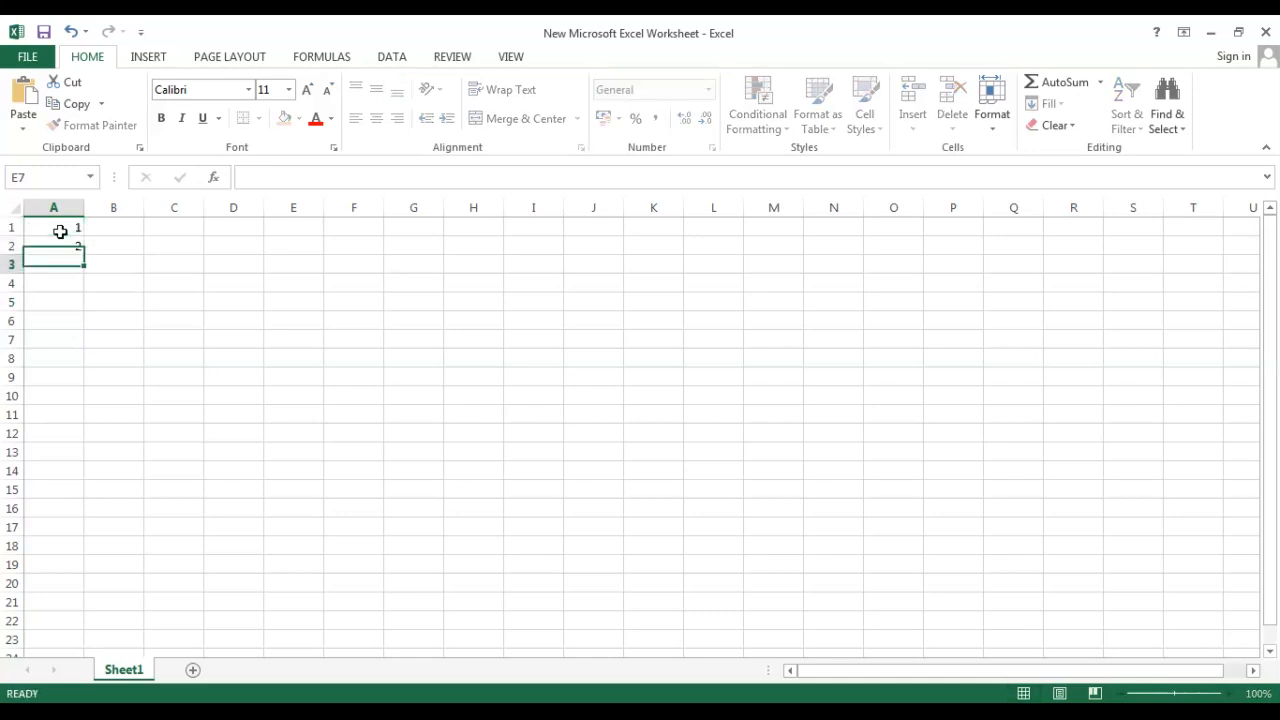
pyautogui.press('Return')
pyautogui.write('3')
pyautogui.hotkey('ctrl', 'Return')
pyautogui.press('Return')
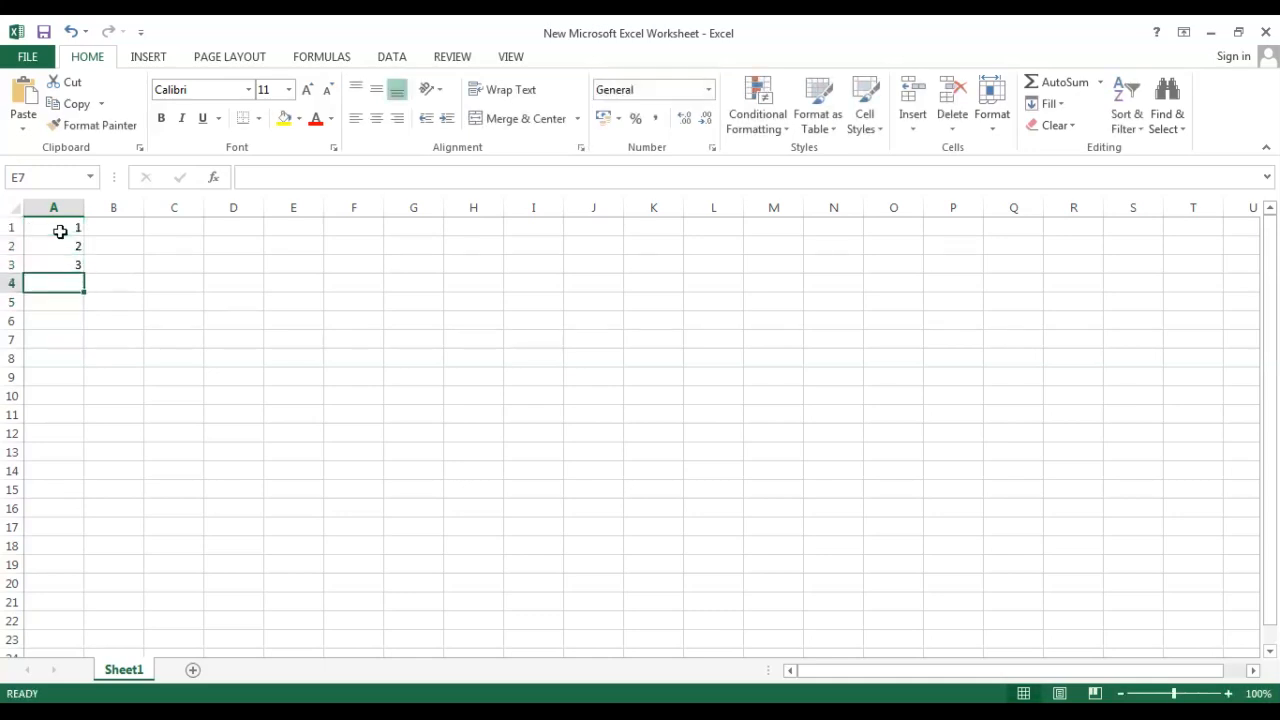
# Extend the number series down column A to 17 with the fill handle.
pyautogui.moveTo(68, 230); pyautogui.dragTo(150, 387)
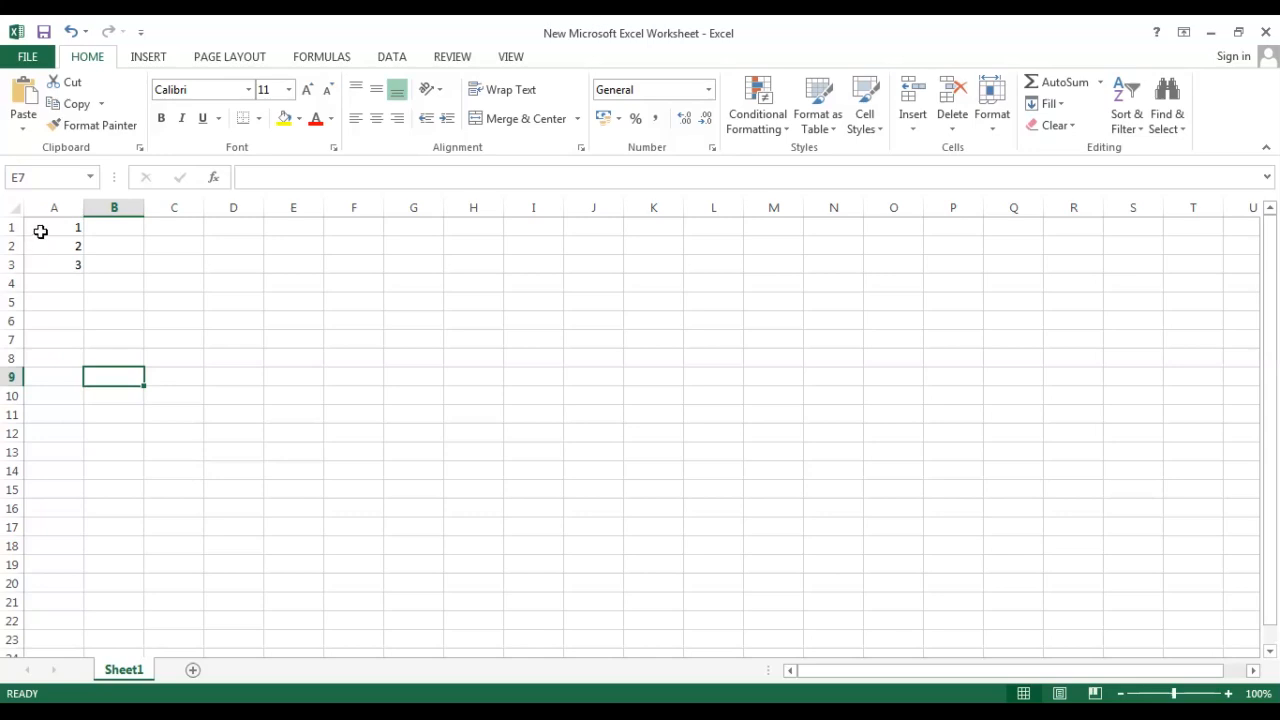
pyautogui.moveTo(40, 231); pyautogui.dragTo(101, 396)
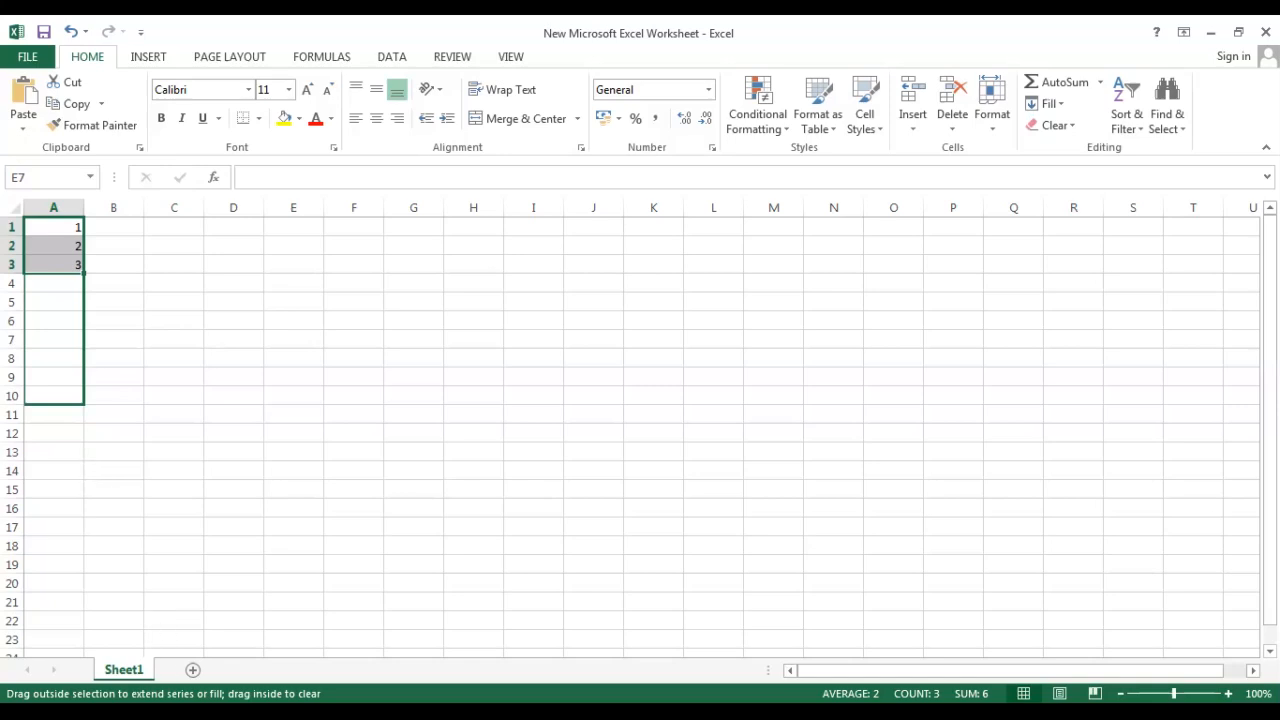
pyautogui.click(467, 529)
pyautogui.moveTo(60, 233); pyautogui.dragTo(85, 386)
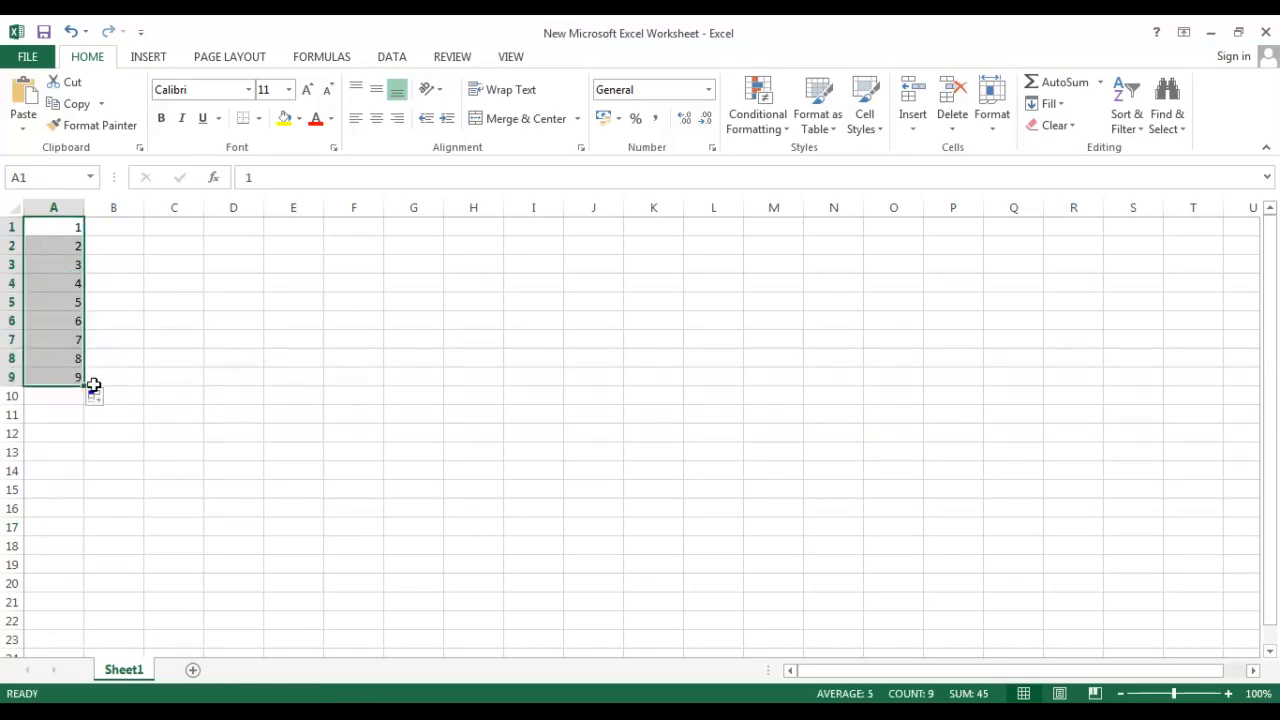
pyautogui.moveTo(83, 387); pyautogui.dragTo(83, 537)
pyautogui.click(235, 452)
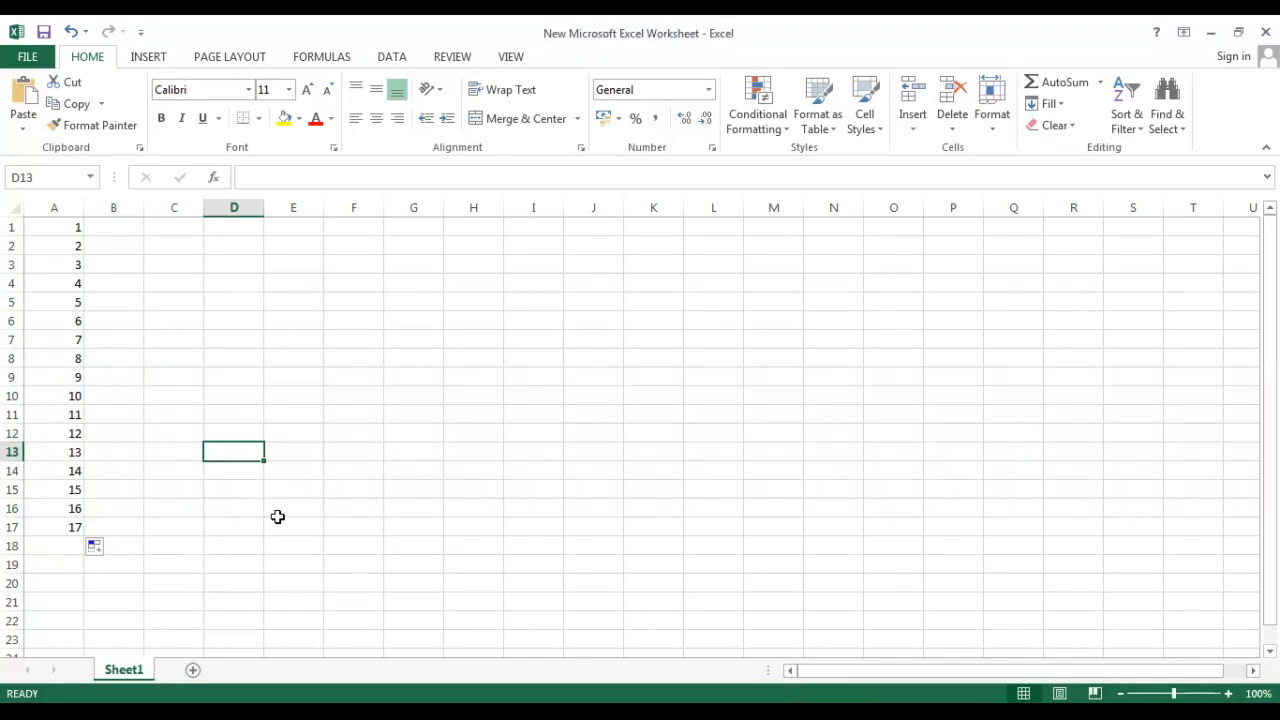
# Add a new worksheet and switch between Sheet1 and Sheet2.
pyautogui.click(192, 668)
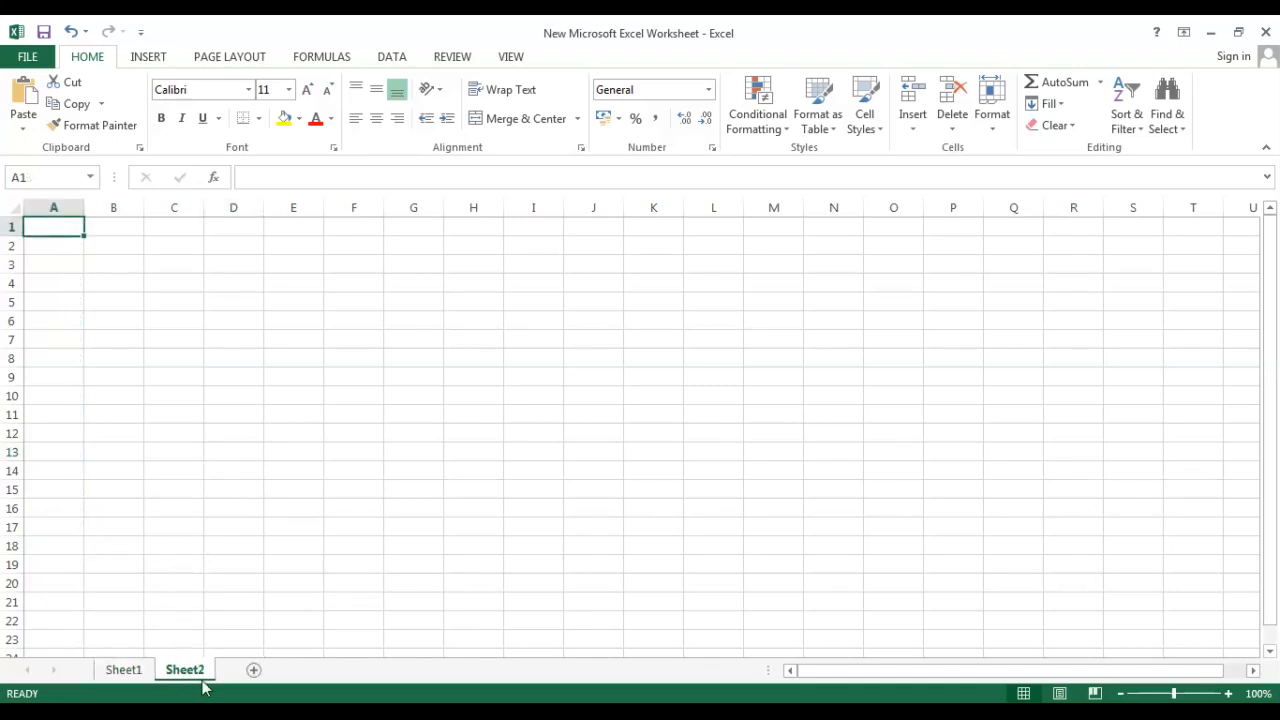
pyautogui.click(132, 670)
pyautogui.click(177, 672)
pyautogui.moveTo(74, 304); pyautogui.dragTo(66, 321)
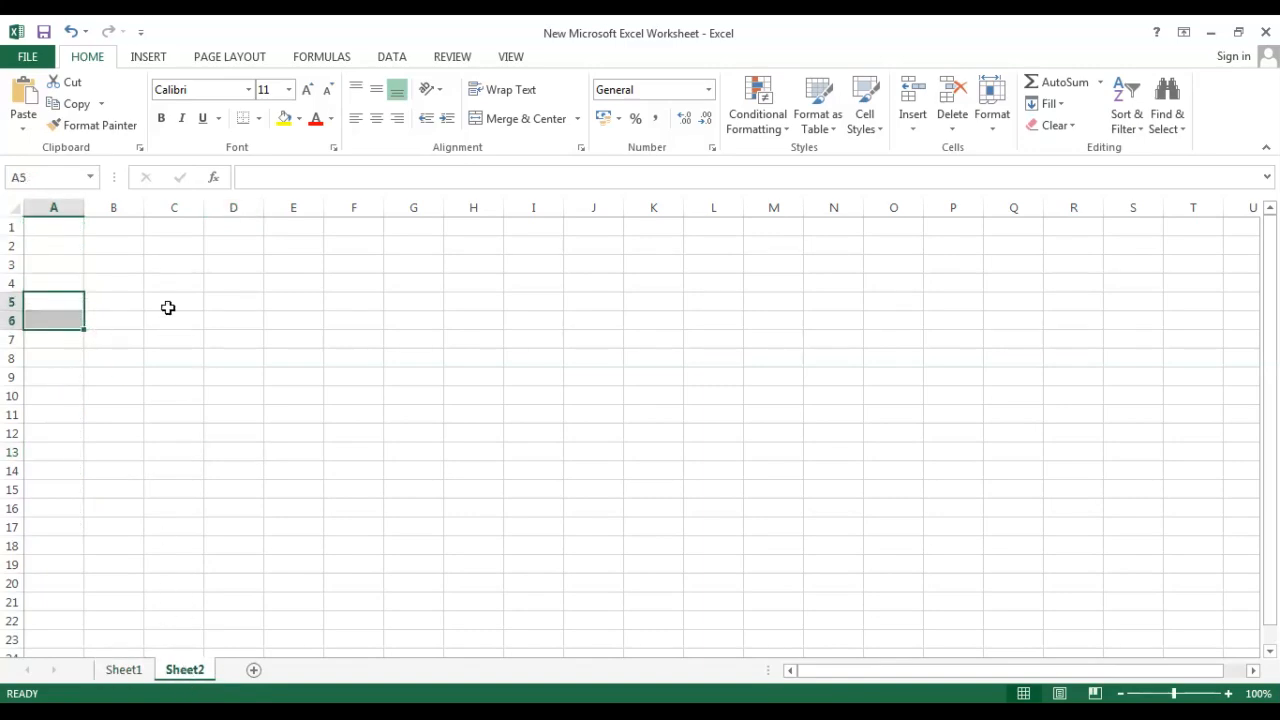
pyautogui.click(131, 670)
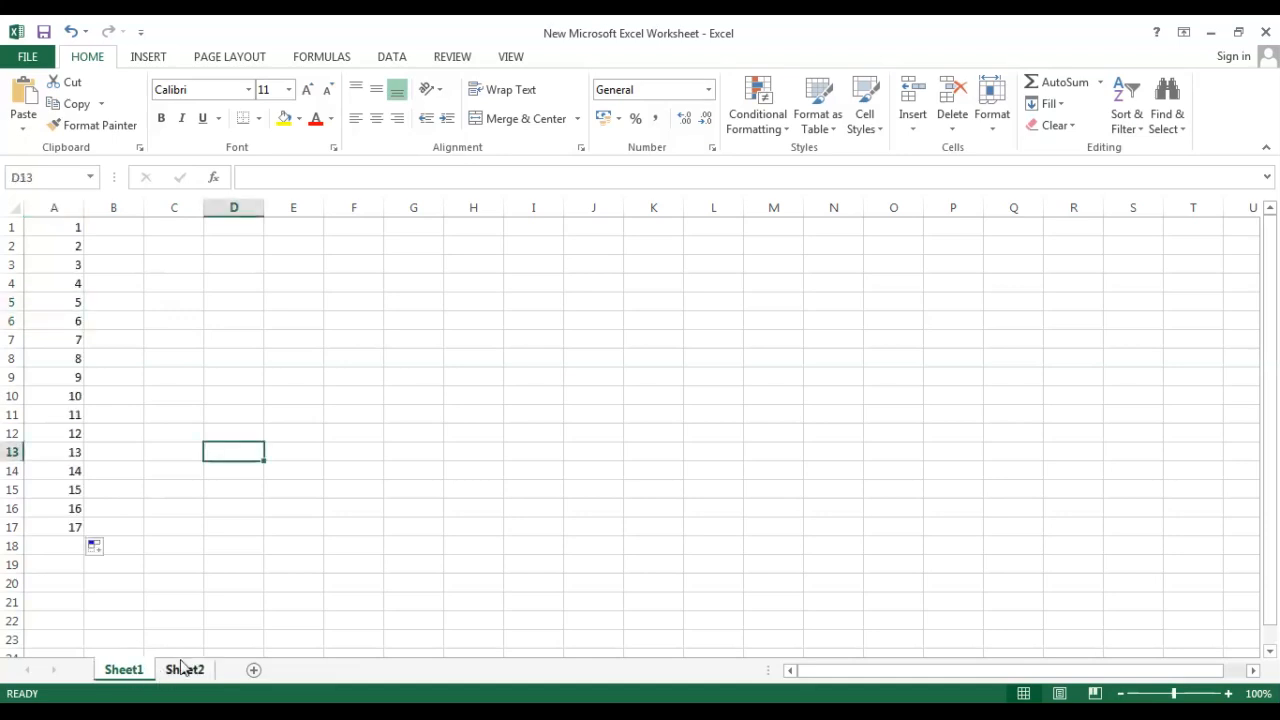
# Delete row 9 from Sheet1.
pyautogui.rightClick(63, 379)
pyautogui.click(527, 458)
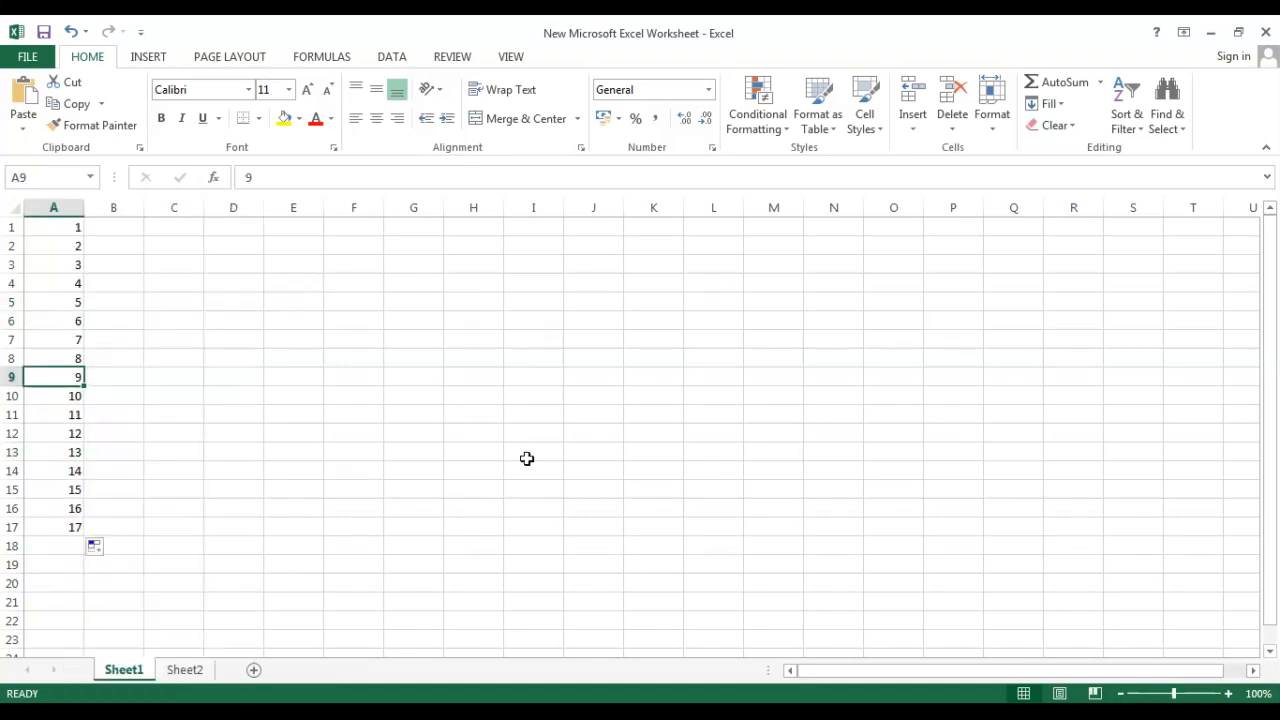
pyautogui.rightClick(7, 376)
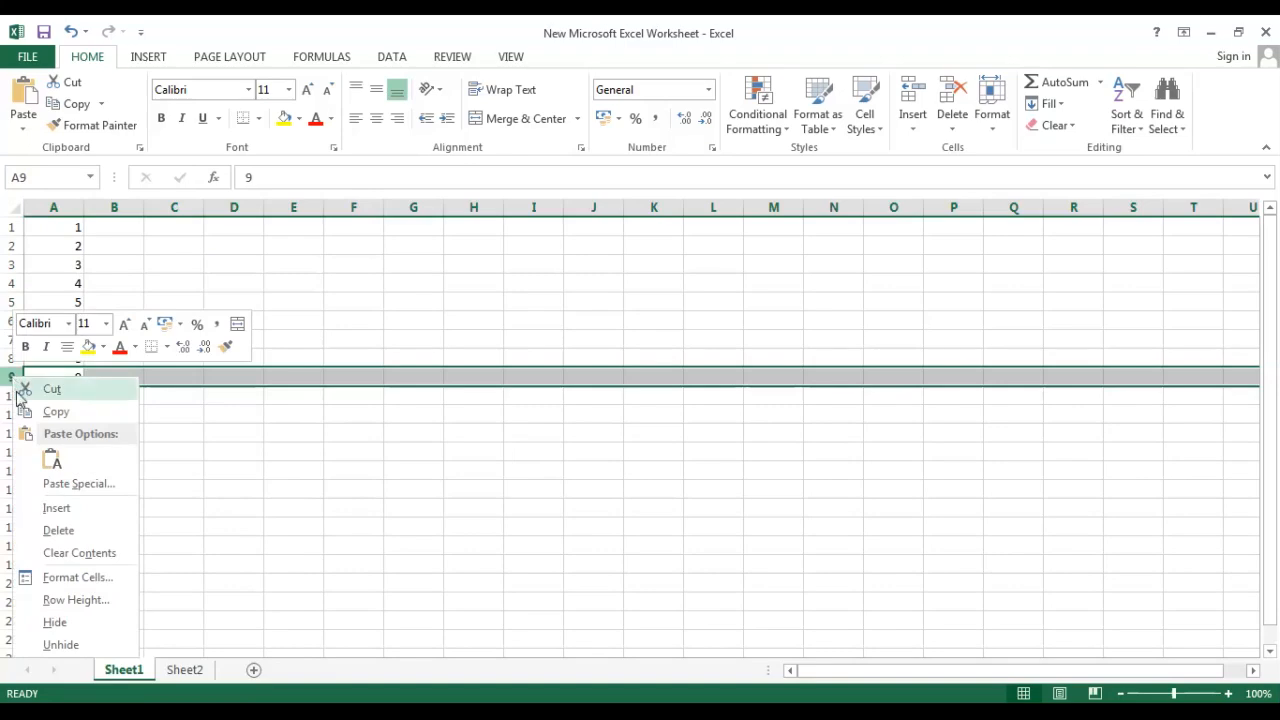
pyautogui.click(63, 531)
pyautogui.click(311, 563)
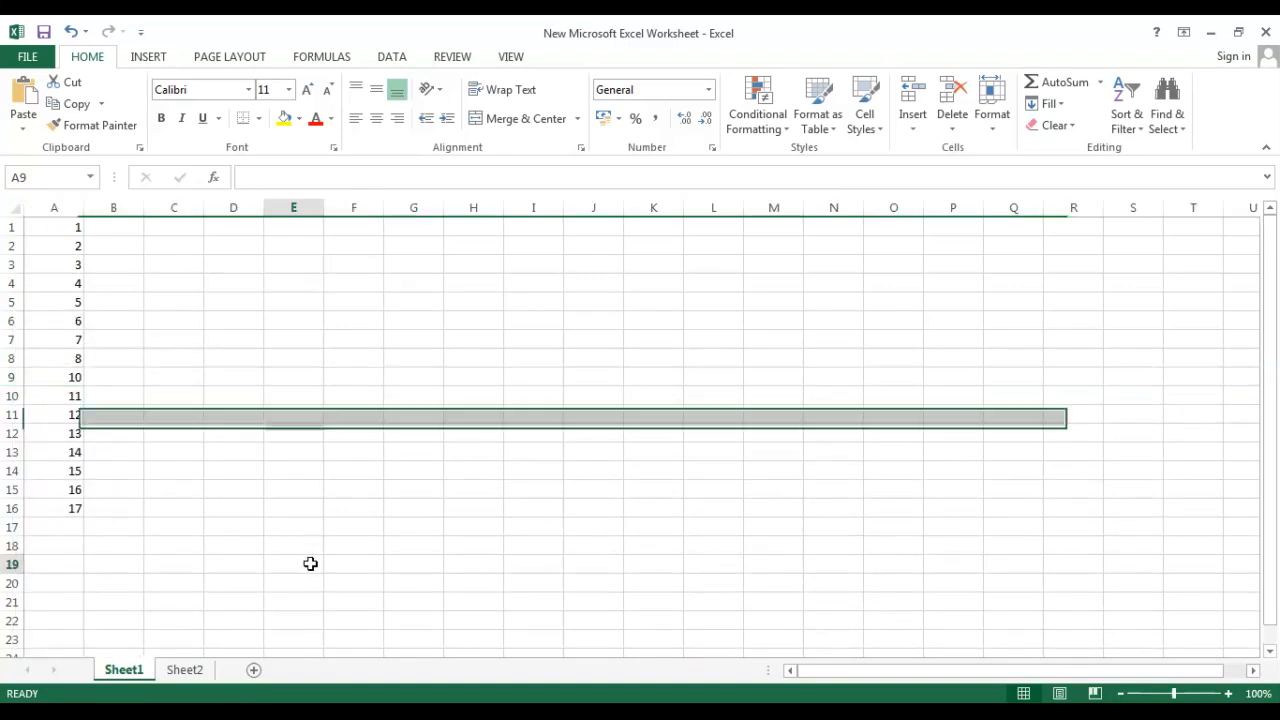
# Delete column A with the number series.
pyautogui.click(57, 207)
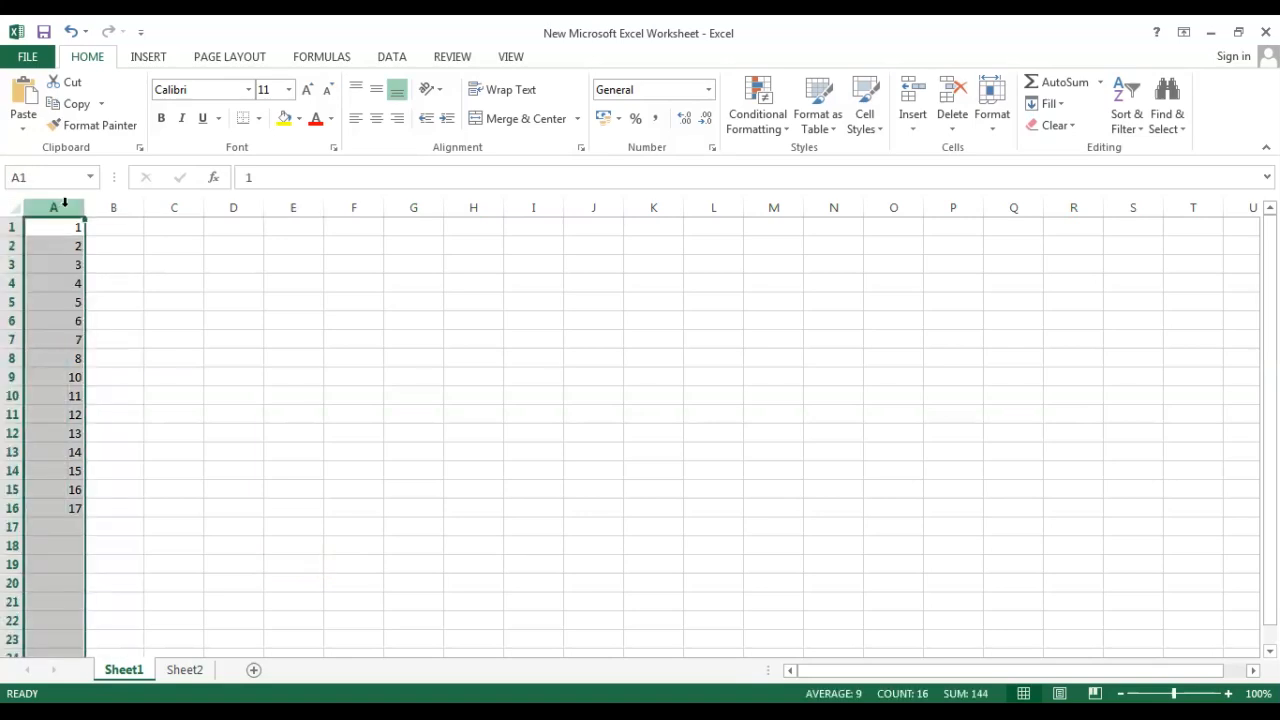
pyautogui.rightClick(62, 207)
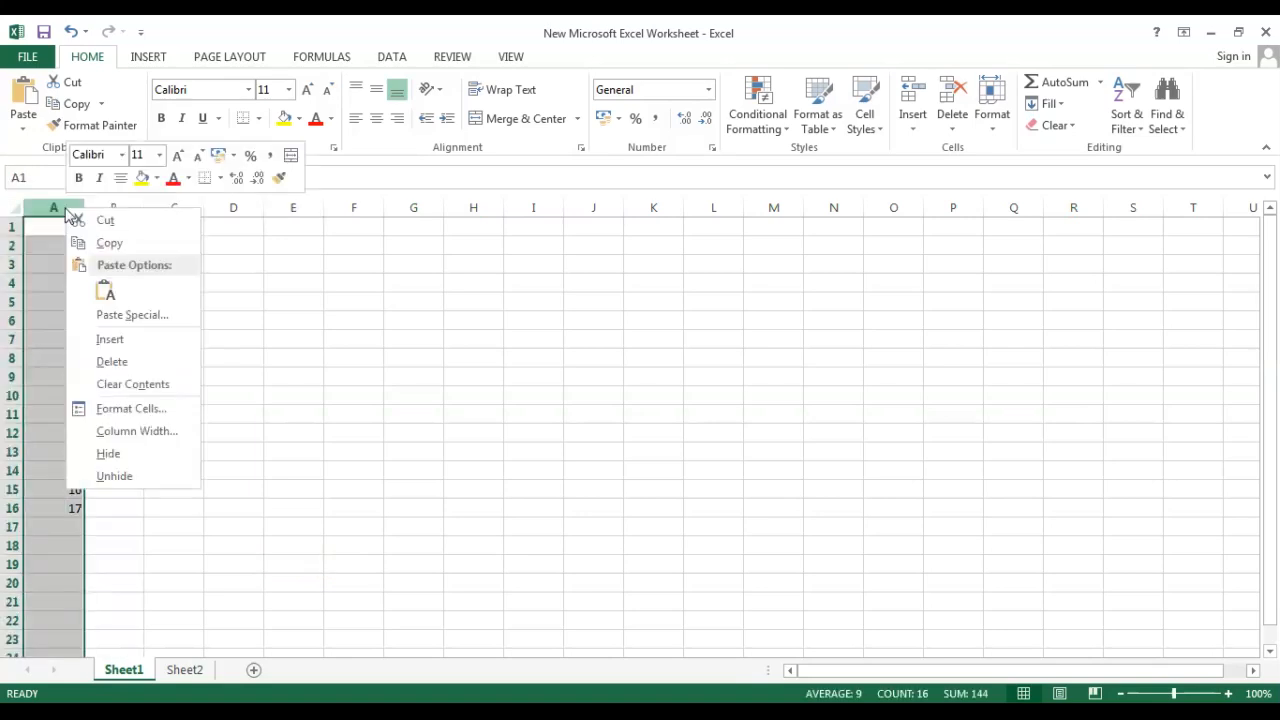
pyautogui.click(136, 372)
pyautogui.click(376, 383)
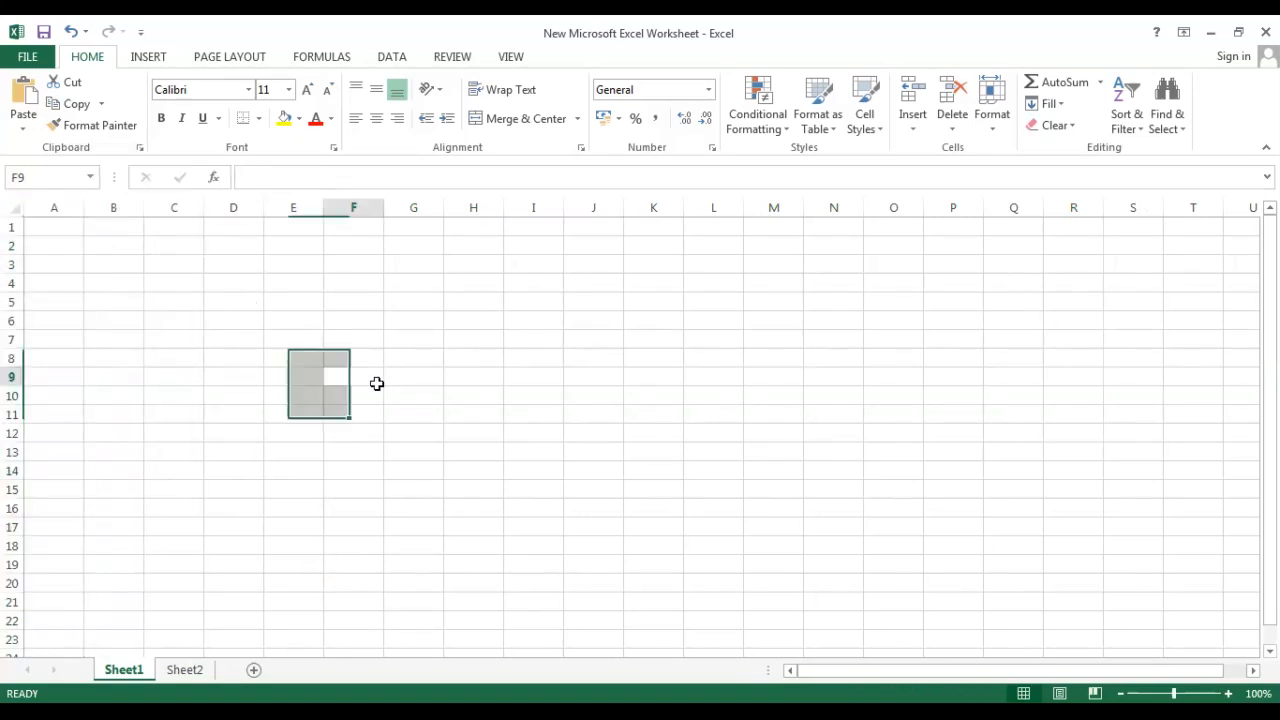
# Enter the numbers 1, 2 and 3 in cells A1 to A3.
pyautogui.click(55, 235)
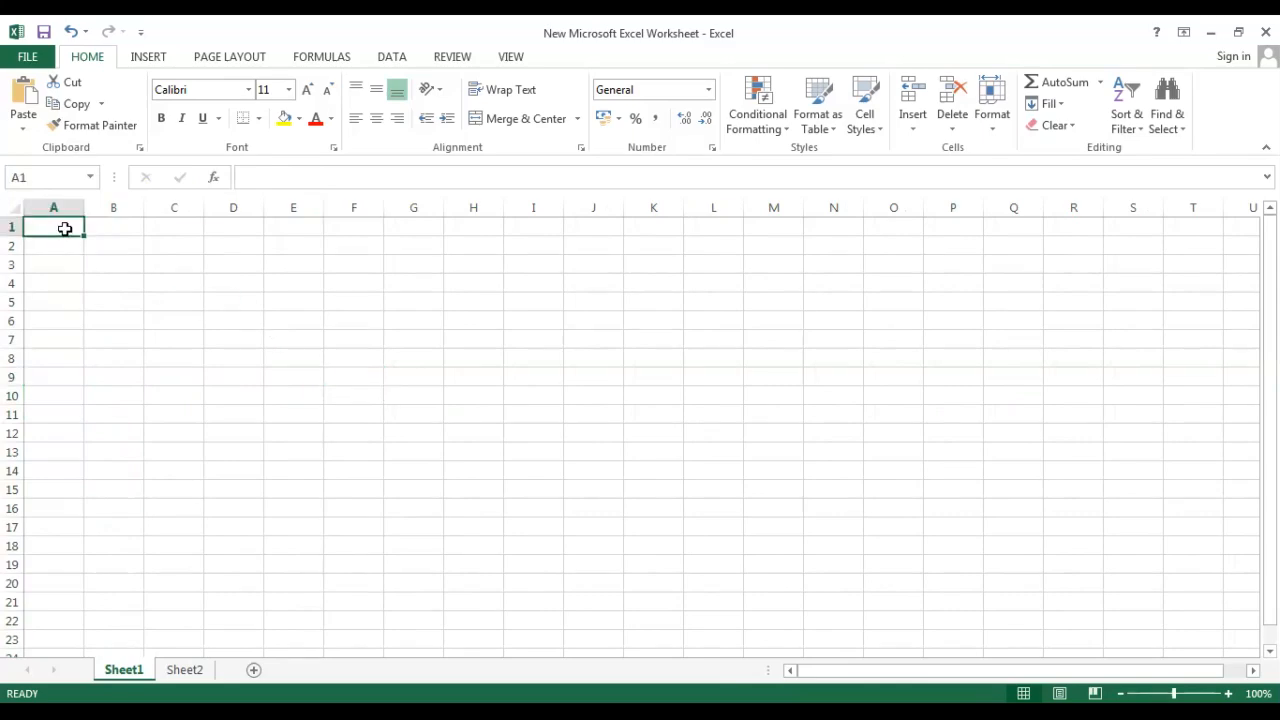
pyautogui.write('1')
pyautogui.press('Return')
pyautogui.write('2')
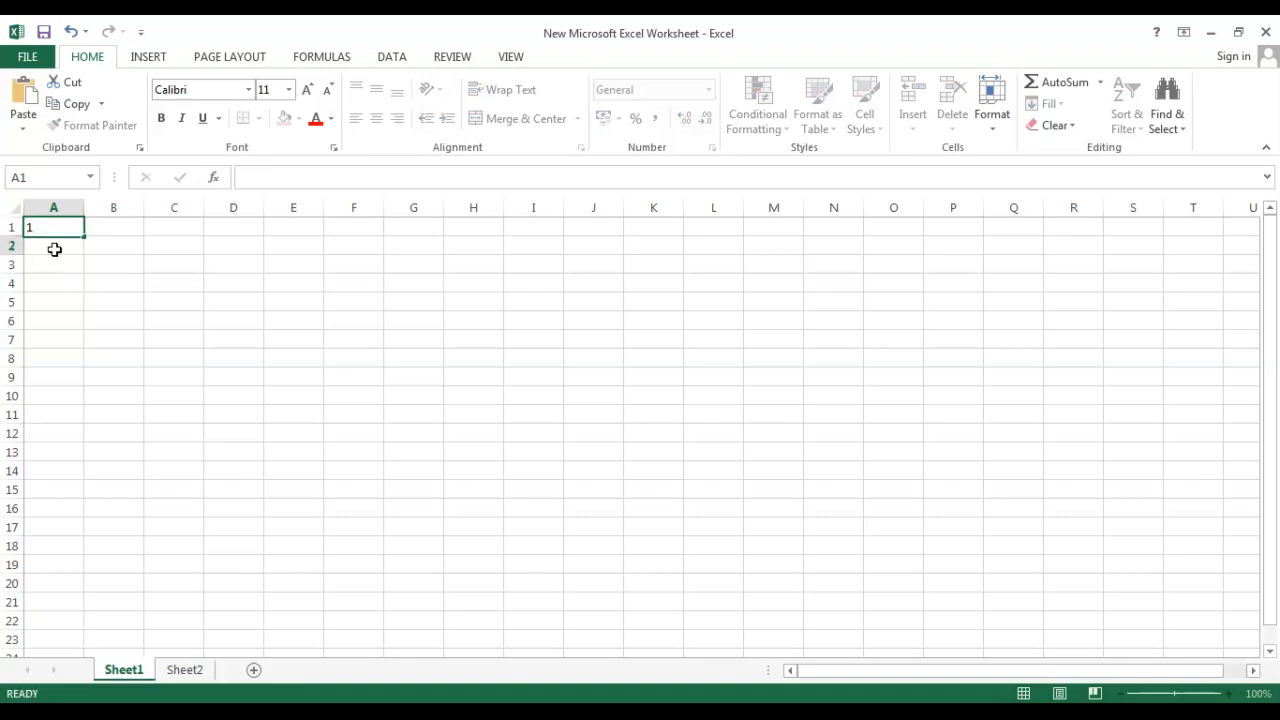
pyautogui.press('Return')
pyautogui.write('3')
pyautogui.click(131, 302)
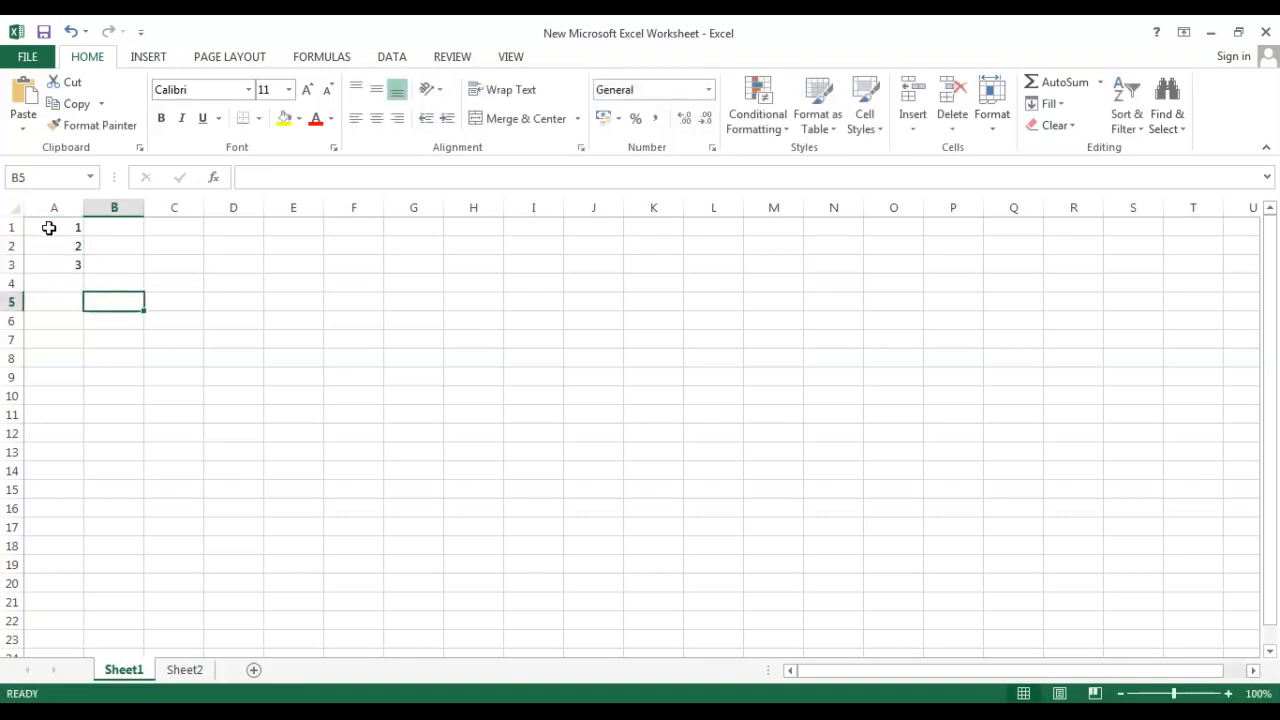
# Fill the series down column A to 11 with the fill handle.
pyautogui.moveTo(49, 226); pyautogui.dragTo(50, 280)
pyautogui.click(50, 278)
pyautogui.moveTo(63, 229); pyautogui.dragTo(89, 423)
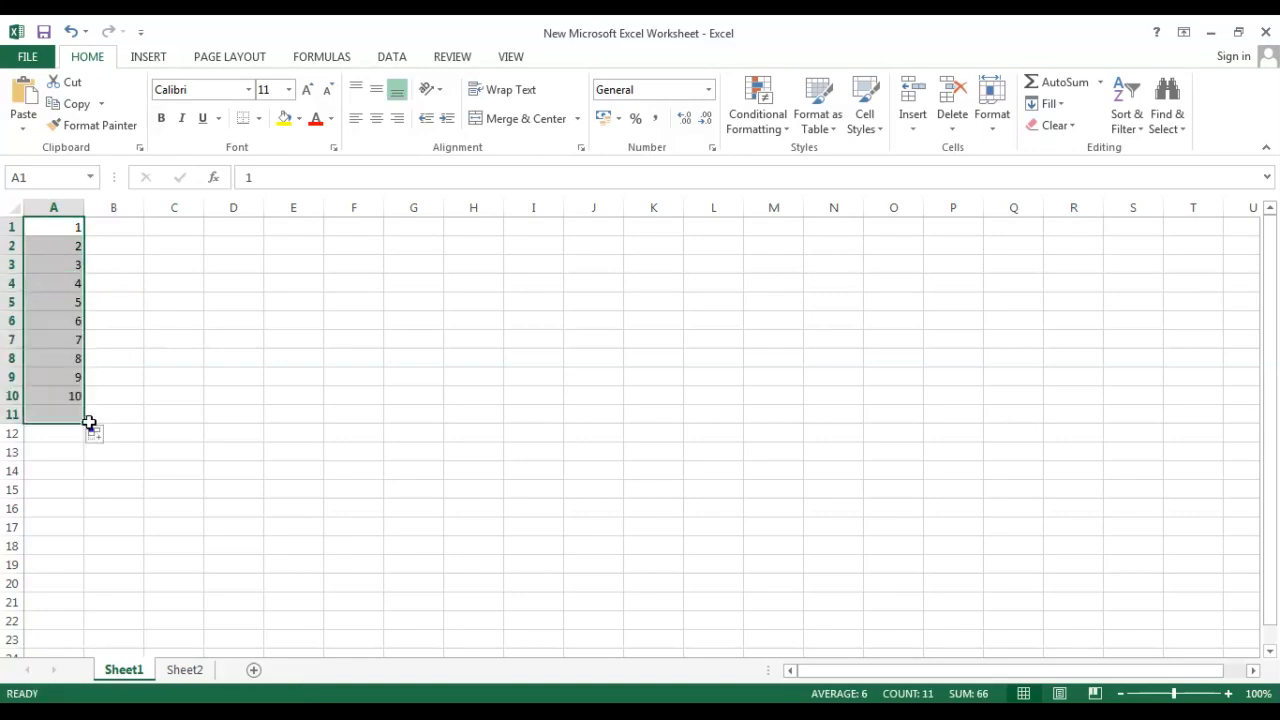
pyautogui.click(182, 670)
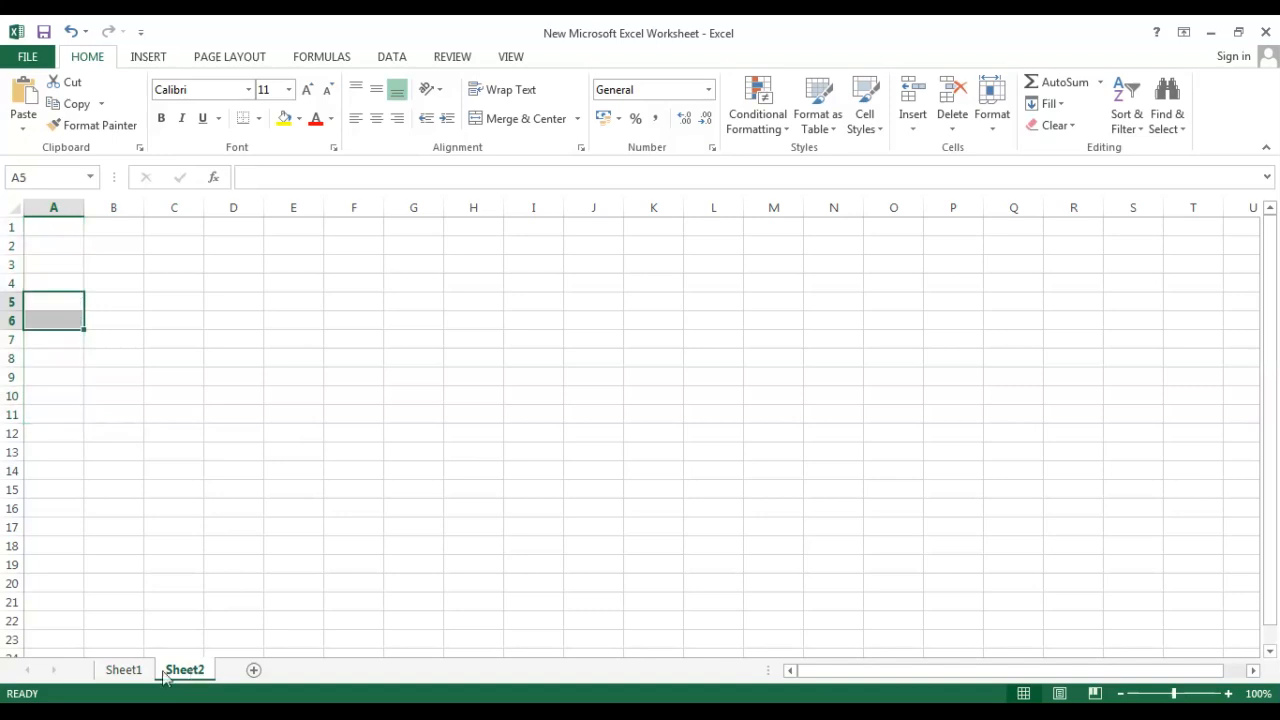
pyautogui.click(122, 670)
pyautogui.doubleClick(130, 670)
pyautogui.click(214, 597)
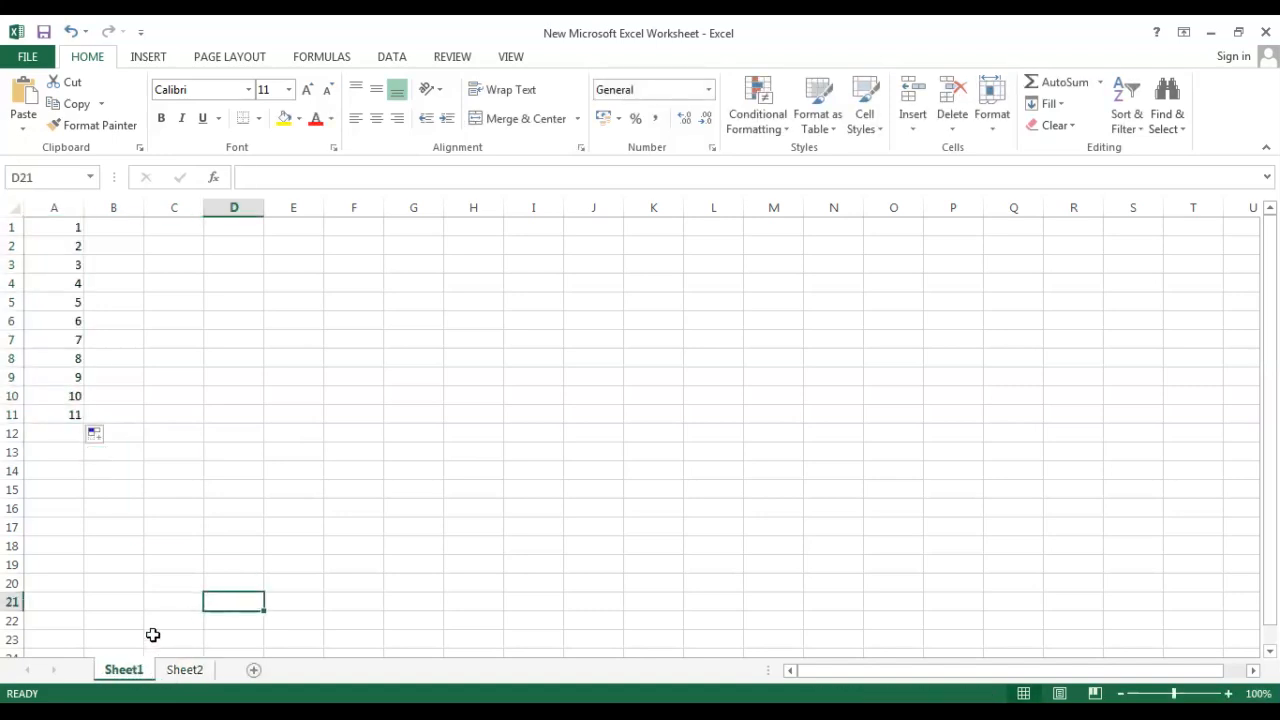
# Rename Sheet1 as s1.
pyautogui.click(54, 416)
pyautogui.doubleClick(140, 668)
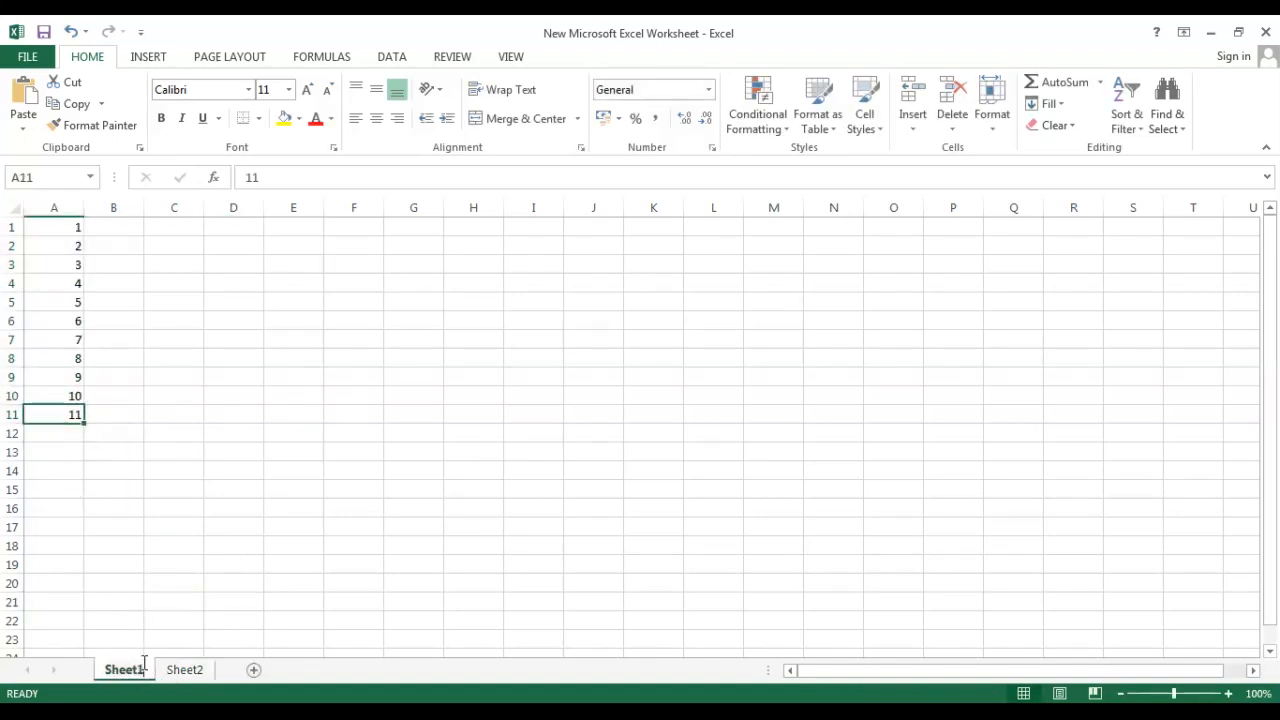
pyautogui.write('s1')
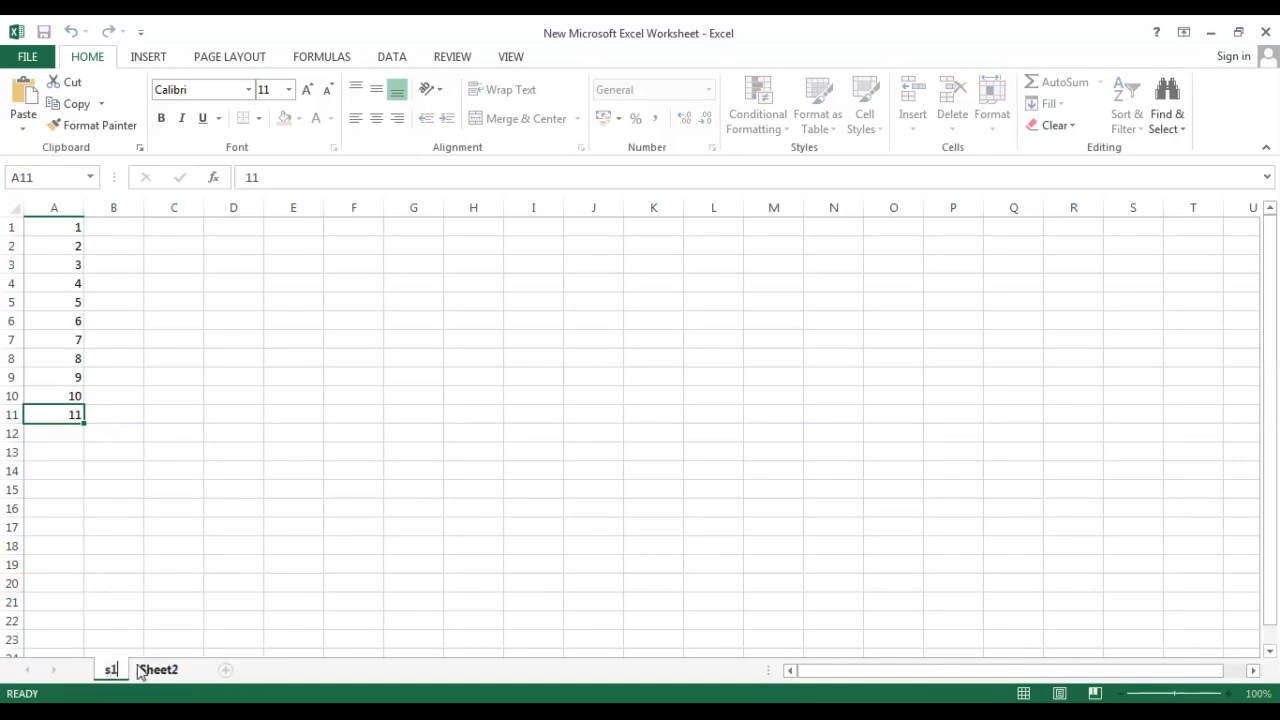
pyautogui.click(180, 619)
# Rename Sheet2 as s2.
pyautogui.doubleClick(159, 670)
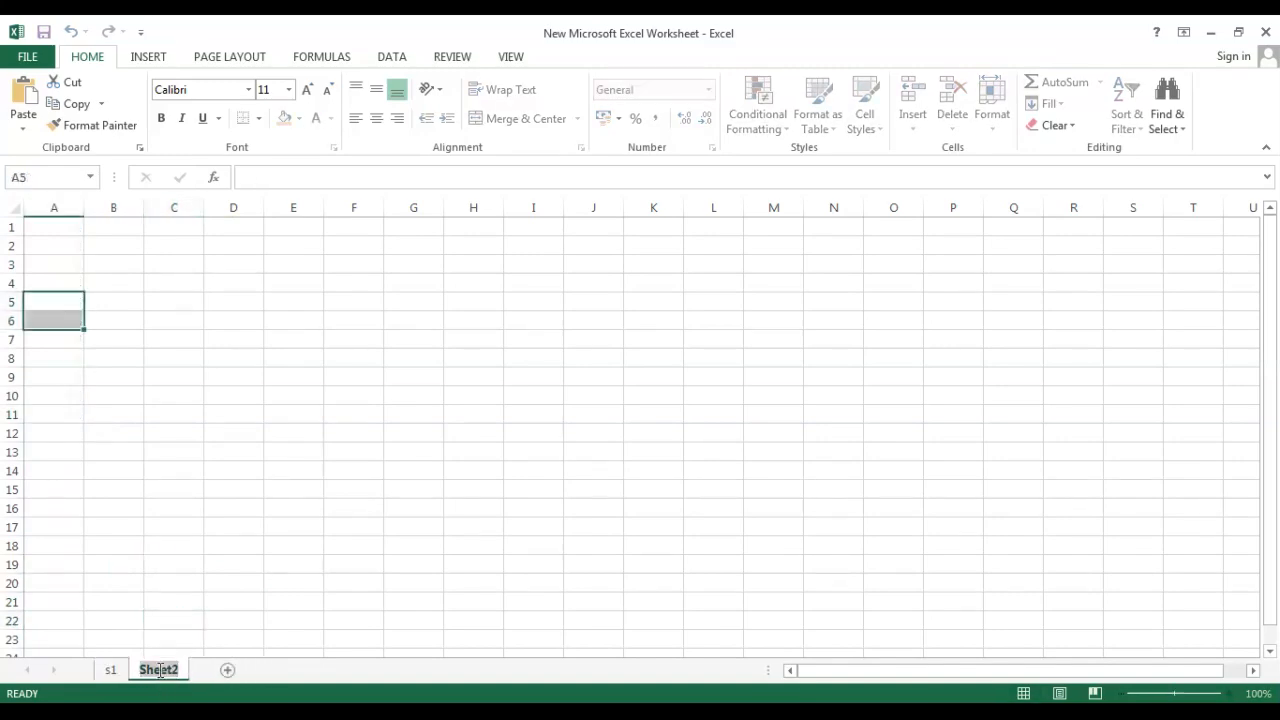
pyautogui.write('s2')
pyautogui.click(246, 545)
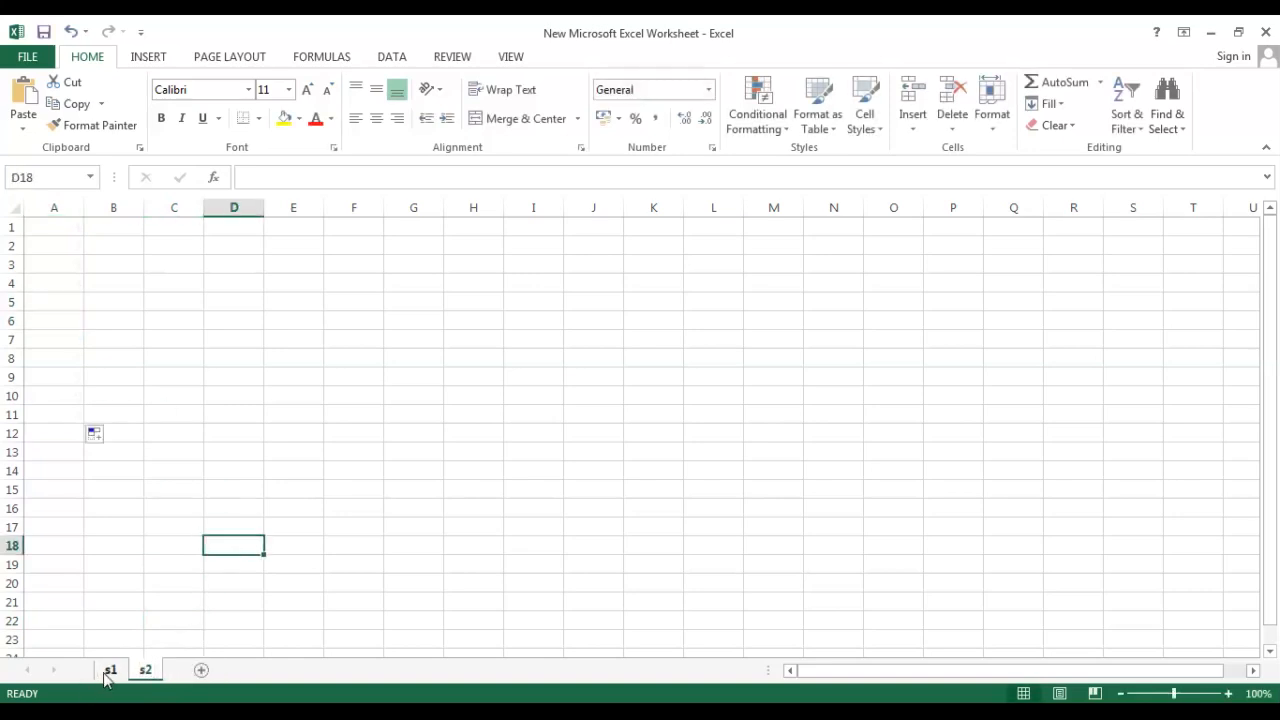
# Merge and center cells A1:H1 on sheet s2.
pyautogui.click(108, 672)
pyautogui.click(143, 670)
pyautogui.doubleClick(70, 248)
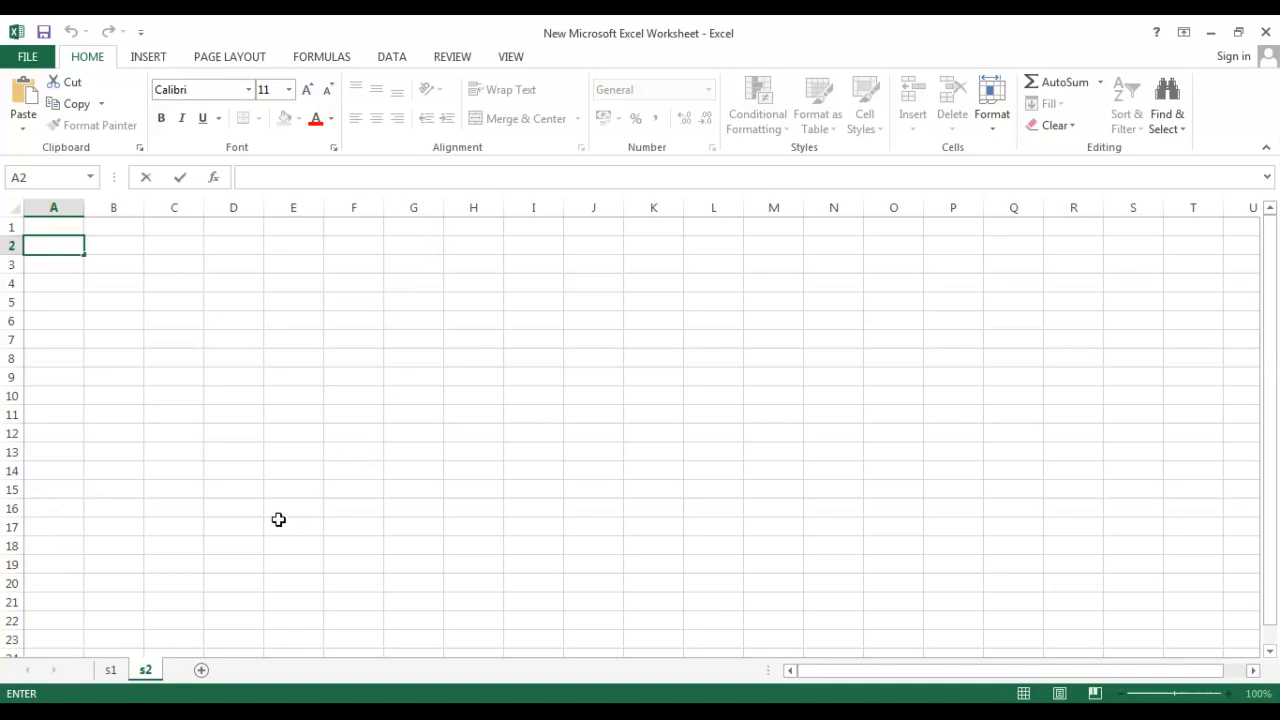
pyautogui.moveTo(63, 230); pyautogui.dragTo(383, 231)
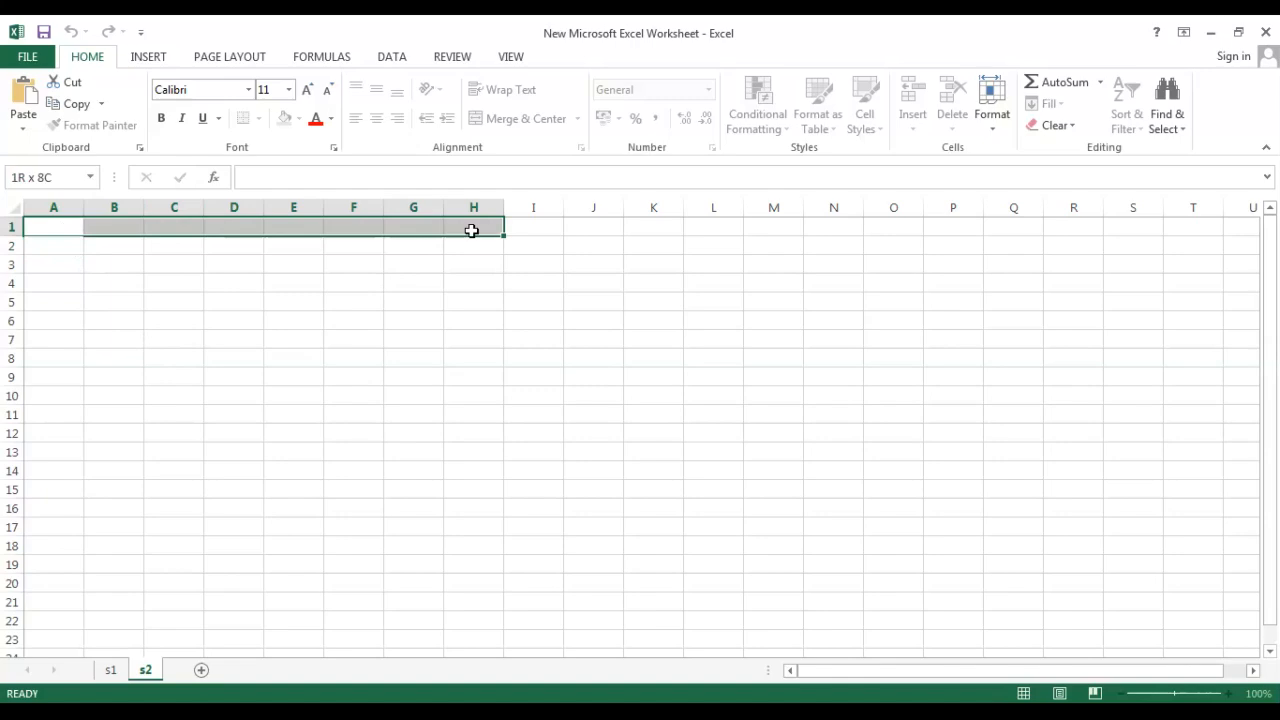
pyautogui.click(495, 124)
pyautogui.click(392, 412)
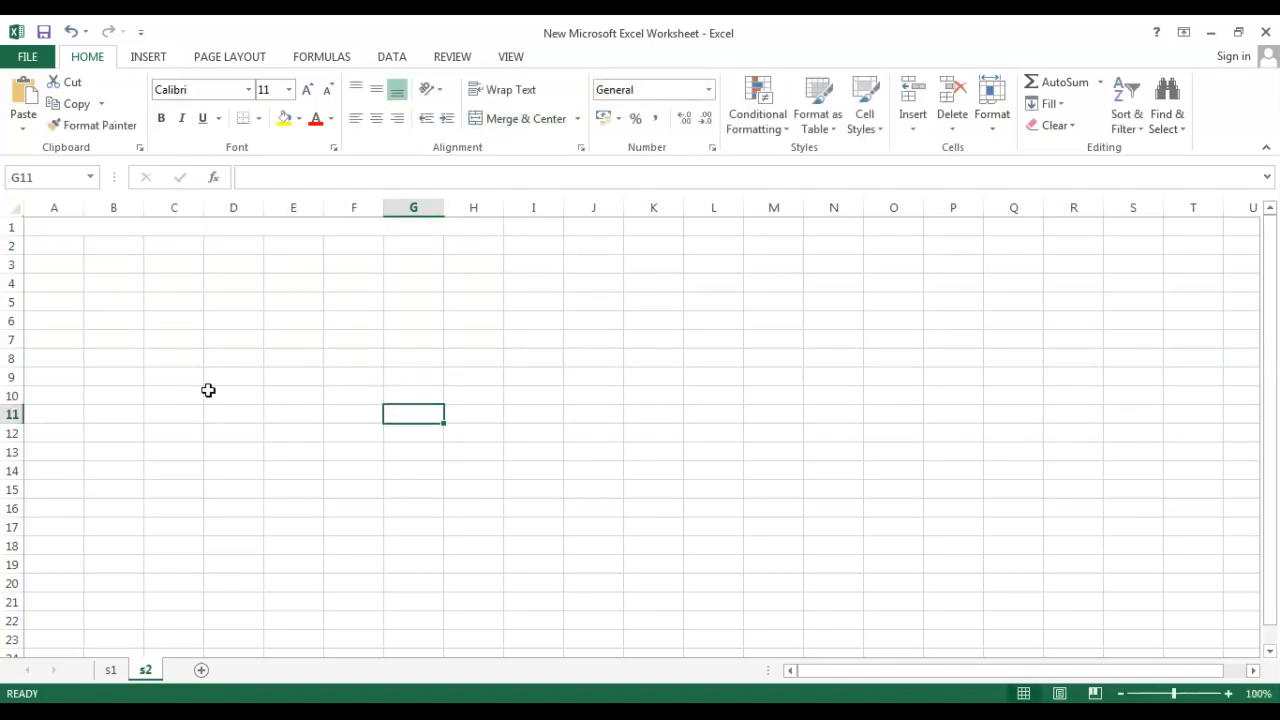
pyautogui.click(186, 229)
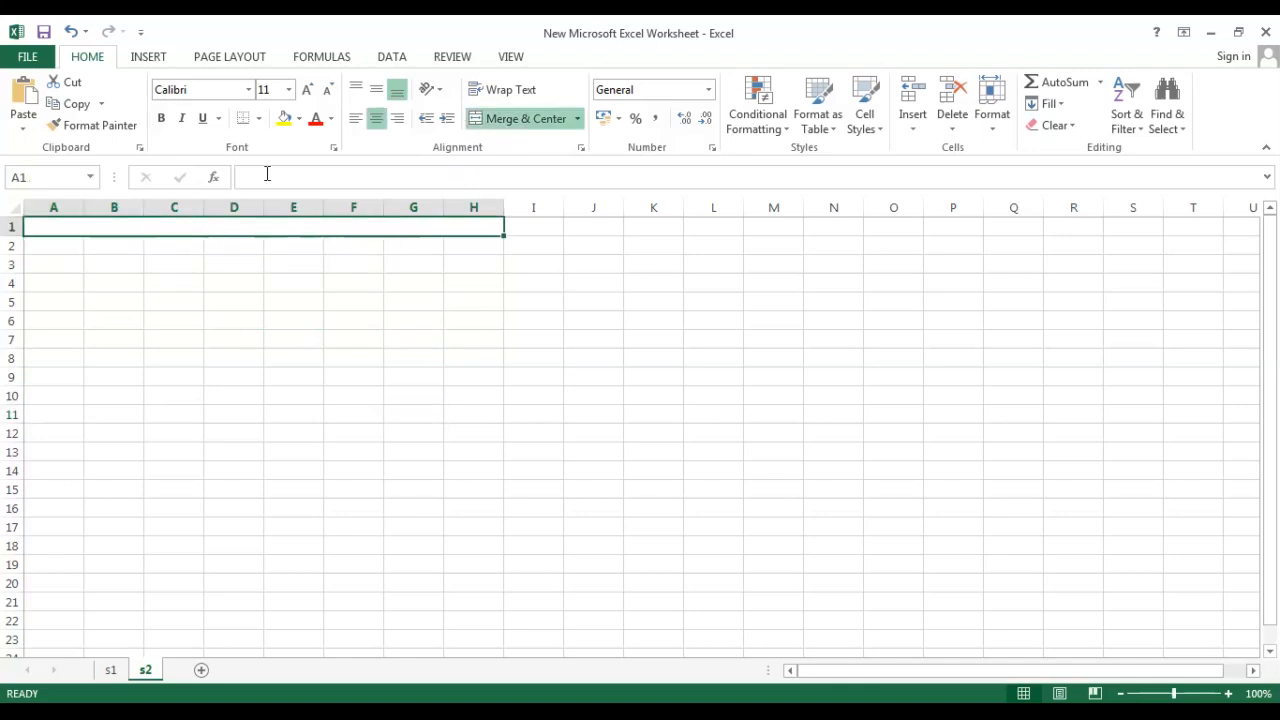
# Fill the merged title cell A1:H1 with yellow.
pyautogui.click(329, 122)
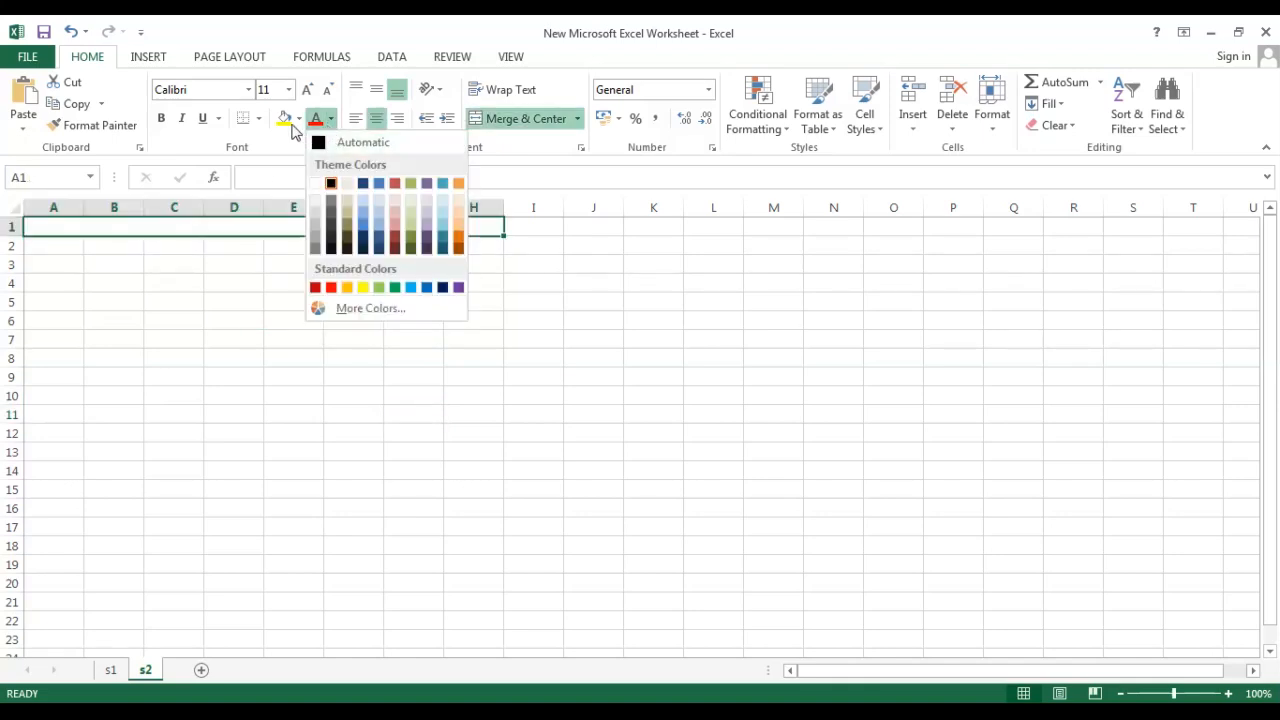
pyautogui.click(297, 121)
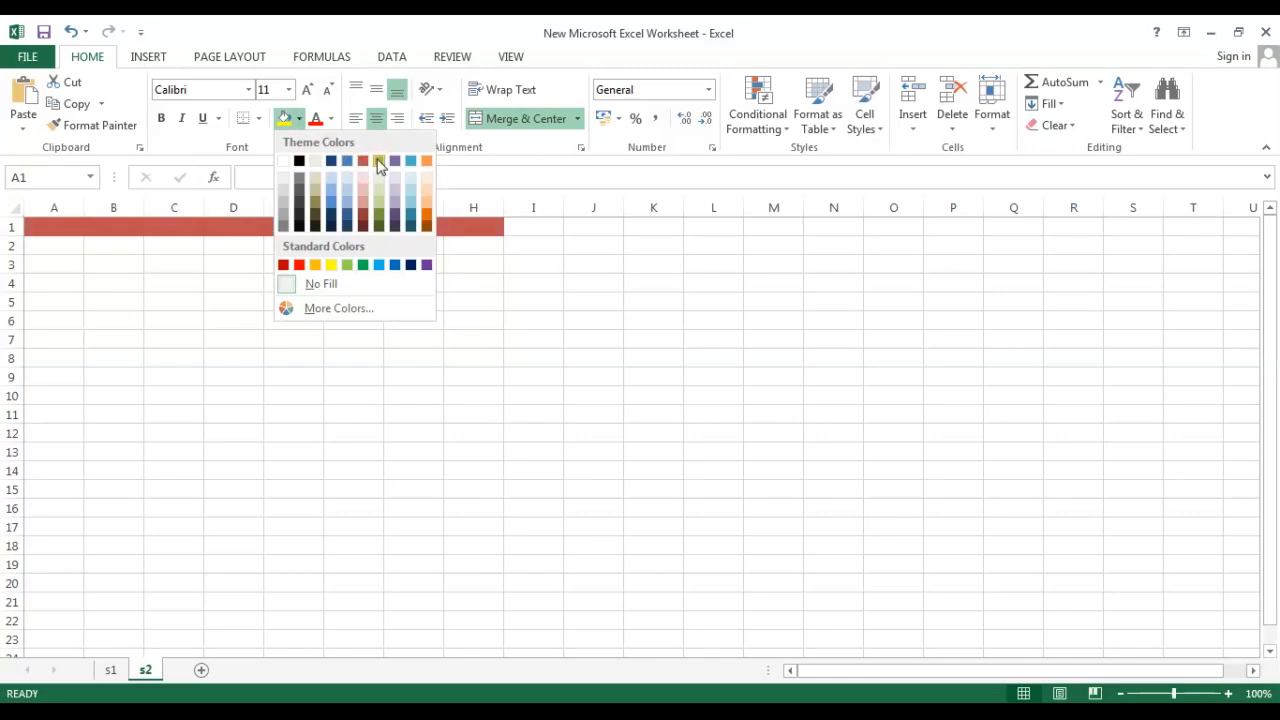
pyautogui.click(331, 265)
# Enter a person's full name as the title text in the merged cell A1.
pyautogui.write('k')
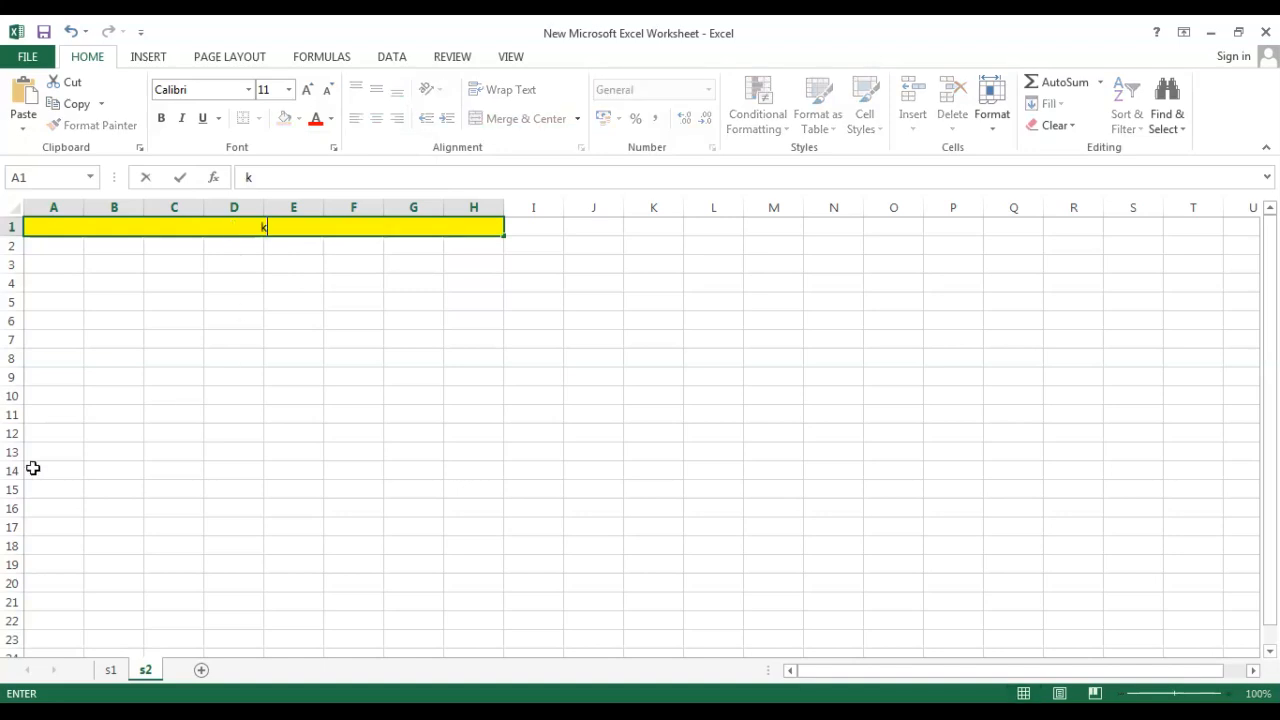
pyautogui.write('OUSH RASTOGI')
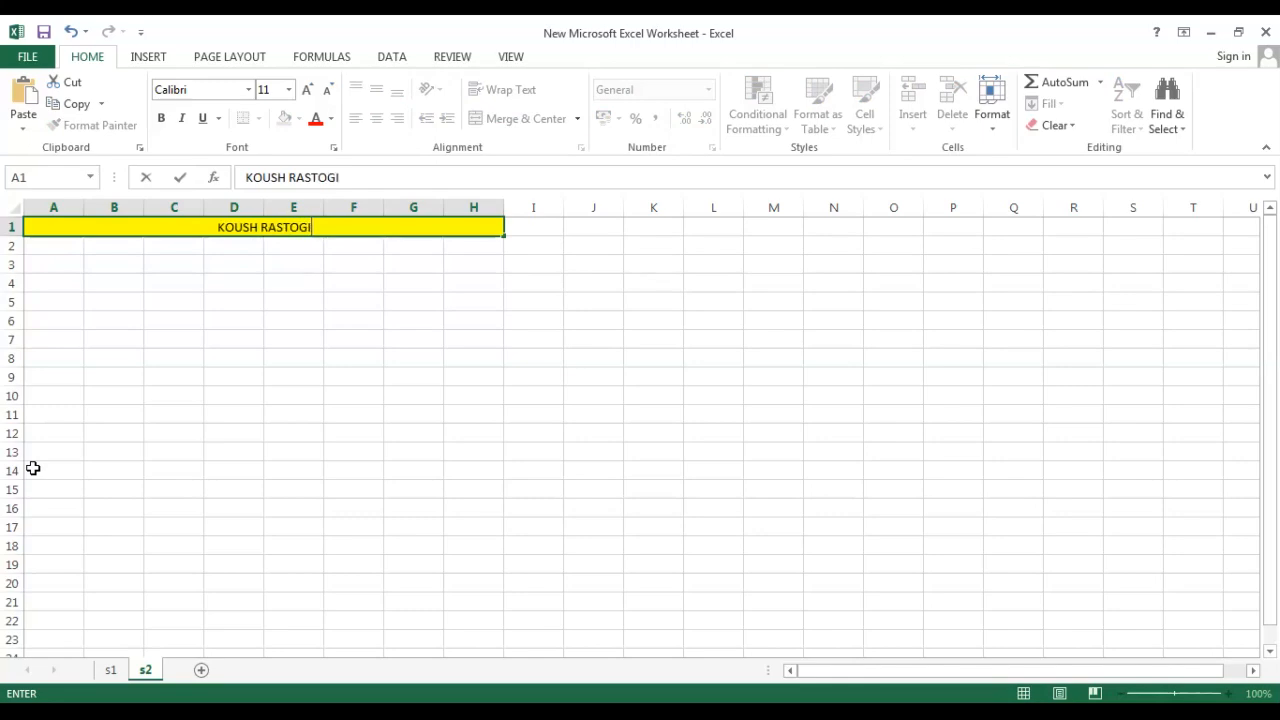
pyautogui.click(112, 481)
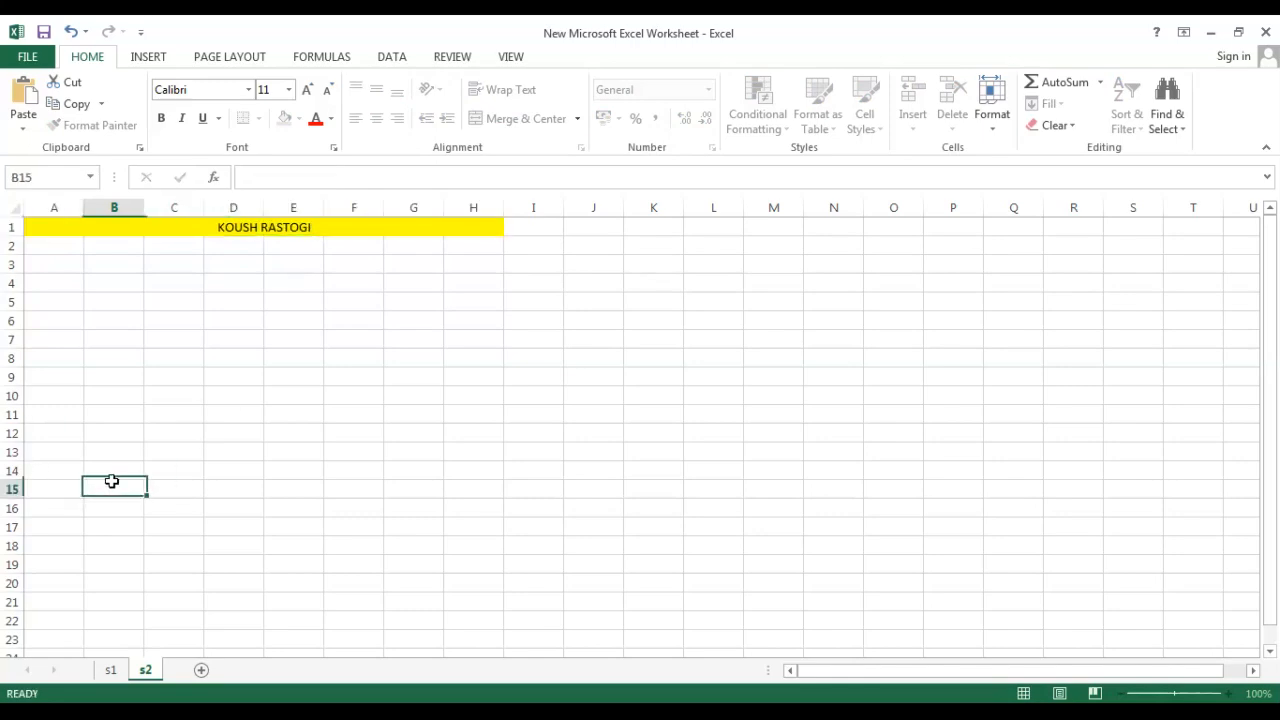
pyautogui.doubleClick(294, 226)
pyautogui.moveTo(321, 228); pyautogui.dragTo(234, 228)
pyautogui.press('Escape')
pyautogui.doubleClick(222, 226)
pyautogui.click(259, 279)
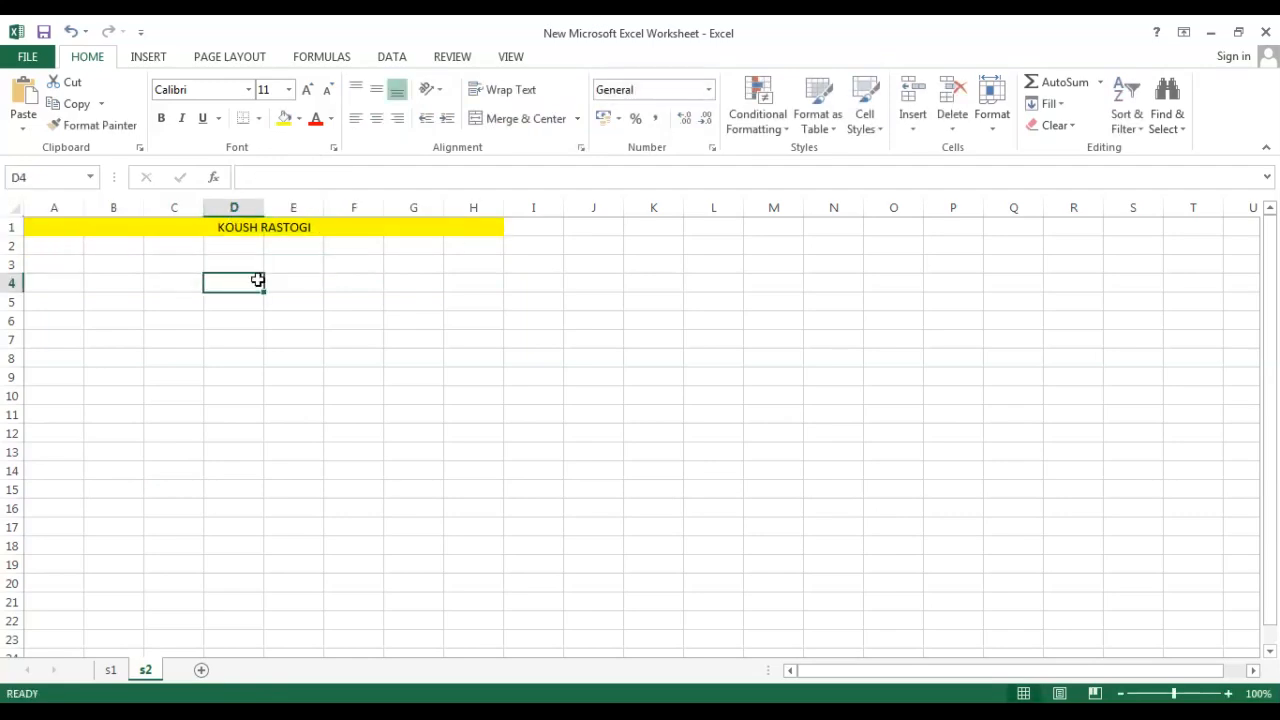
# Set the font colour of cell A2 to red.
pyautogui.click(245, 248)
pyautogui.moveTo(32, 250); pyautogui.dragTo(104, 250)
pyautogui.doubleClick(62, 251)
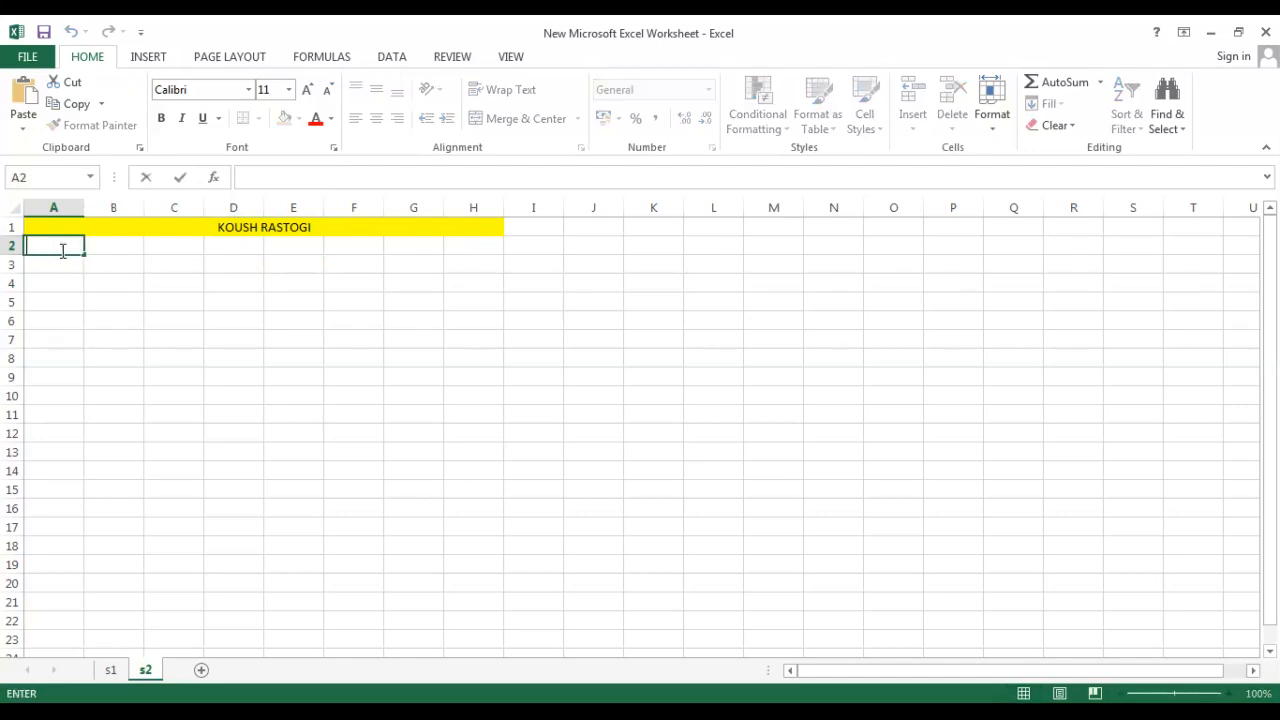
pyautogui.click(331, 119)
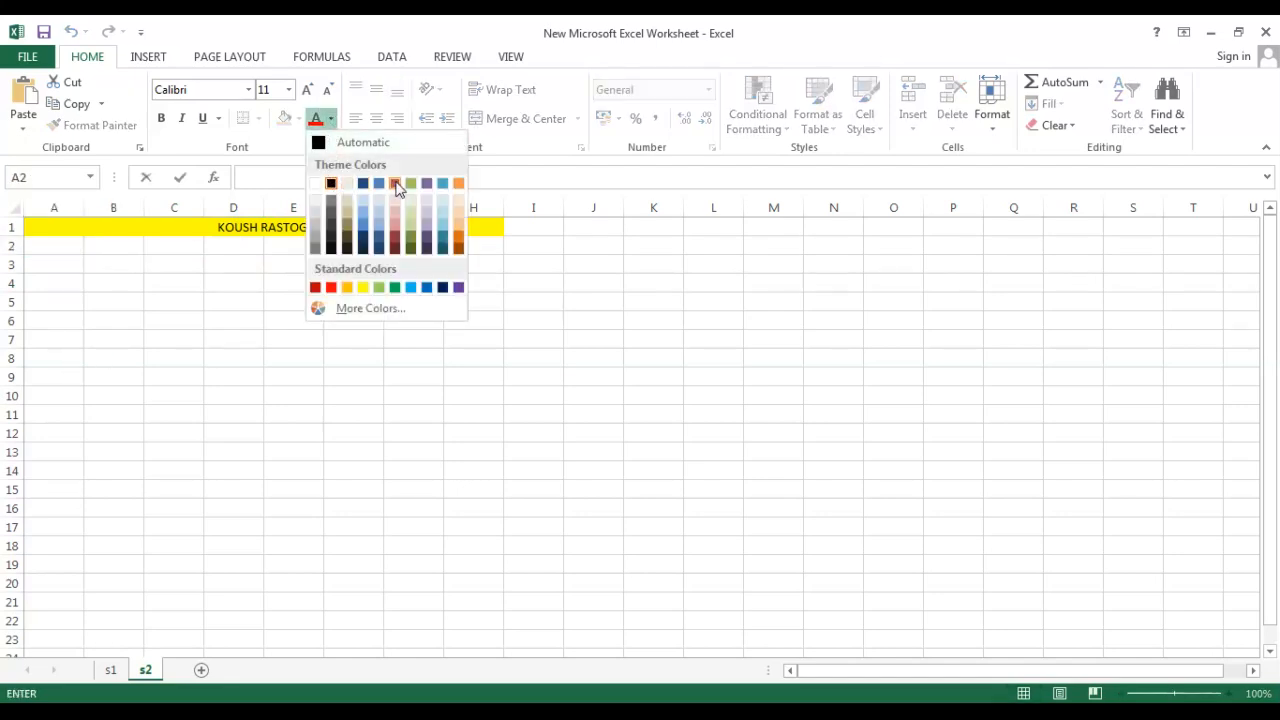
pyautogui.click(331, 288)
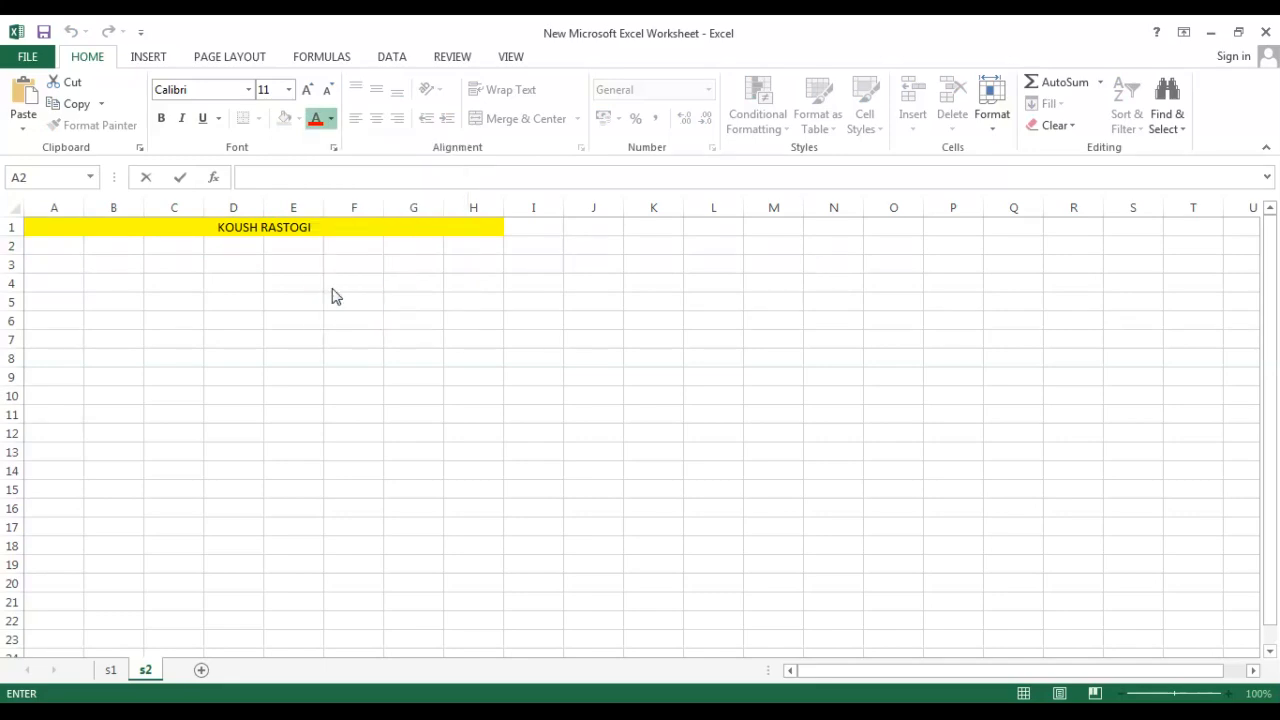
# Select cells A2:H2 and fill them with green.
pyautogui.click(123, 266)
pyautogui.moveTo(60, 250); pyautogui.dragTo(484, 248)
pyautogui.click(298, 119)
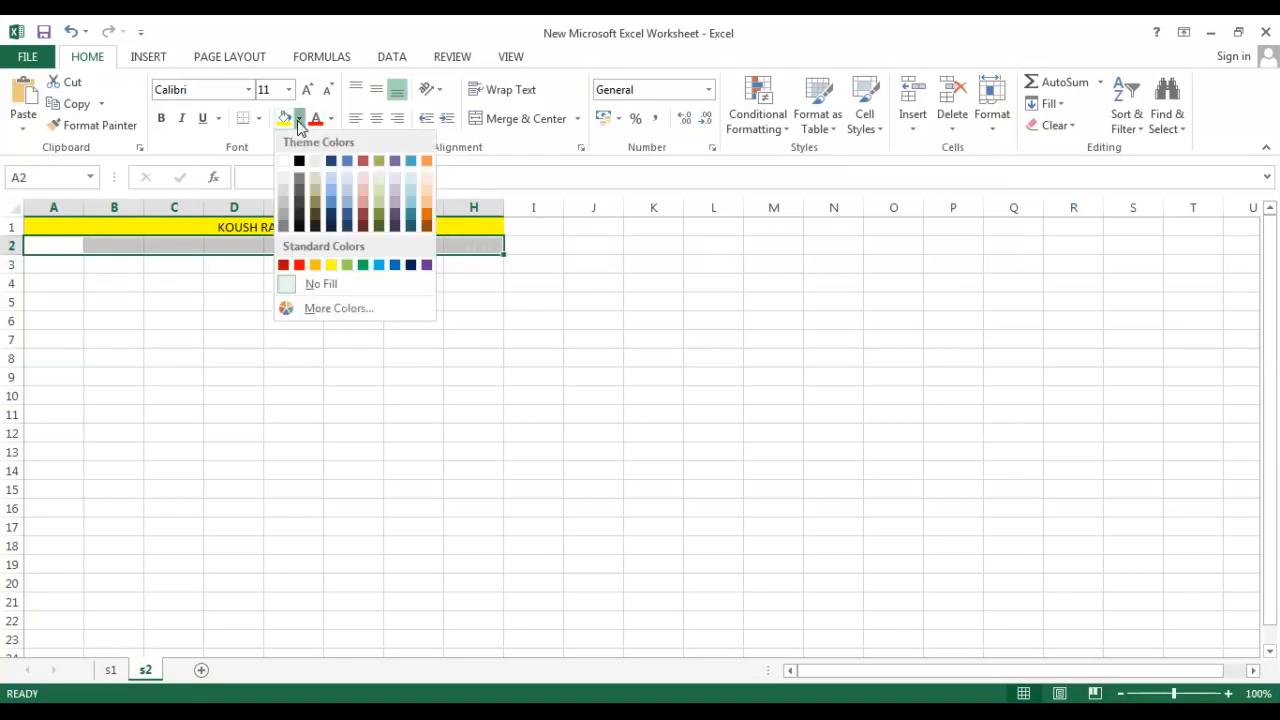
pyautogui.click(347, 265)
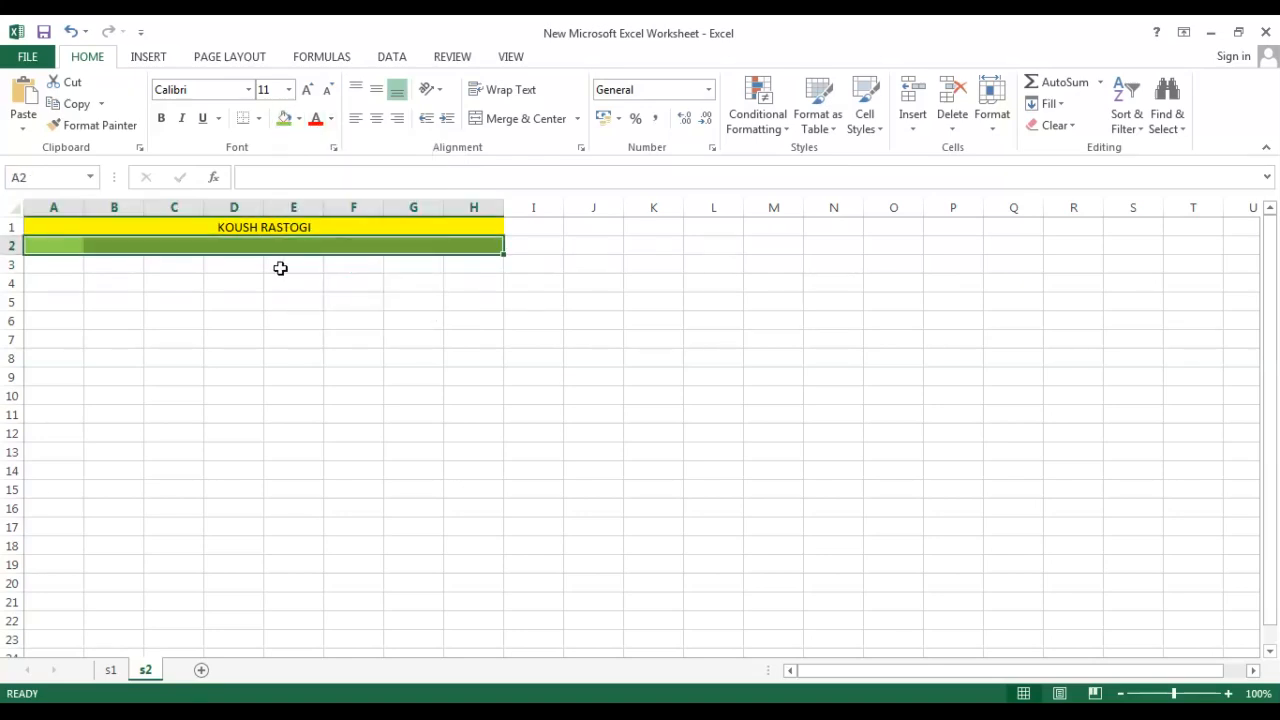
# Enter KO in cell D2.
pyautogui.click(254, 248)
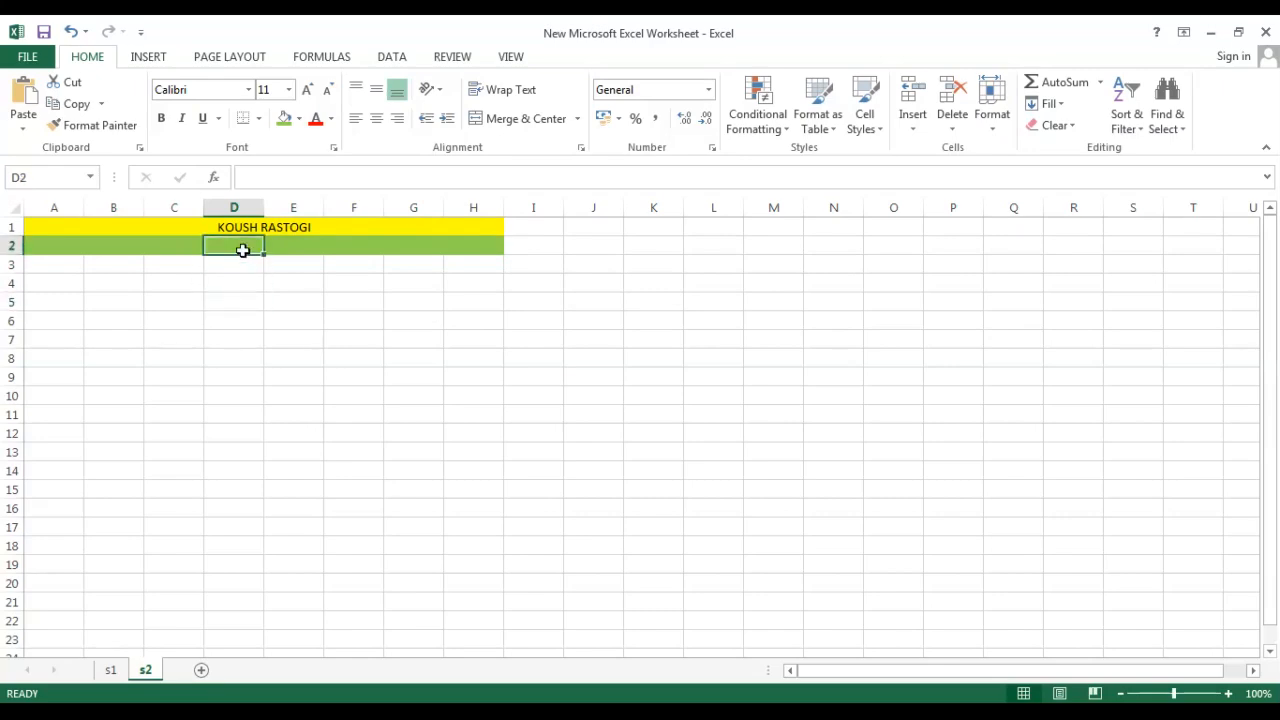
pyautogui.doubleClick(243, 248)
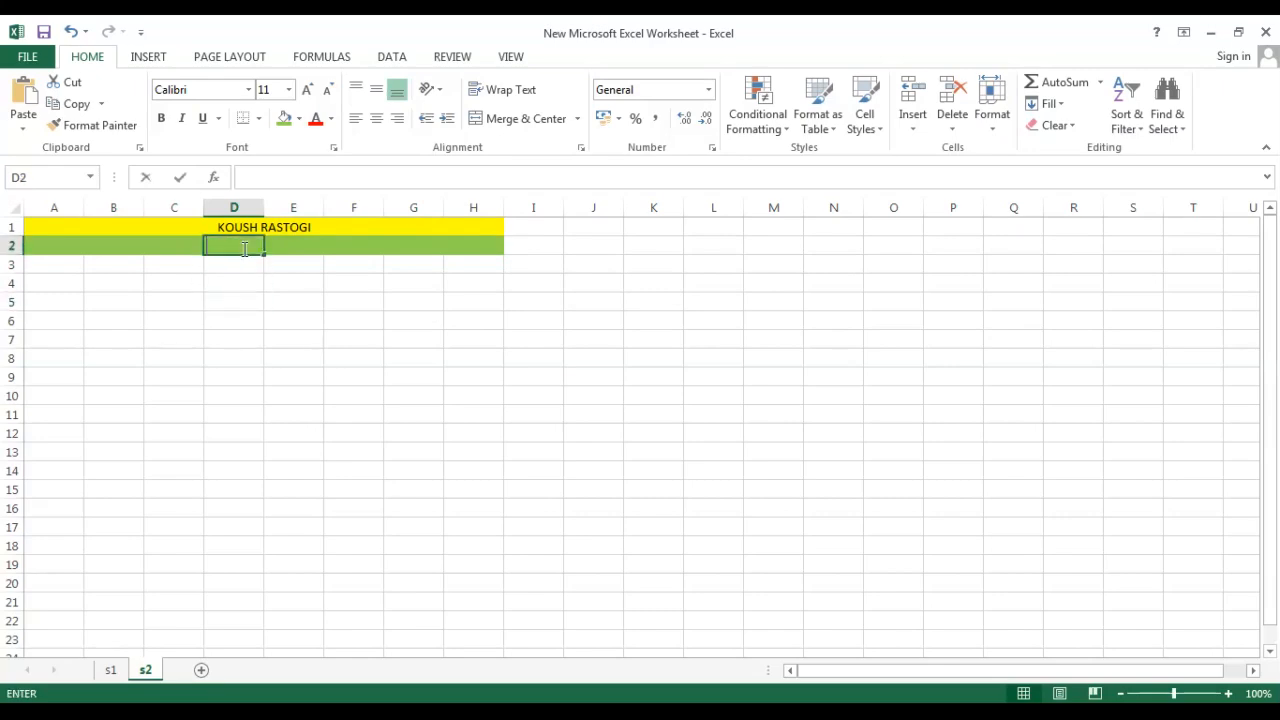
pyautogui.click(230, 368)
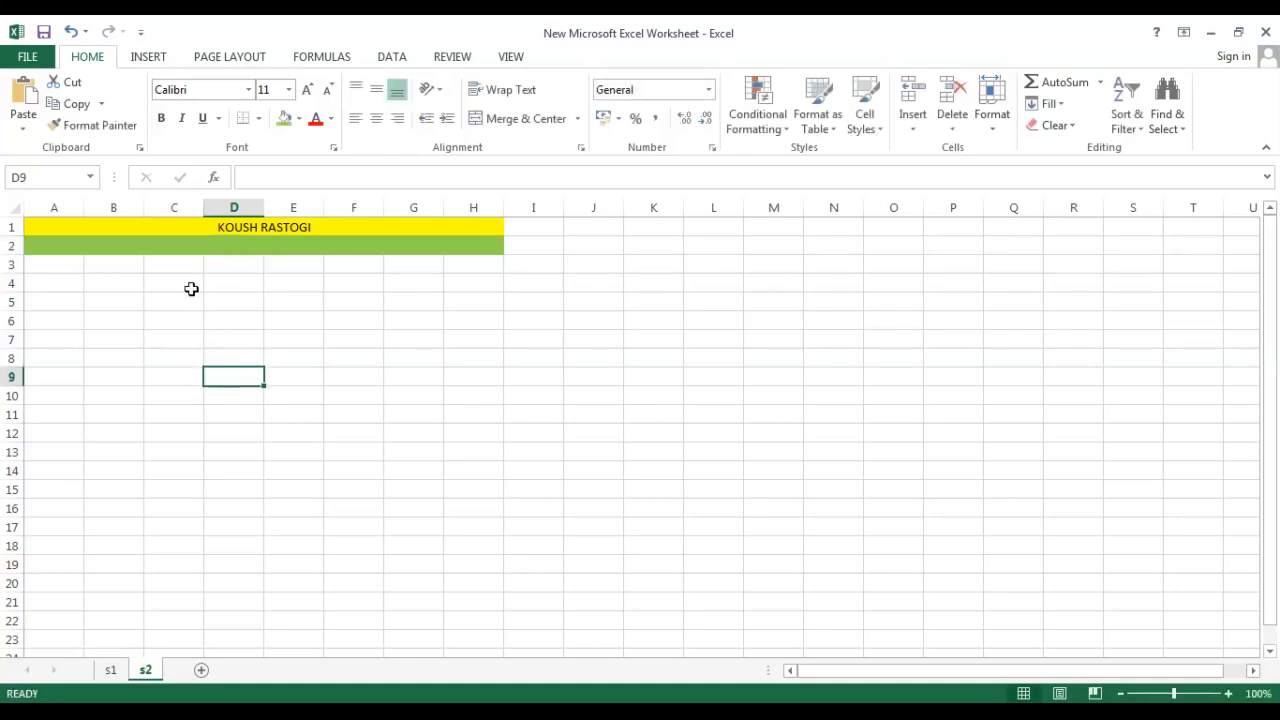
# Colour the text in cell D2 red.
pyautogui.click(174, 246)
pyautogui.click(331, 118)
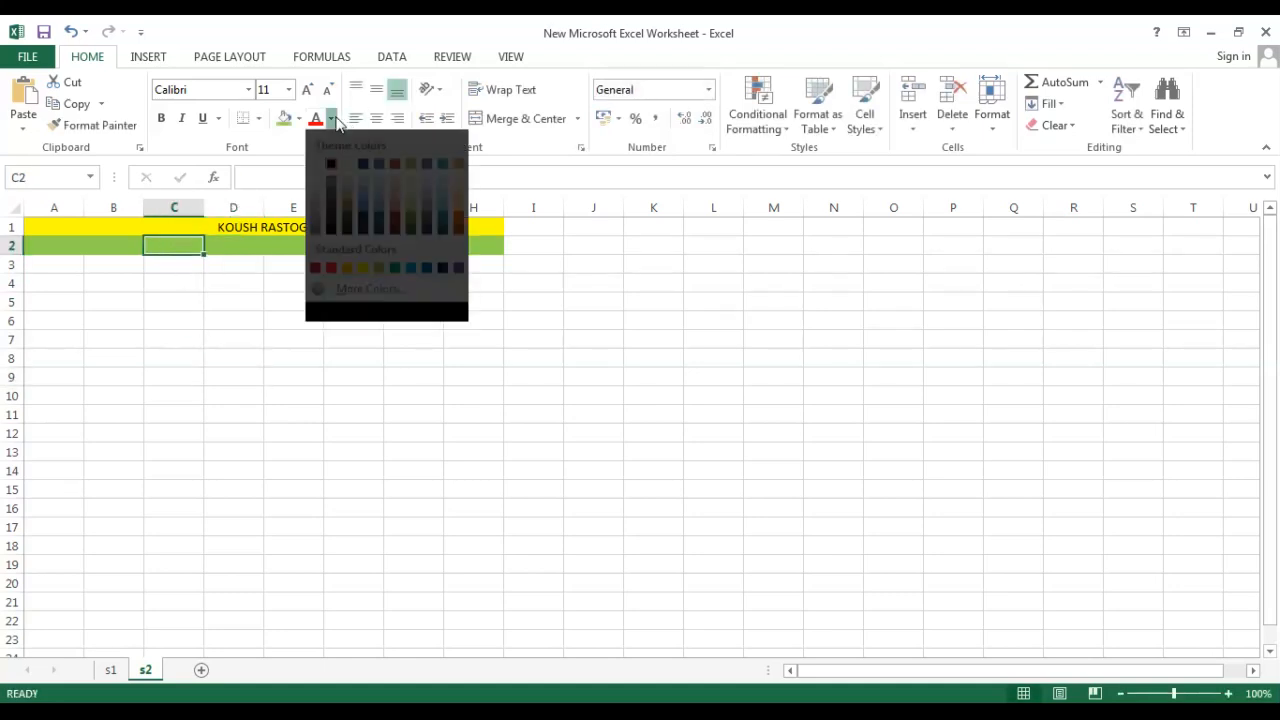
pyautogui.click(331, 287)
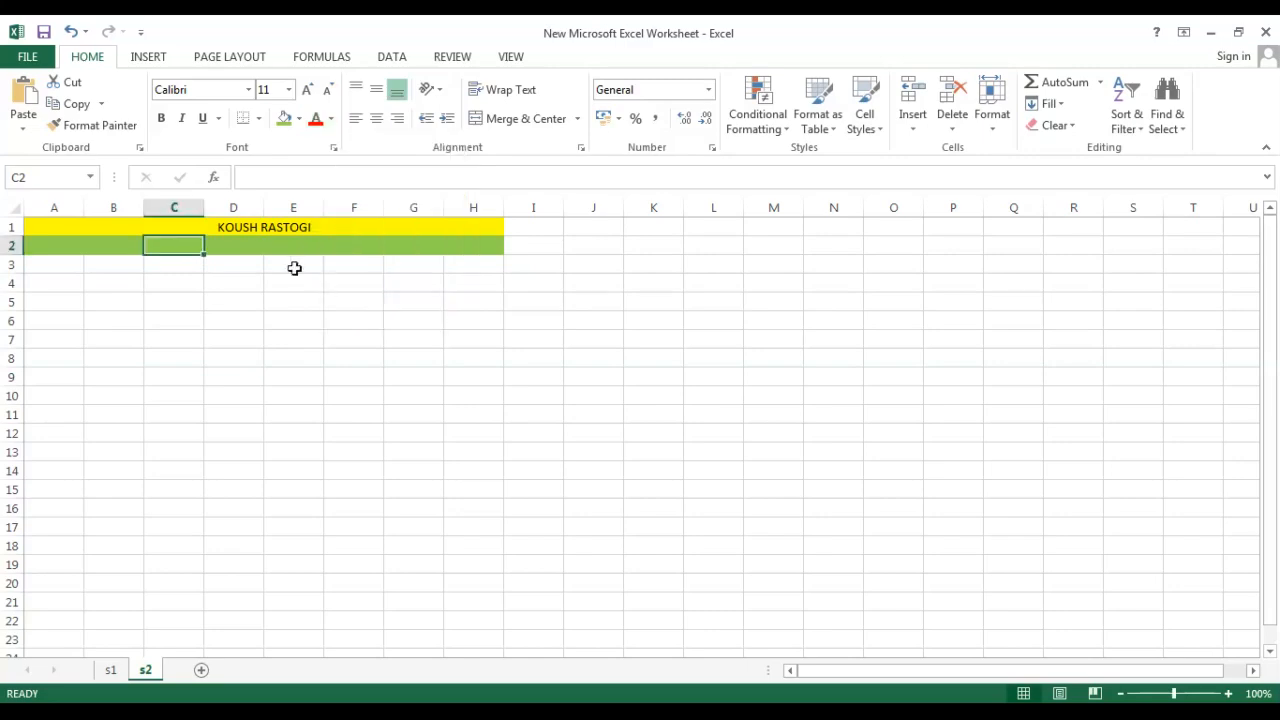
pyautogui.doubleClick(260, 248)
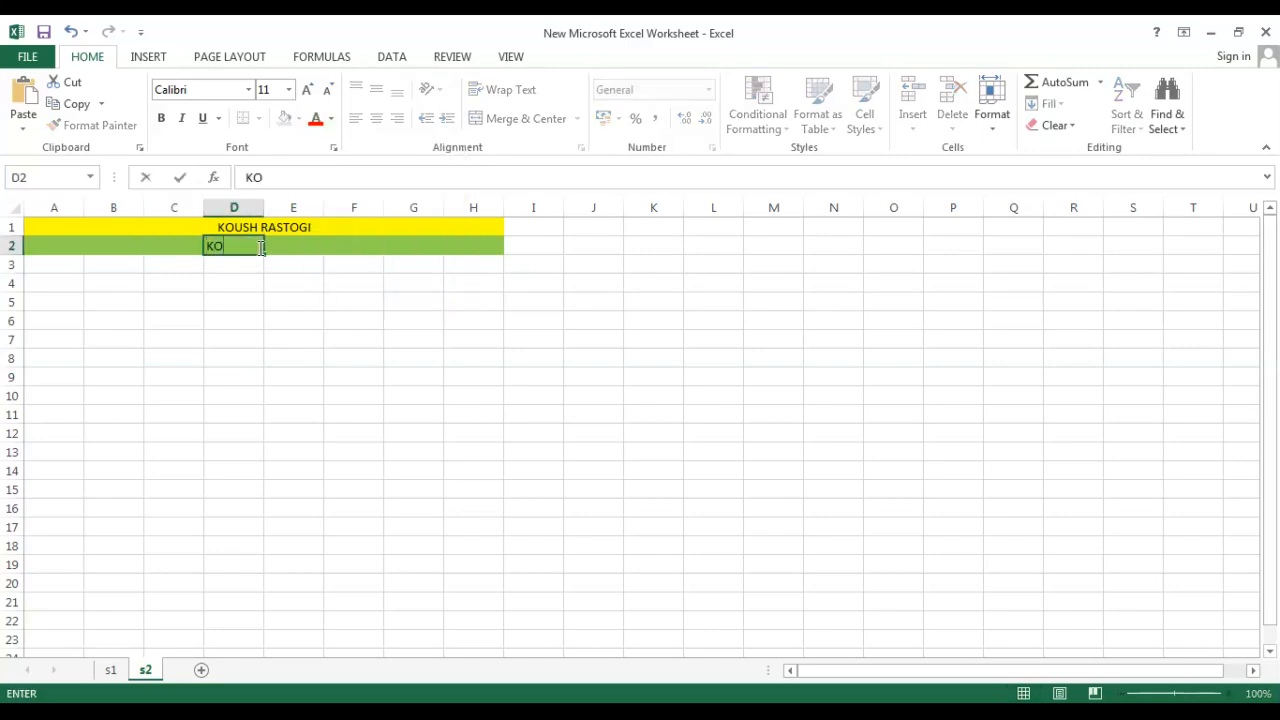
pyautogui.click(237, 357)
pyautogui.doubleClick(240, 244)
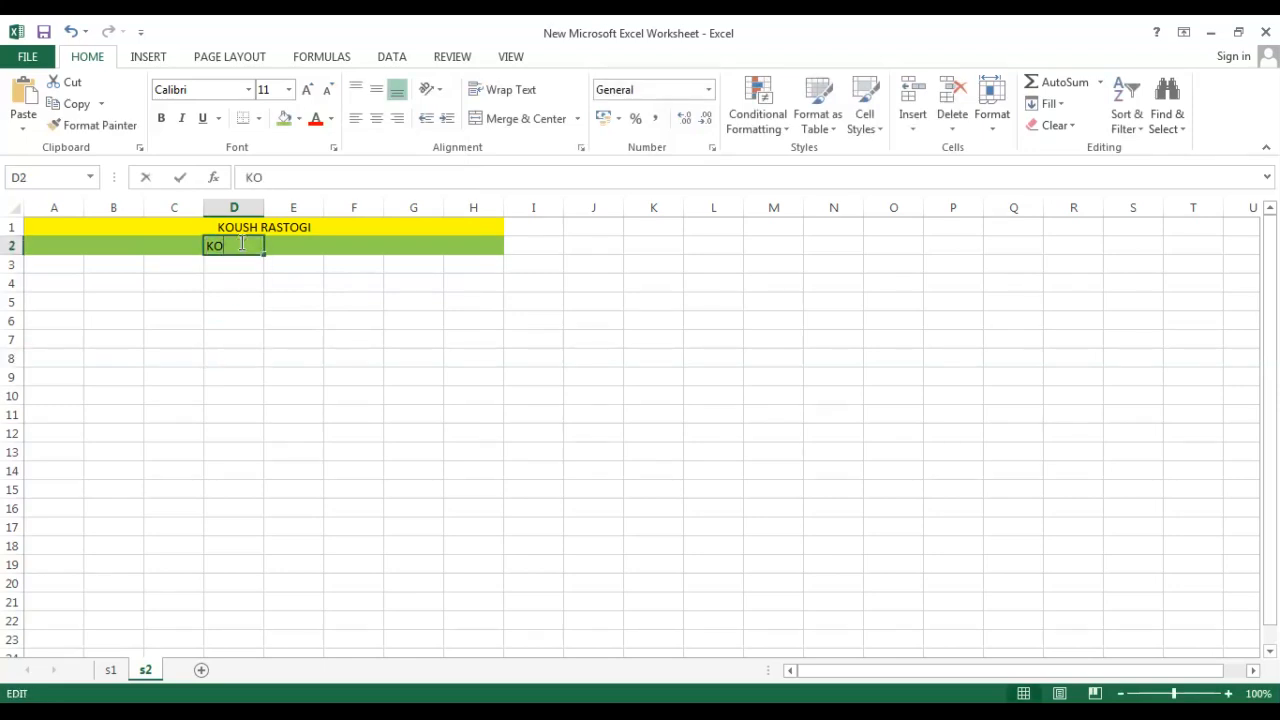
pyautogui.doubleClick(220, 245)
pyautogui.click(331, 118)
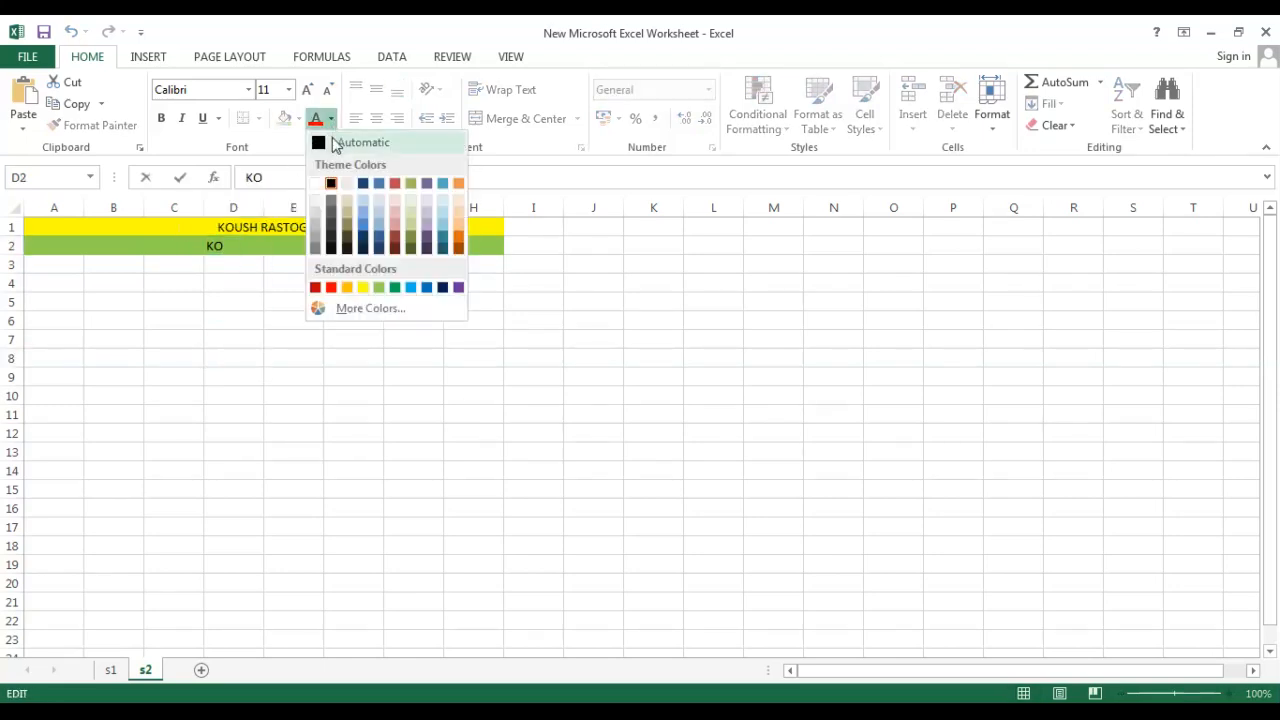
pyautogui.click(331, 287)
pyautogui.click(280, 469)
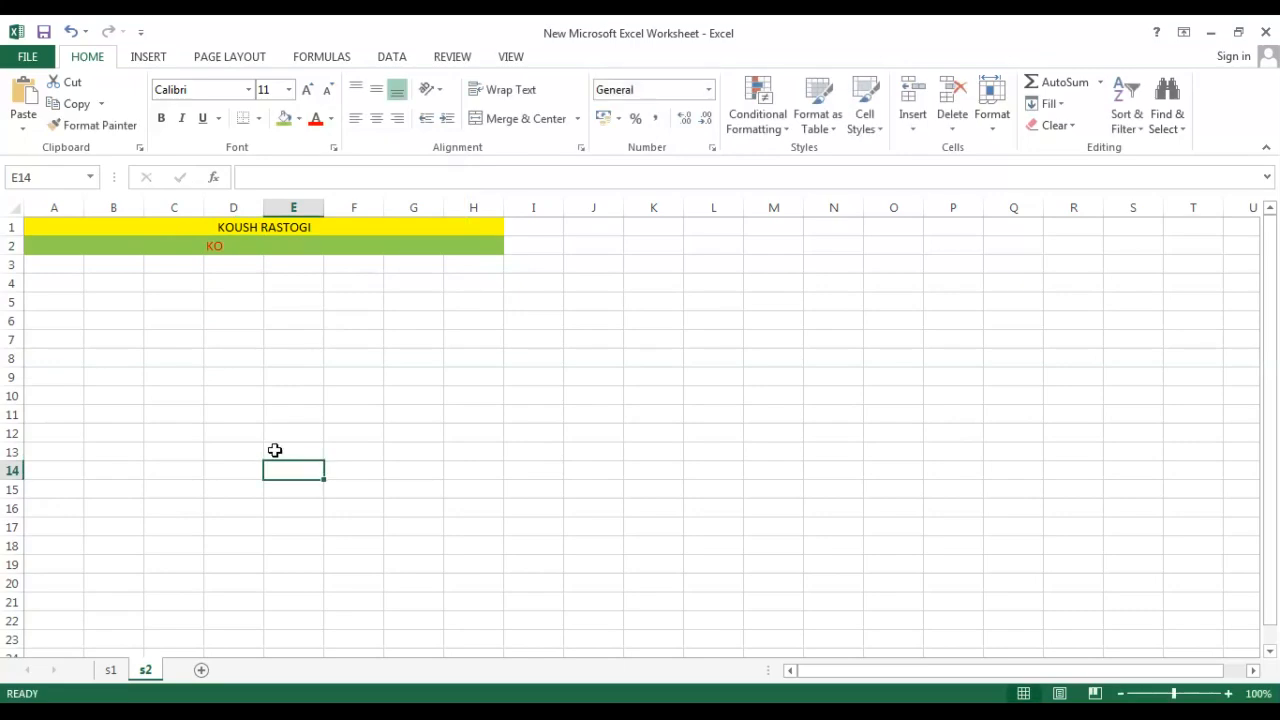
# Complete the text in cell D2 to the same full name used in the title.
pyautogui.click(263, 252)
pyautogui.click(250, 246)
pyautogui.doubleClick(222, 246)
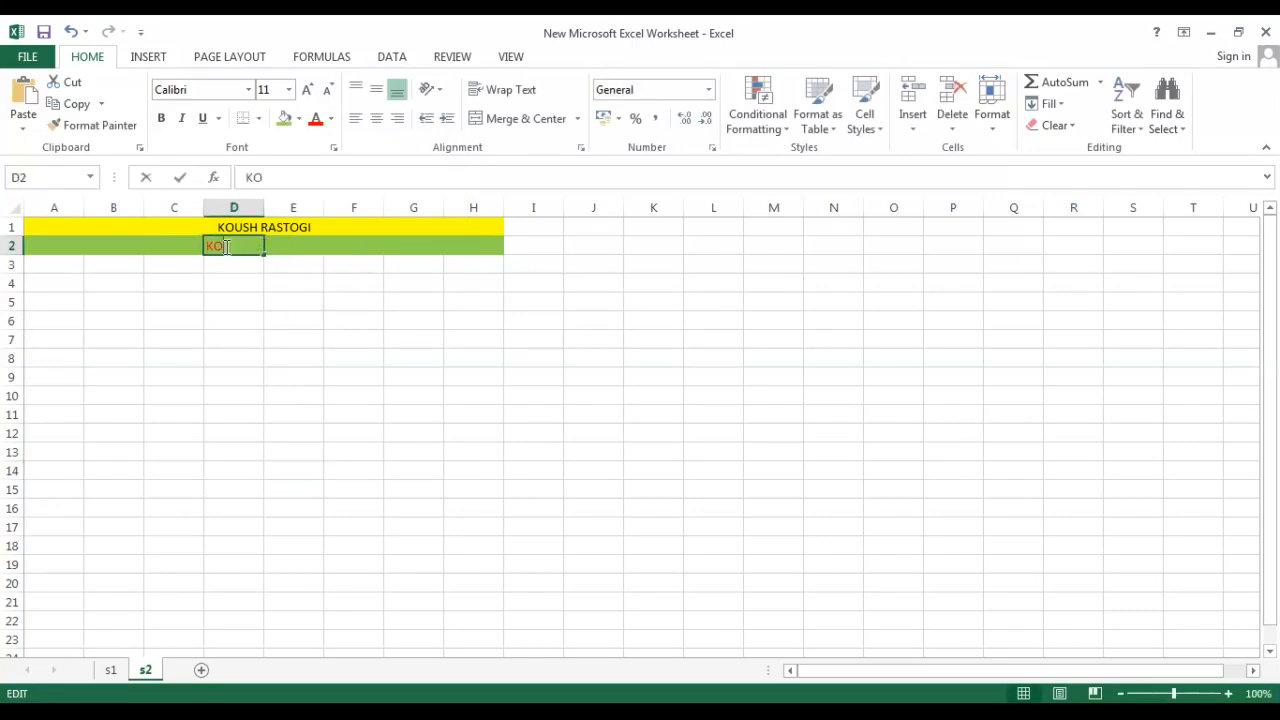
pyautogui.click(376, 328)
pyautogui.doubleClick(209, 246)
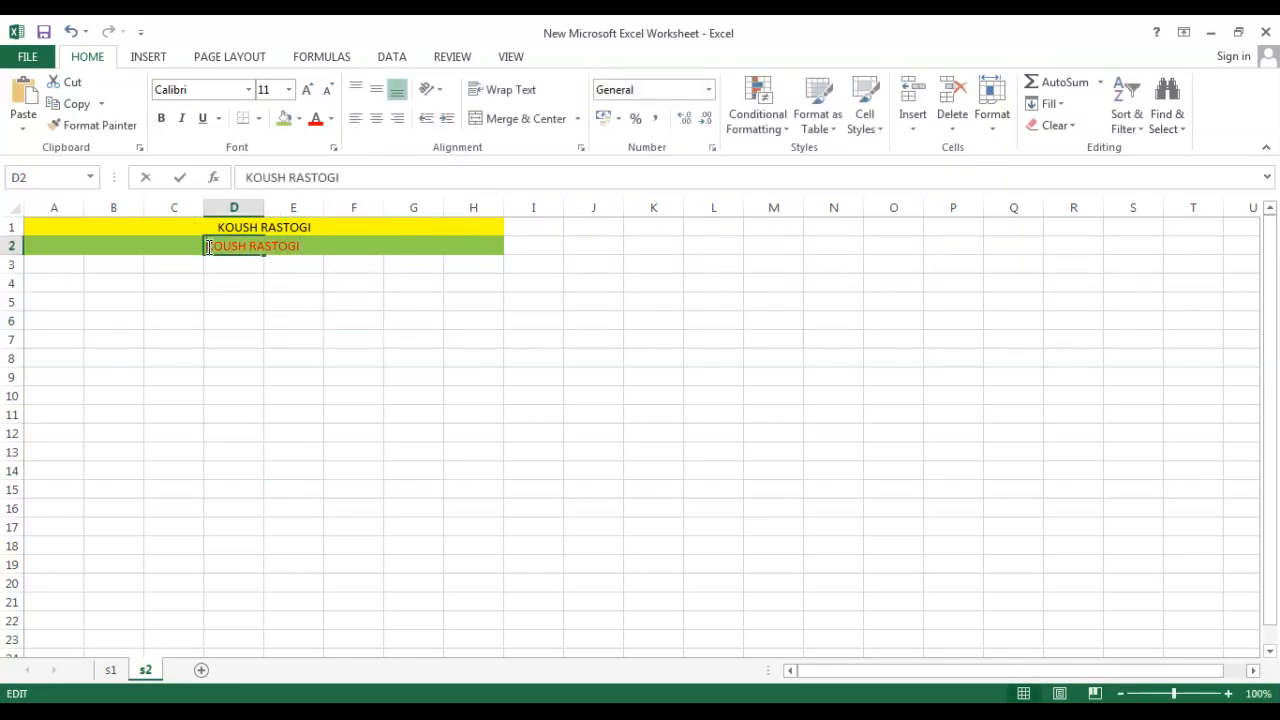
pyautogui.click(233, 396)
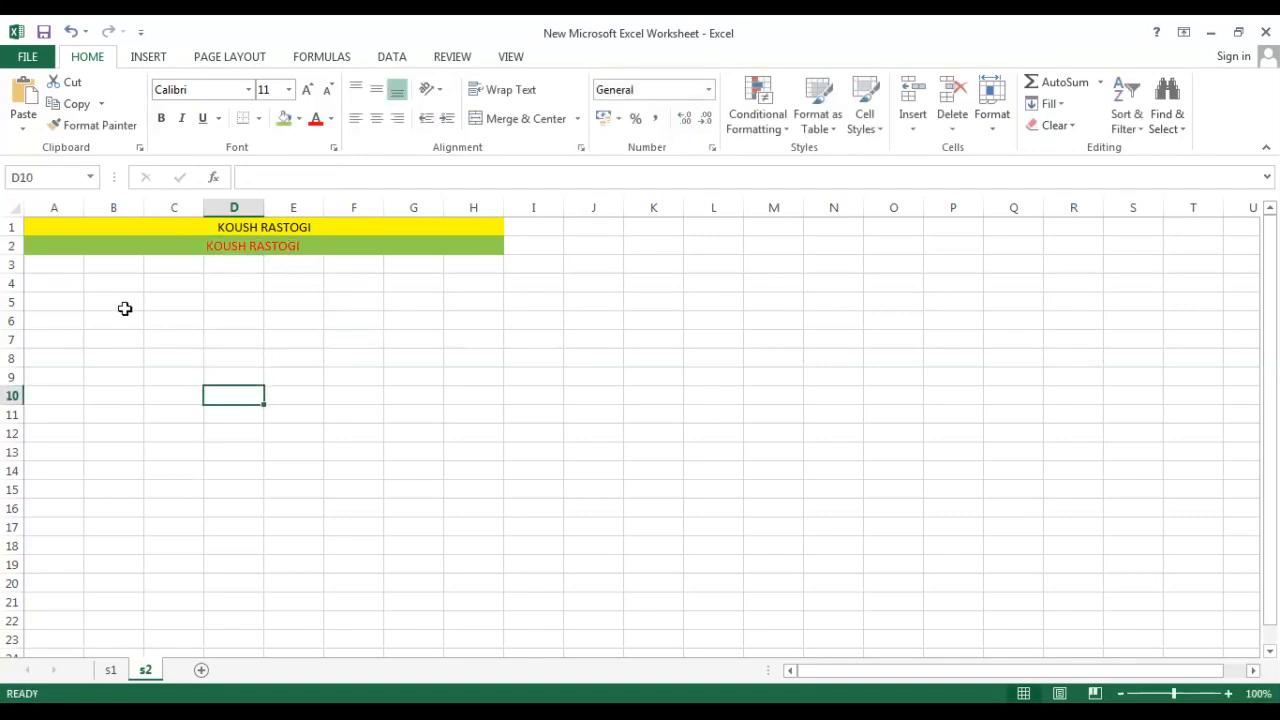
# Change the font colour of the name in cell D2 to dark blue.
pyautogui.click(117, 245)
pyautogui.click(46, 246)
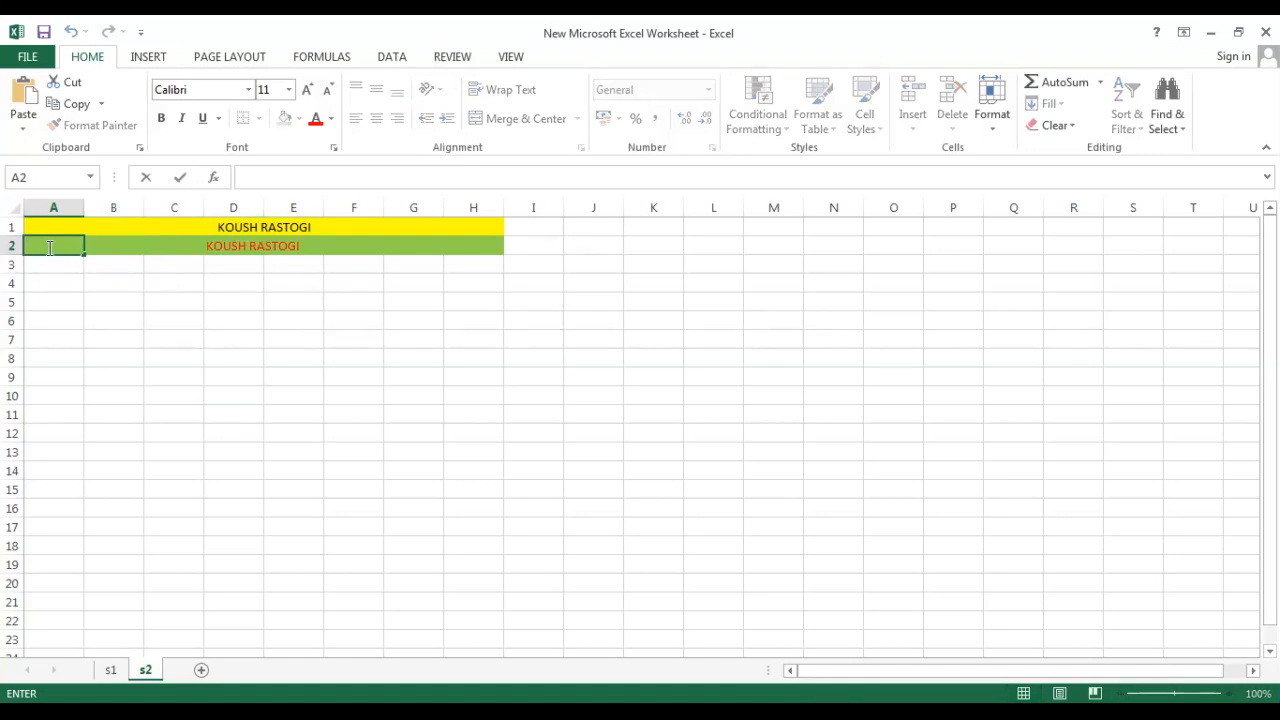
pyautogui.click(350, 250)
pyautogui.click(298, 248)
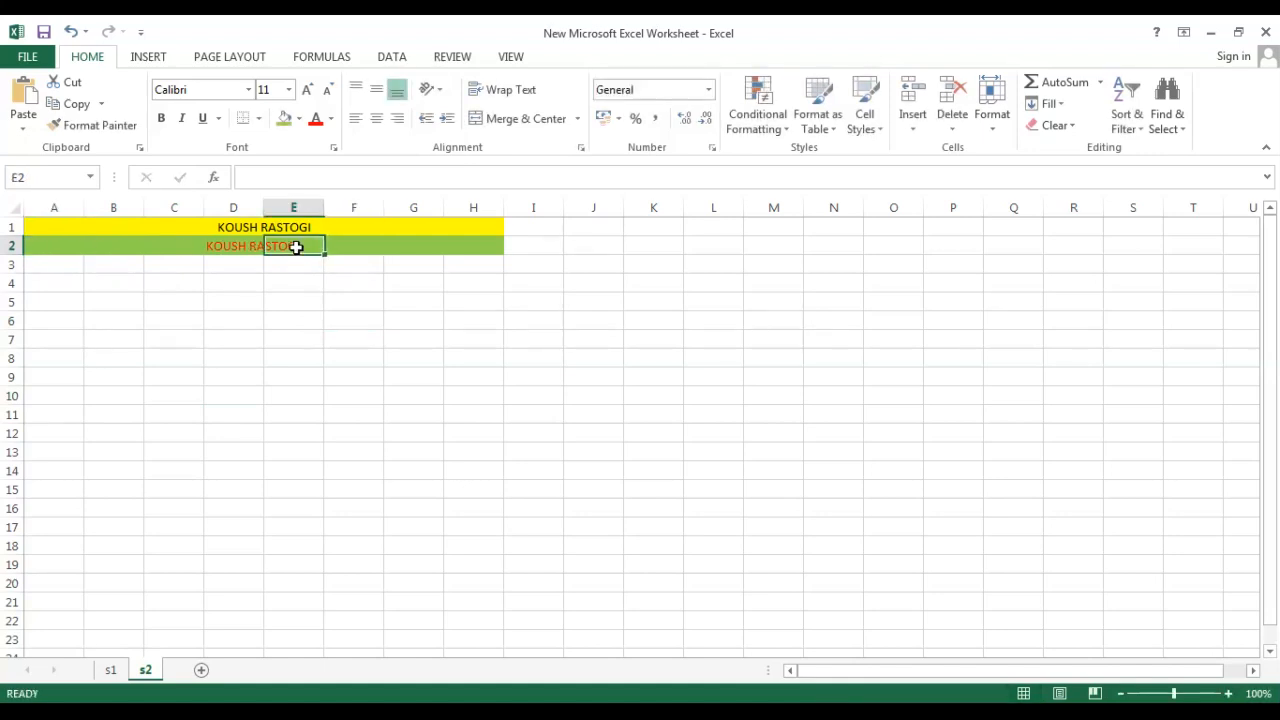
pyautogui.click(206, 251)
pyautogui.doubleClick(214, 246)
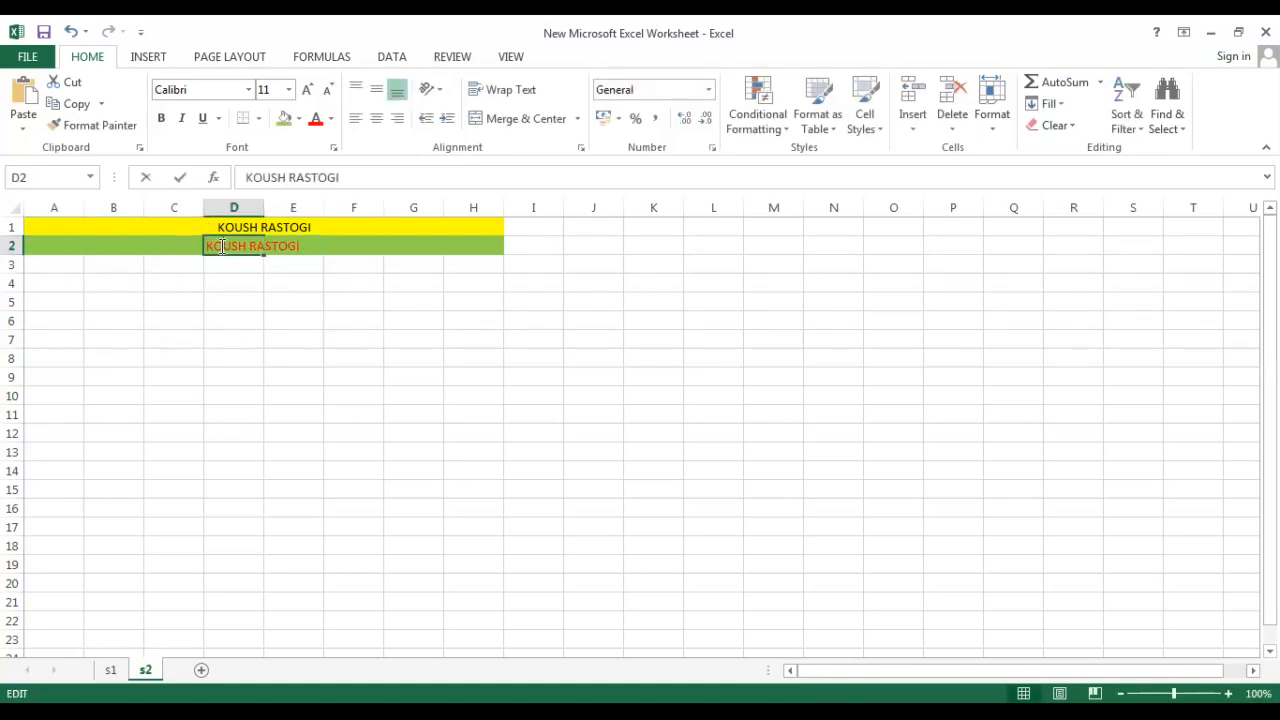
pyautogui.moveTo(266, 249); pyautogui.dragTo(300, 246)
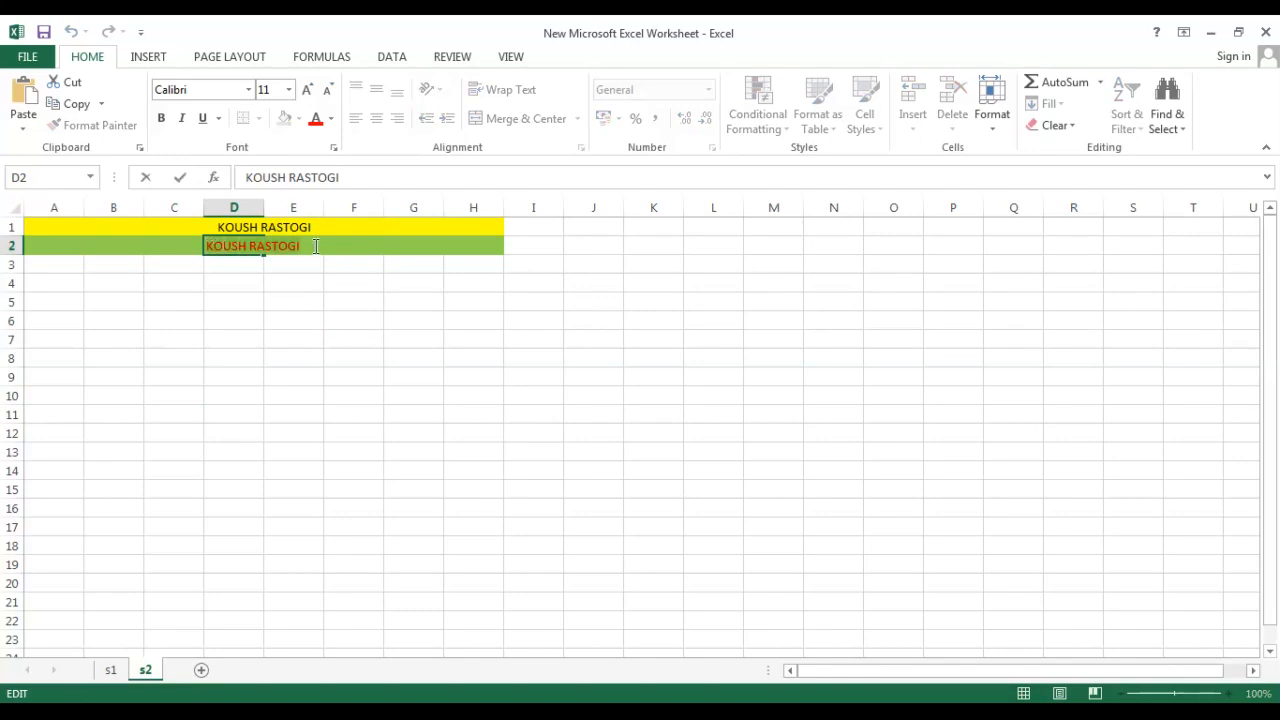
pyautogui.click(331, 118)
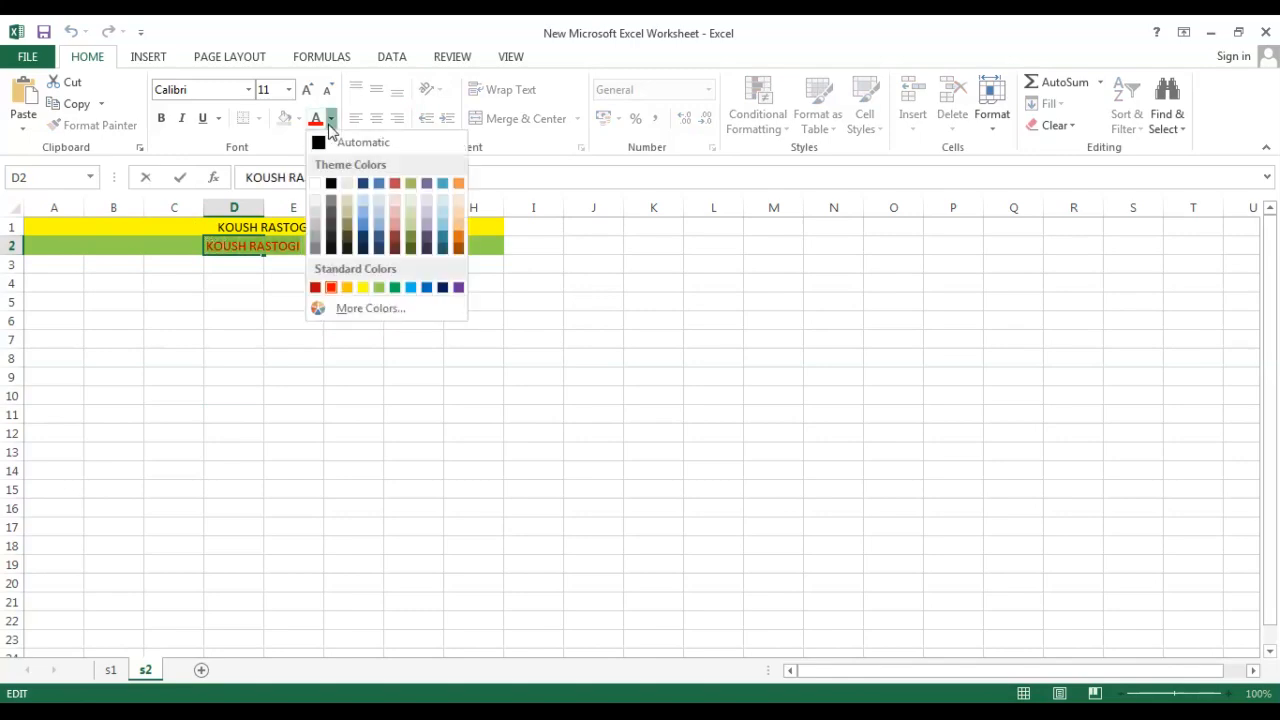
pyautogui.click(445, 290)
pyautogui.click(414, 398)
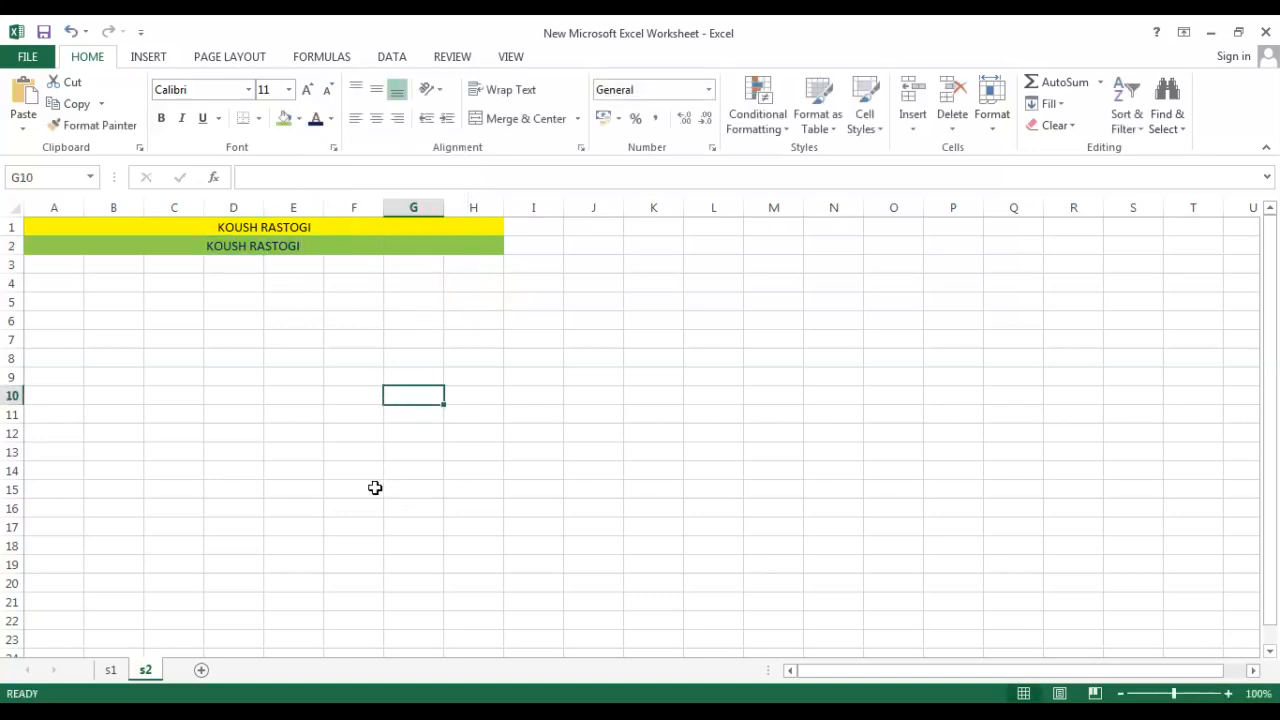
# Set the font size of the name in cell D2 to 24.
pyautogui.click(106, 255)
pyautogui.click(263, 246)
pyautogui.doubleClick(220, 246)
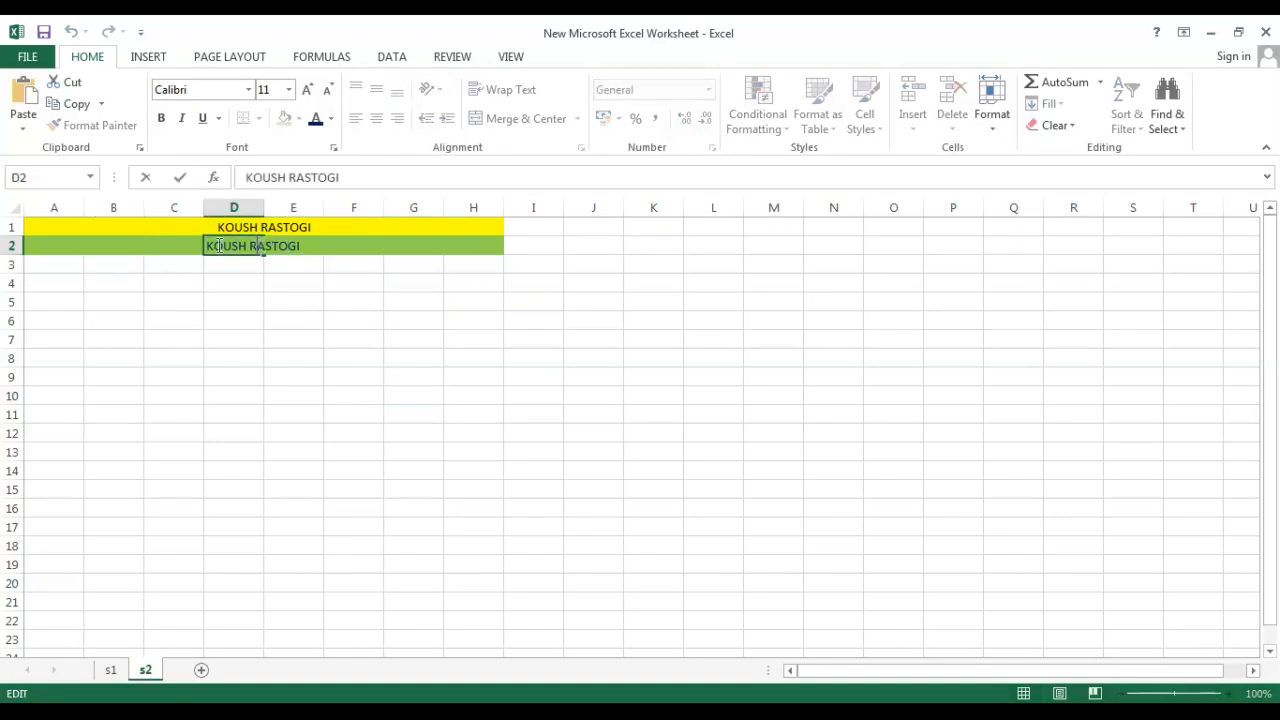
pyautogui.moveTo(210, 246); pyautogui.dragTo(318, 246)
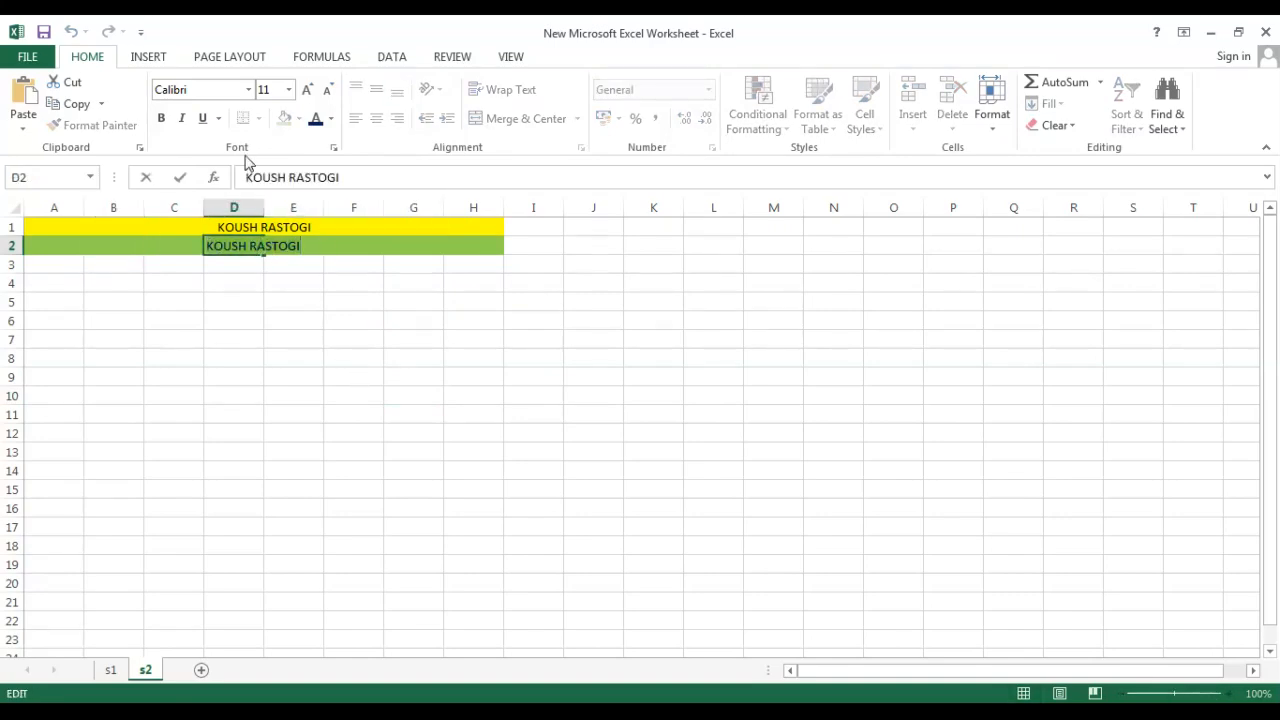
pyautogui.click(288, 89)
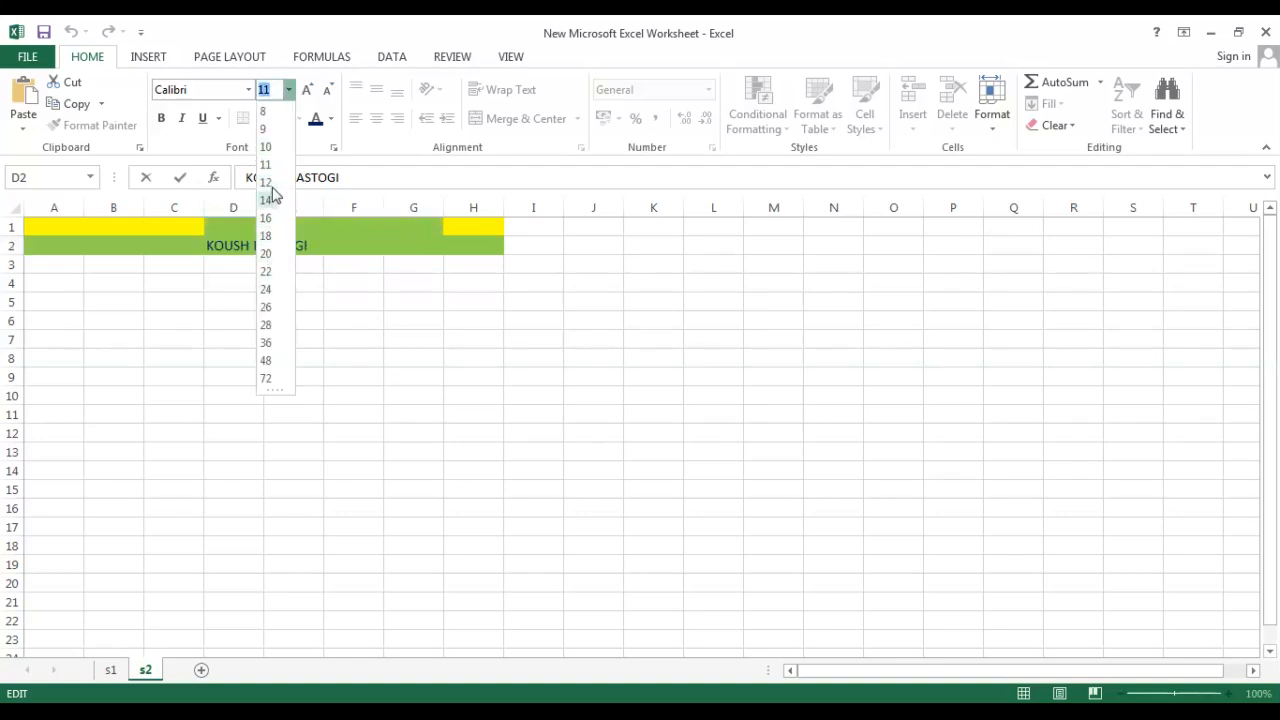
pyautogui.click(266, 290)
pyautogui.click(314, 392)
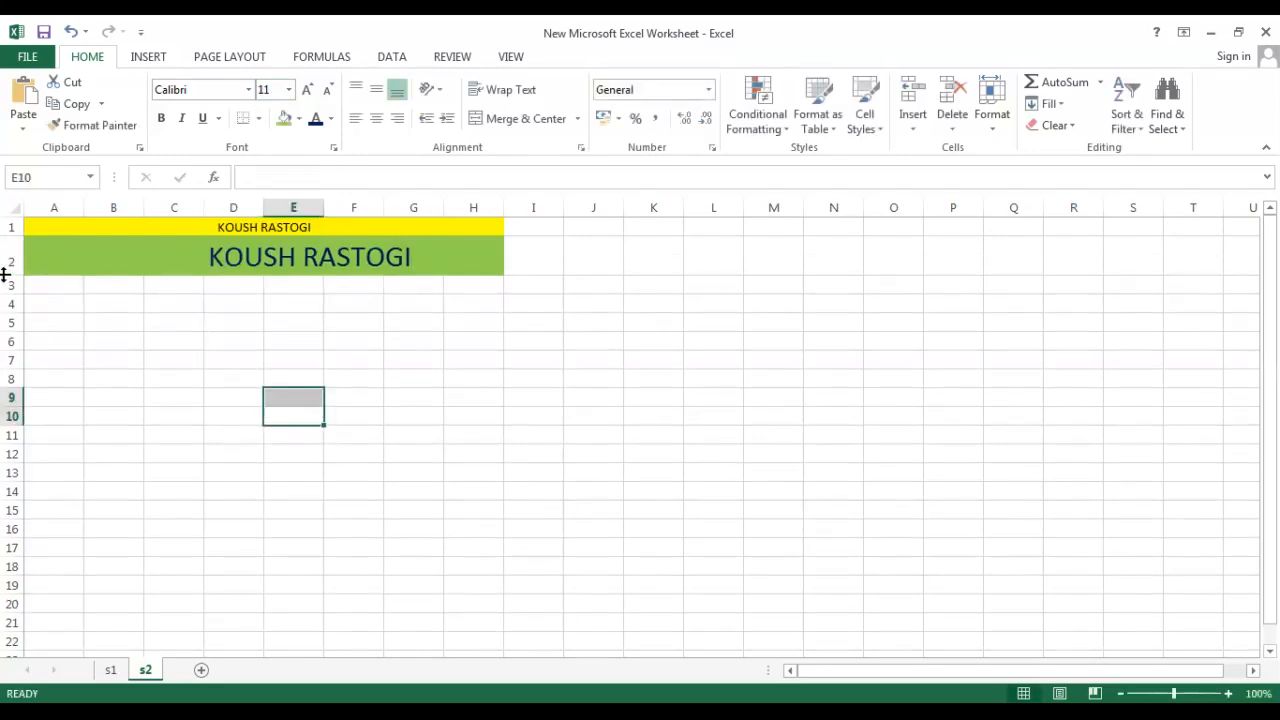
# Make row 2 much taller by enlarging its row height.
pyautogui.moveTo(8, 275); pyautogui.dragTo(14, 416)
pyautogui.click(10, 365)
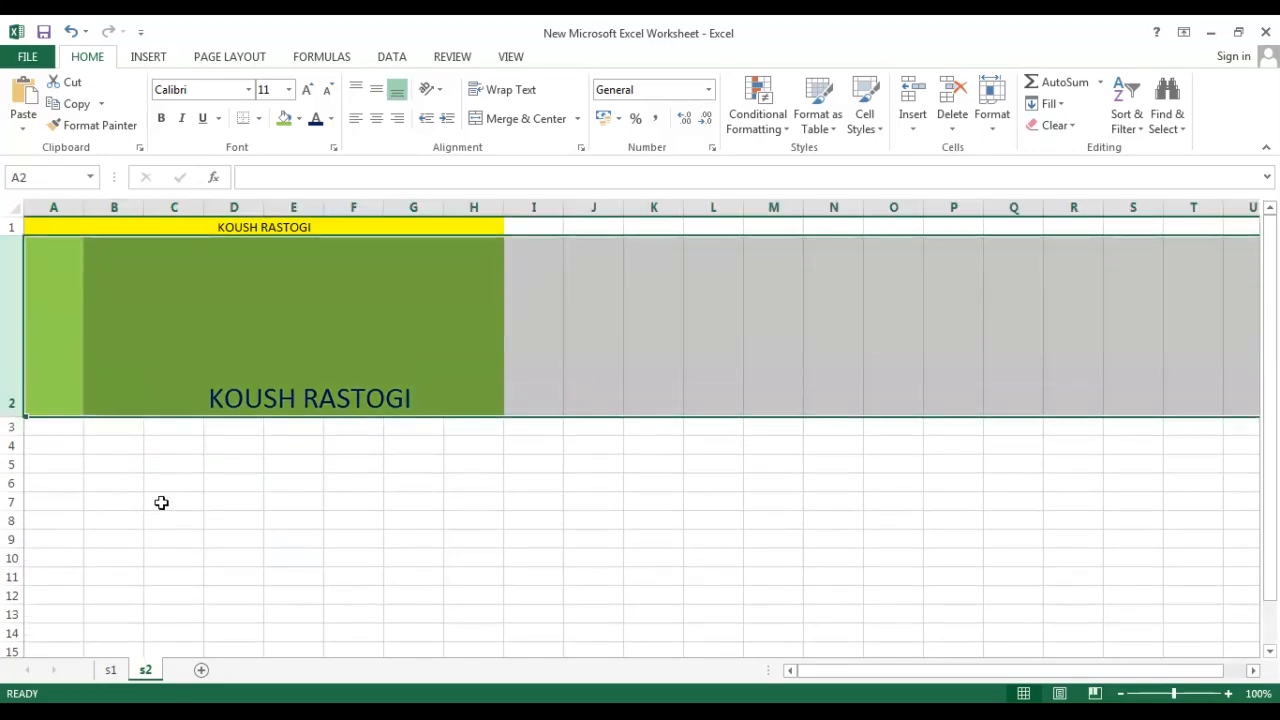
pyautogui.click(165, 538)
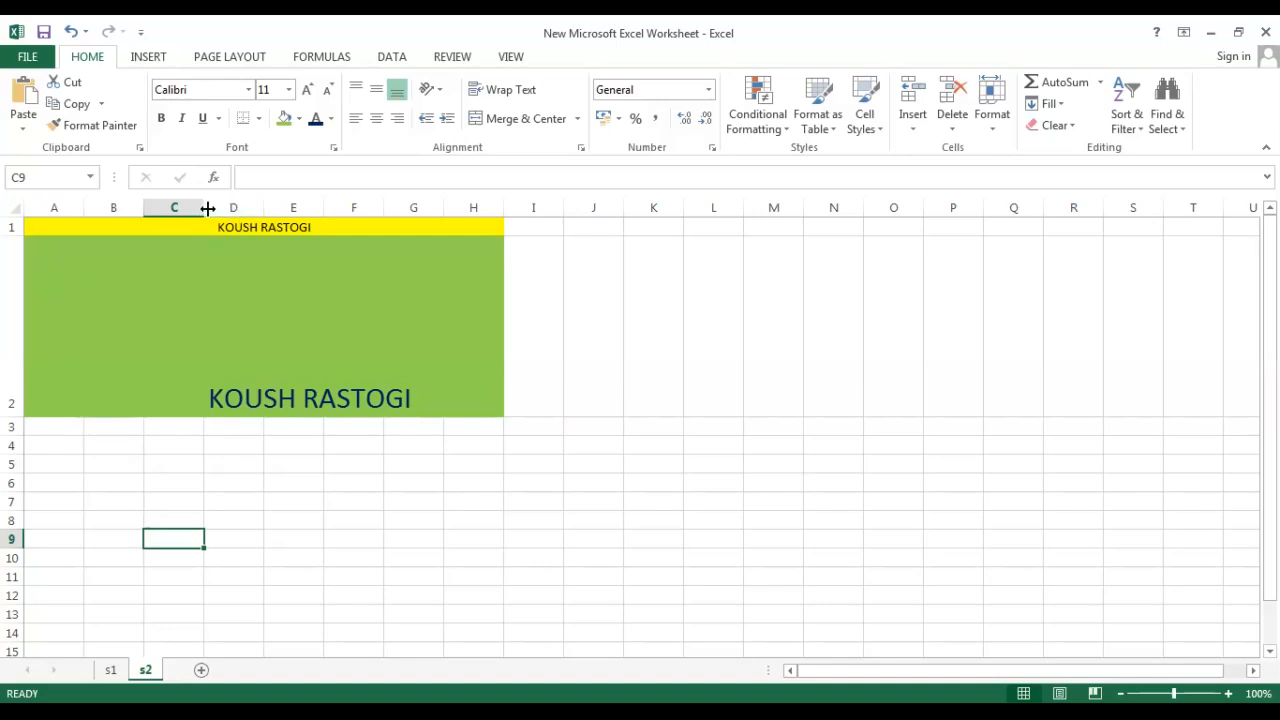
# Widen column C on sheet s2.
pyautogui.moveTo(204, 207); pyautogui.dragTo(303, 214)
pyautogui.click(308, 537)
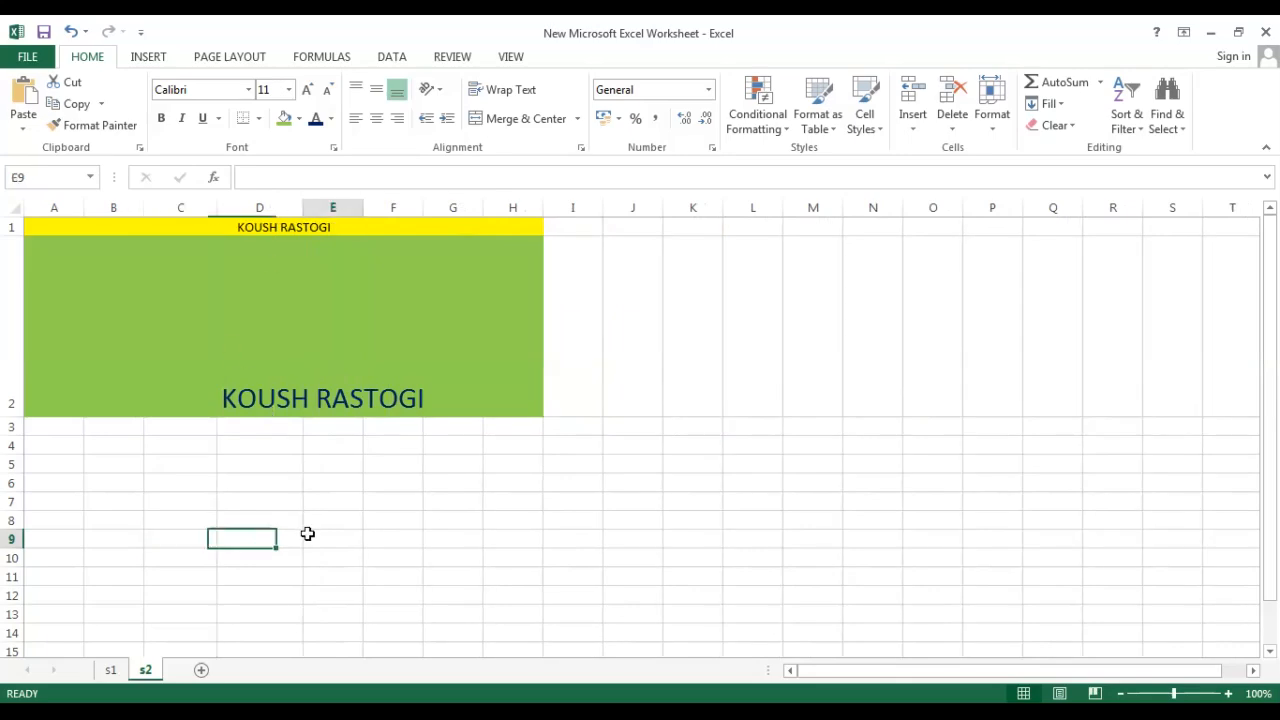
# Reduce the height of row 2 so the green title row is shorter.
pyautogui.click(571, 274)
pyautogui.click(566, 228)
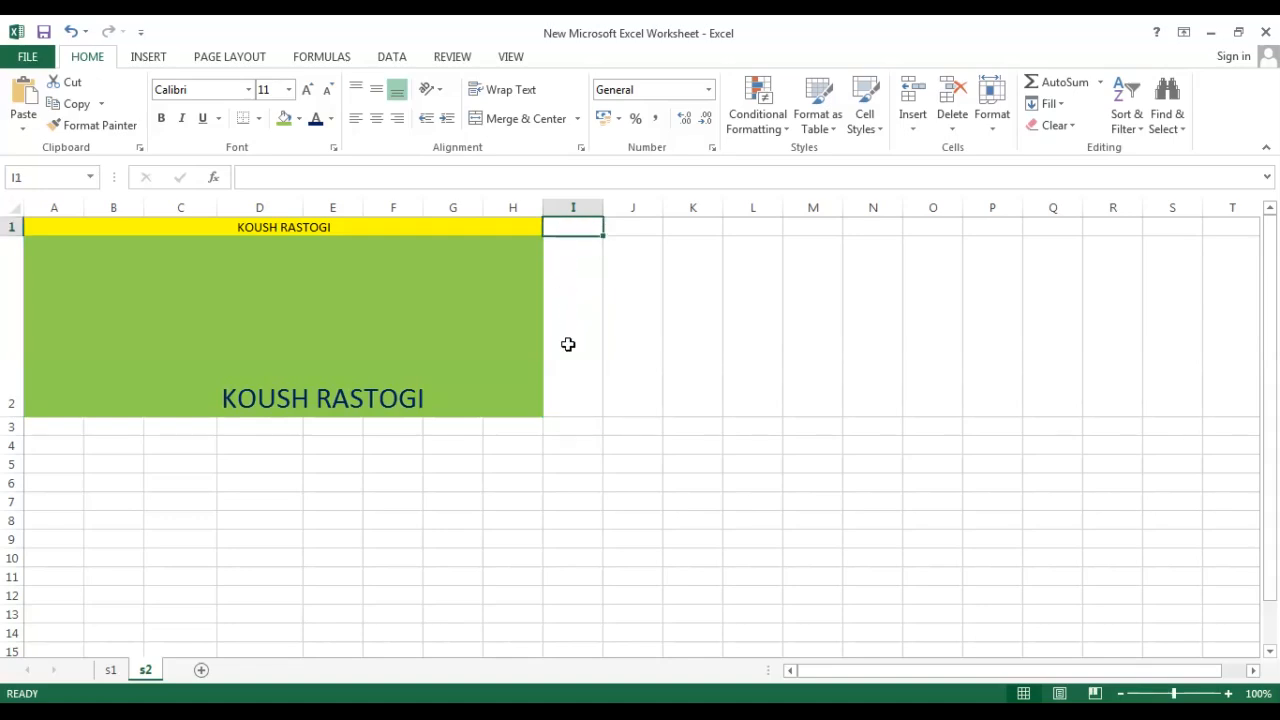
pyautogui.moveTo(14, 417); pyautogui.dragTo(14, 333)
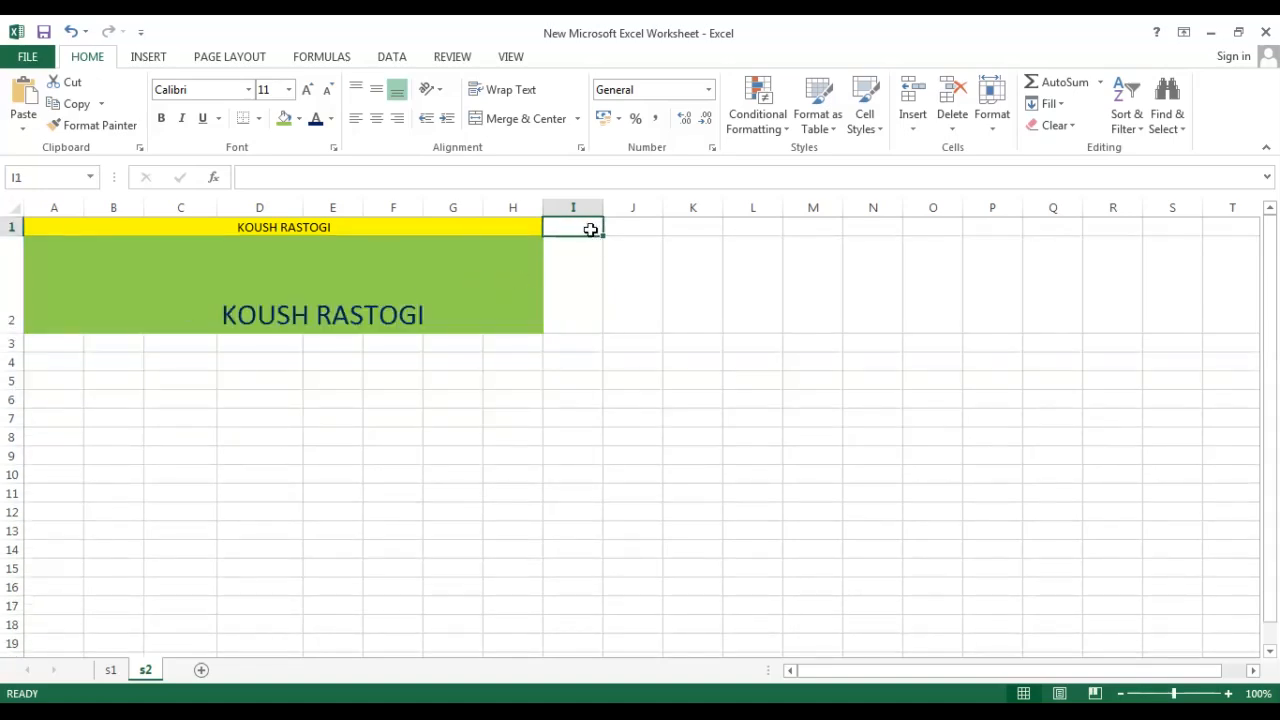
# Fill cell I1 with the standard red colour.
pyautogui.click(297, 119)
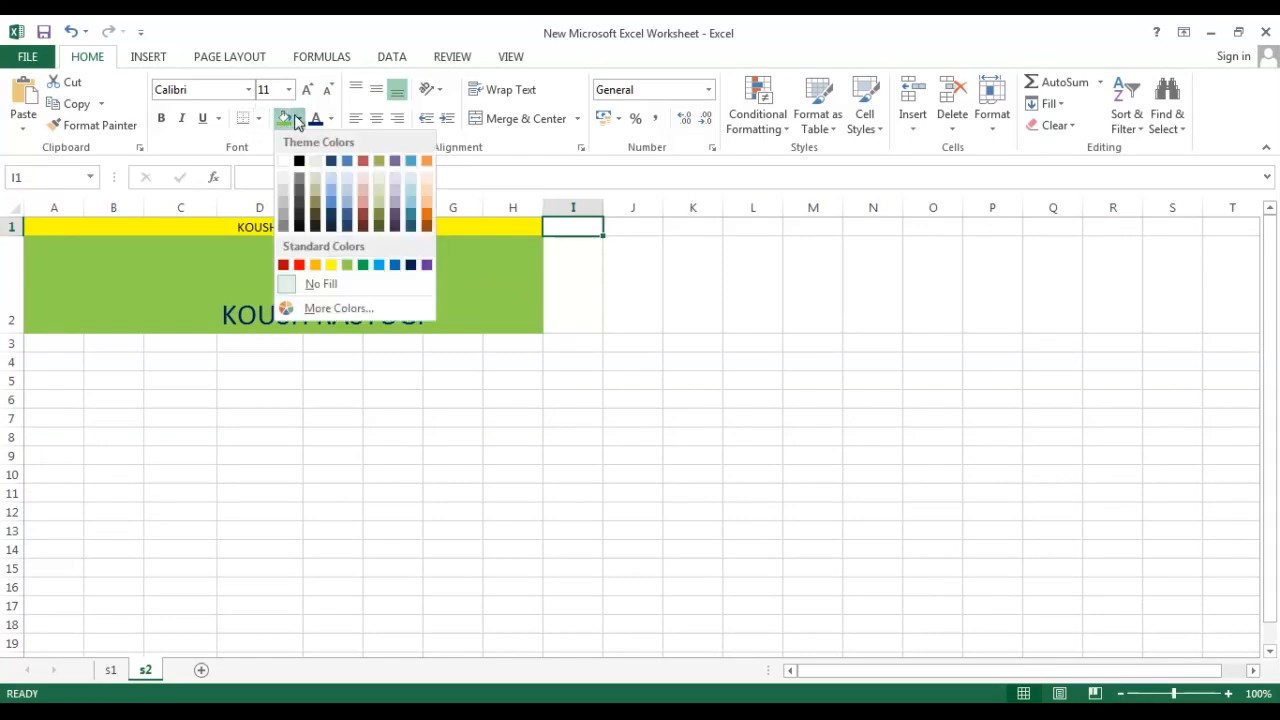
pyautogui.click(299, 265)
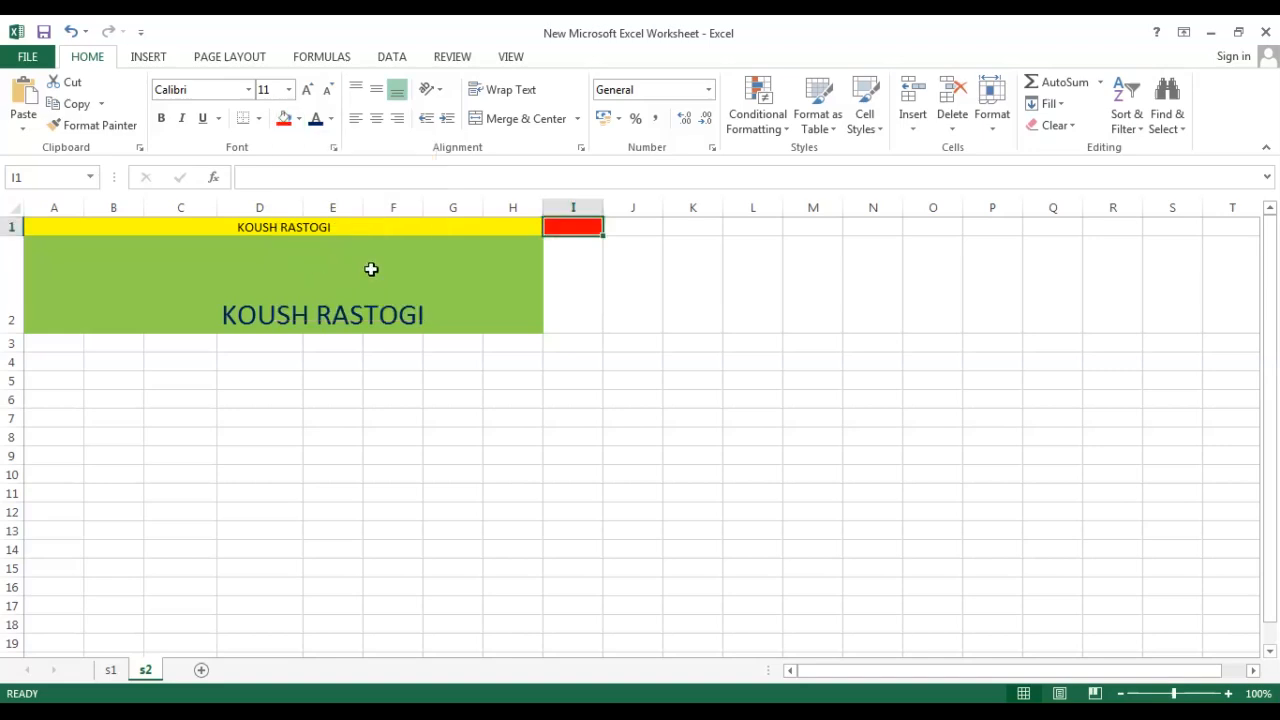
# Widen column I.
pyautogui.click(591, 285)
pyautogui.moveTo(602, 203); pyautogui.dragTo(706, 203)
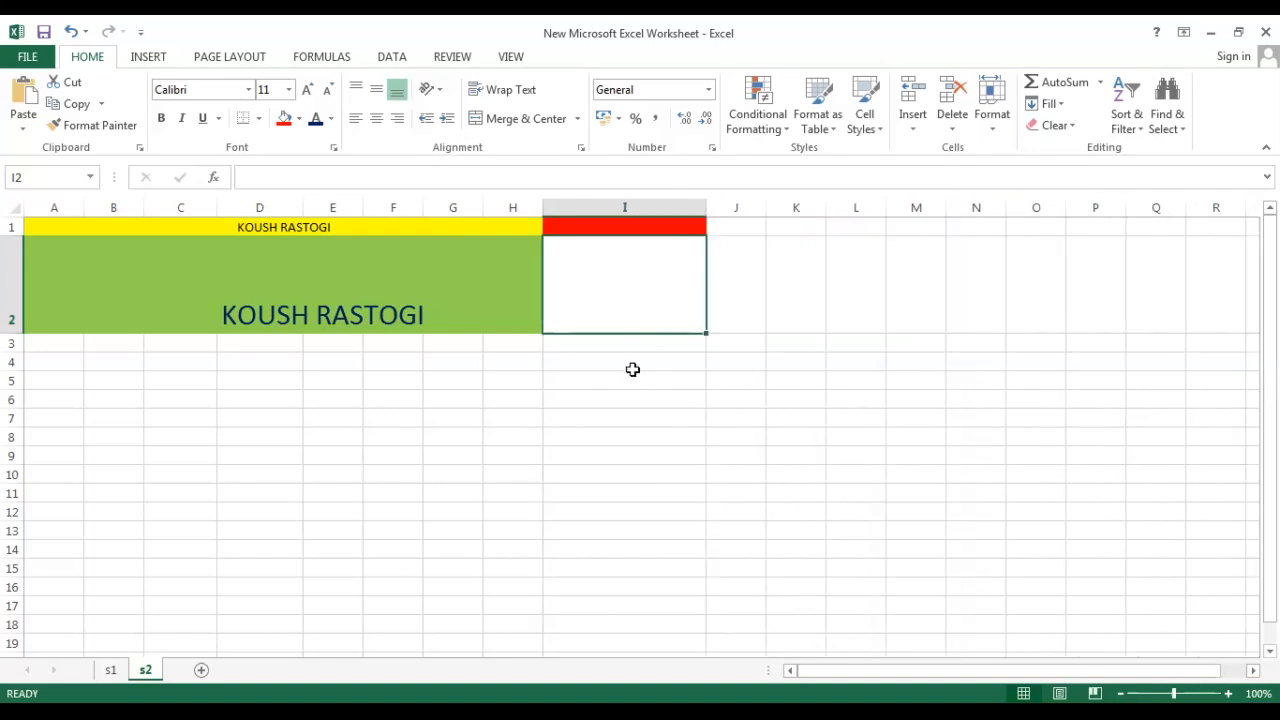
pyautogui.click(628, 375)
# Delete column G from the sheet.
pyautogui.click(497, 207)
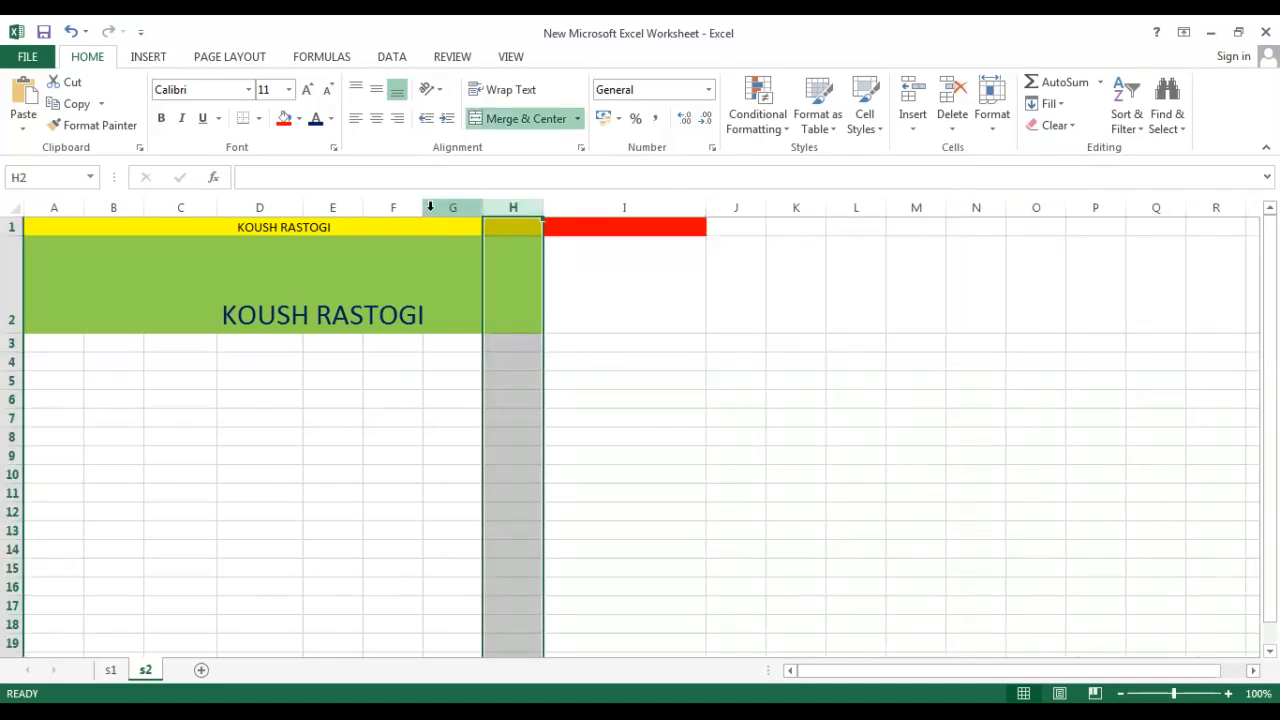
pyautogui.click(448, 207)
pyautogui.rightClick(442, 210)
pyautogui.click(486, 365)
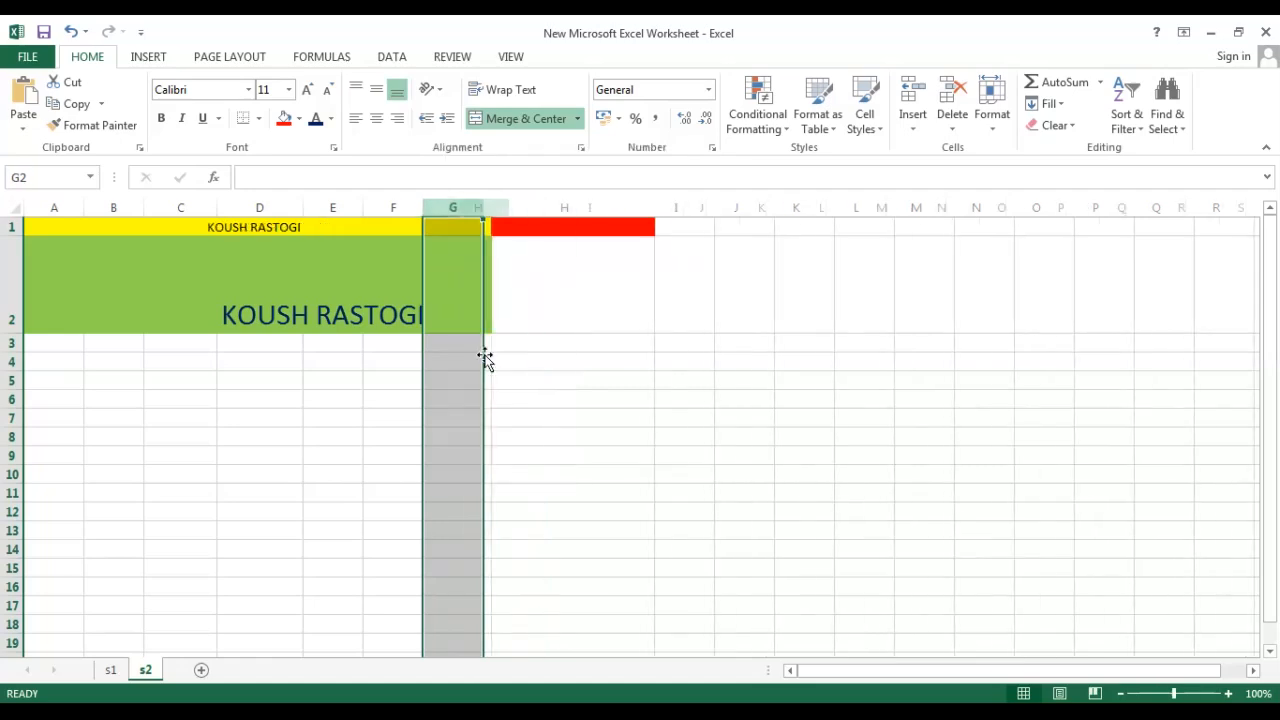
pyautogui.click(590, 417)
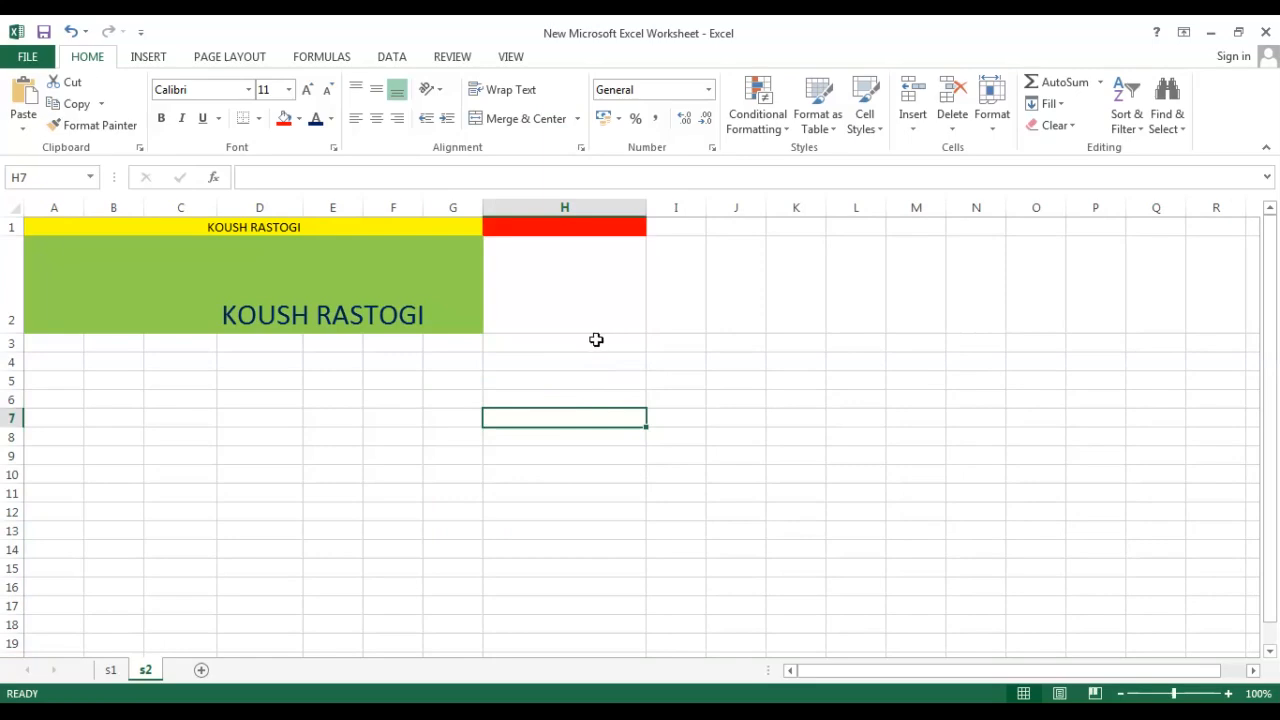
# Switch to sheet s1 and enter a SUM formula in A13 totalling A1:A12.
pyautogui.click(294, 373)
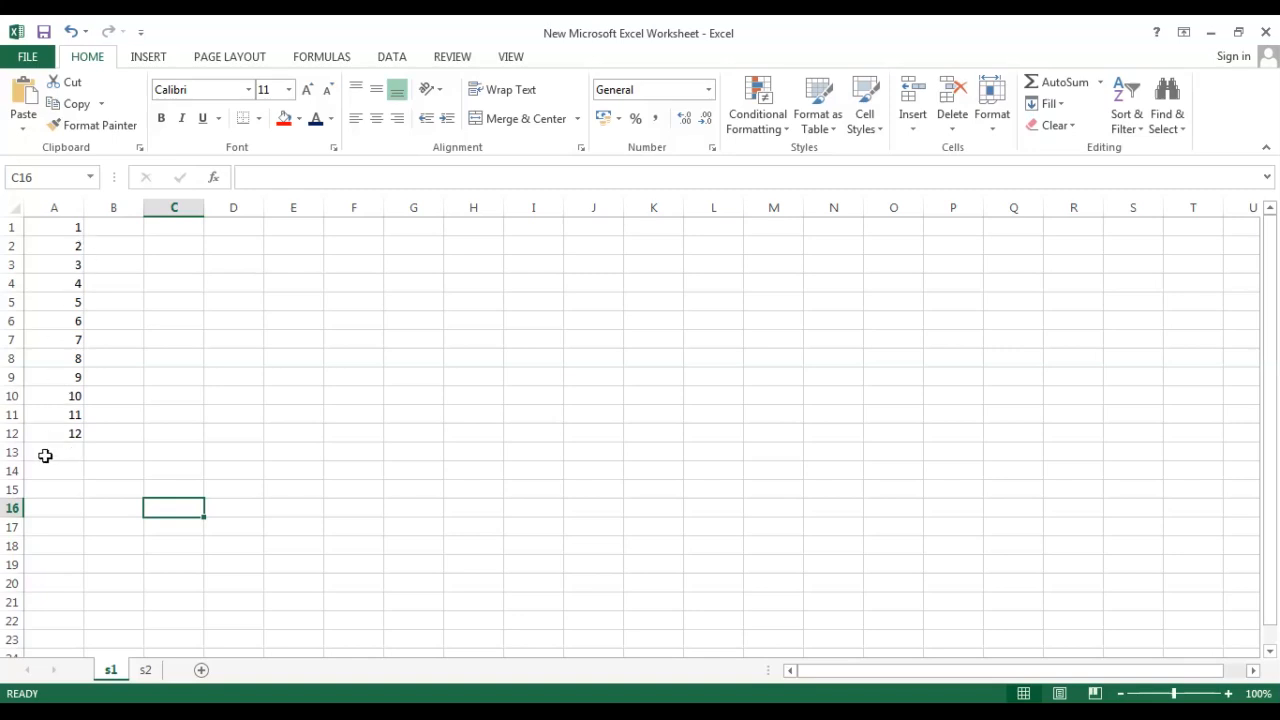
pyautogui.click(45, 455)
pyautogui.write('=')
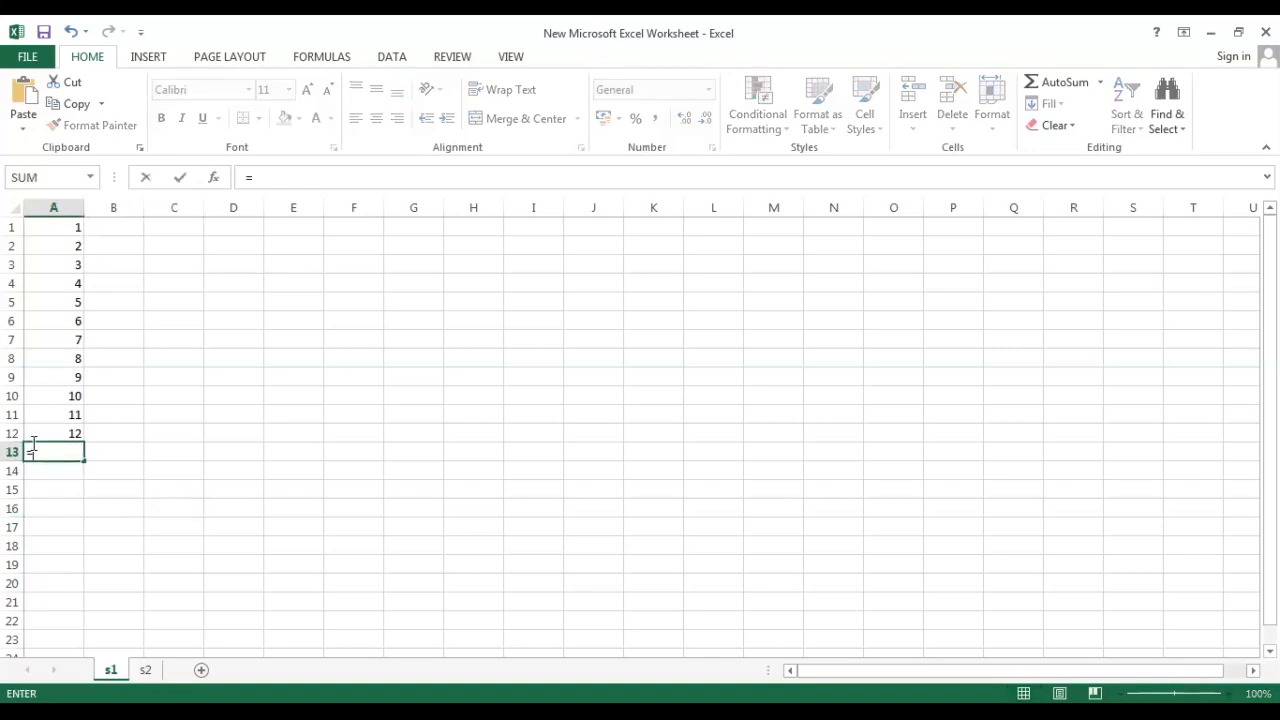
pyautogui.write('SUM(')
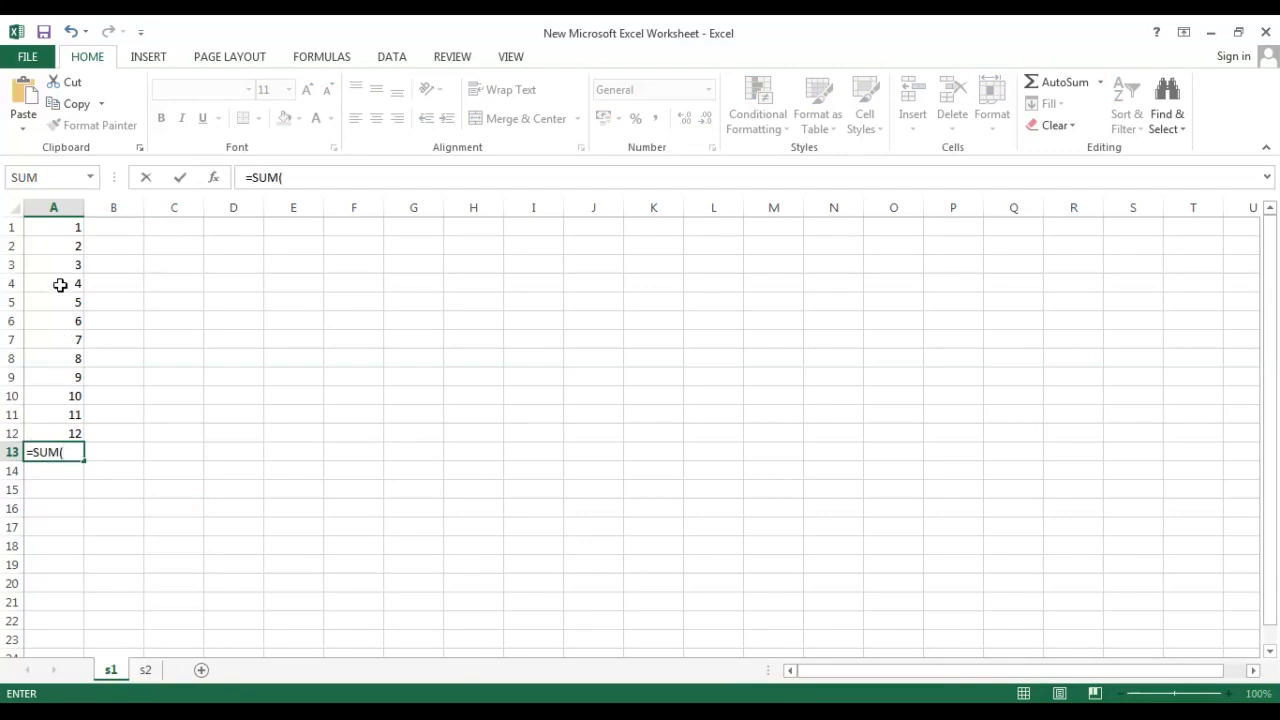
pyautogui.moveTo(64, 230); pyautogui.dragTo(57, 426)
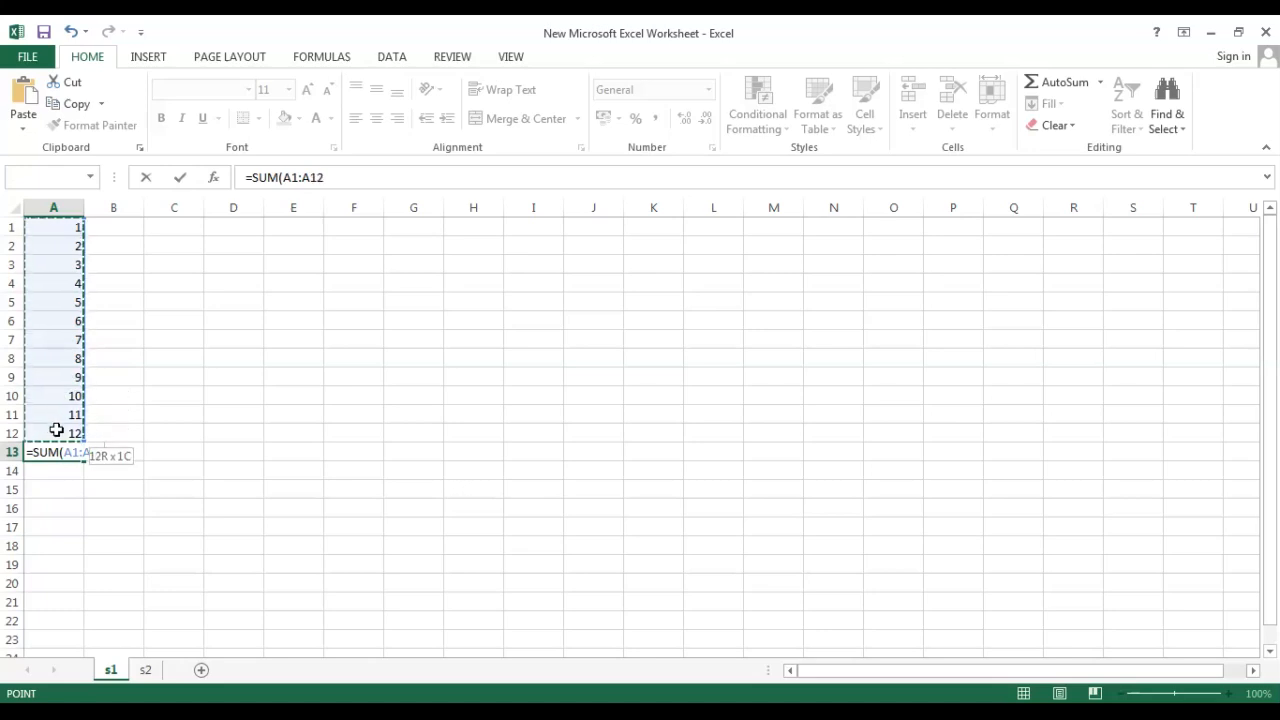
pyautogui.moveTo(57, 430); pyautogui.dragTo(62, 430)
pyautogui.press('Return')
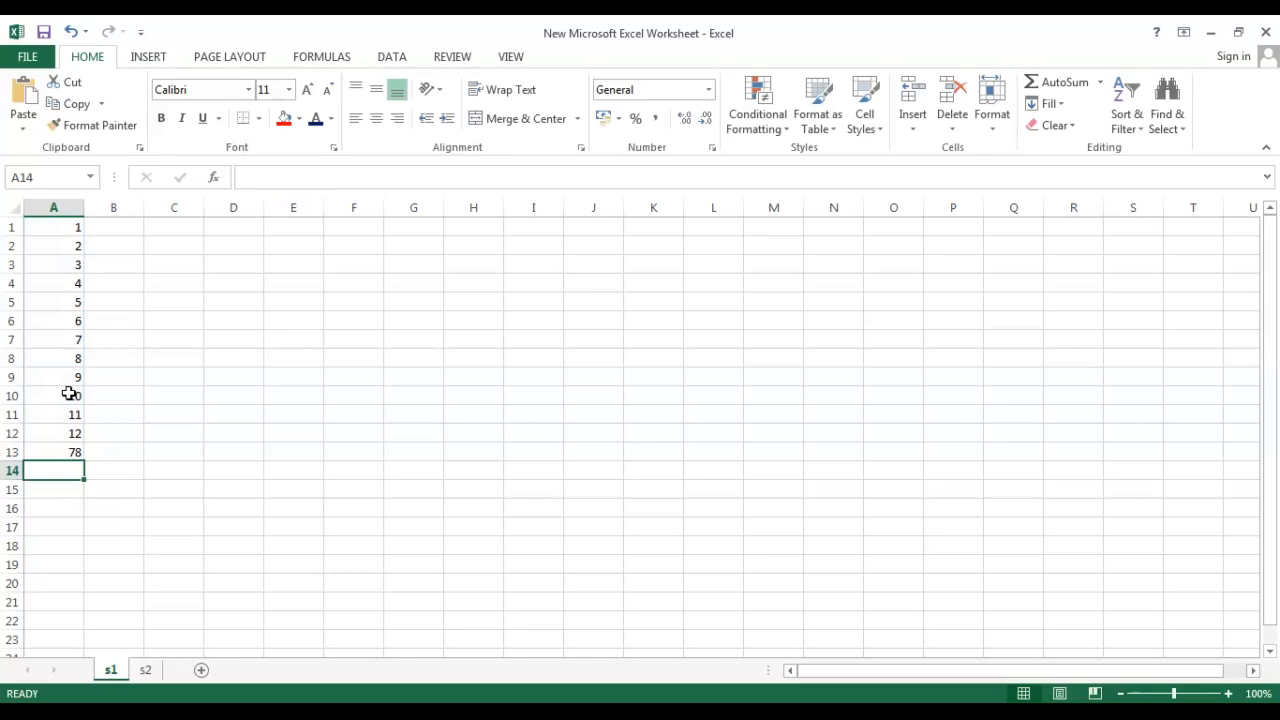
# Edit the formula in A13 so it sums only cell A1.
pyautogui.doubleClick(55, 456)
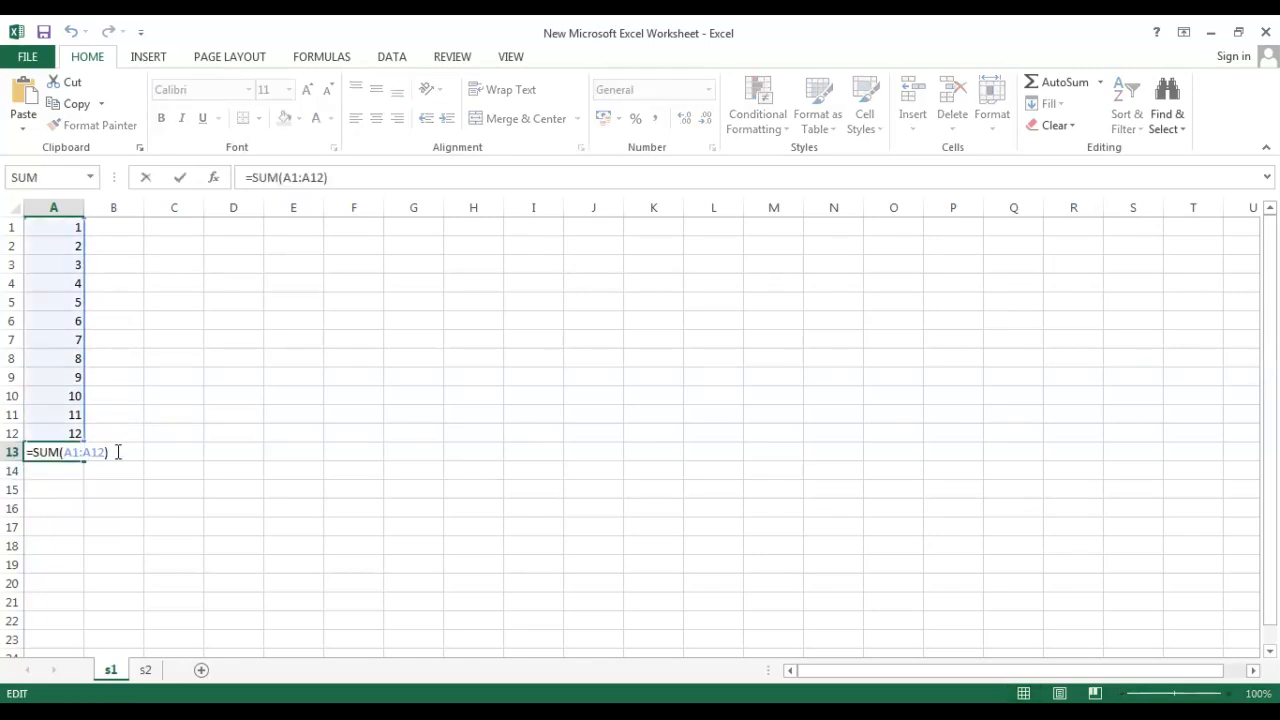
pyautogui.moveTo(118, 452); pyautogui.dragTo(74, 452)
pyautogui.press('BackSpace')
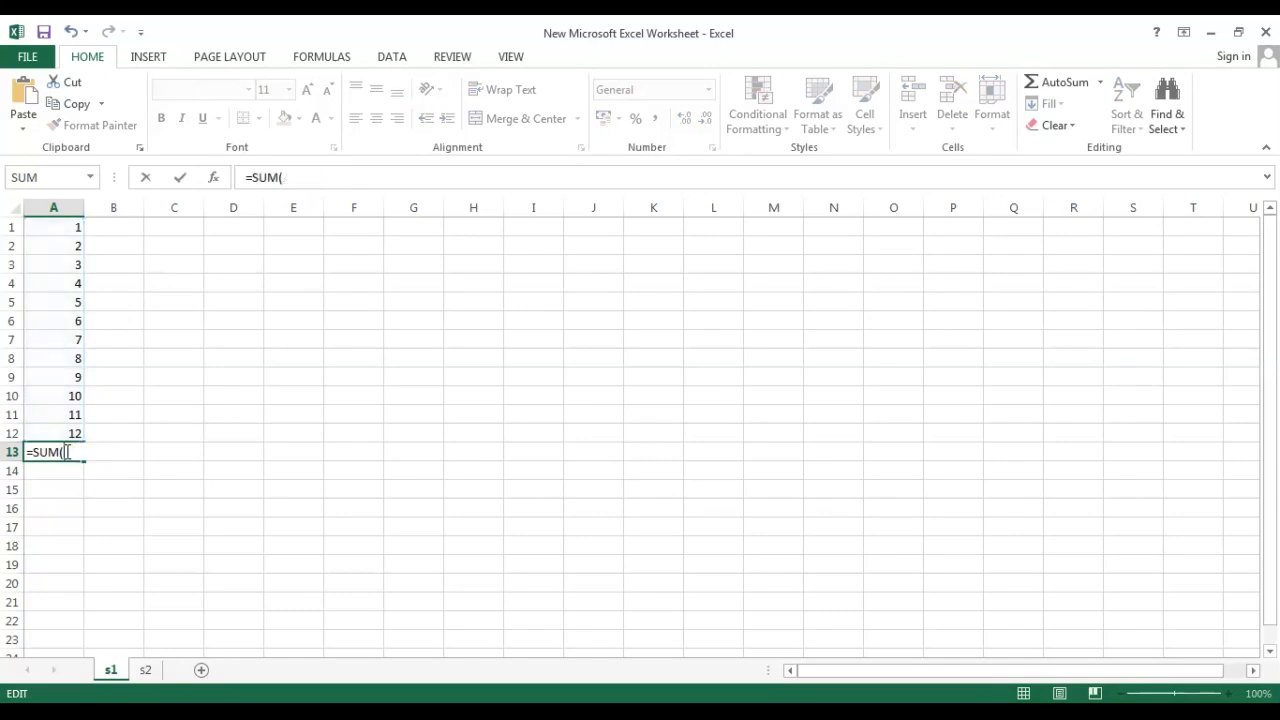
pyautogui.click(70, 231)
pyautogui.click(70, 247)
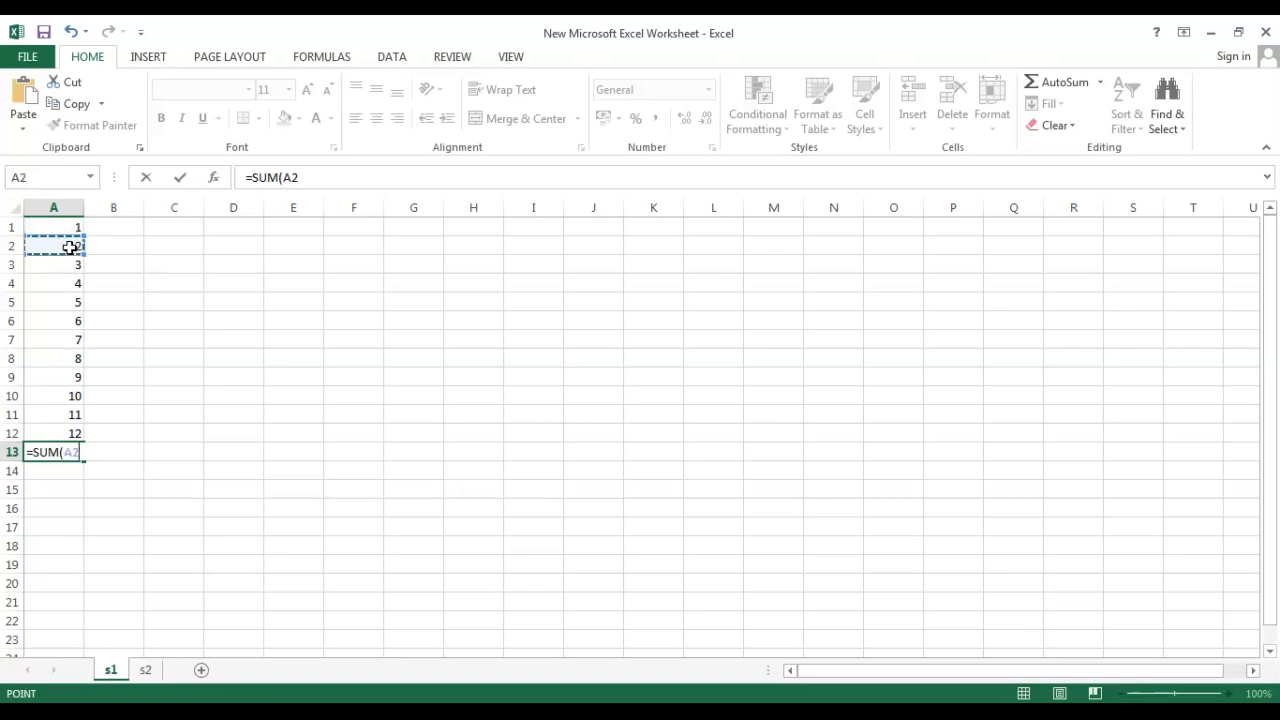
pyautogui.click(70, 230)
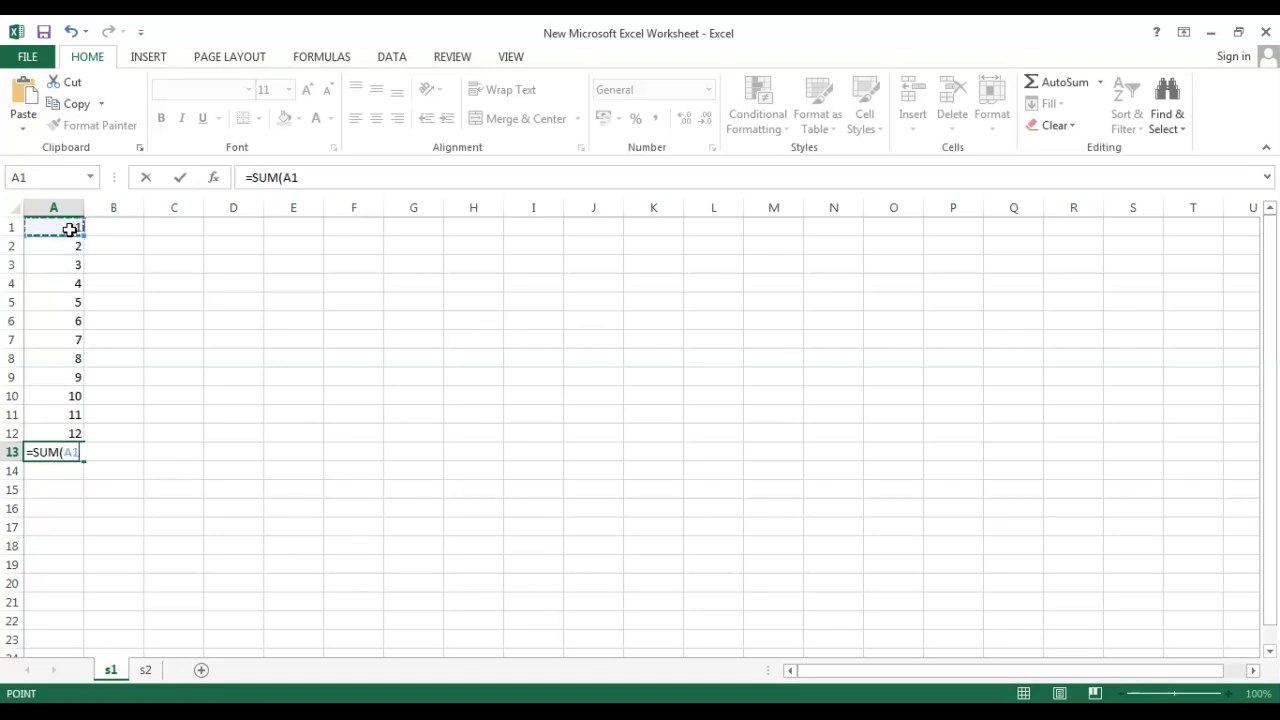
pyautogui.press('Return')
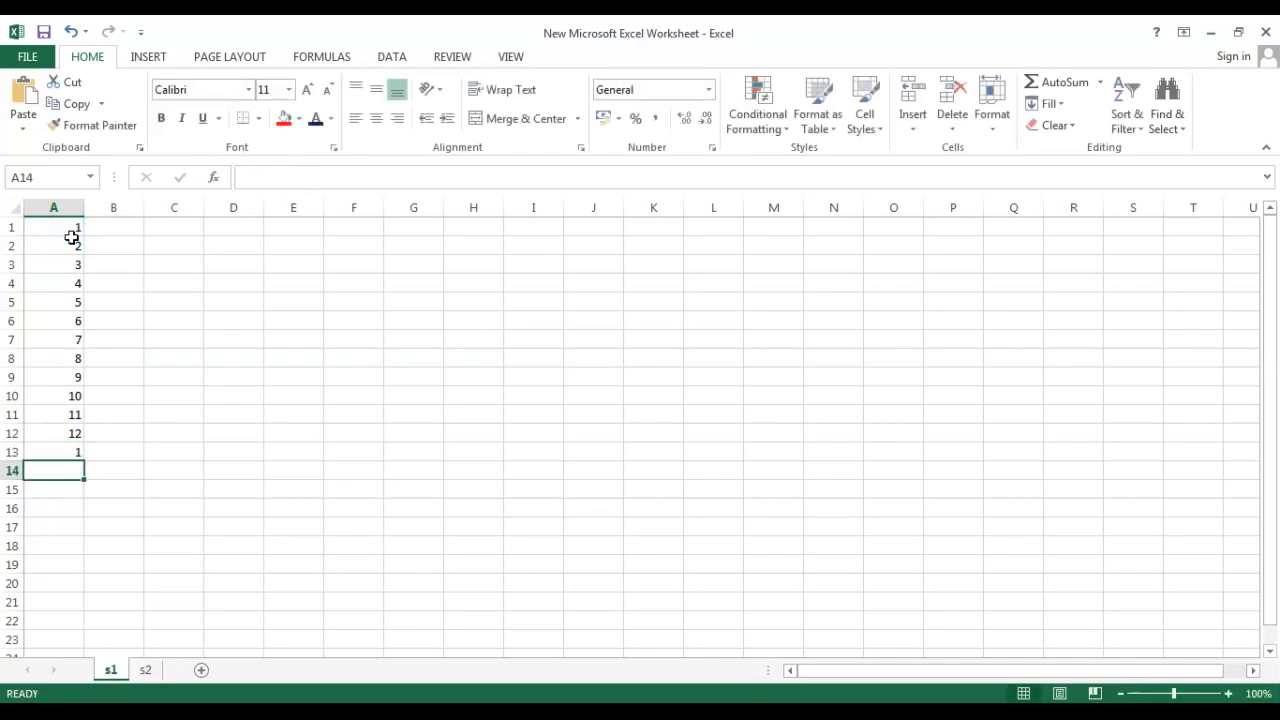
# Undo the formula entries in cell A13.
pyautogui.click(70, 245)
pyautogui.press('Down')
pyautogui.click(196, 712)
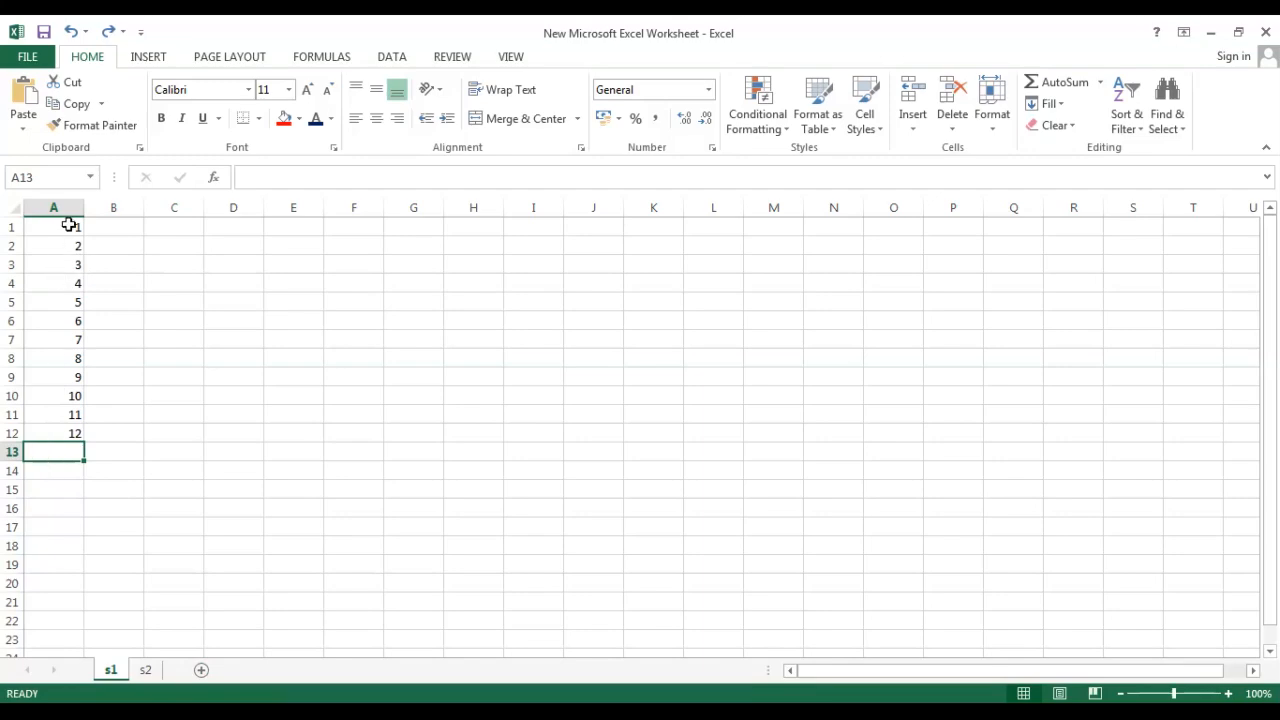
pyautogui.hotkey('alt', 'F11')
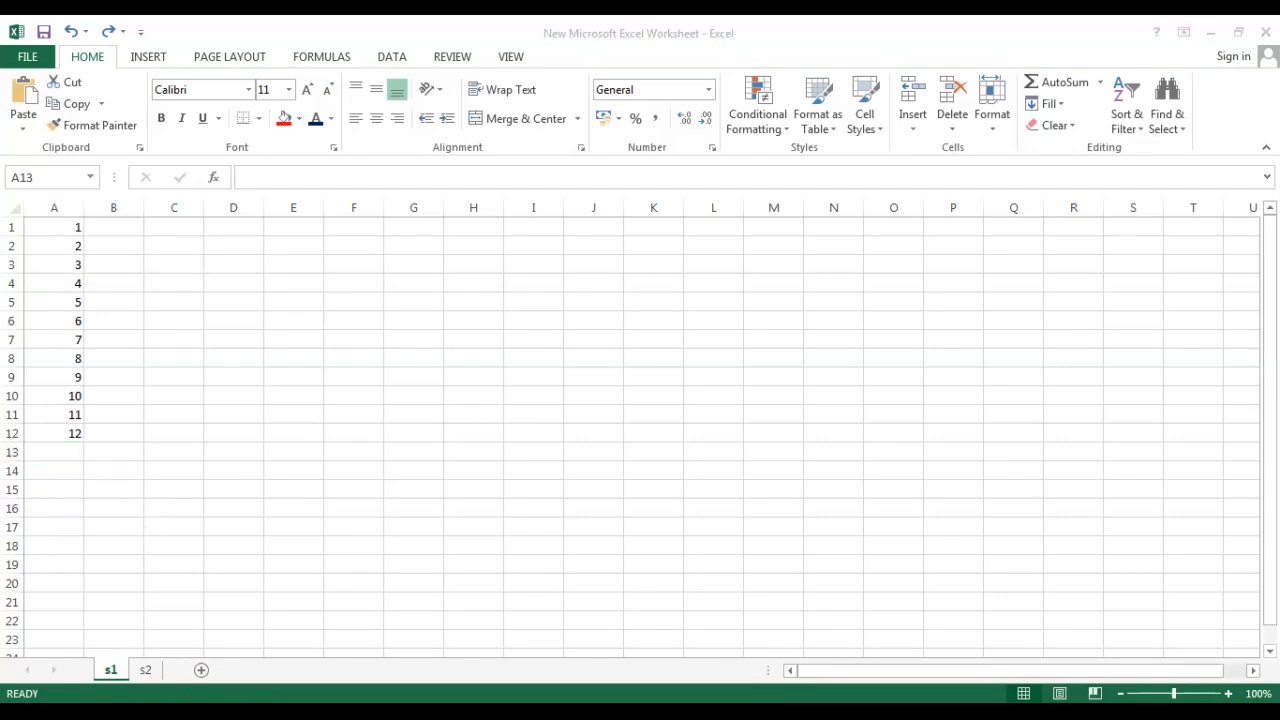
# Enter =SUM(A1,A2,A3,A4) in cell A13, listing each cell individually.
pyautogui.click(57, 232)
pyautogui.click(57, 248)
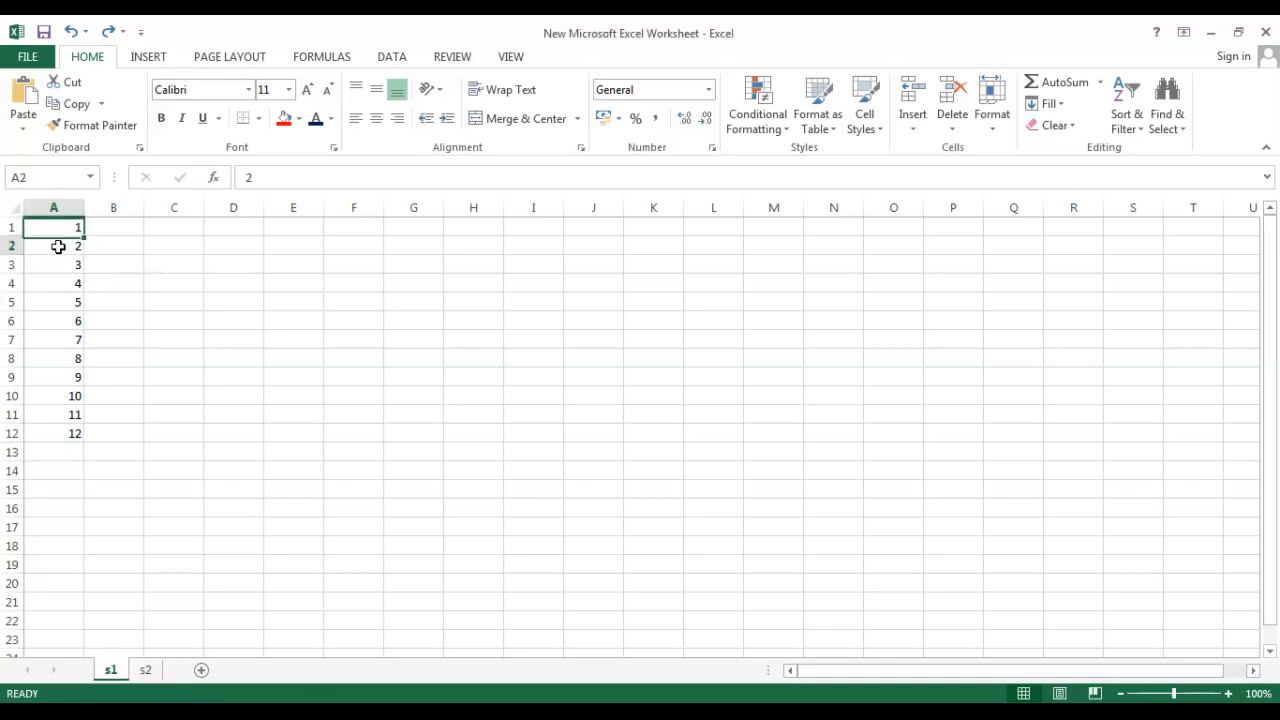
pyautogui.click(57, 265)
pyautogui.click(55, 282)
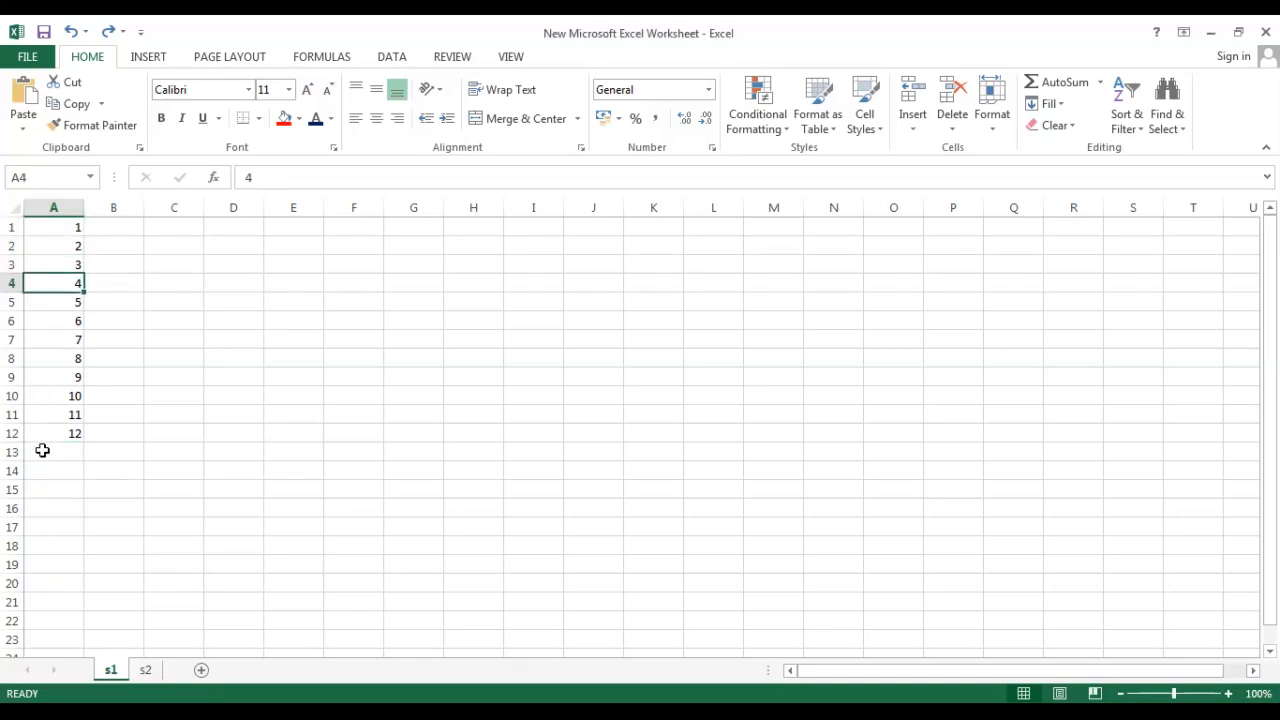
pyautogui.doubleClick(44, 451)
pyautogui.write('==')
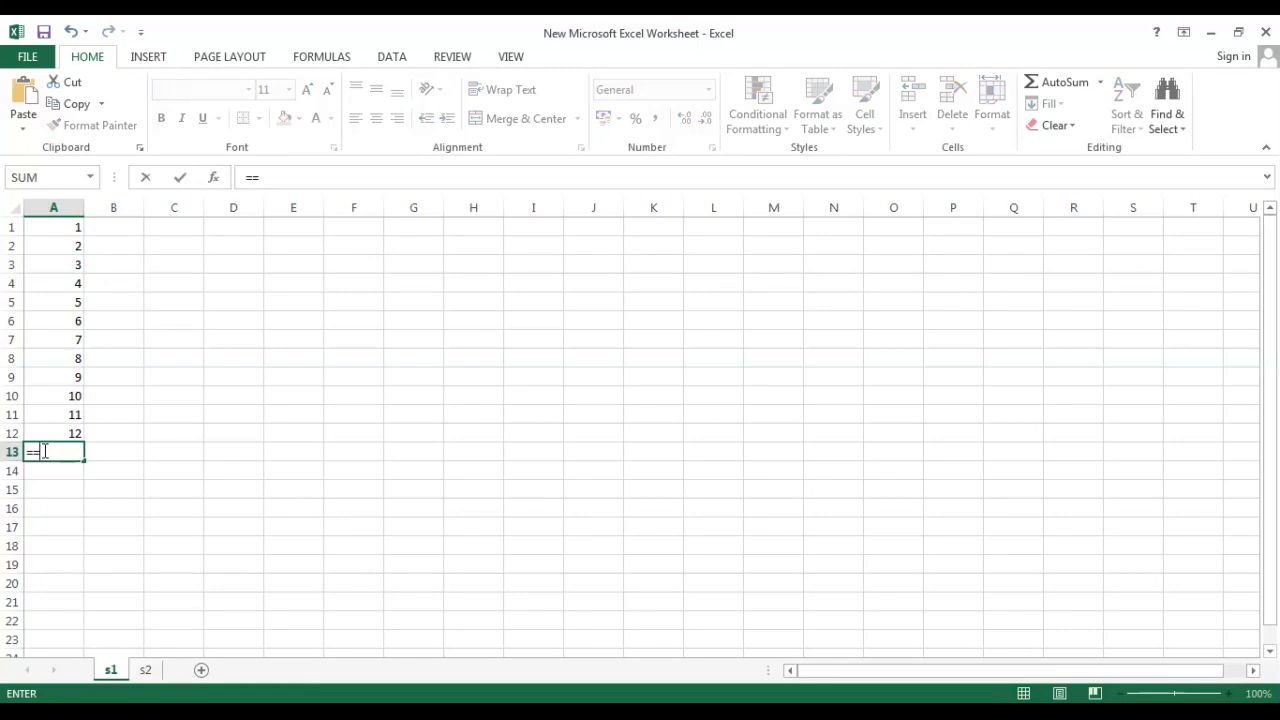
pyautogui.write('UM(A1')
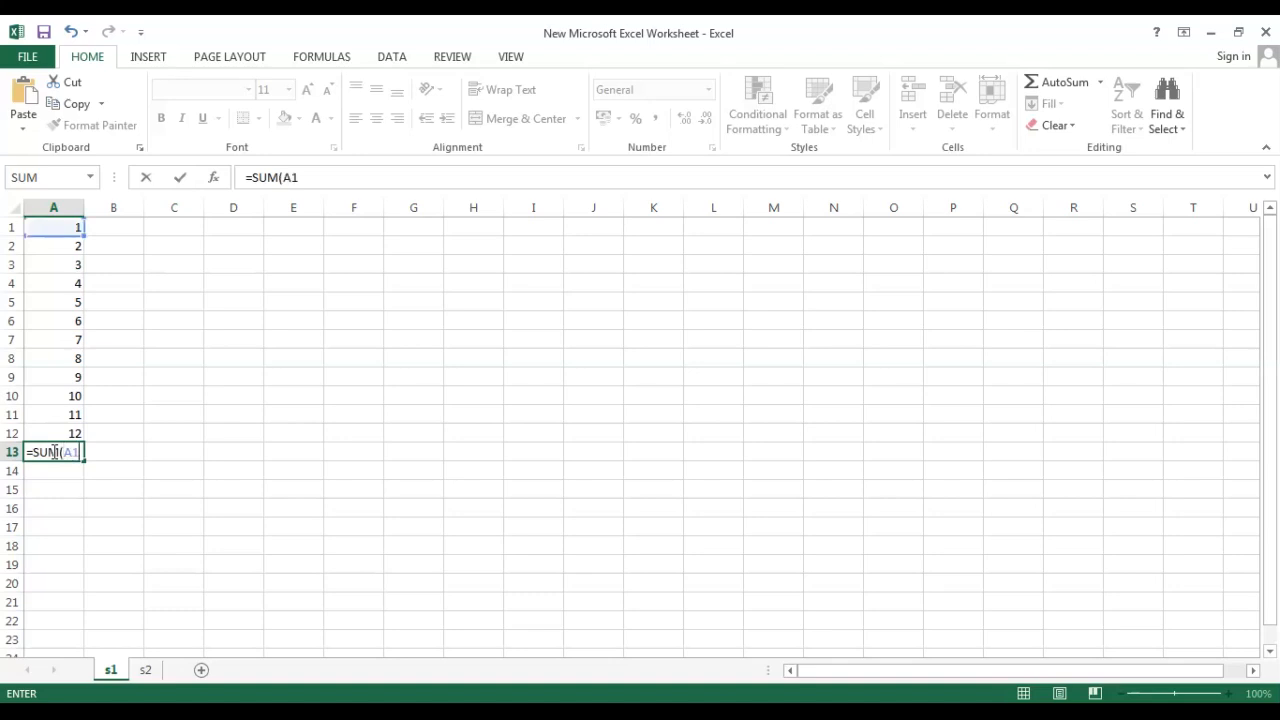
pyautogui.write(',A2,A')
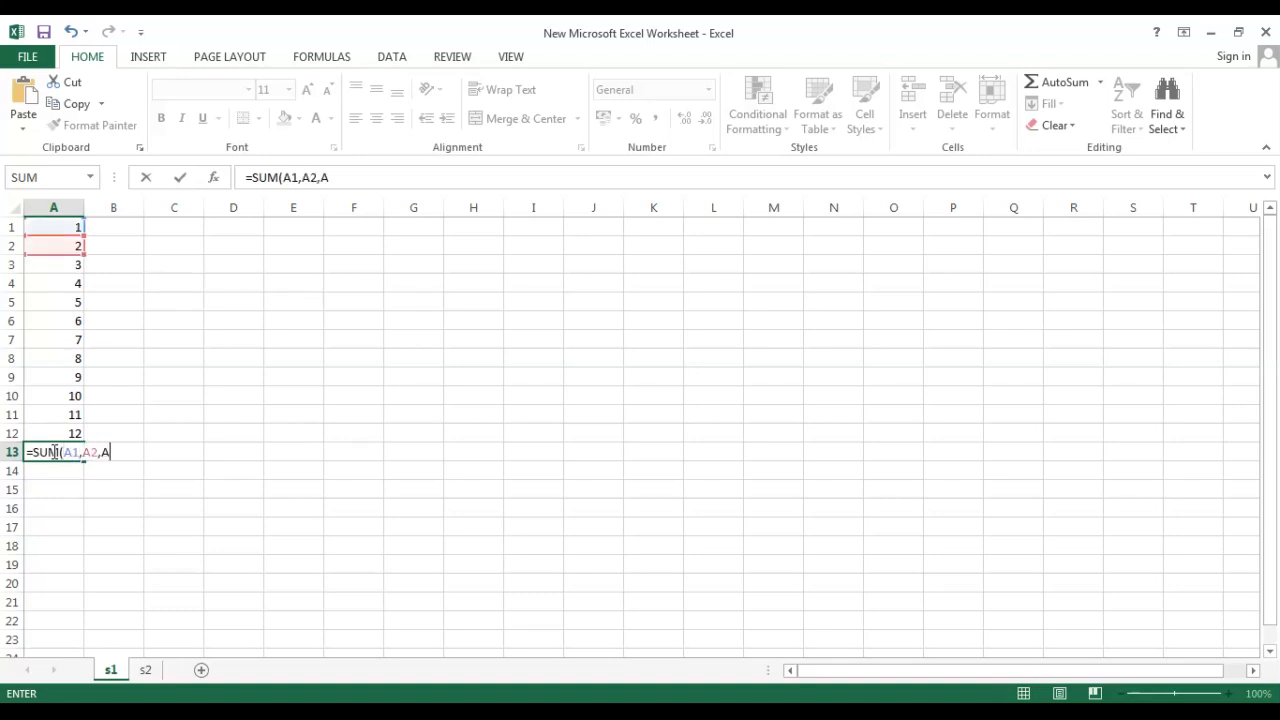
pyautogui.write('3,A4')
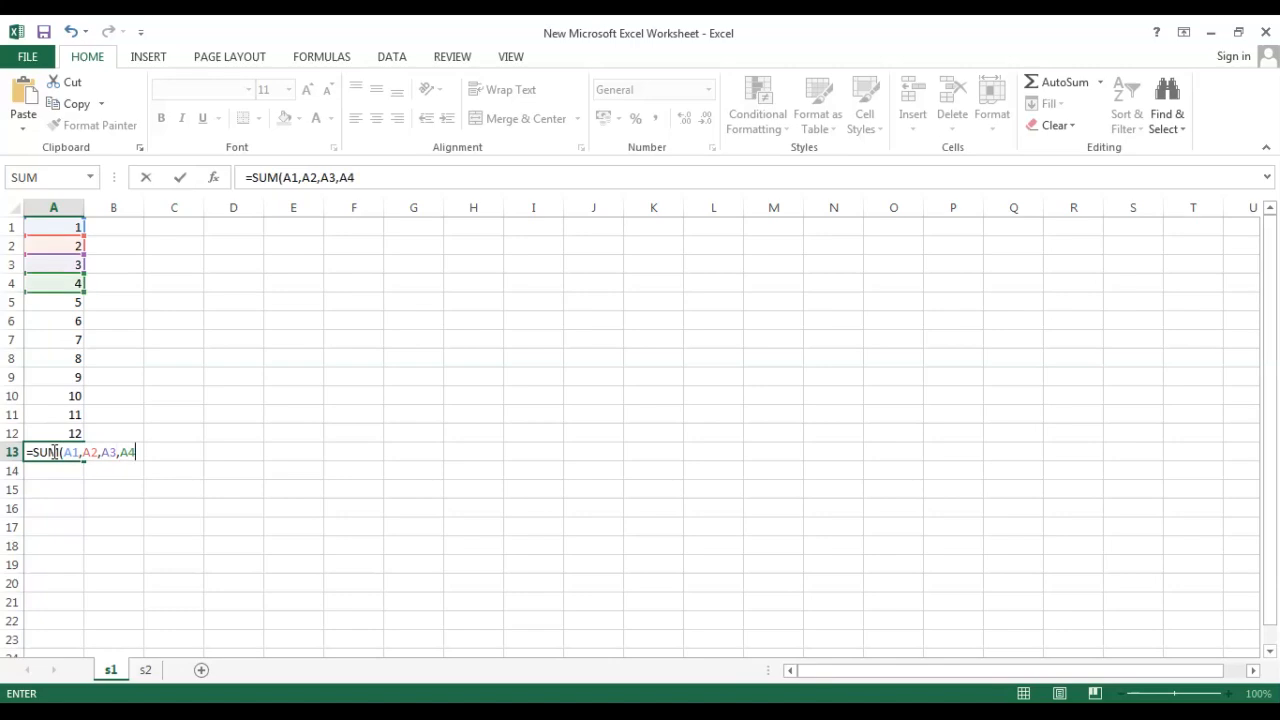
pyautogui.press('Return')
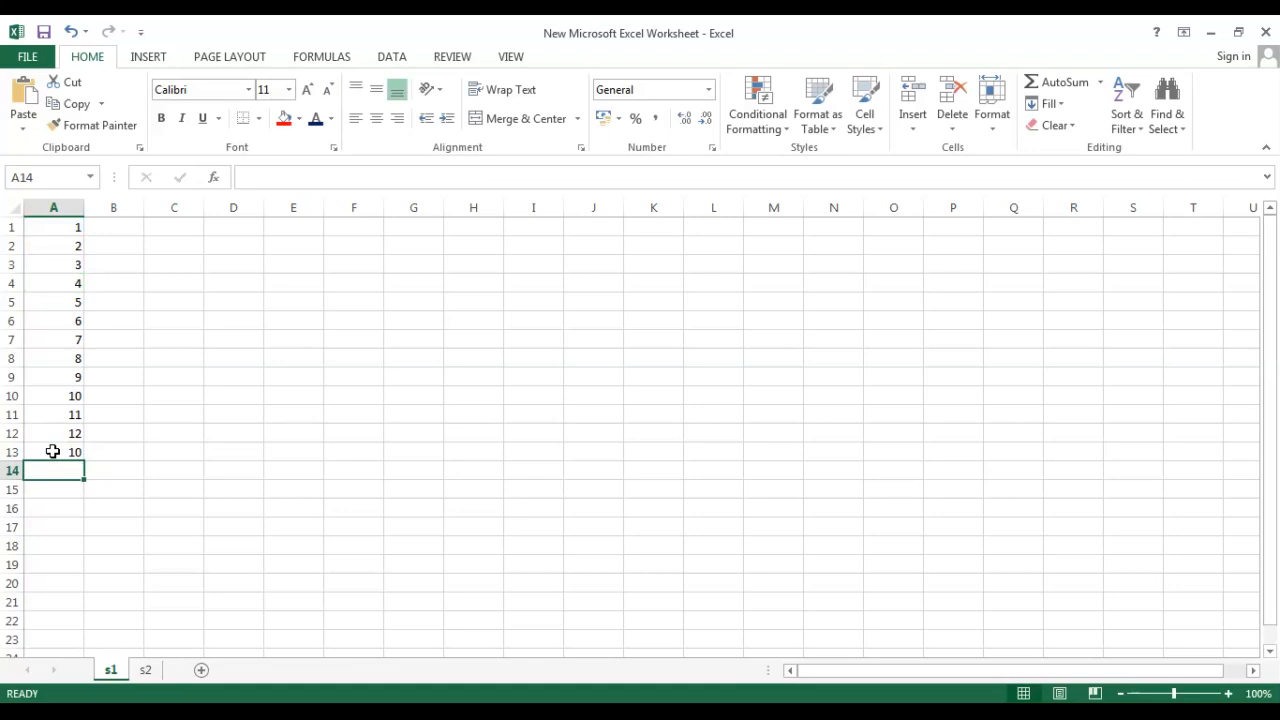
pyautogui.click(53, 452)
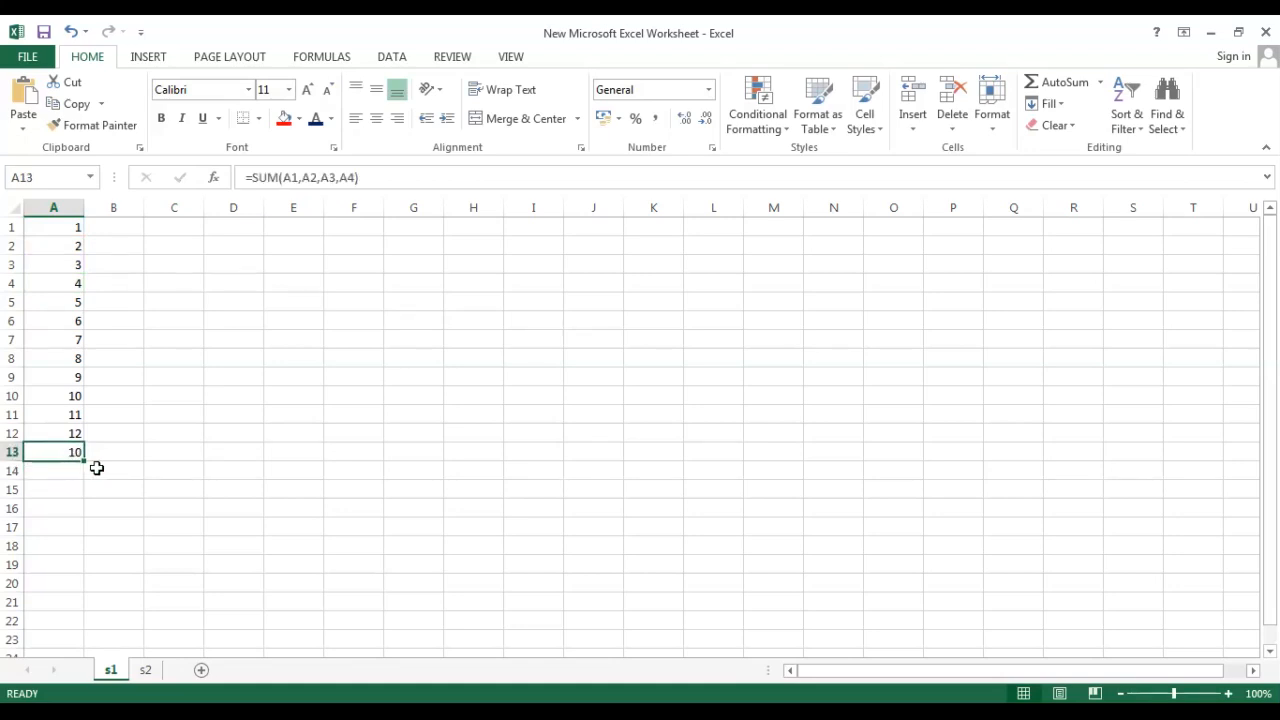
# Enter 4 in cell B3 and 5 in cell C3.
pyautogui.doubleClick(131, 263)
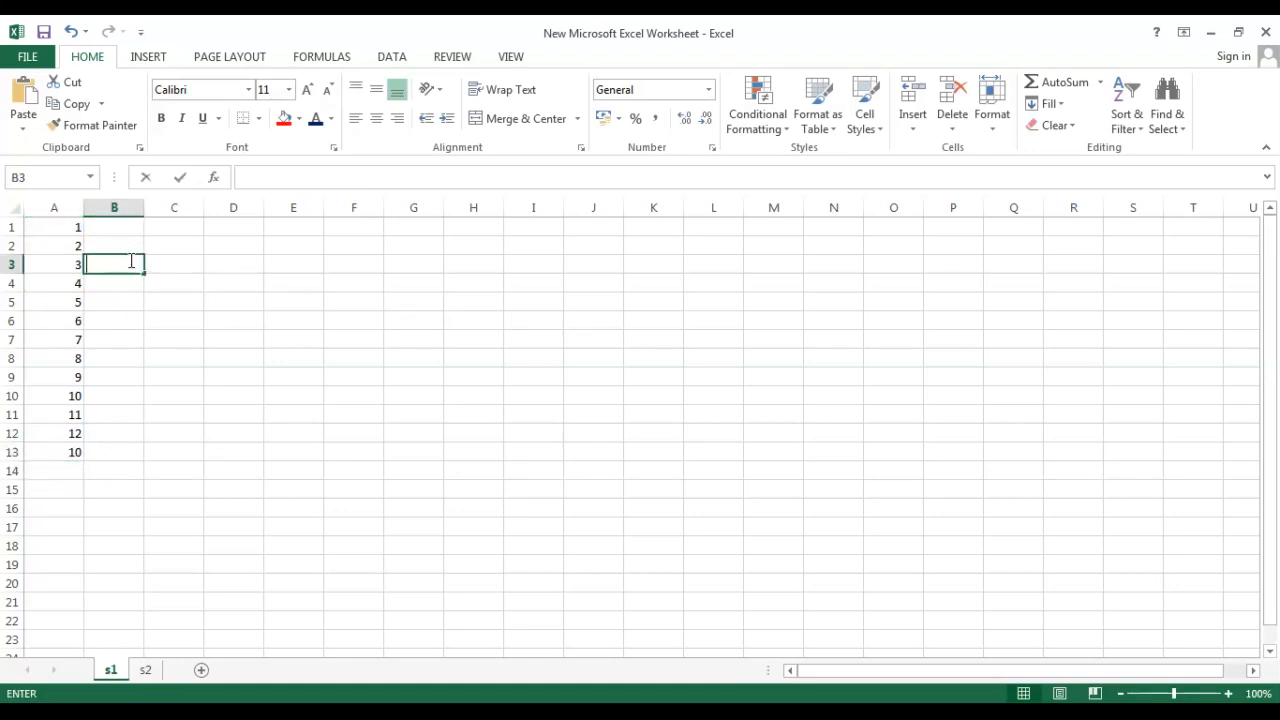
pyautogui.write('4')
pyautogui.click(178, 268)
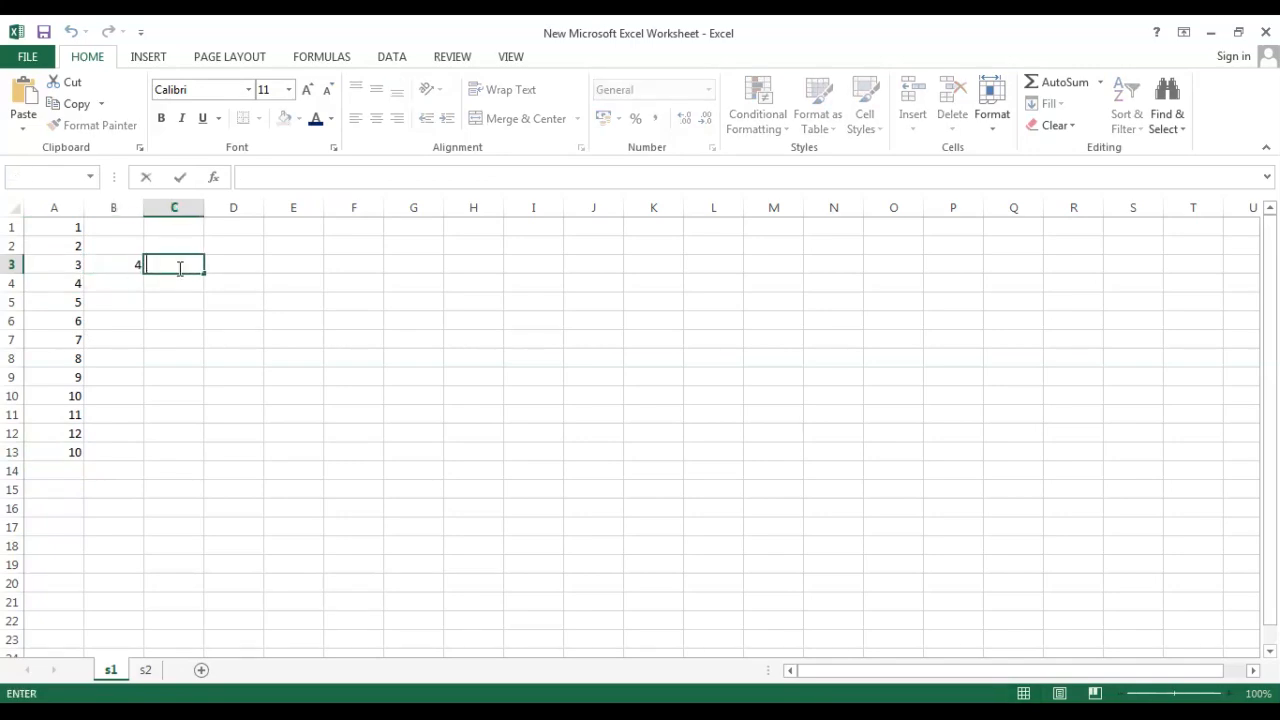
pyautogui.write('5')
pyautogui.click(205, 360)
# Enter a SUM formula in cell E3 totalling the range A3:D3.
pyautogui.moveTo(67, 267); pyautogui.dragTo(267, 267)
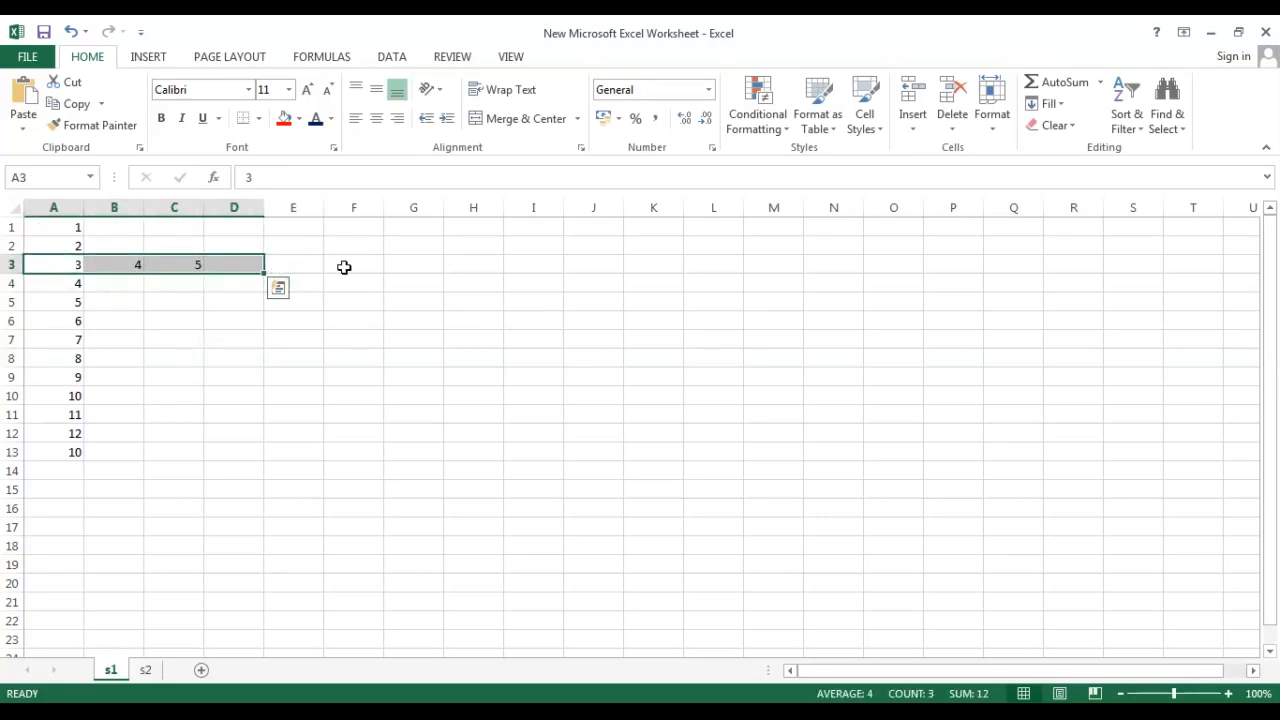
pyautogui.doubleClick(297, 265)
pyautogui.write('=SUM')
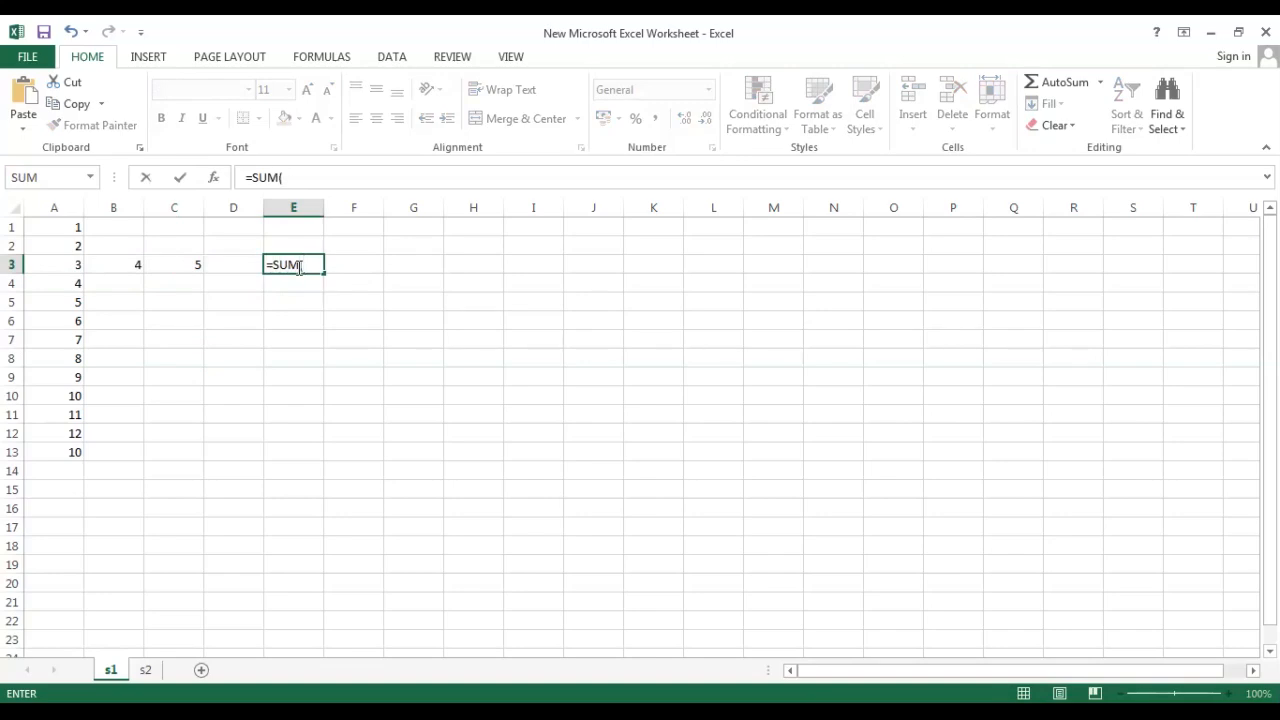
pyautogui.write('(')
pyautogui.moveTo(69, 264); pyautogui.dragTo(246, 265)
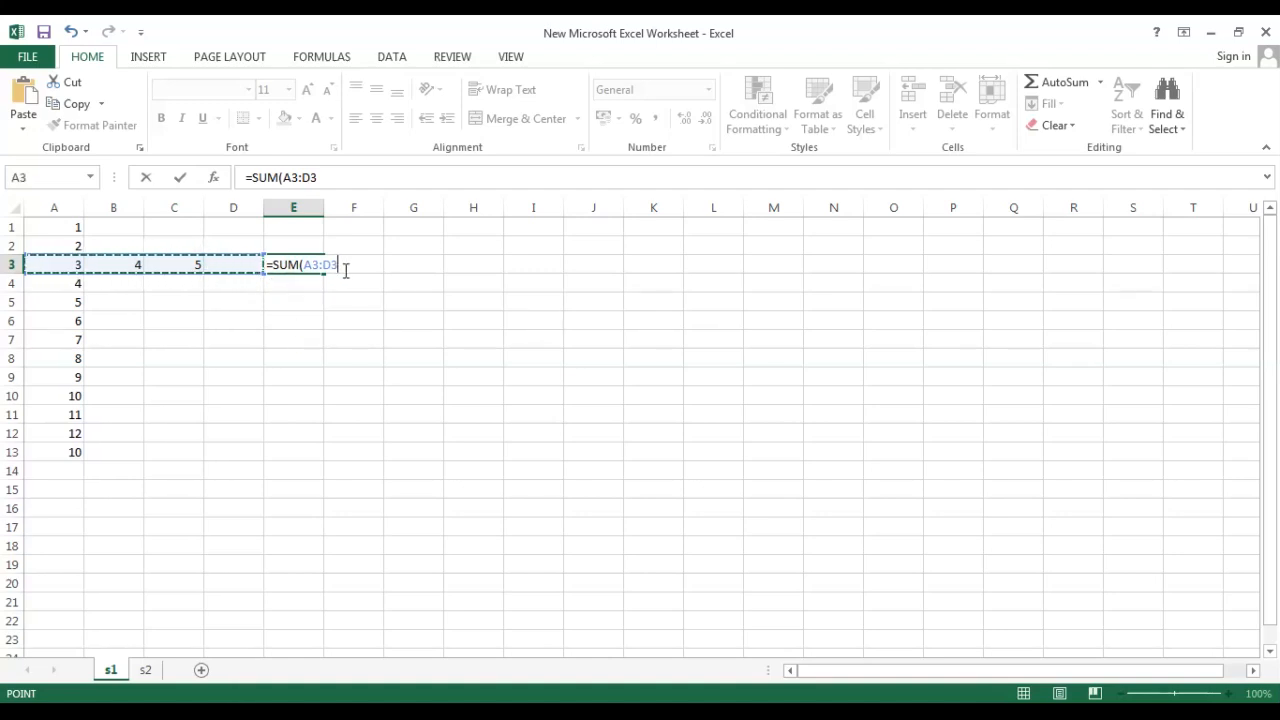
pyautogui.write(')')
pyautogui.press('Return')
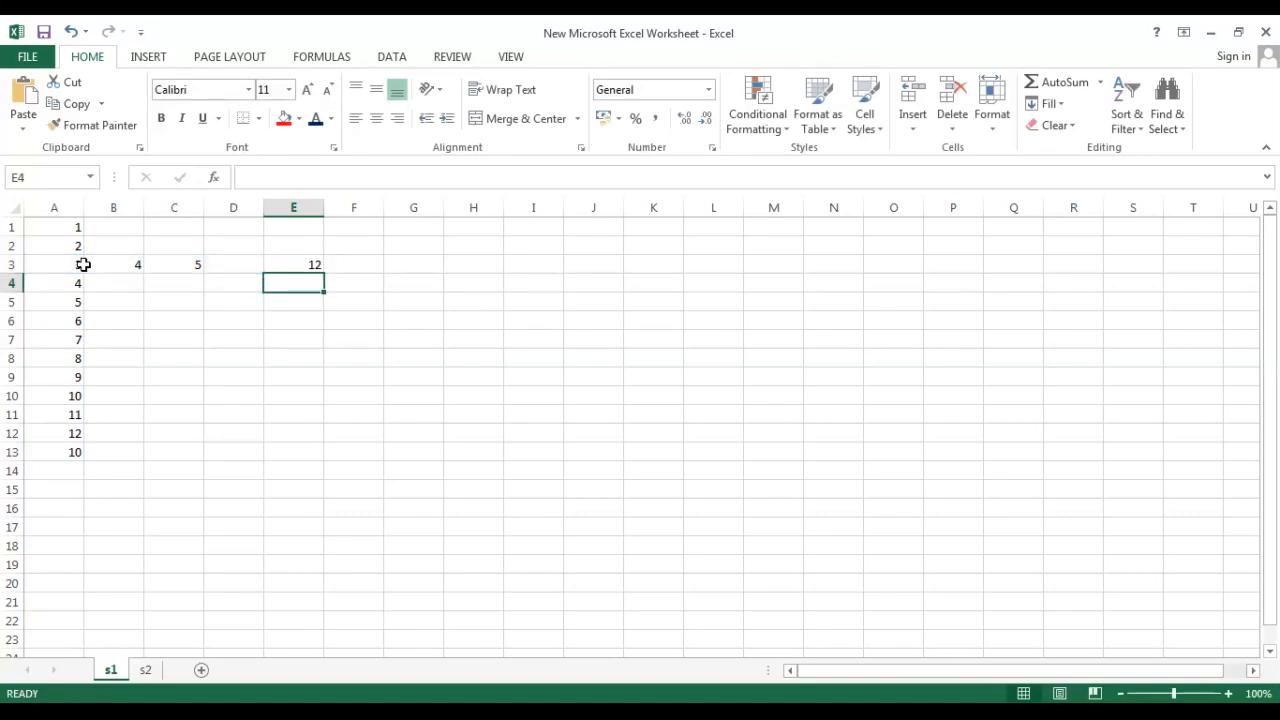
# Enter 6 in cell D3 so it is included in the row total.
pyautogui.doubleClick(229, 264)
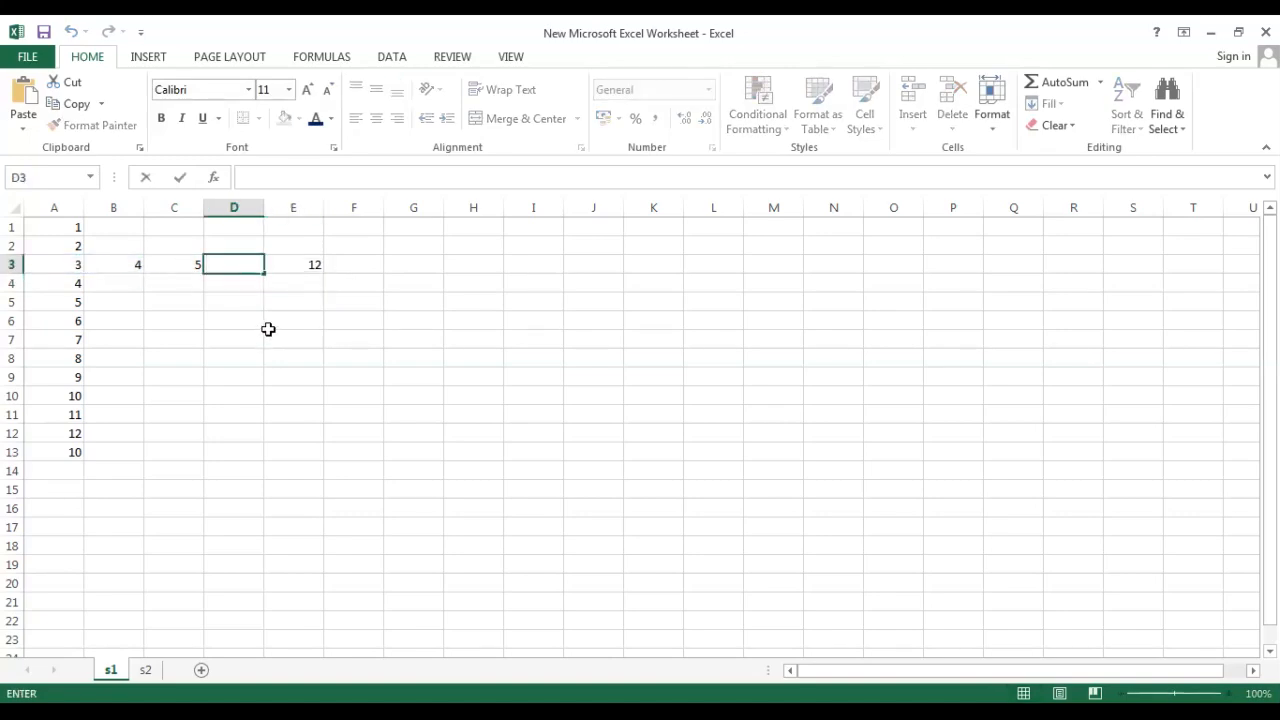
pyautogui.write('6')
pyautogui.click(278, 378)
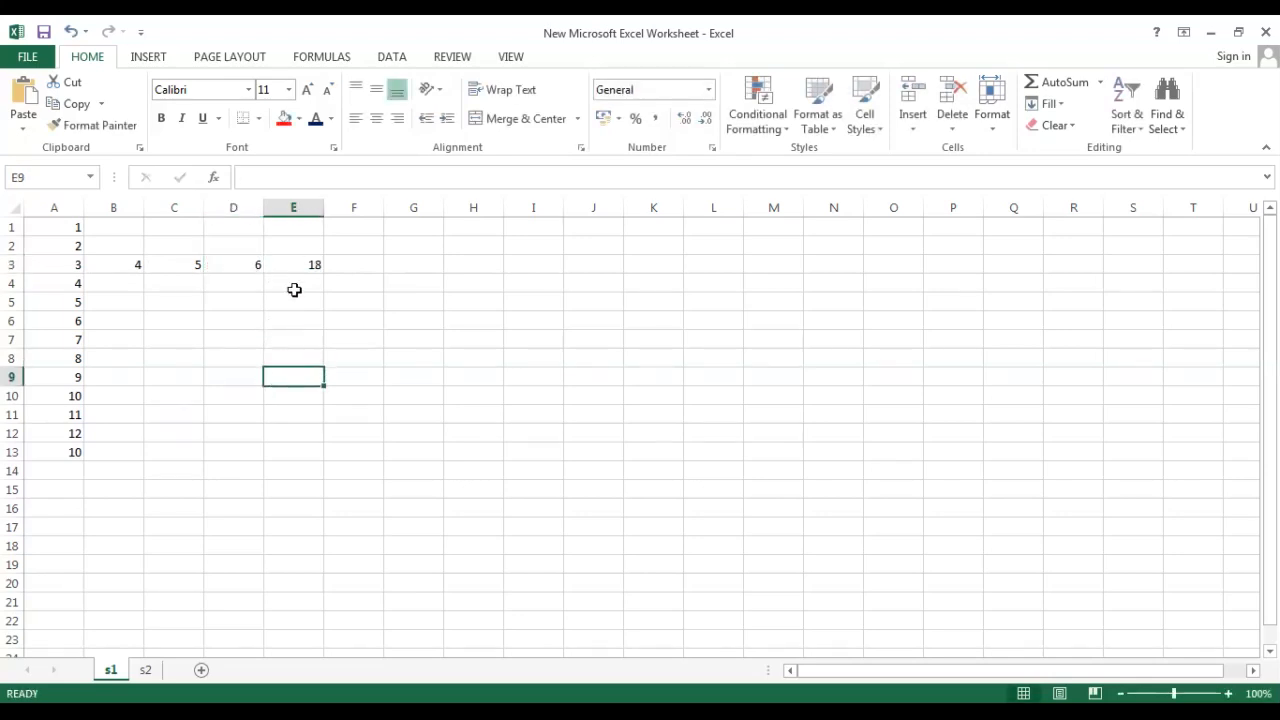
# Edit cell C3 by appending the digit 1 to its entry.
pyautogui.doubleClick(162, 265)
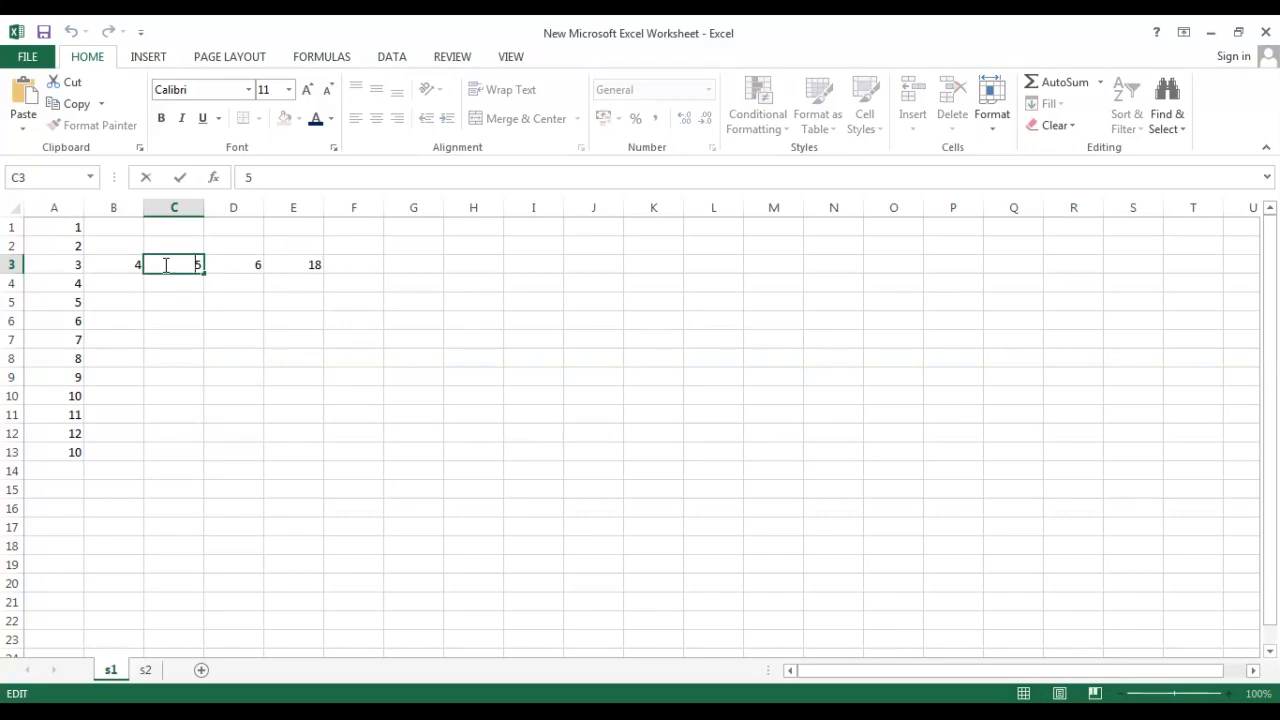
pyautogui.write('1')
pyautogui.press('Return')
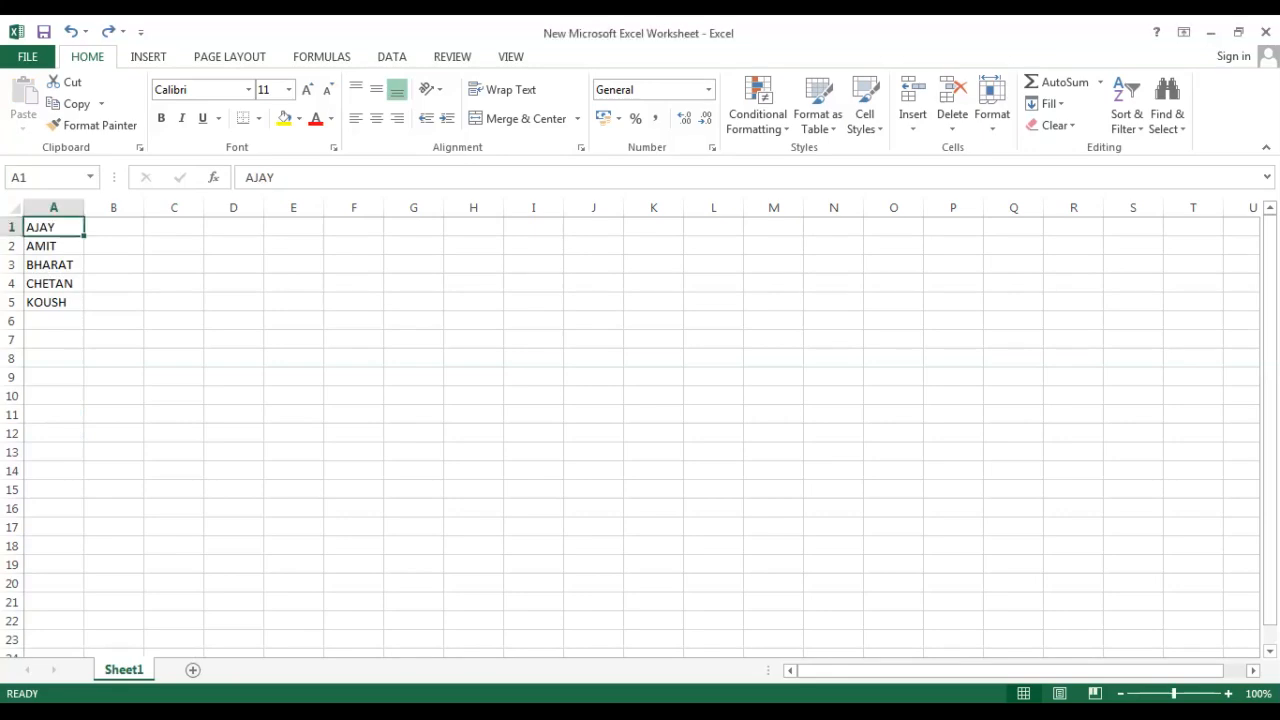
# Insert an entire new row at row 2, above AMIT.
pyautogui.click(48, 245)
pyautogui.rightClick(48, 245)
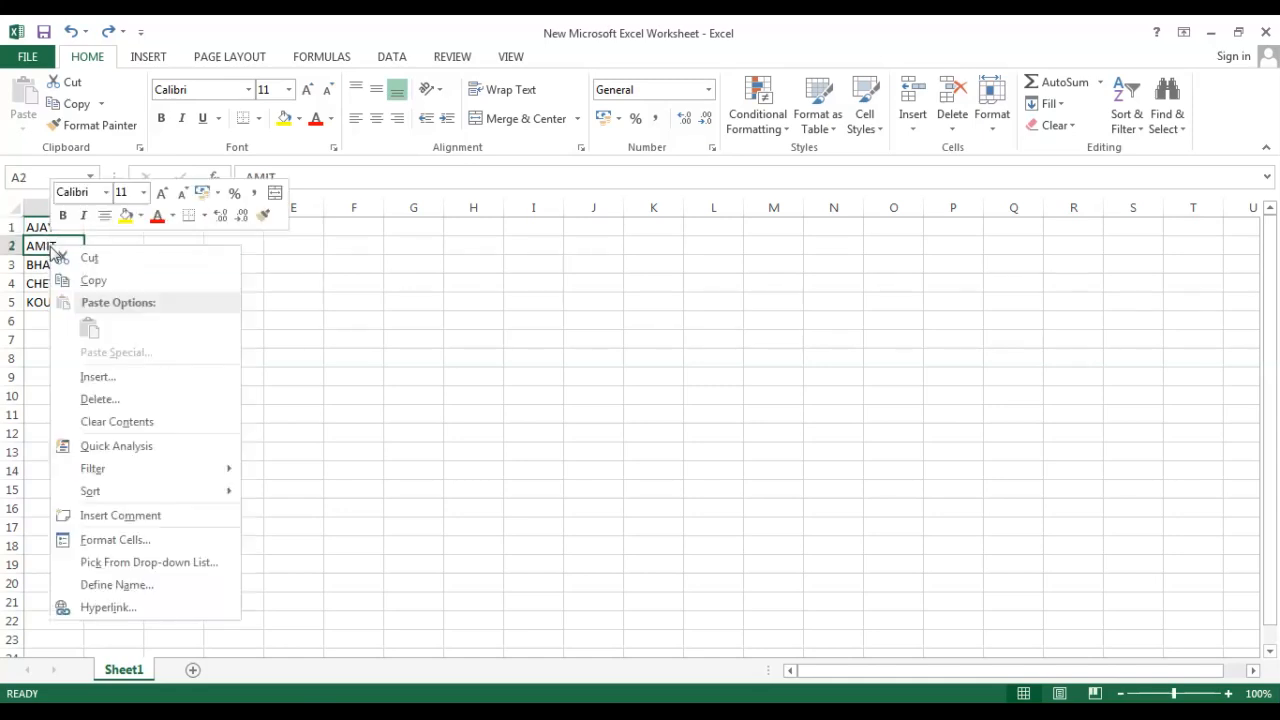
pyautogui.click(88, 376)
pyautogui.click(46, 386)
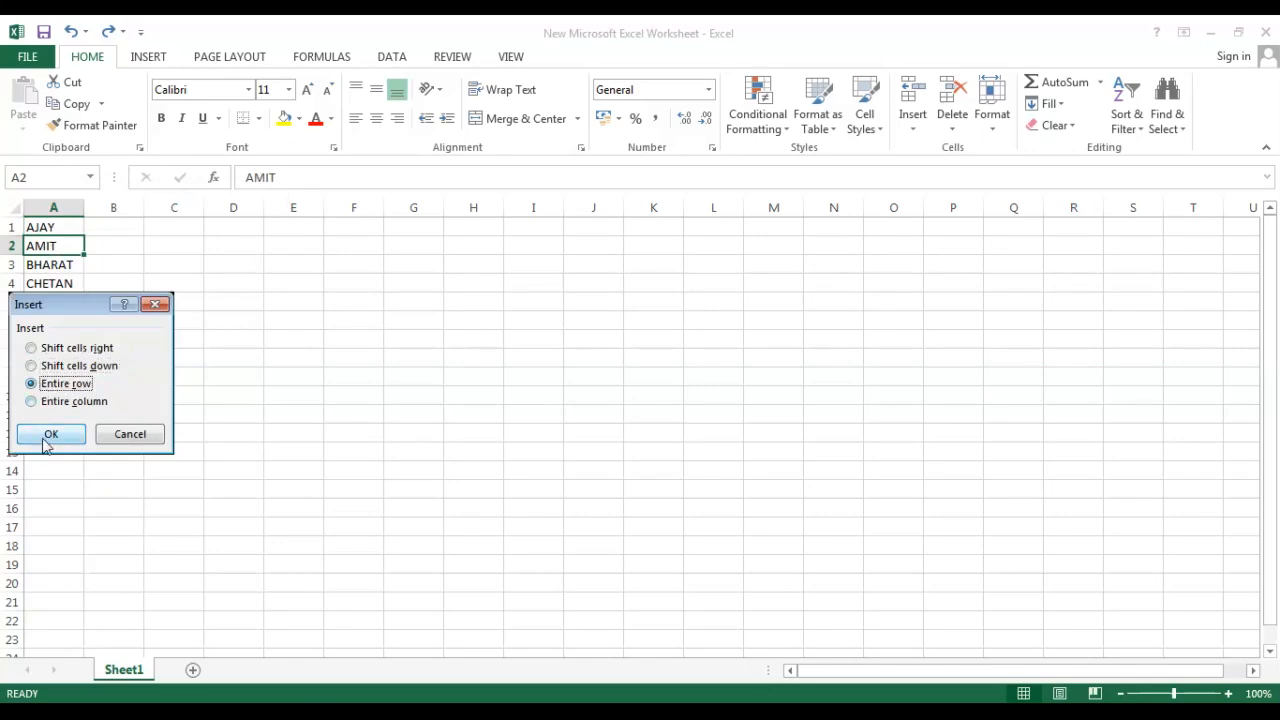
pyautogui.click(46, 437)
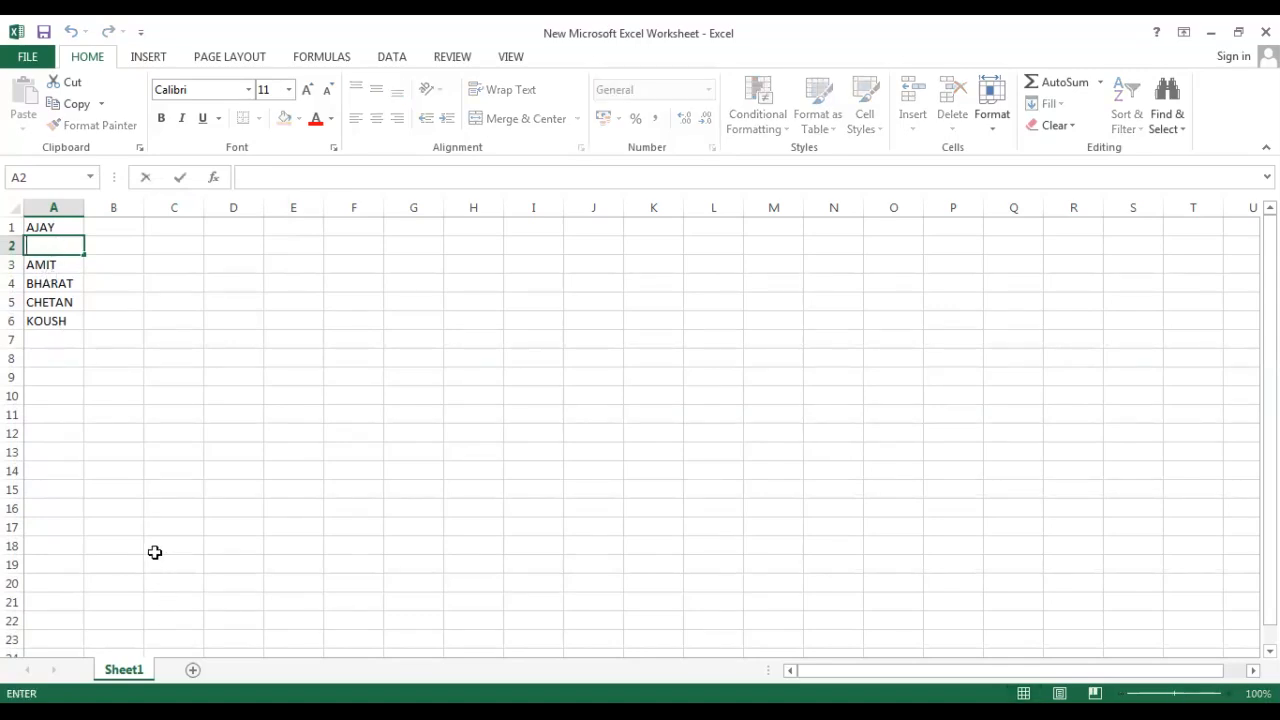
# Enter the name AKHIL in the new empty cell A2.
pyautogui.write('SH')
pyautogui.press('BackSpace')
pyautogui.press('BackSpace')
pyautogui.click(155, 552)
# Insert an entire new column before column A.
pyautogui.rightClick(62, 232)
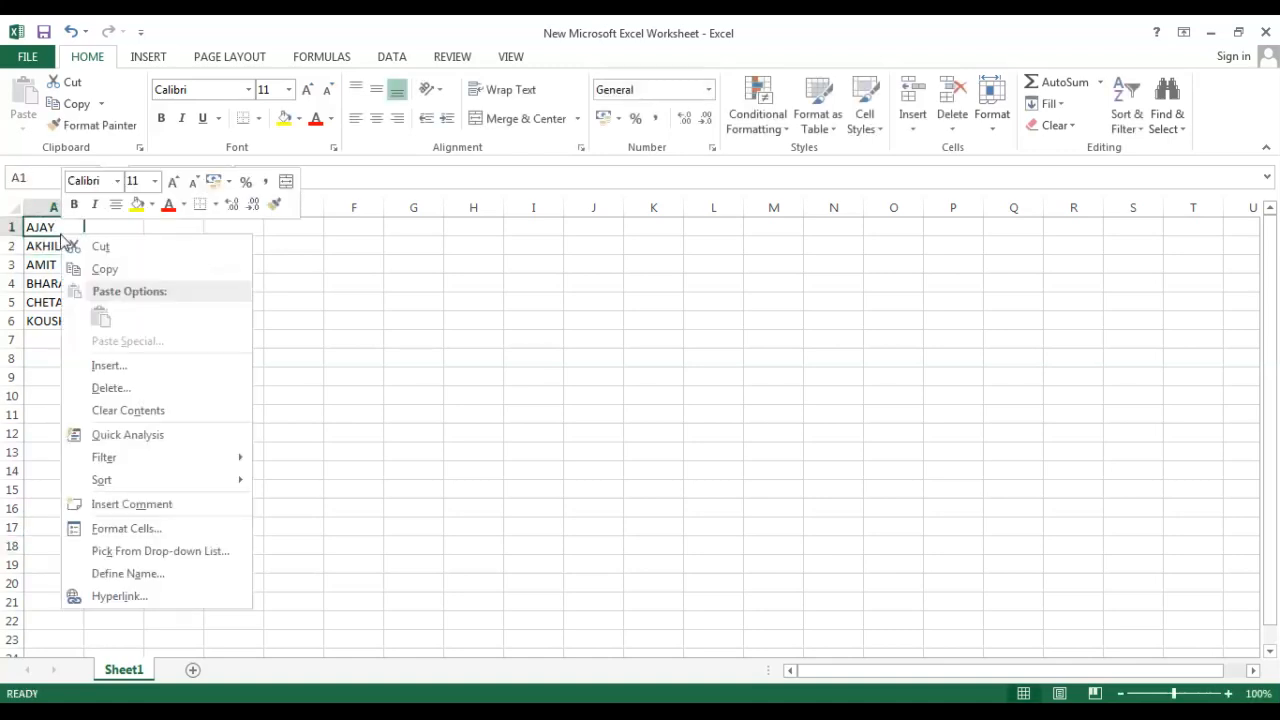
pyautogui.click(101, 366)
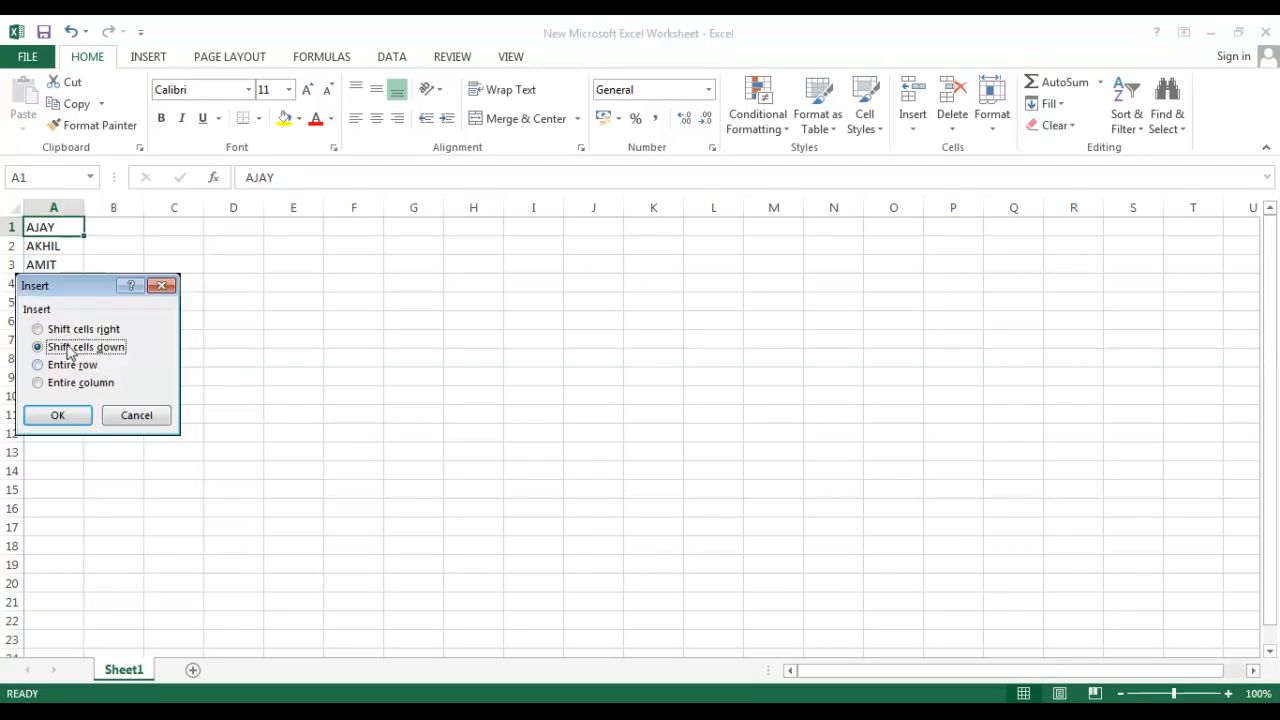
pyautogui.click(40, 382)
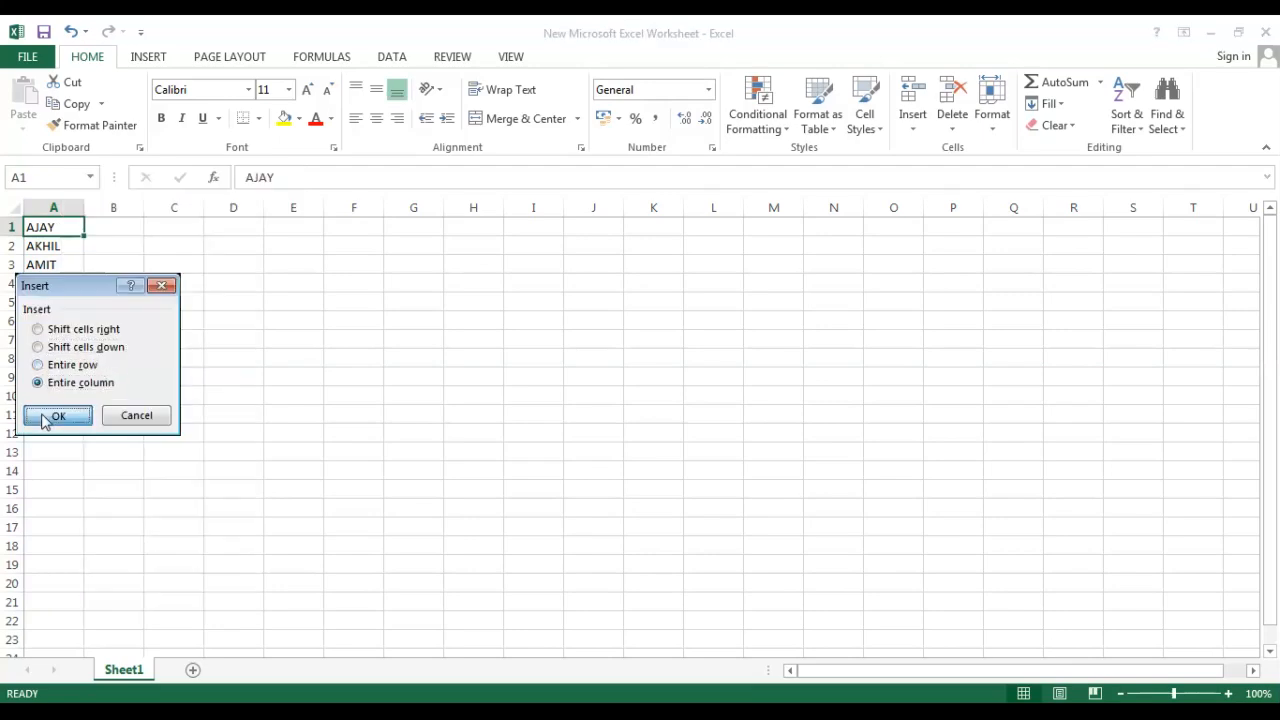
pyautogui.click(57, 415)
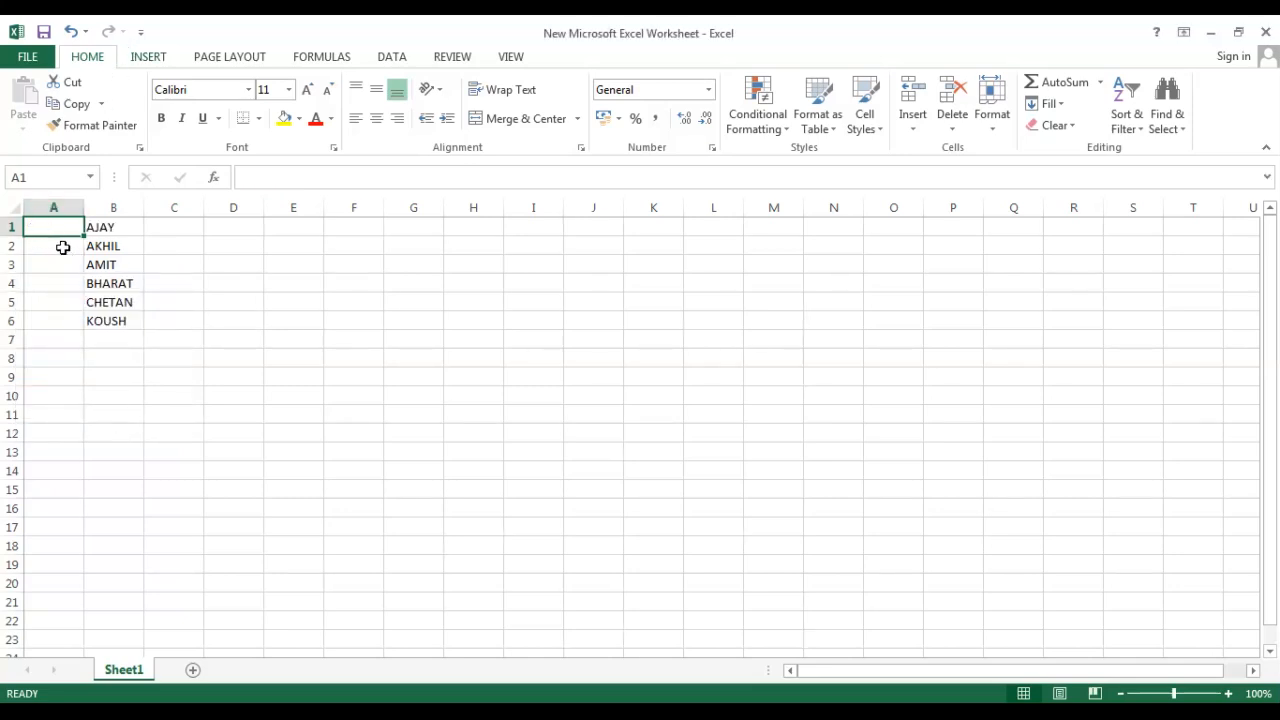
# Enter the letters A through F down cells A1 to A6.
pyautogui.write('A')
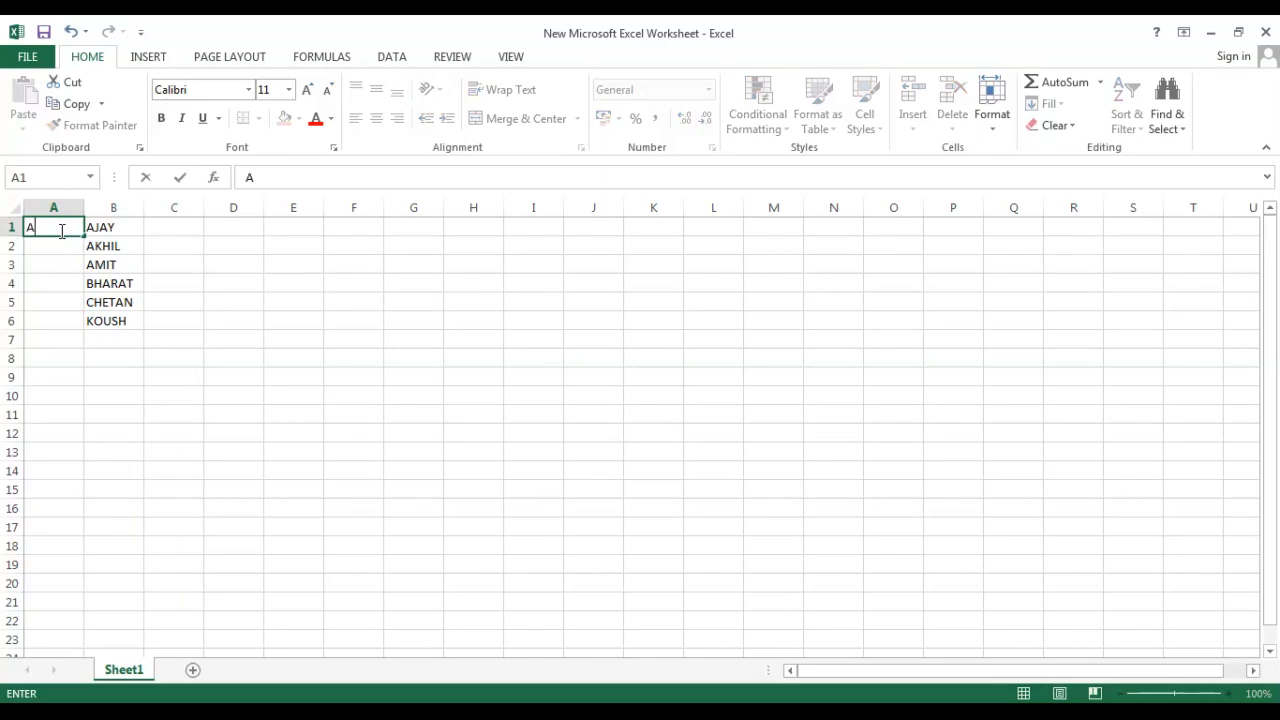
pyautogui.press('Return')
pyautogui.write('B')
pyautogui.press('Return')
pyautogui.write('C')
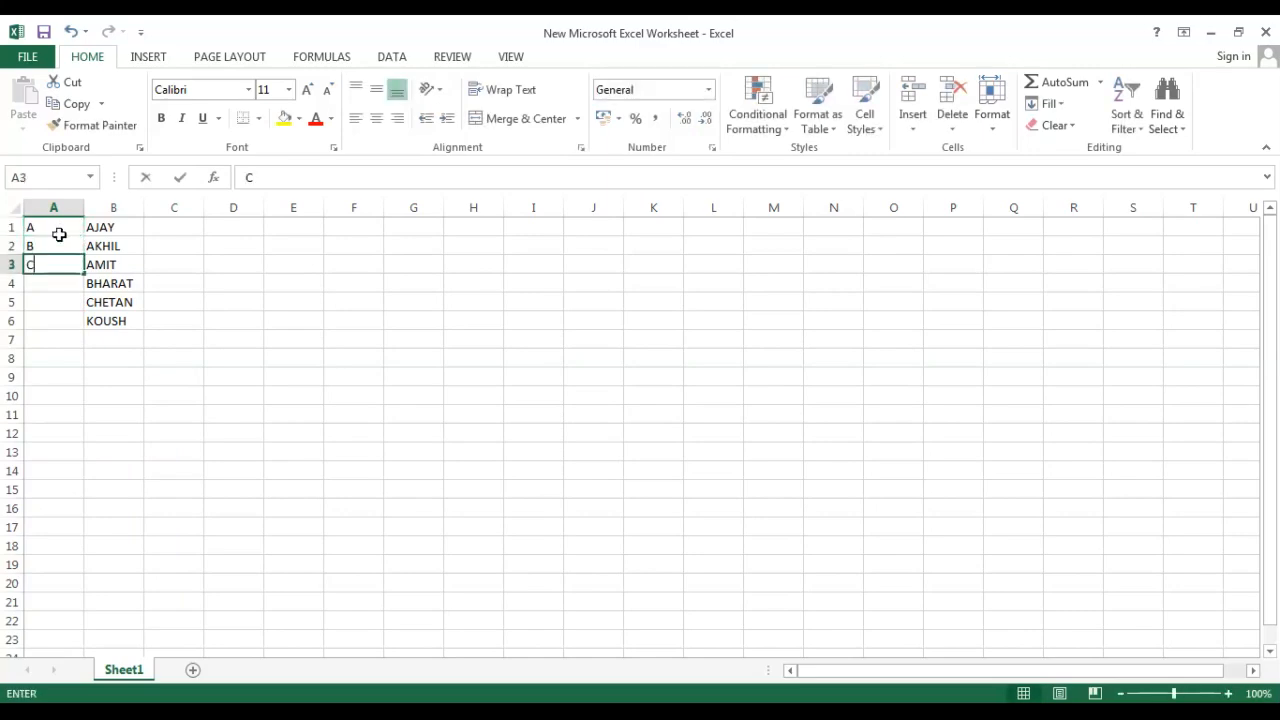
pyautogui.press('Return')
pyautogui.write('D')
pyautogui.press('Return')
pyautogui.write('E')
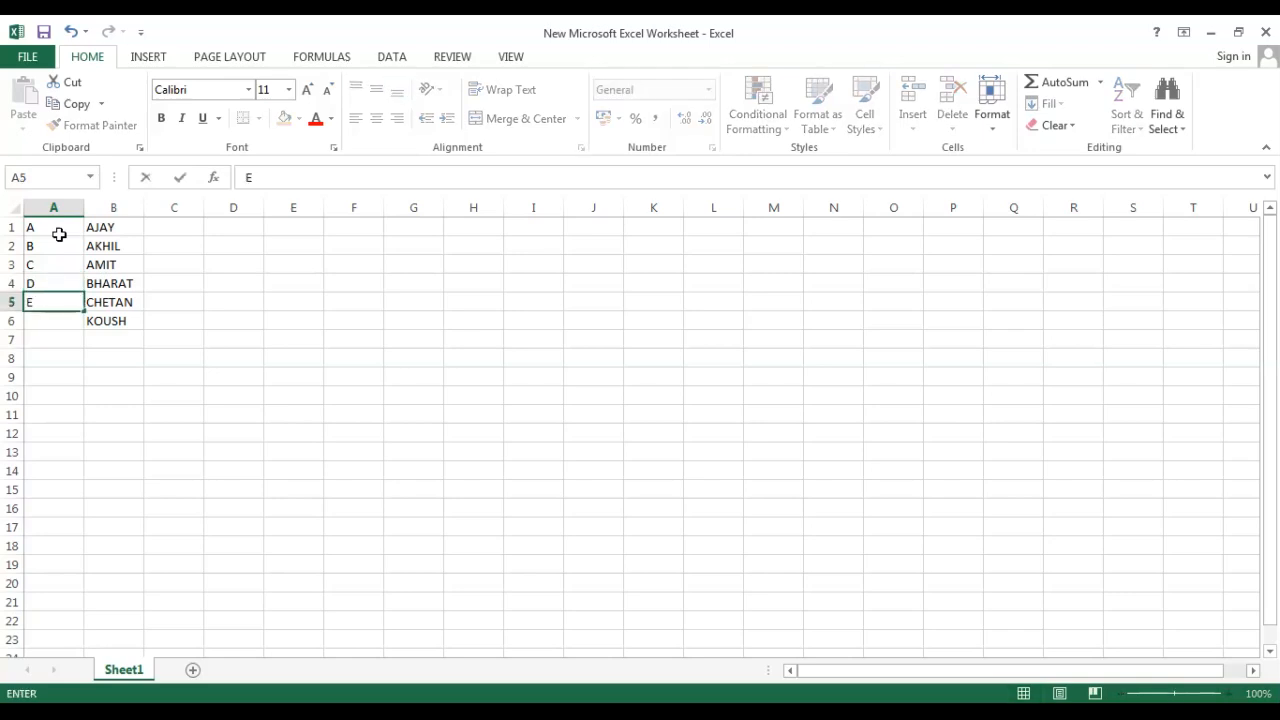
pyautogui.press('Return')
pyautogui.write('F')
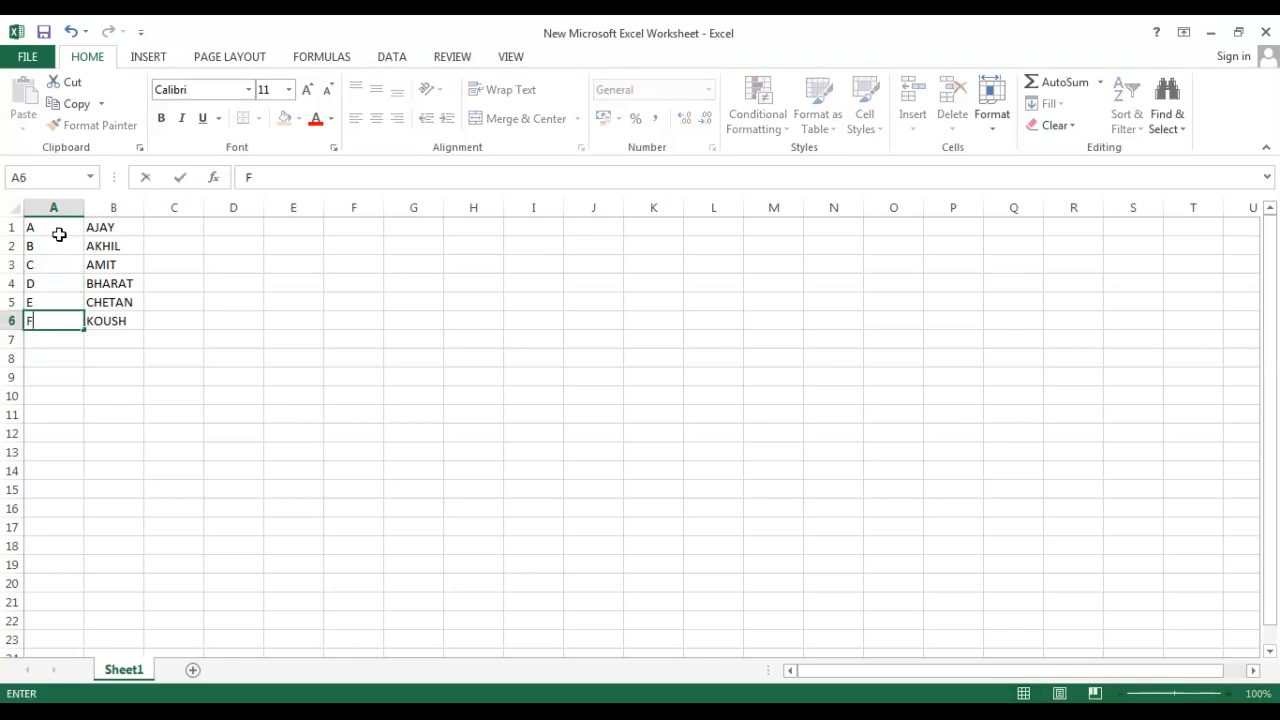
# Insert an entire new row above row 1.
pyautogui.click(62, 226)
pyautogui.rightClick(62, 226)
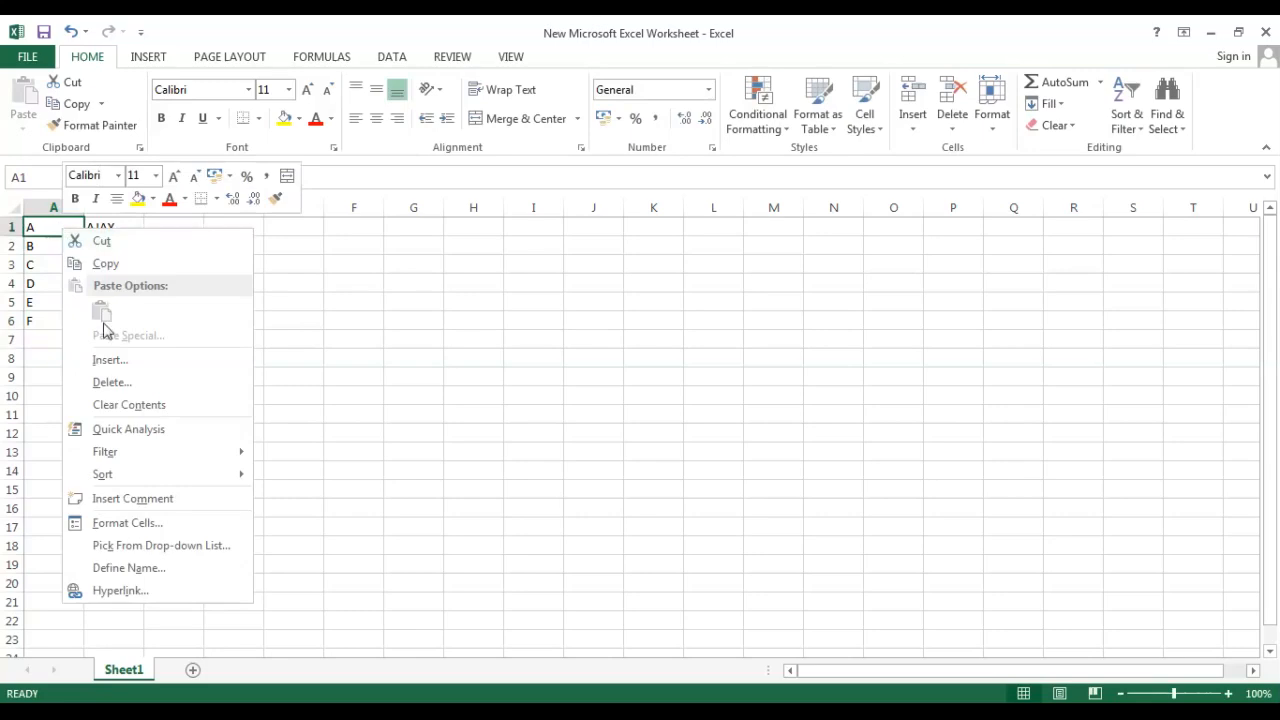
pyautogui.click(117, 362)
pyautogui.click(100, 362)
pyautogui.click(77, 410)
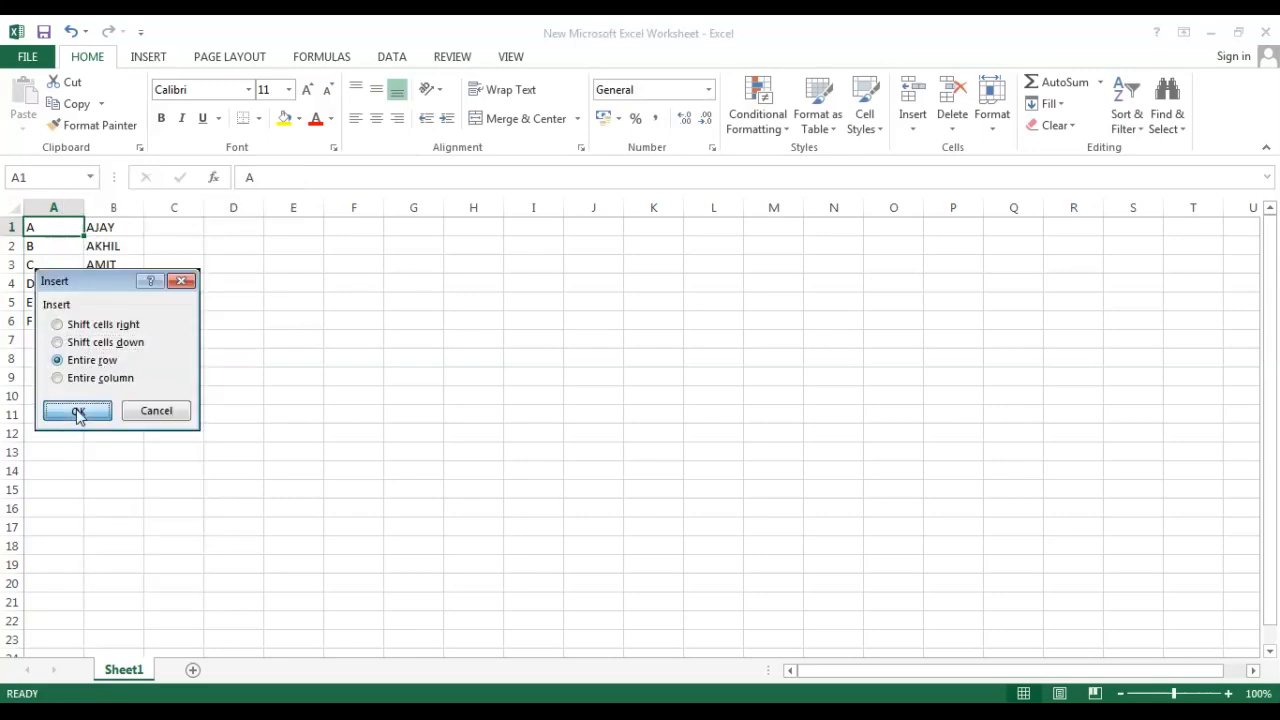
pyautogui.click(284, 394)
# Enter the heading NAME in cell B1.
pyautogui.moveTo(52, 226); pyautogui.dragTo(101, 227)
pyautogui.click(118, 228)
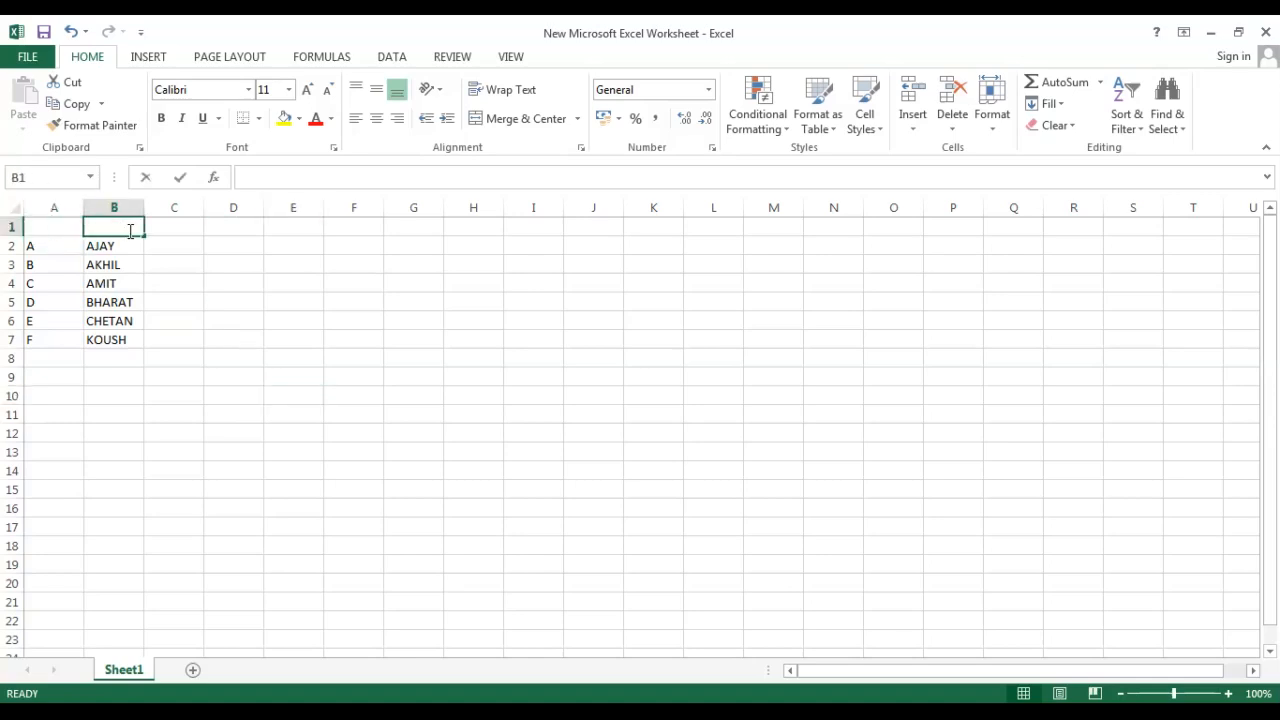
pyautogui.write('NAME')
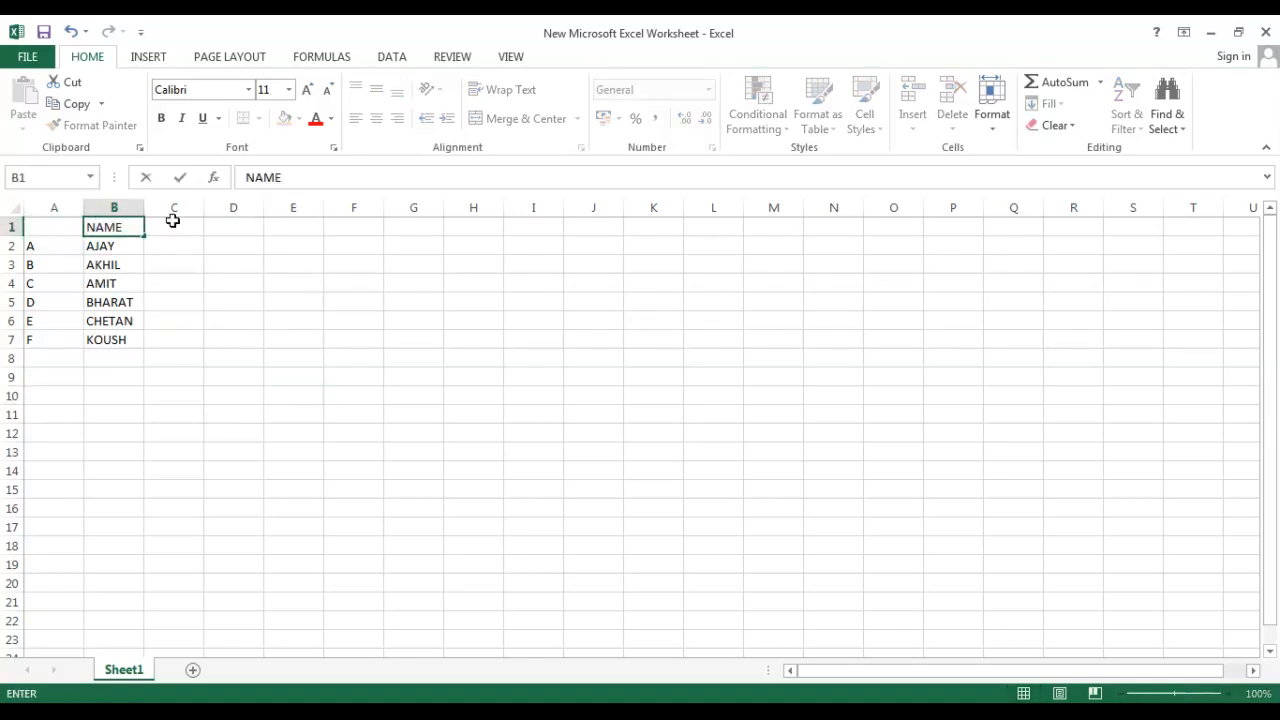
# Enter the heading CLASS in cell C1.
pyautogui.click(178, 220)
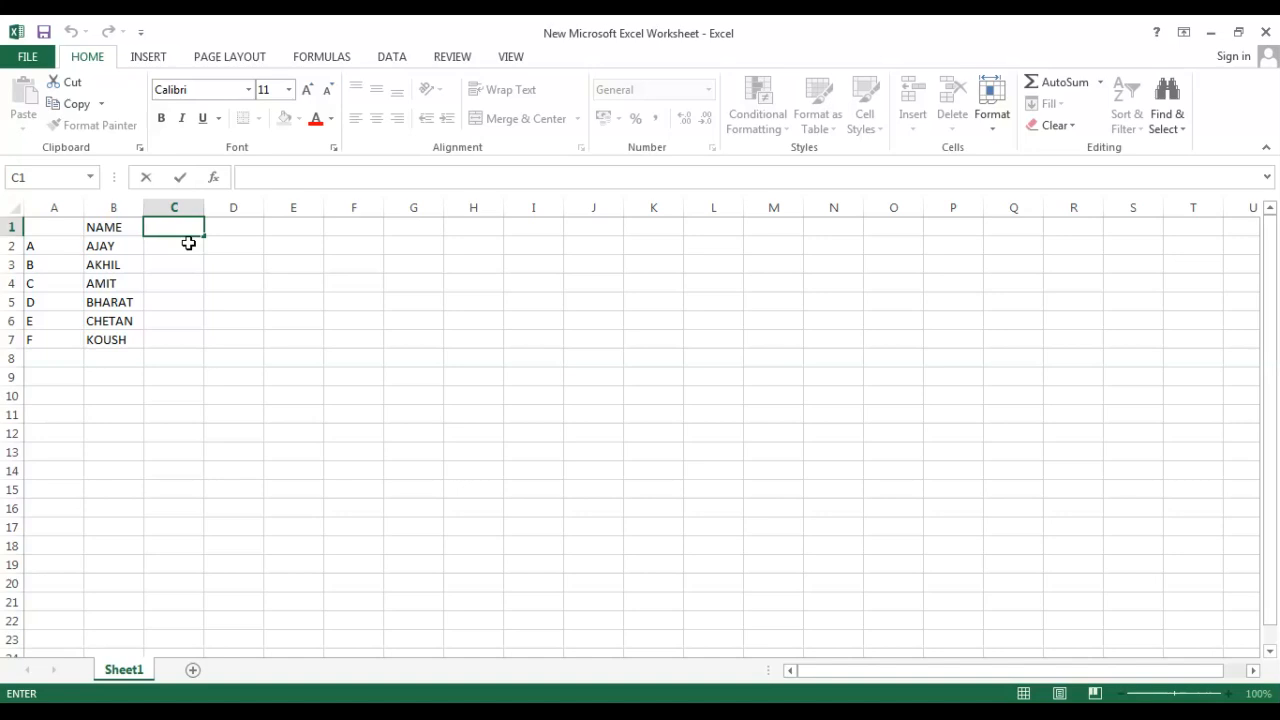
pyautogui.write('CLASS')
pyautogui.click(186, 244)
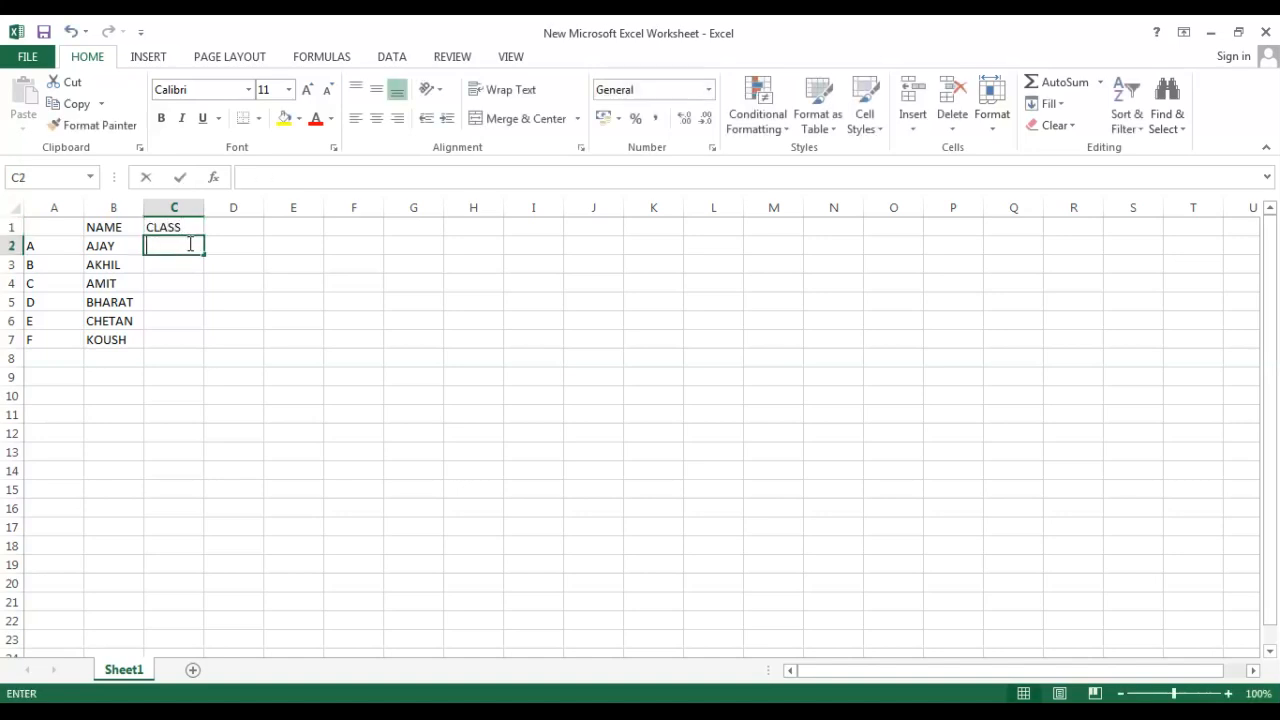
# Enter 4 as the class for all six students in C2 through C7.
pyautogui.write('4')
pyautogui.hotkey('ctrl', 'Return')
pyautogui.press('Return')
pyautogui.write('4 4')
pyautogui.press('Return')
pyautogui.write('4')
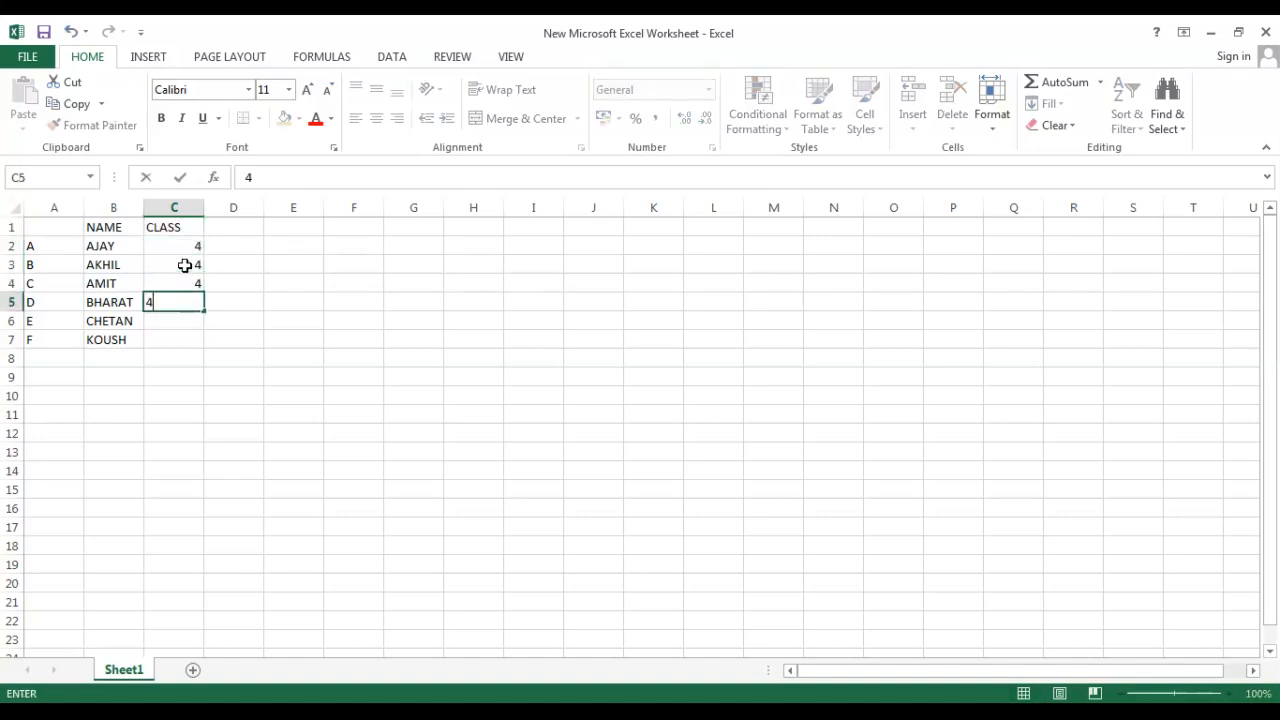
pyautogui.press('Return')
pyautogui.write('4')
pyautogui.press('Return')
pyautogui.write('4')
pyautogui.press('Return')
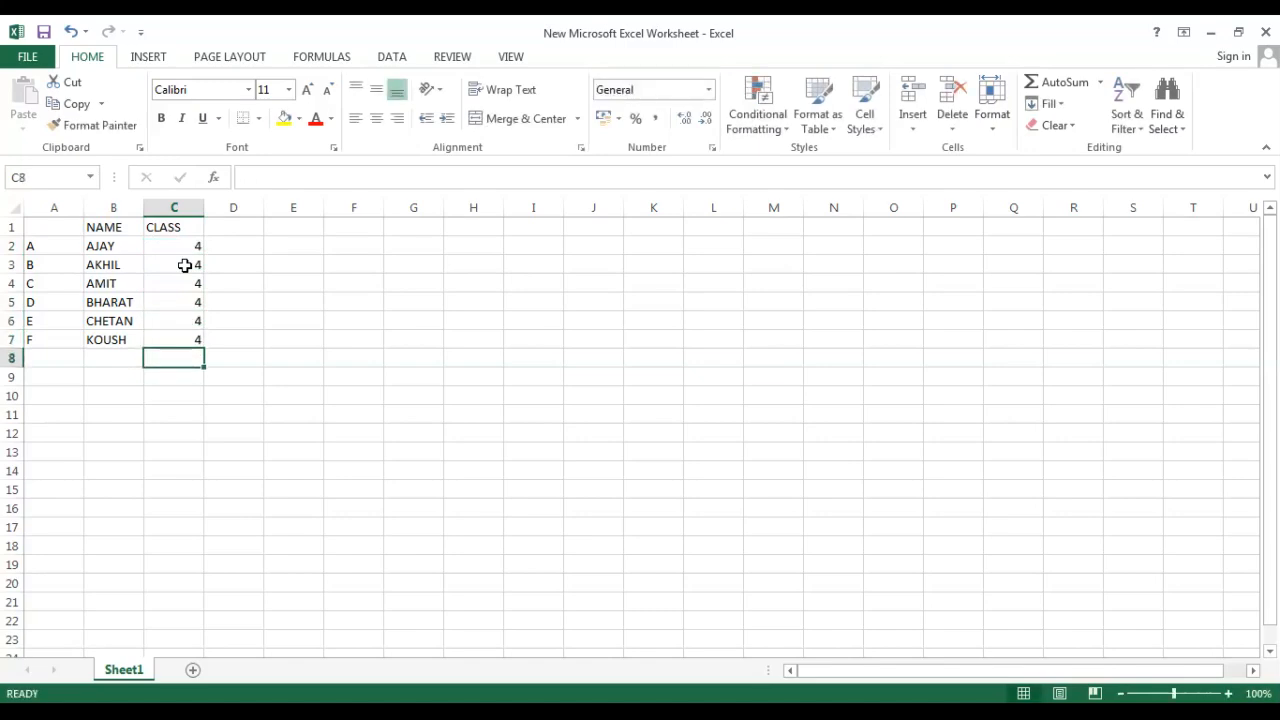
# Enter the heading CITY in cell D1.
pyautogui.click(222, 227)
pyautogui.write('Cl')
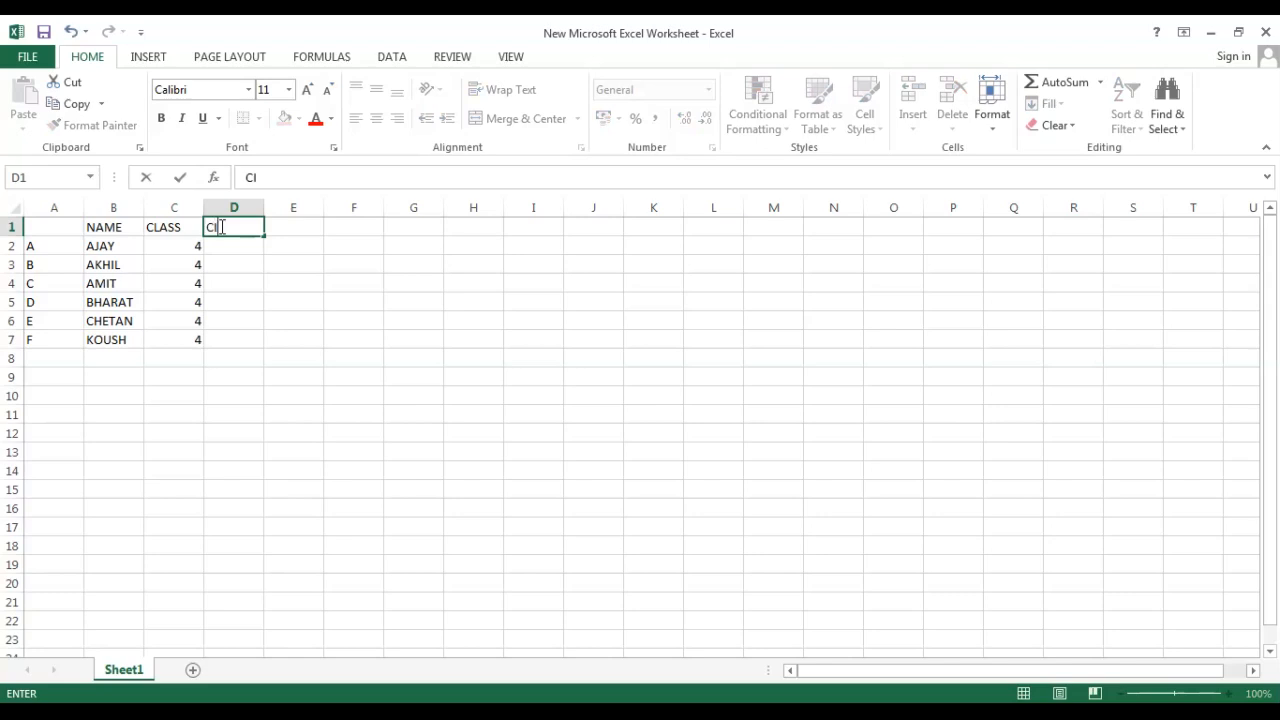
pyautogui.write('TY')
pyautogui.press('Return')
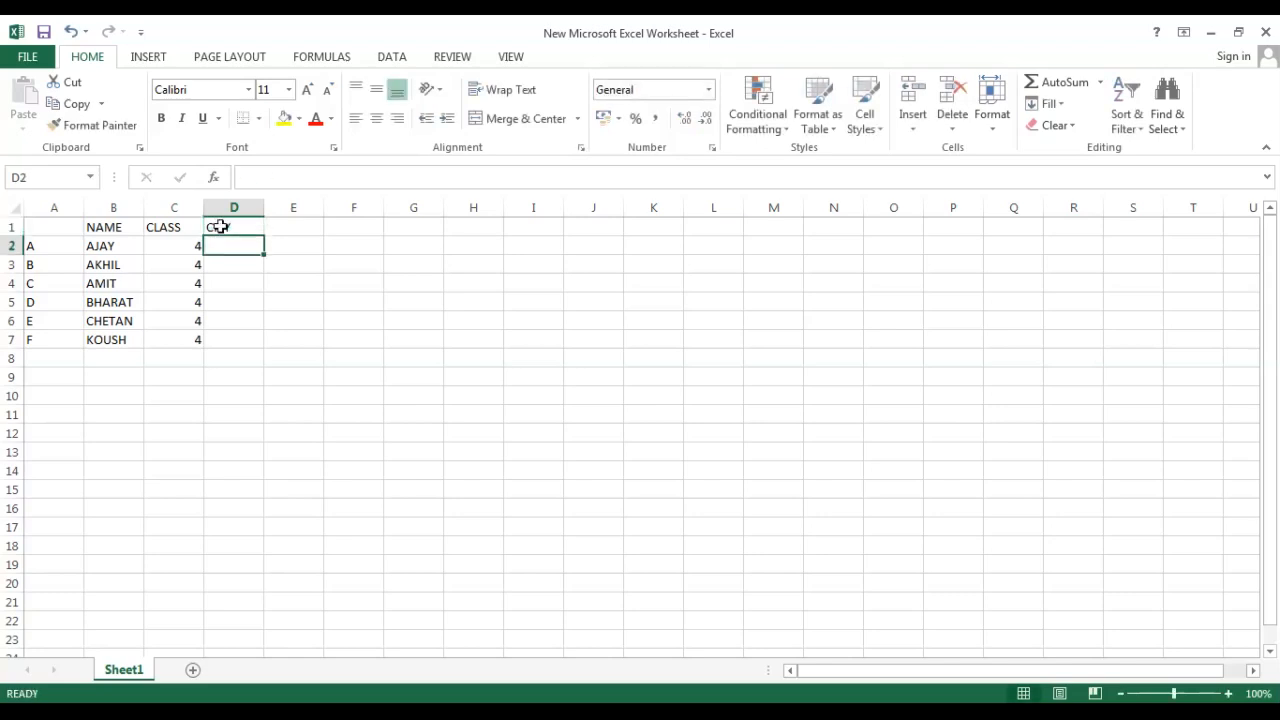
# Enter JAIPUR in cell D2 and fill it down through D4.
pyautogui.write('A')
pyautogui.press('Return')
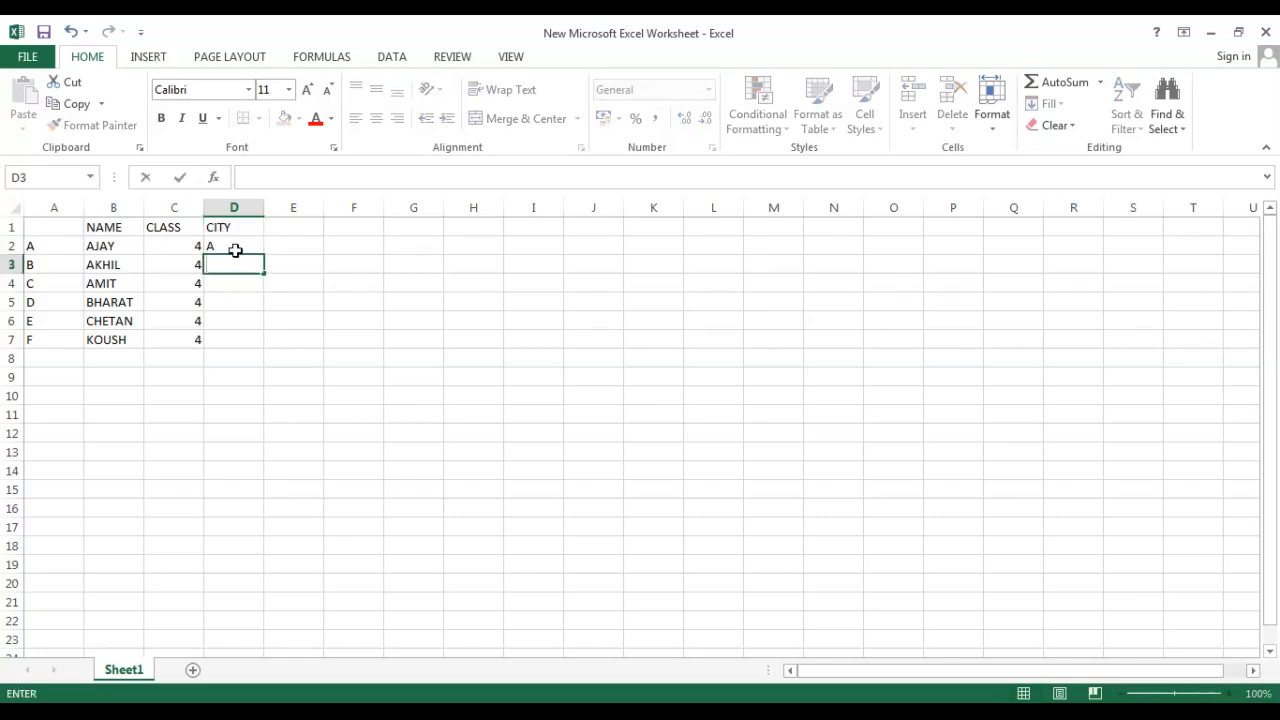
pyautogui.click(233, 247)
pyautogui.press('BackSpace')
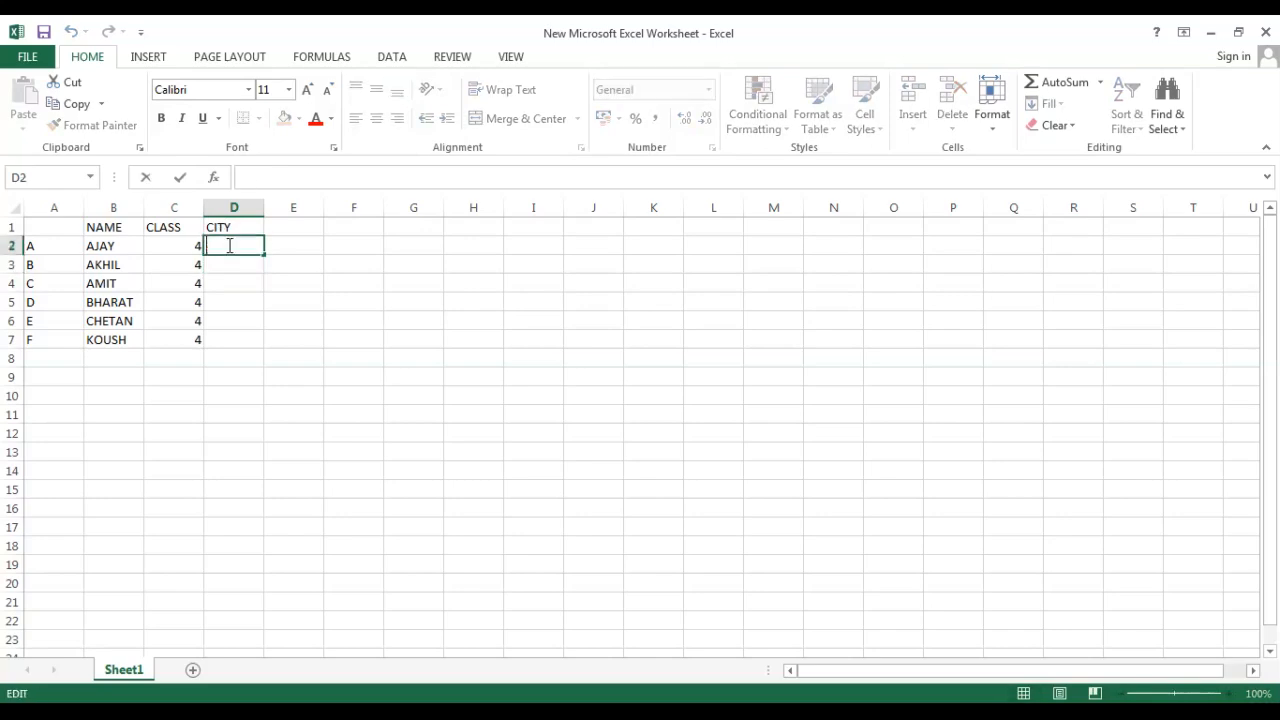
pyautogui.write('JAIPUR')
pyautogui.press('Return')
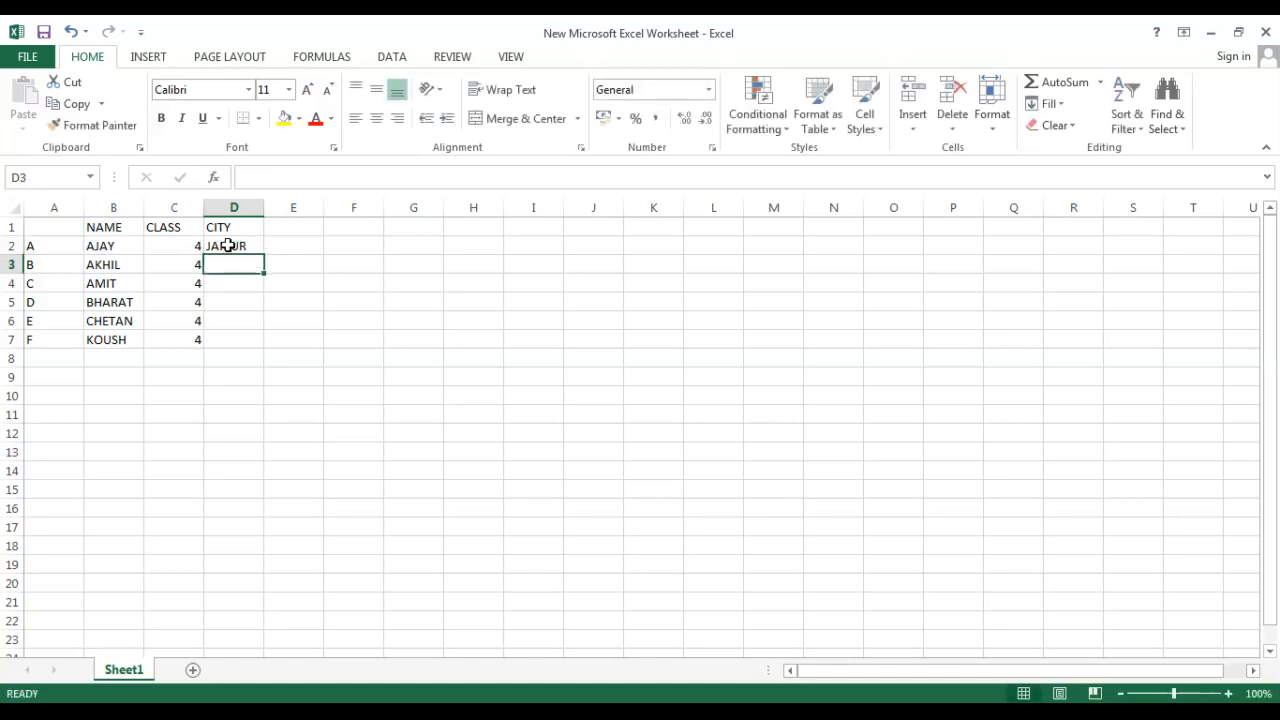
pyautogui.click(228, 245)
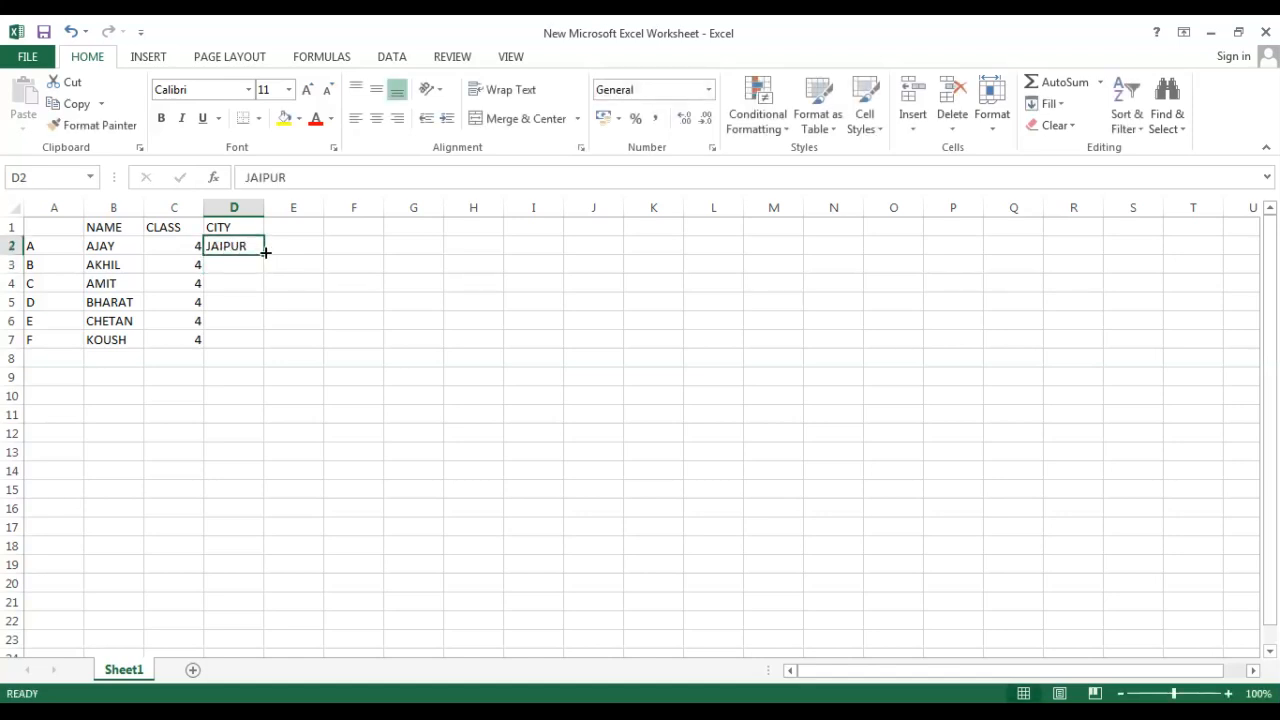
pyautogui.moveTo(265, 252); pyautogui.dragTo(254, 290)
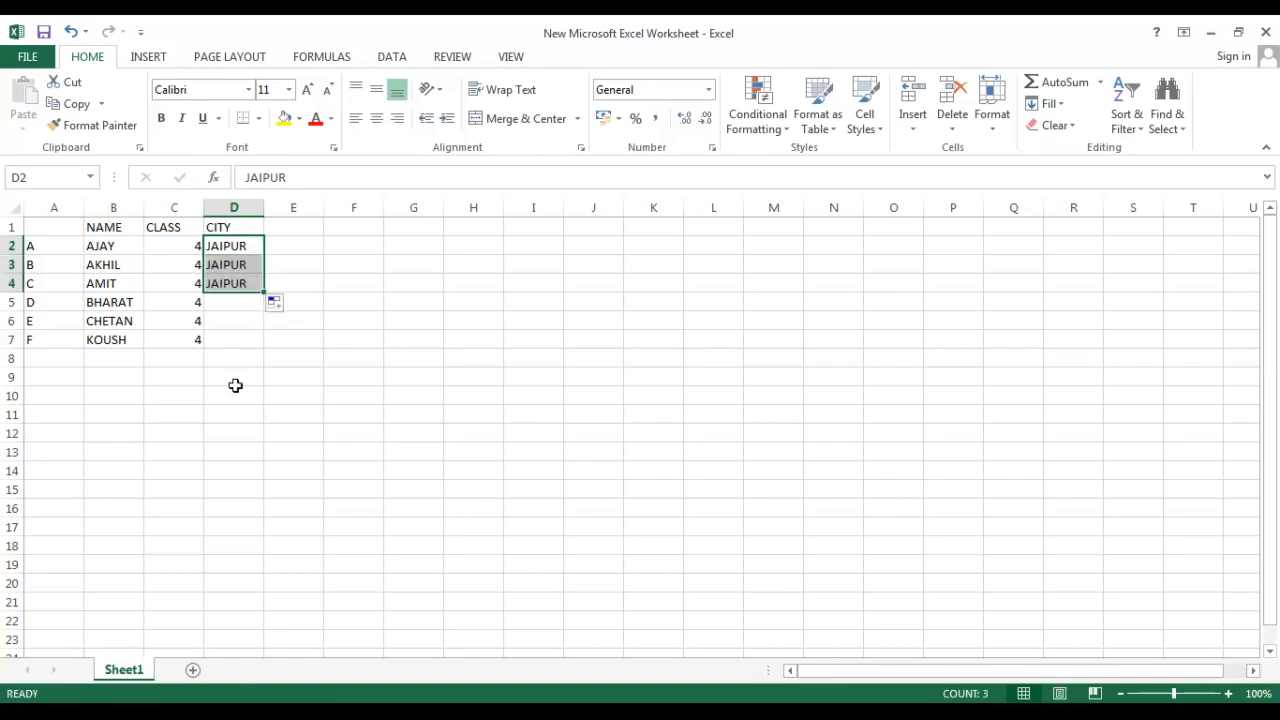
# Enter KOTA in cell D5 and fill it down through D7.
pyautogui.doubleClick(233, 308)
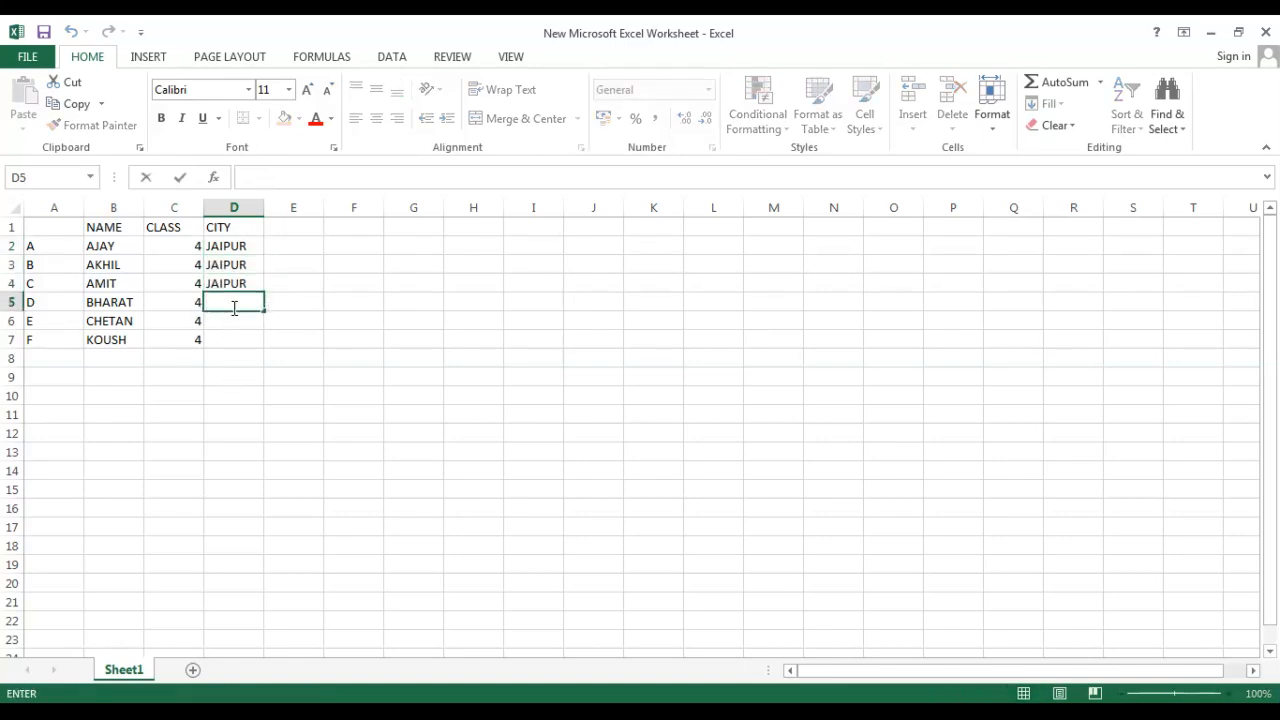
pyautogui.write('KOTA')
pyautogui.click(234, 341)
pyautogui.click(251, 303)
pyautogui.moveTo(265, 314); pyautogui.dragTo(266, 343)
pyautogui.click(346, 338)
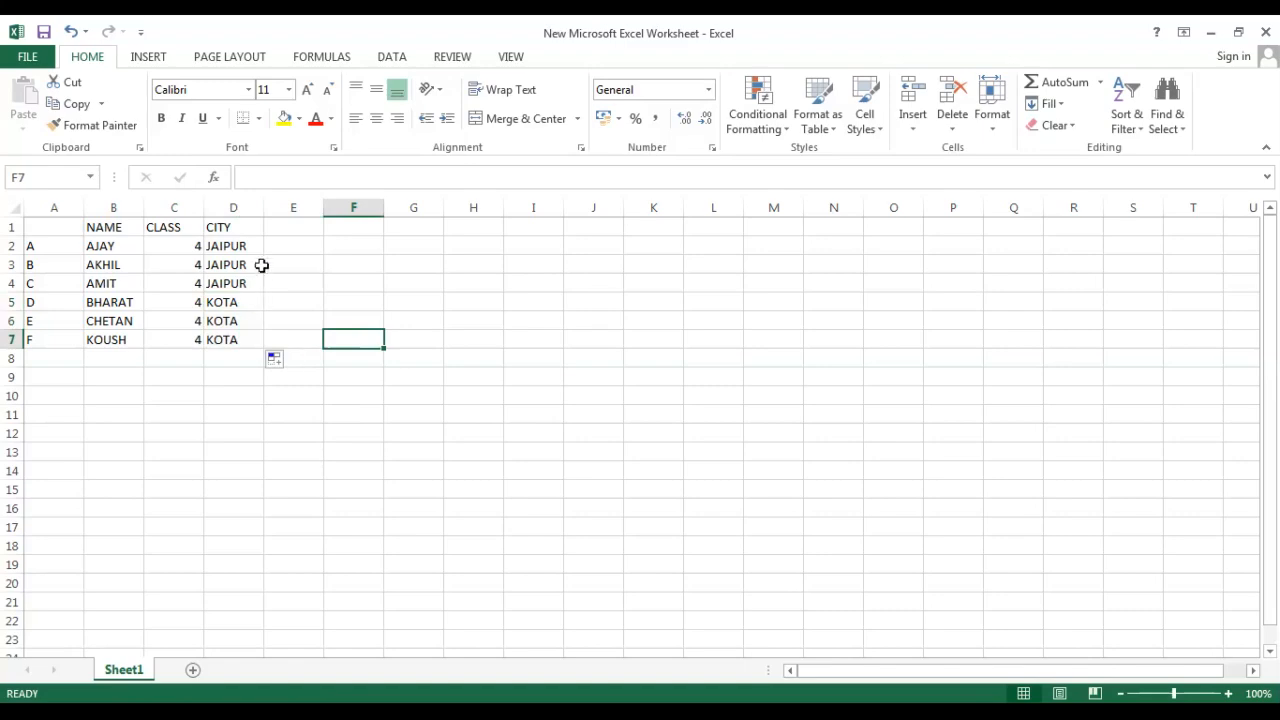
# Enter the heading SCHOOL in cell E1.
pyautogui.click(294, 227)
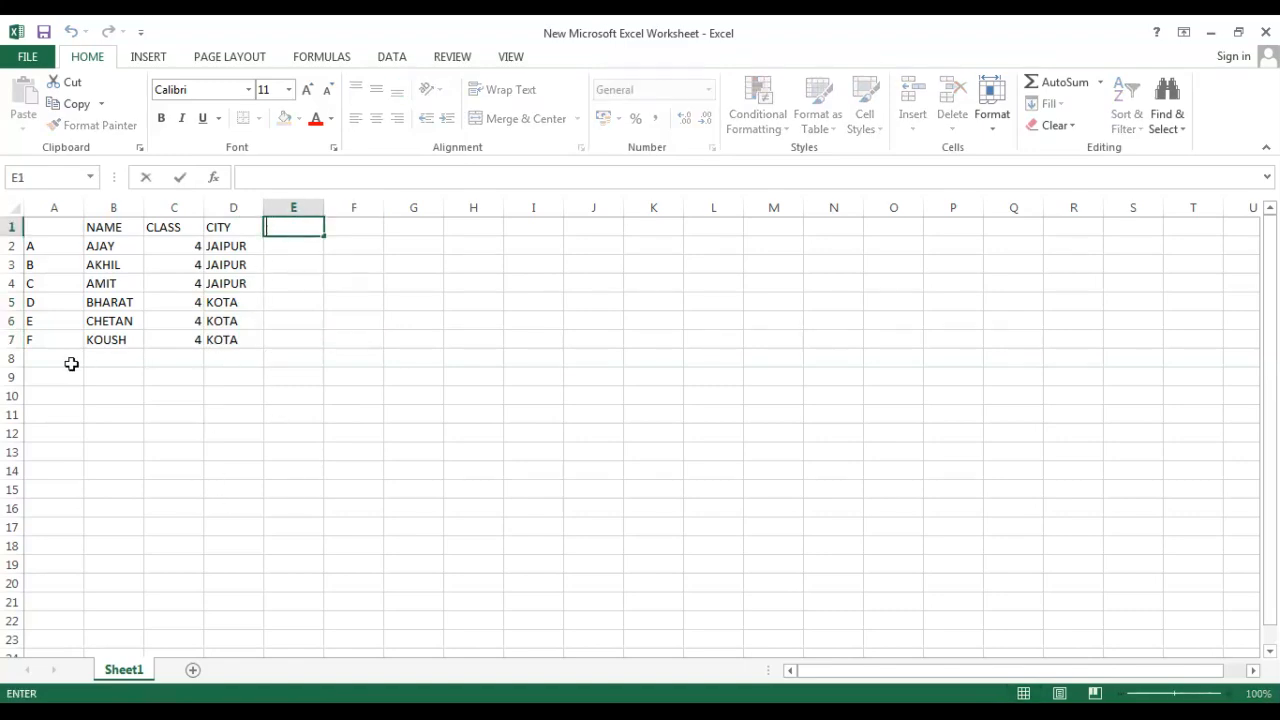
pyautogui.write('SCHOOL')
pyautogui.click(297, 249)
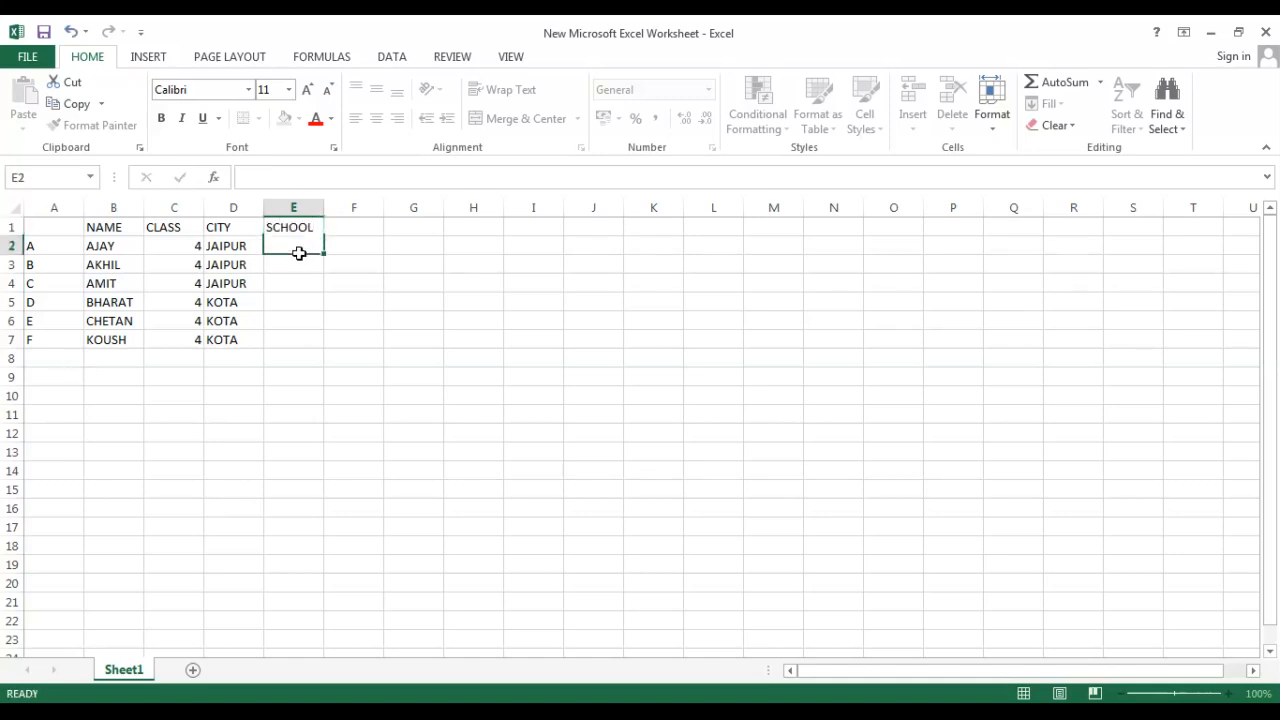
# Enter XYZ in cell E2 and copy it into E4, E6 and E7.
pyautogui.write('XYZ')
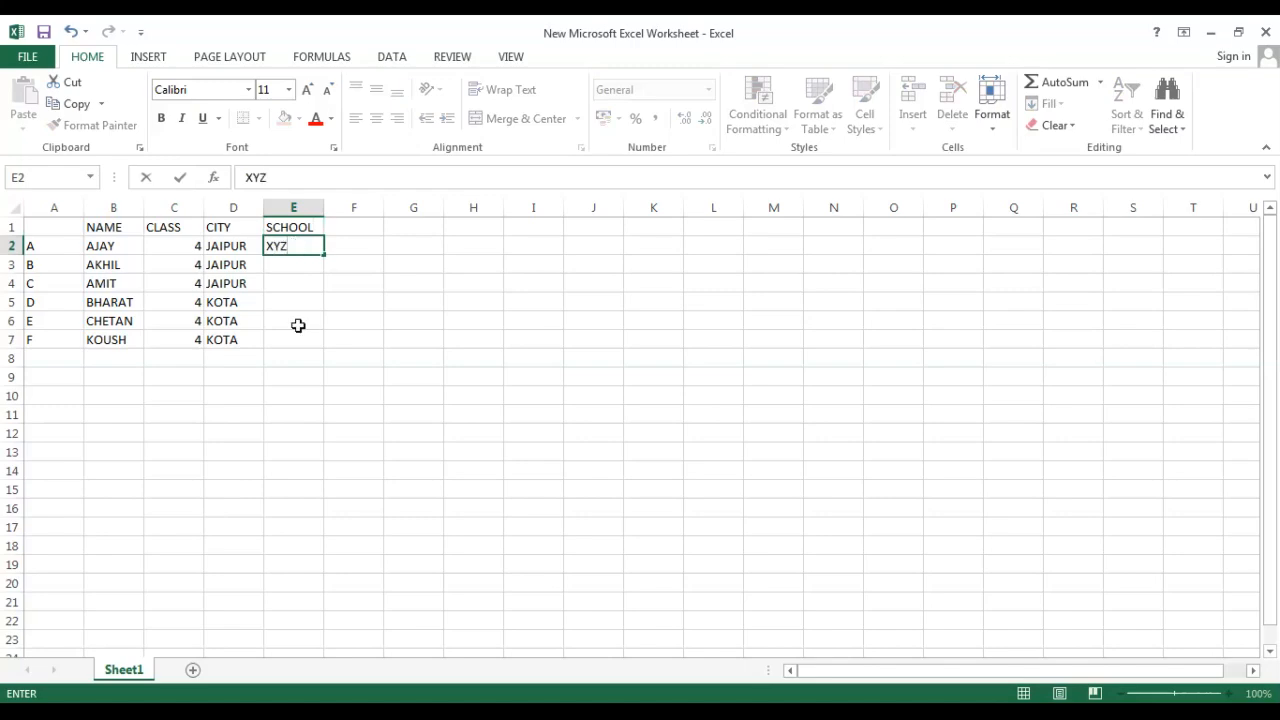
pyautogui.click(298, 338)
pyautogui.click(291, 247)
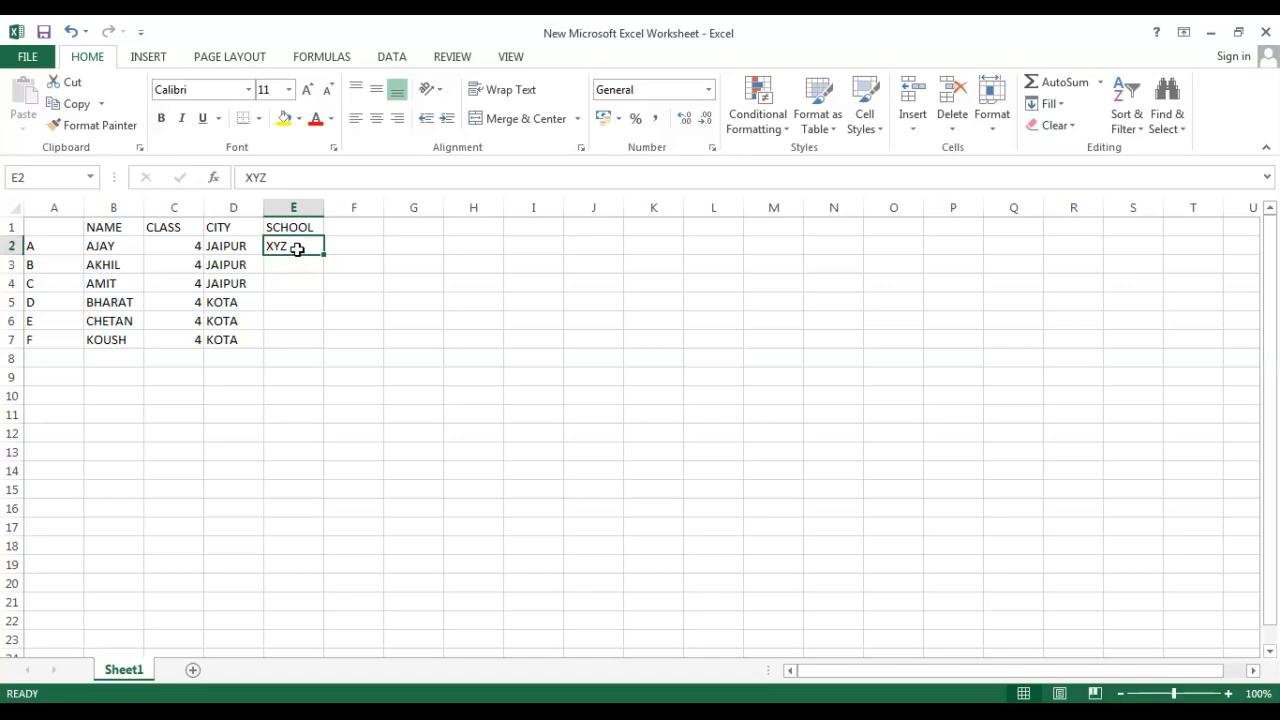
pyautogui.hotkey('ctrl', 'c')
pyautogui.click(297, 283)
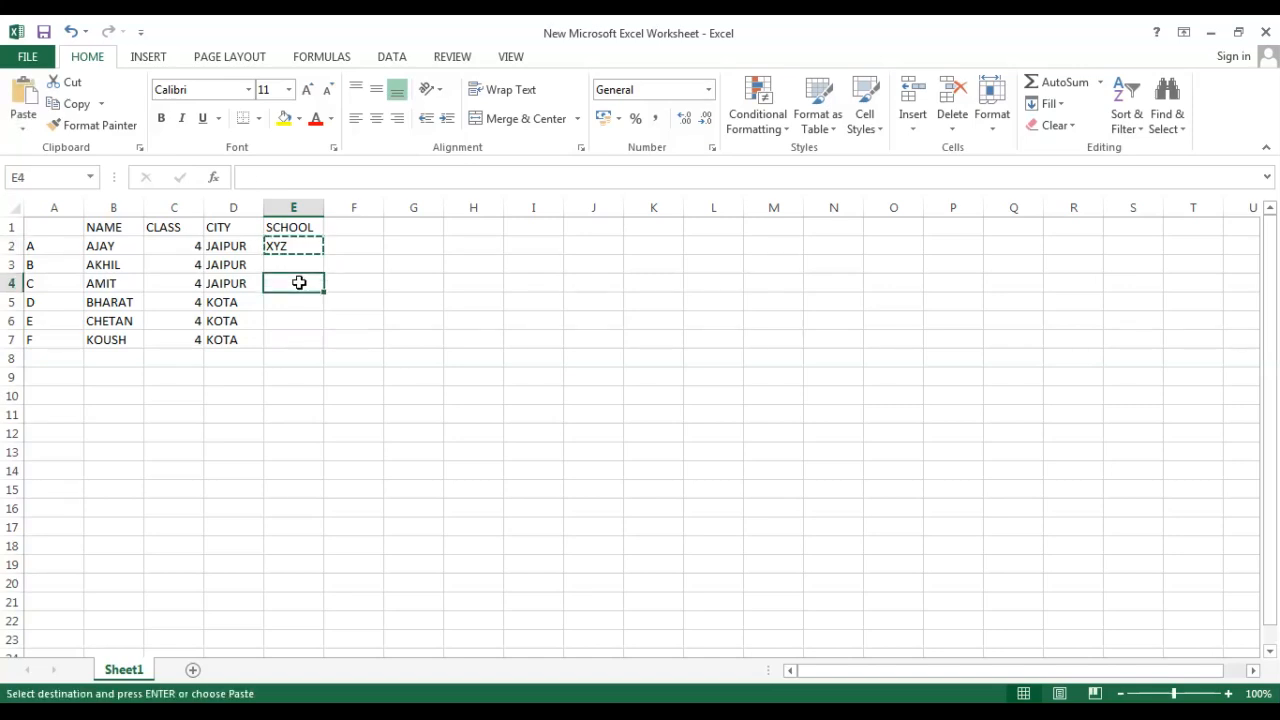
pyautogui.hotkey('ctrl', 'v')
pyautogui.click(297, 322)
pyautogui.hotkey('ctrl', 'v')
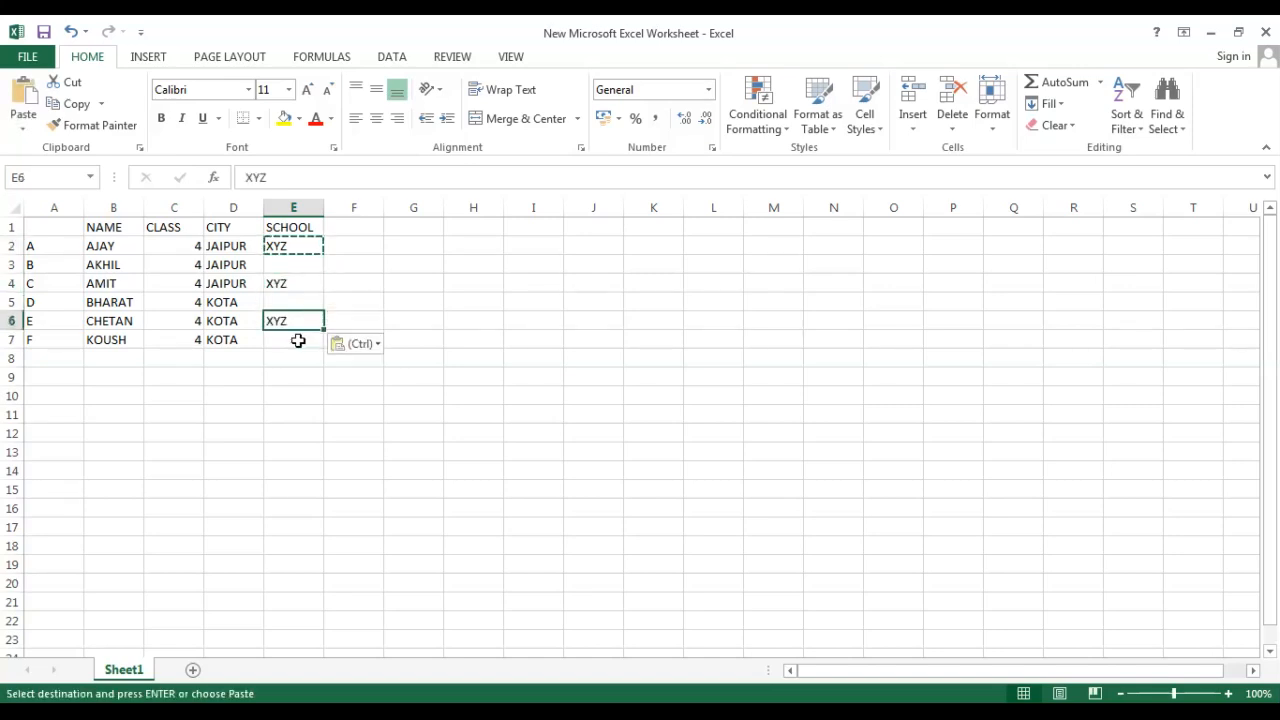
pyautogui.click(297, 341)
pyautogui.hotkey('ctrl', 'v')
# Enter ABC as the school in cells E3 and E5.
pyautogui.click(291, 264)
pyautogui.write('AB')
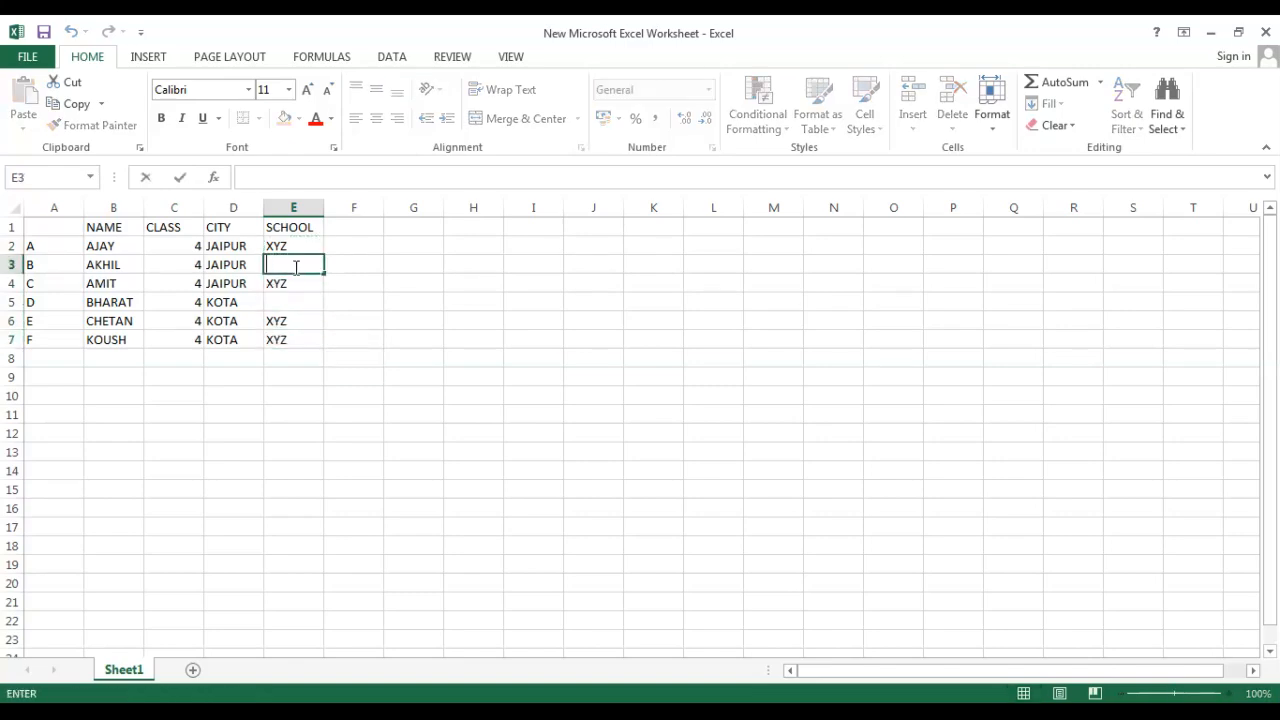
pyautogui.write('C')
pyautogui.click(293, 298)
pyautogui.write('A')
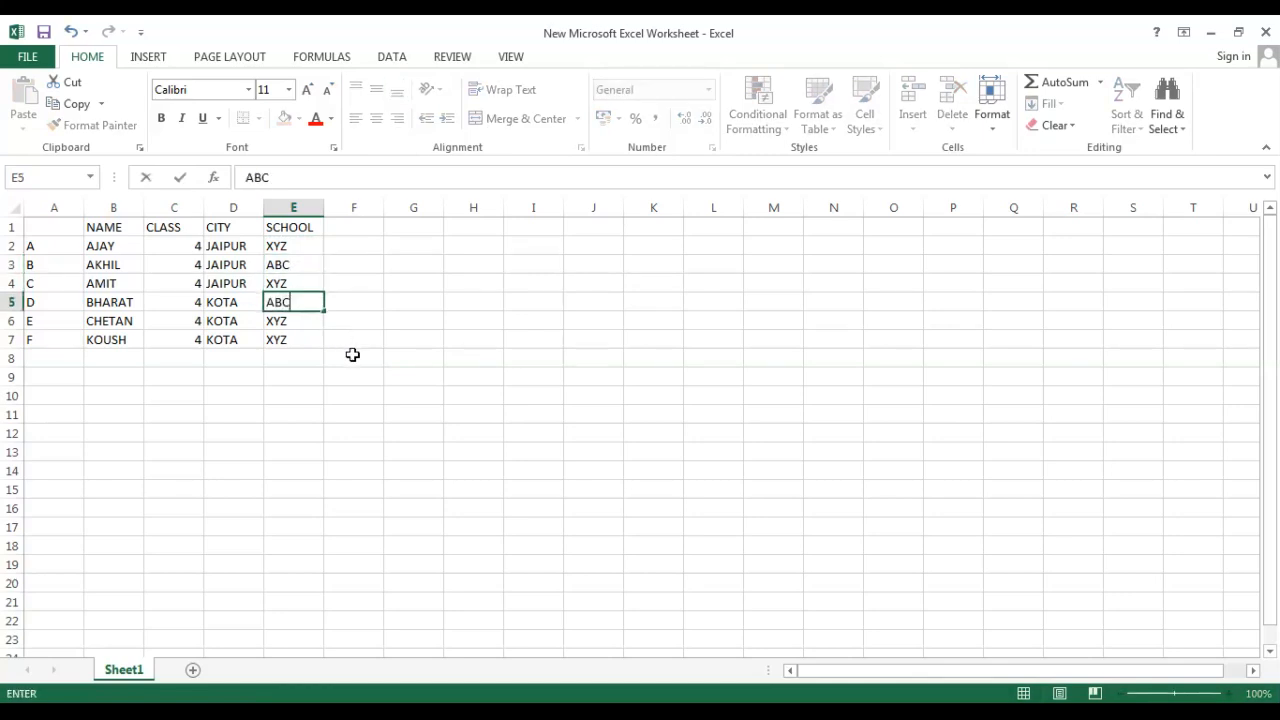
pyautogui.click(351, 357)
# Enter the heading FATHER NAME in cell F1 and widen column F to fit it.
pyautogui.click(347, 228)
pyautogui.doubleClick(348, 228)
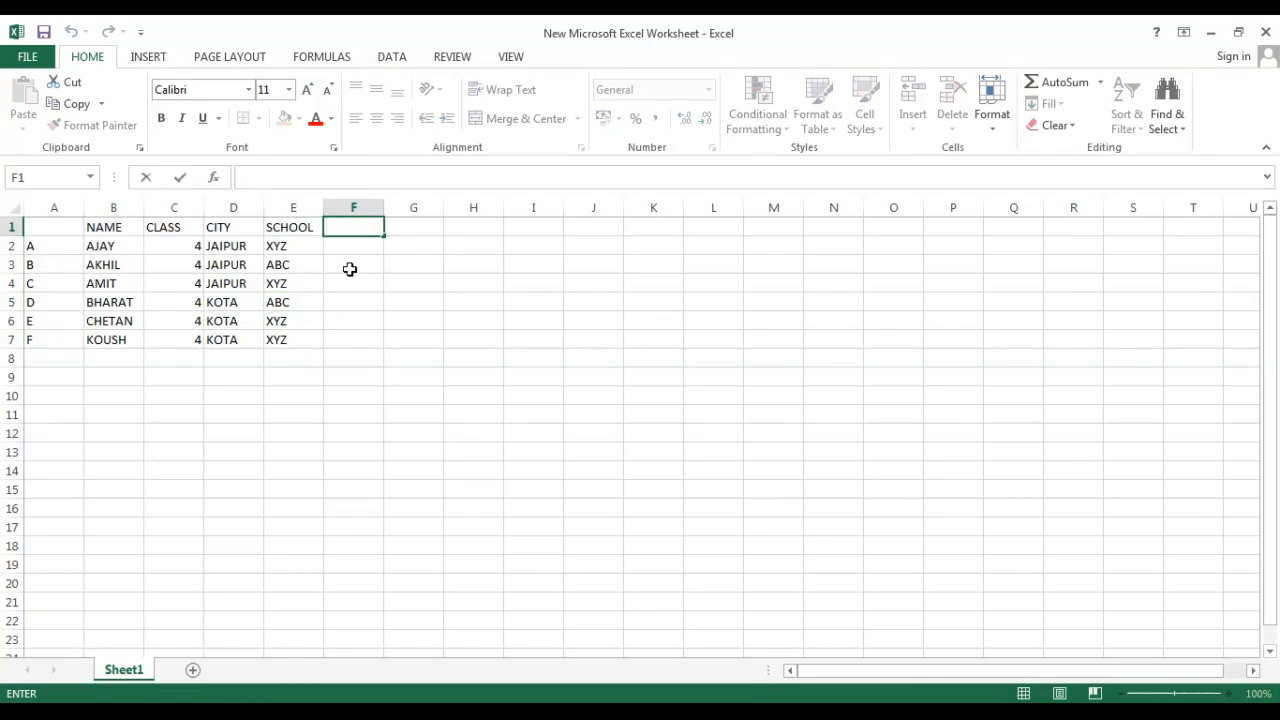
pyautogui.write('FATHER B')
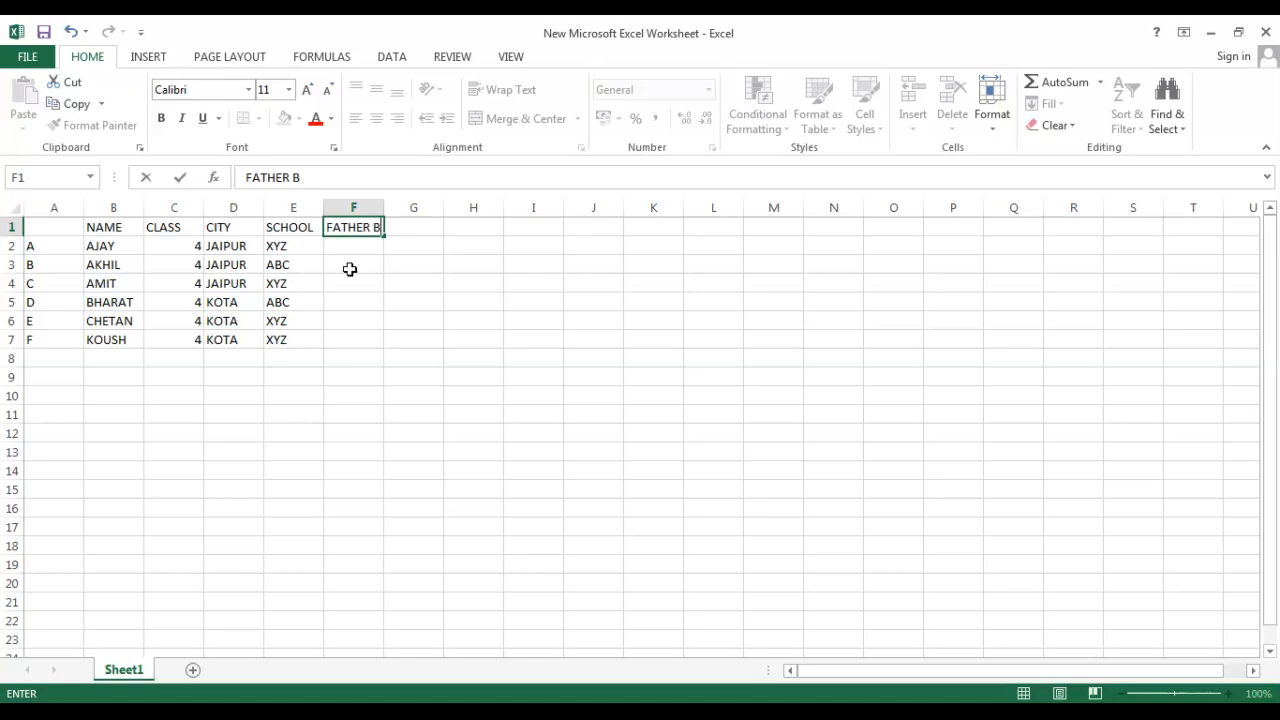
pyautogui.write('AN')
pyautogui.press('BackSpace')
pyautogui.press('BackSpace')
pyautogui.write('NAME')
pyautogui.click(355, 300)
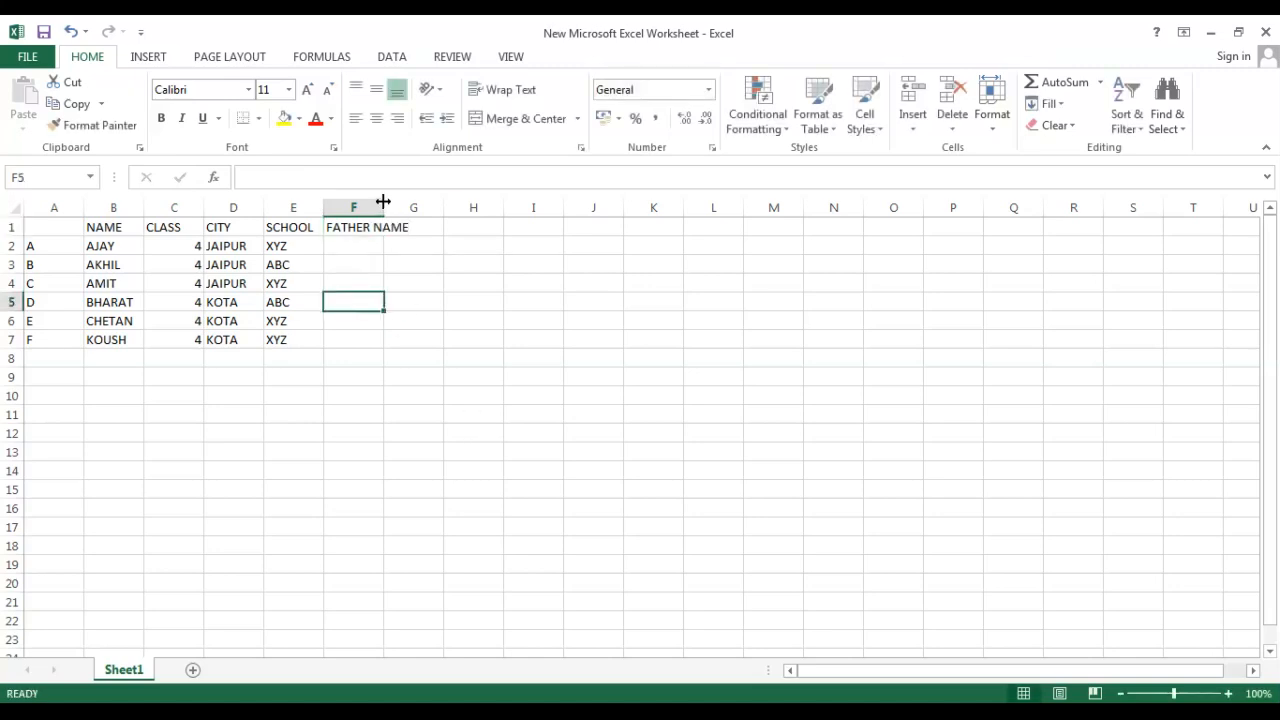
pyautogui.moveTo(383, 202); pyautogui.dragTo(444, 204)
# Enter the heading MOTHER NAME in cell G1 and widen column G to fit it.
pyautogui.click(470, 228)
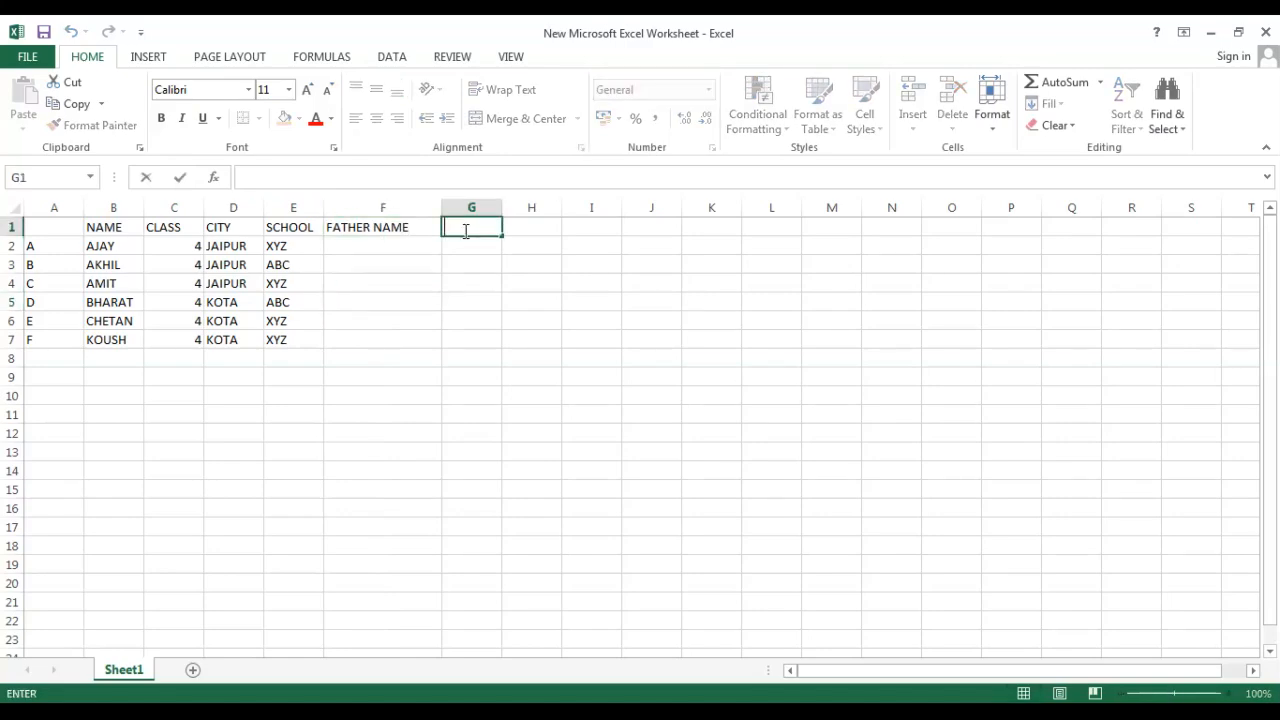
pyautogui.write('MOTHER NAME')
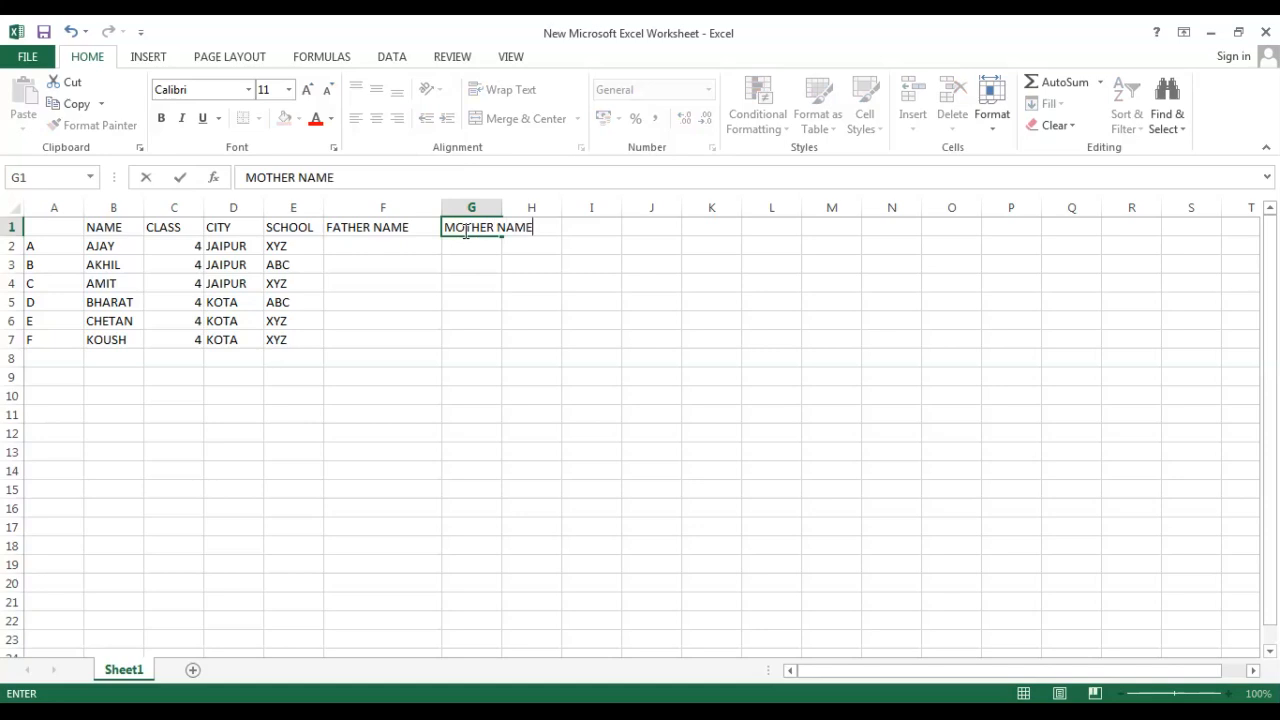
pyautogui.click(557, 320)
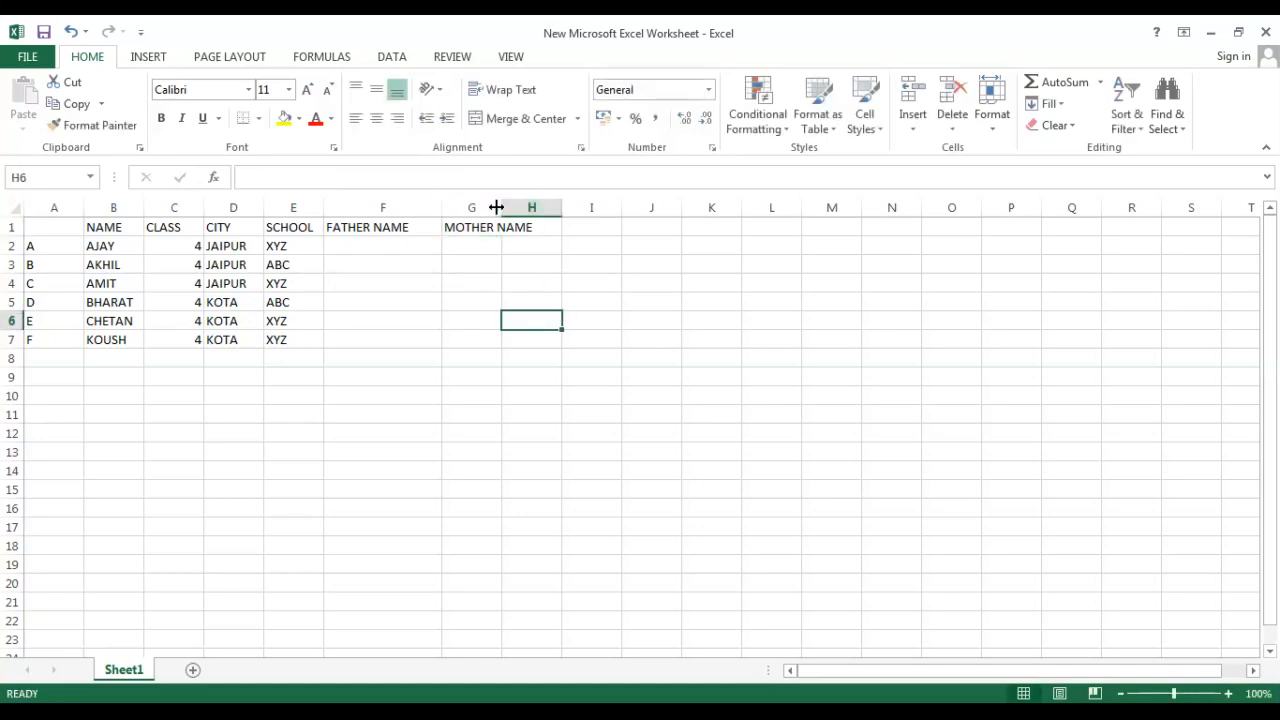
pyautogui.moveTo(502, 207); pyautogui.dragTo(604, 207)
# Enter the father names RAKESH, SUMIT, MANISH, MOHIT, RAHUL and SOURAV in F2 through F7.
pyautogui.click(391, 249)
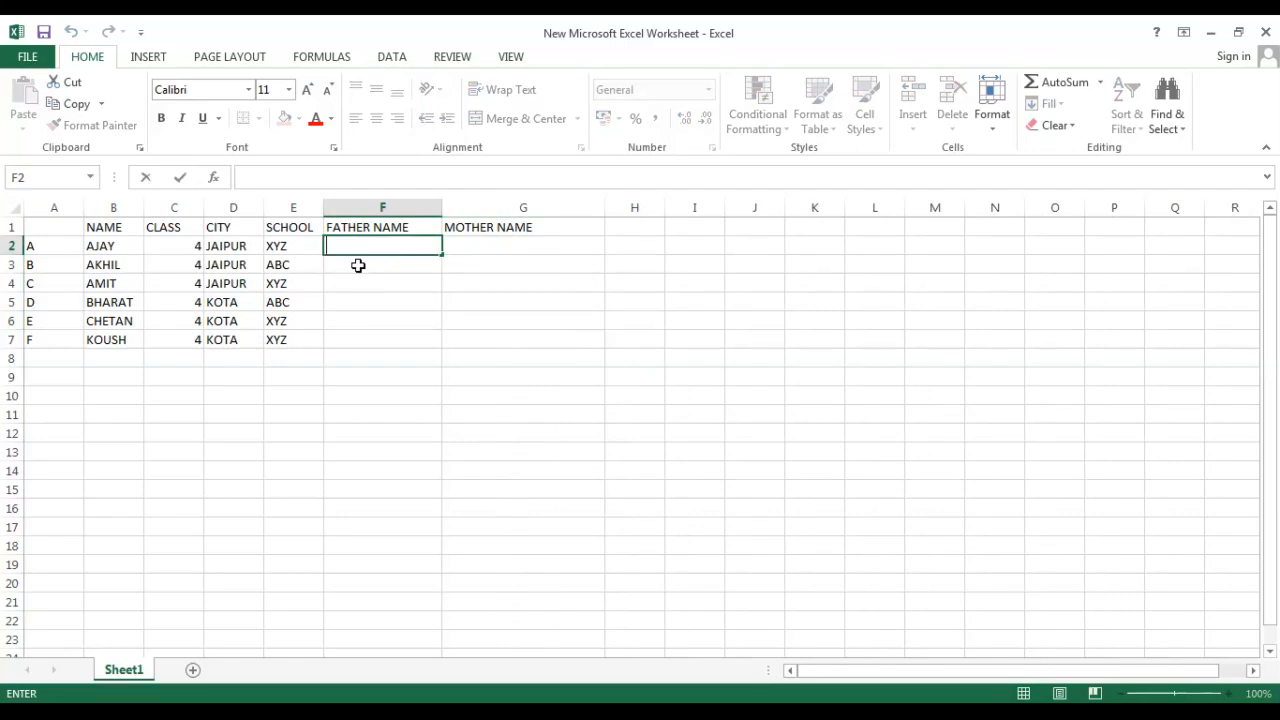
pyautogui.write('RAKESH')
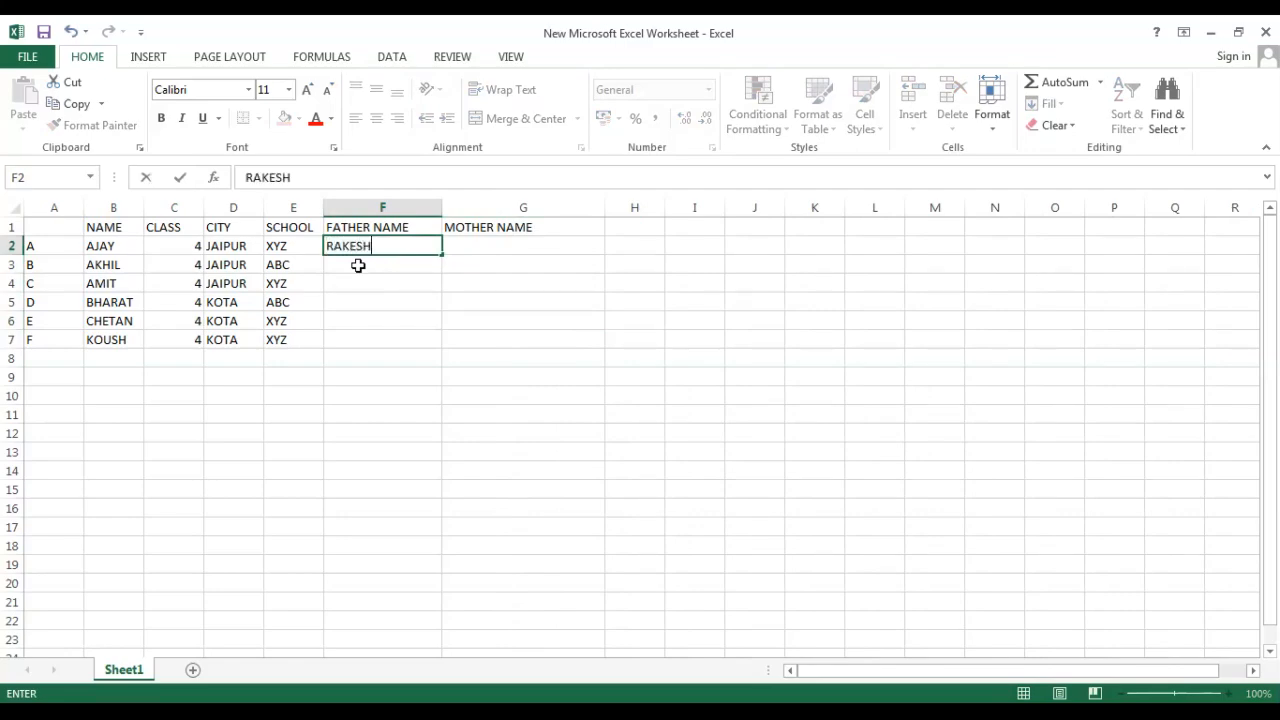
pyautogui.press('Return')
pyautogui.write('SU')
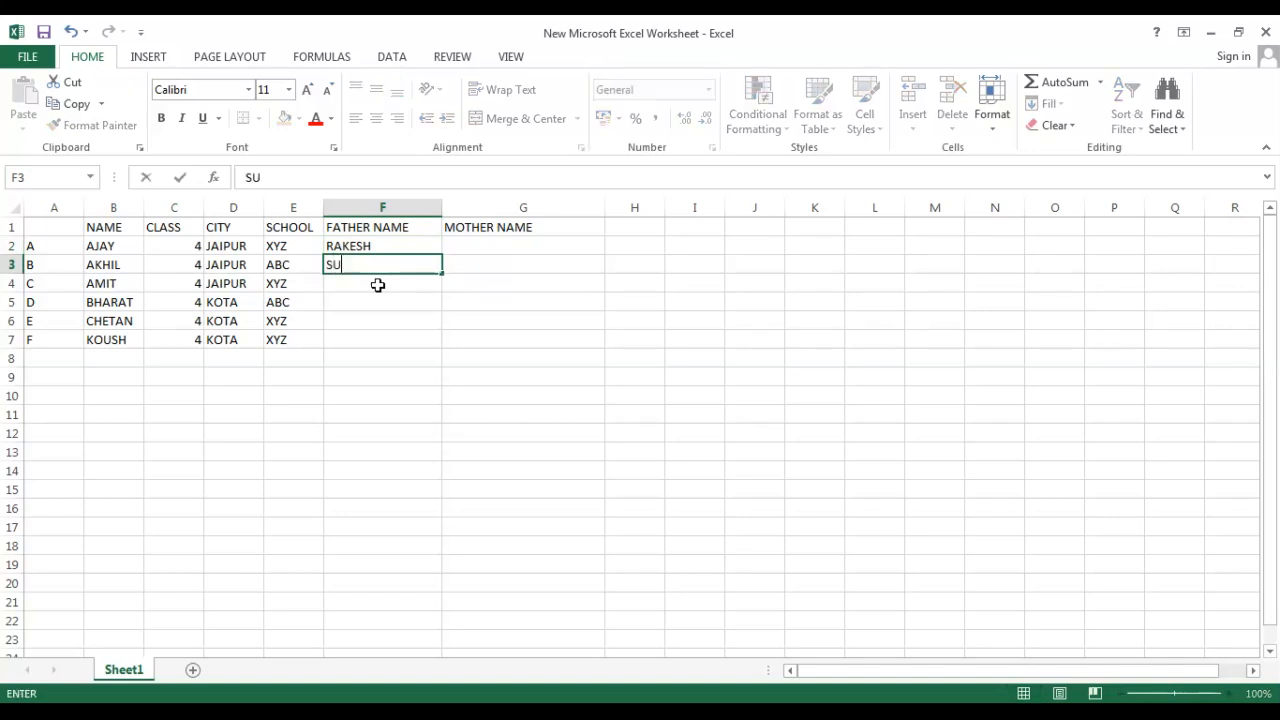
pyautogui.write('MIT')
pyautogui.press('Return')
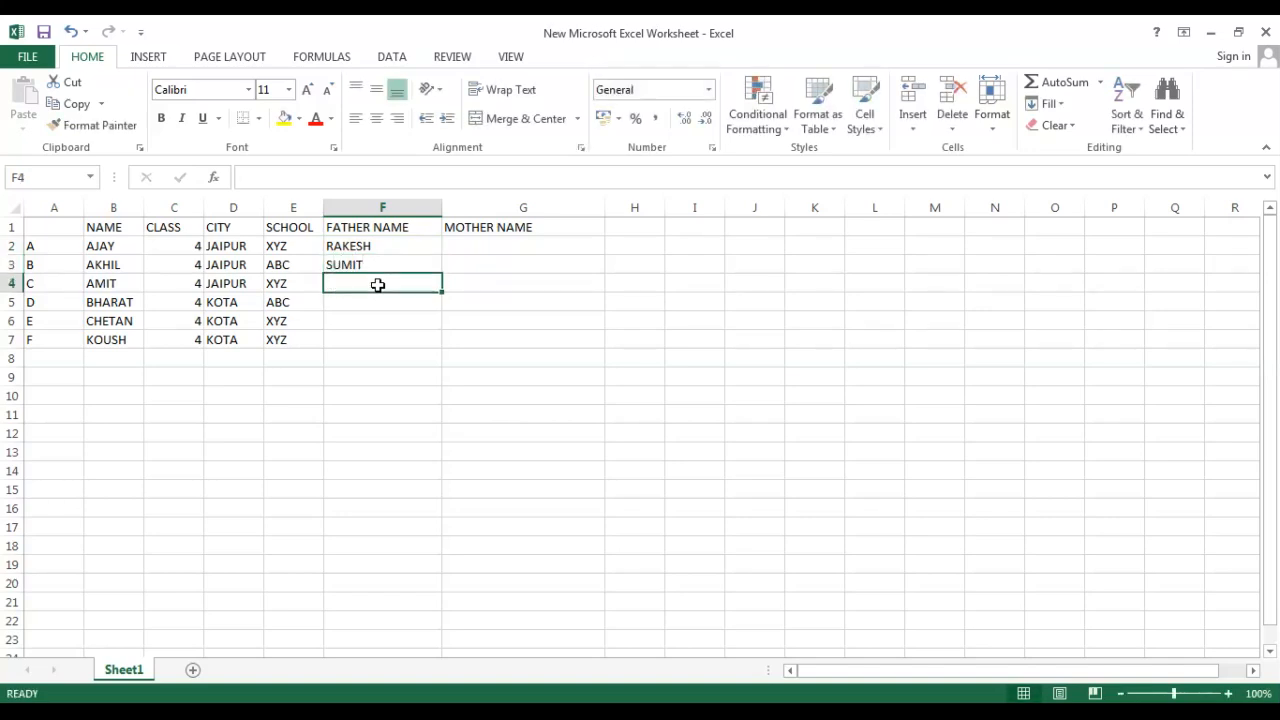
pyautogui.write('MANISH')
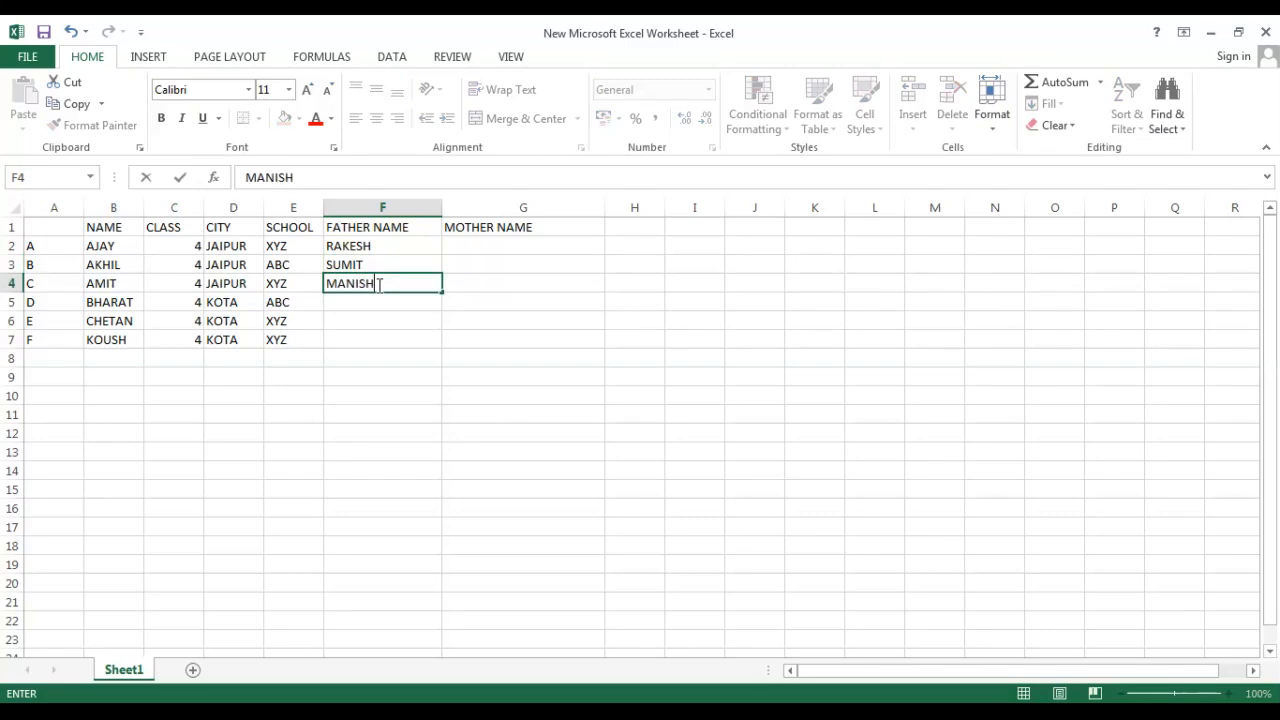
pyautogui.press('Return')
pyautogui.write('MOHIT')
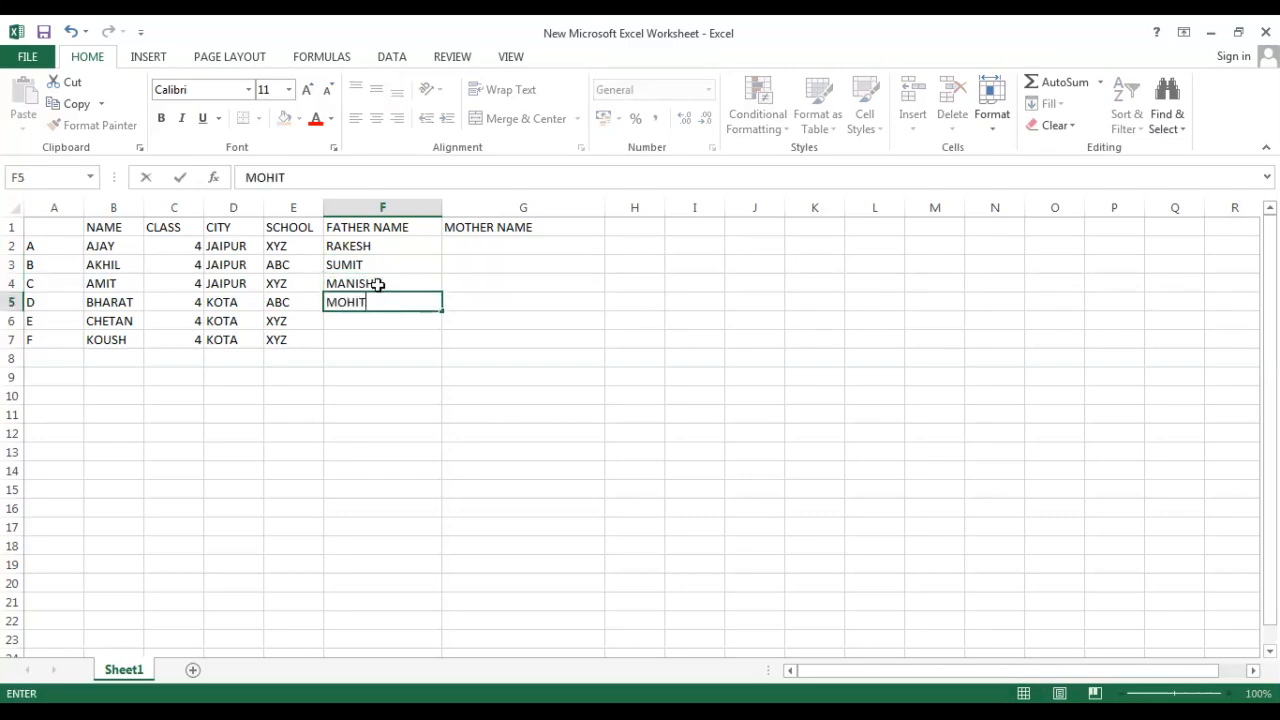
pyautogui.press('Return')
pyautogui.write('R')
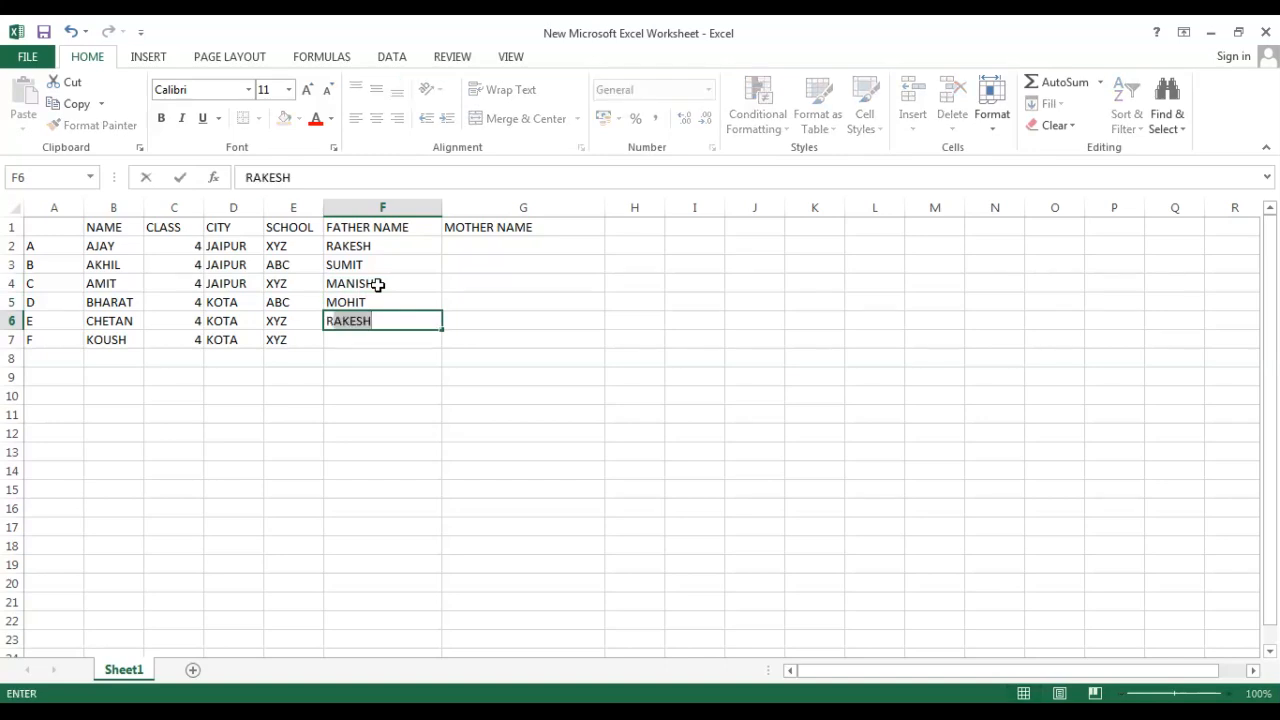
pyautogui.write('AHUL')
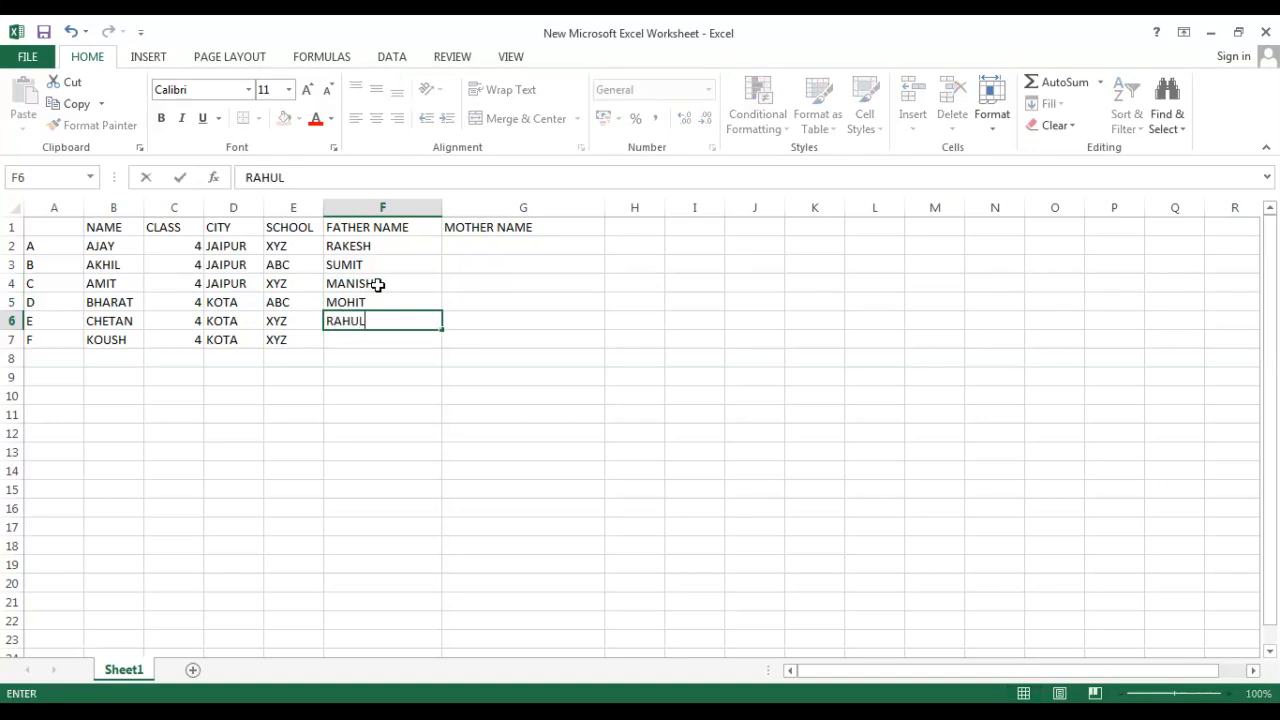
pyautogui.press('Return')
pyautogui.write('SOURAV')
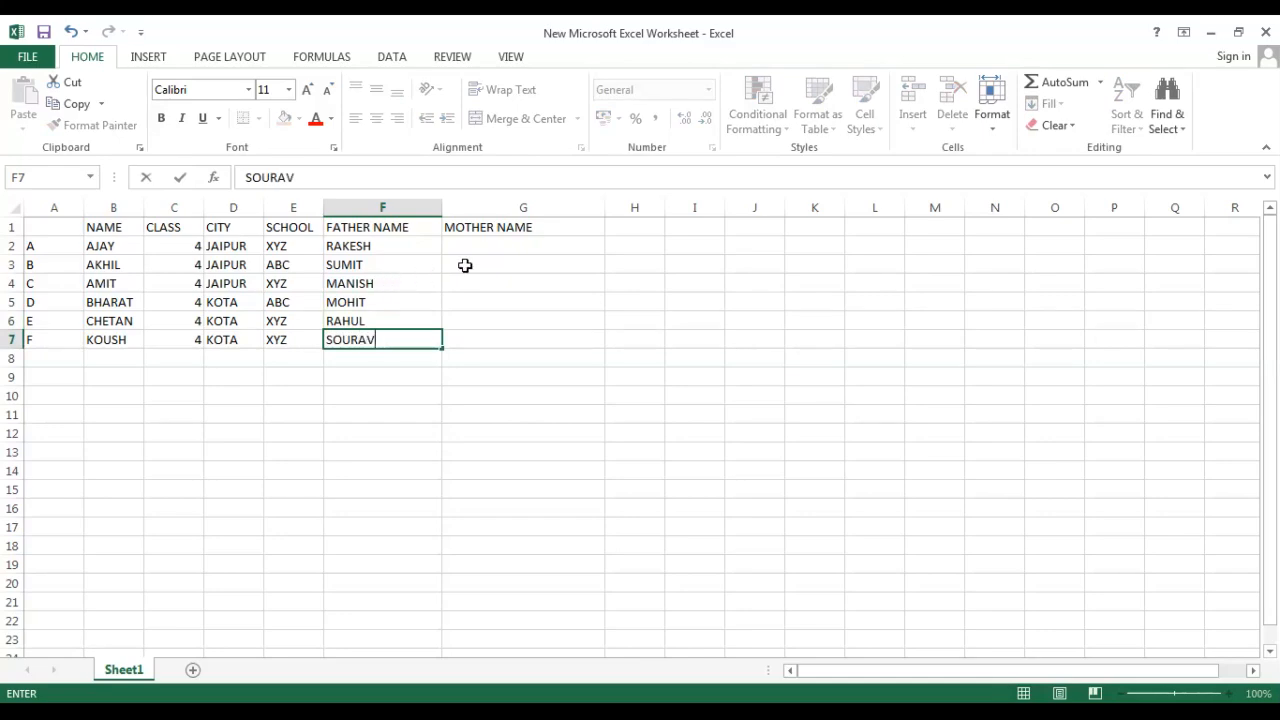
pyautogui.click(465, 266)
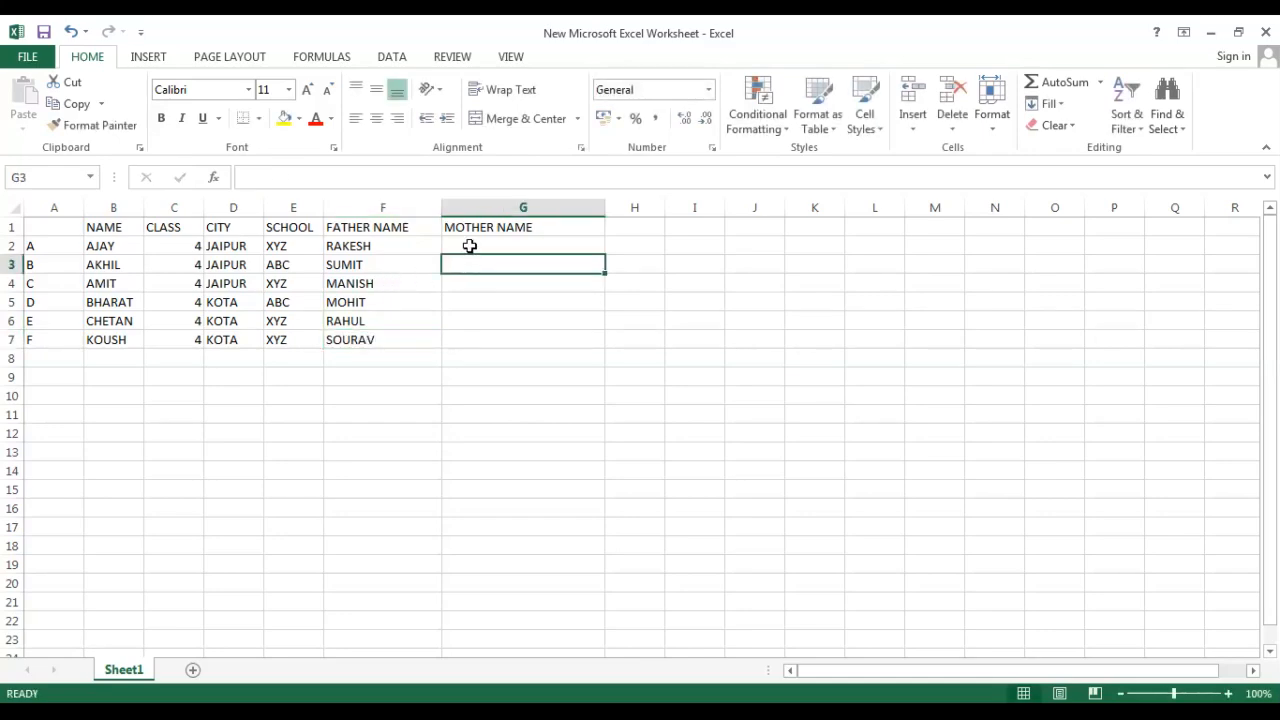
# Widen the NAME column and enter mother names ASHA, MAMTA, LATA, MONIKA, SNEHA and DIVYA in G2 through G7.
pyautogui.click(470, 246)
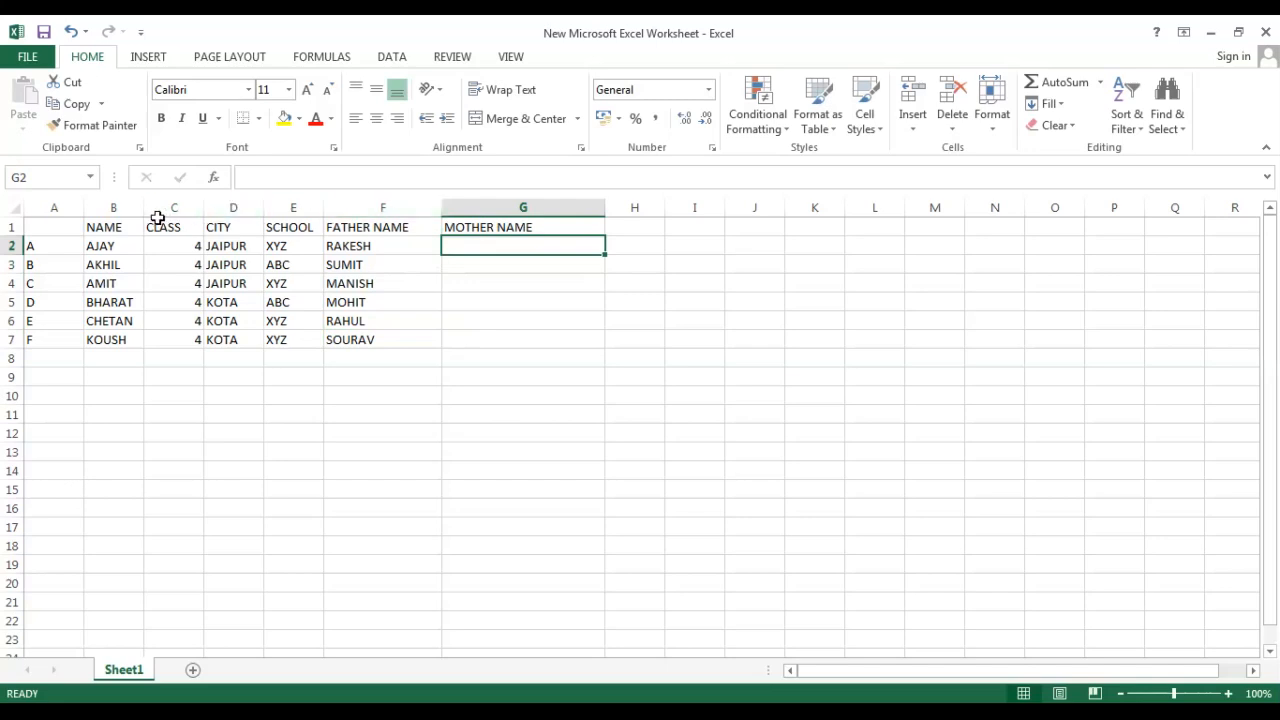
pyautogui.moveTo(144, 209); pyautogui.dragTo(271, 209)
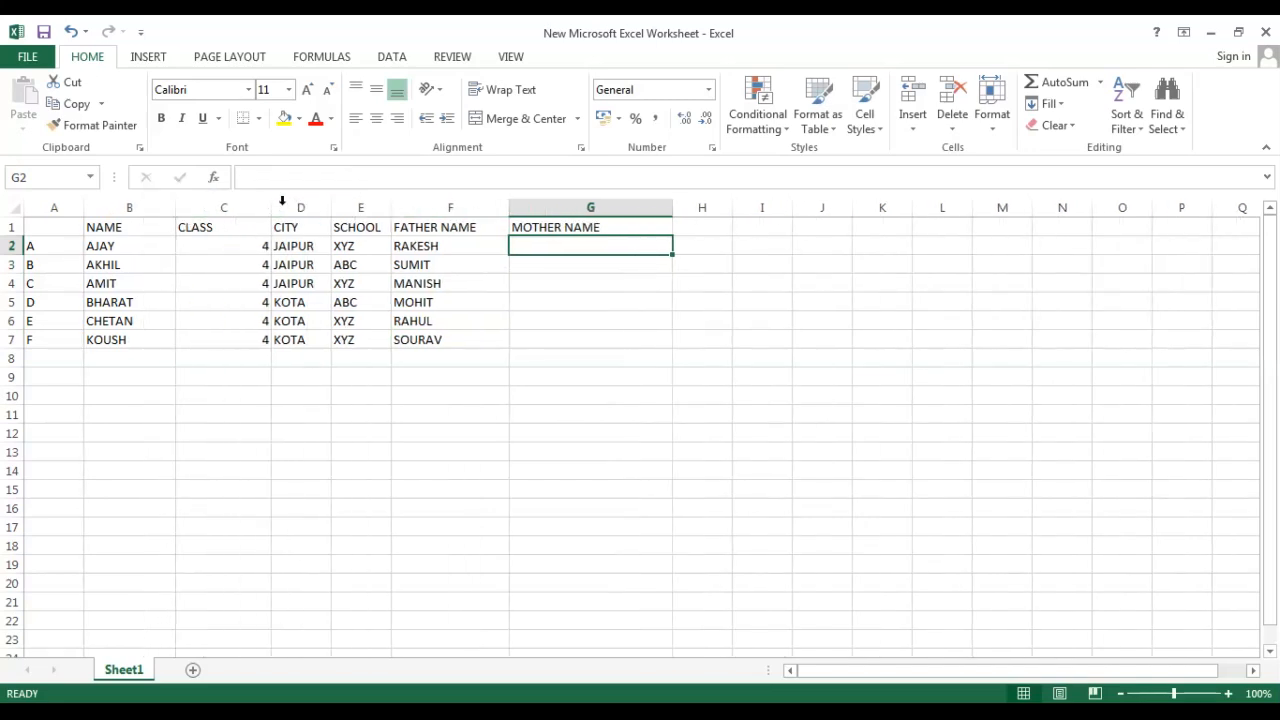
pyautogui.doubleClick(580, 245)
pyautogui.click(555, 282)
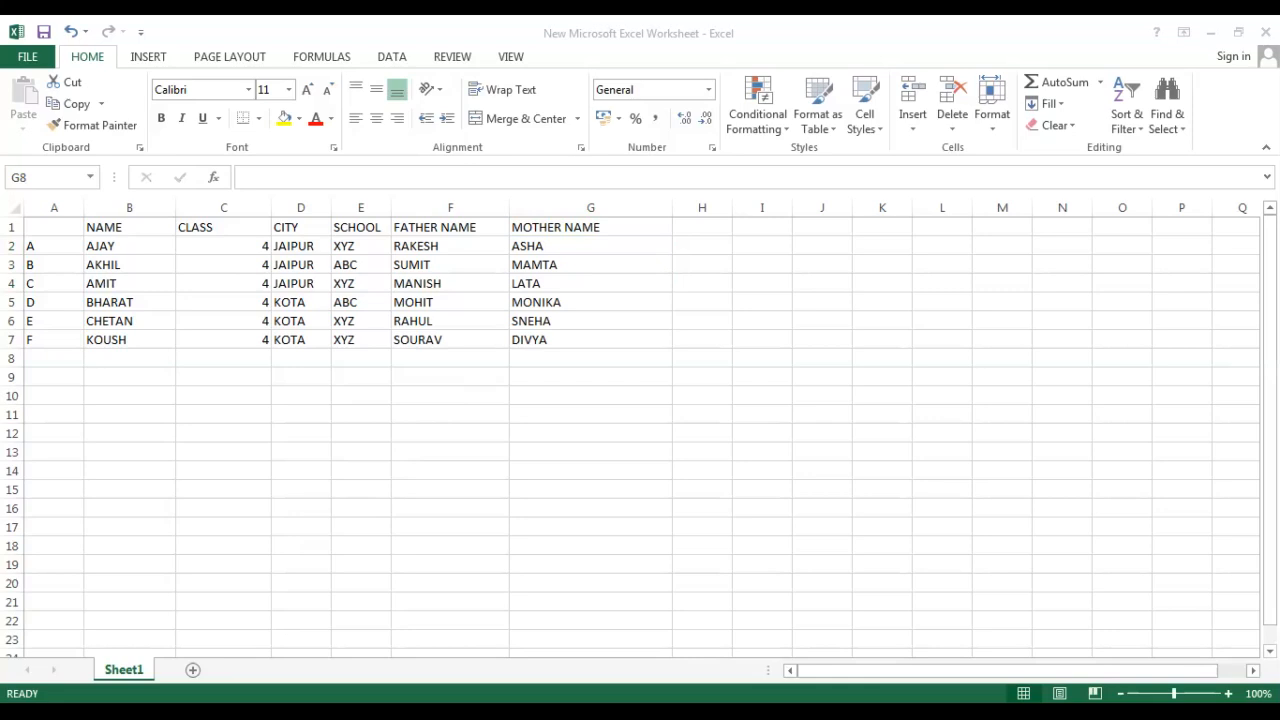
# Make the headings in B1 through G1 bold and underlined.
pyautogui.moveTo(103, 229); pyautogui.dragTo(588, 229)
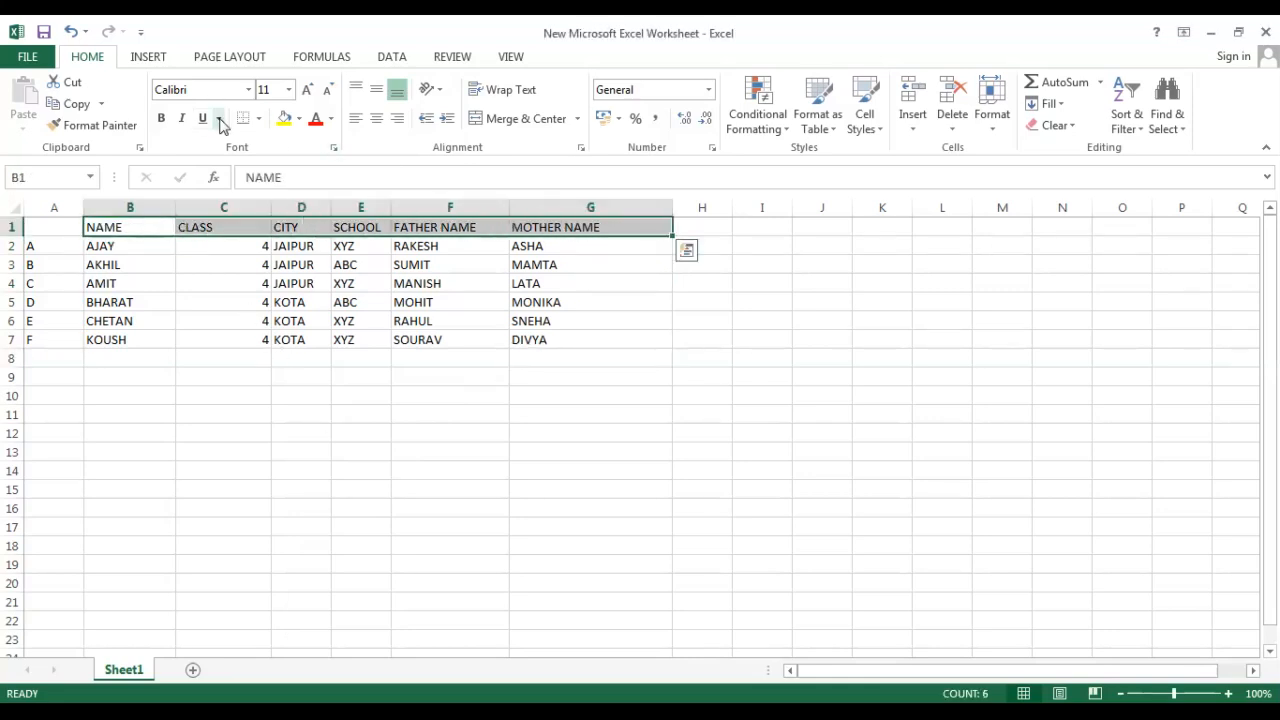
pyautogui.click(160, 118)
pyautogui.moveTo(140, 340); pyautogui.dragTo(135, 362)
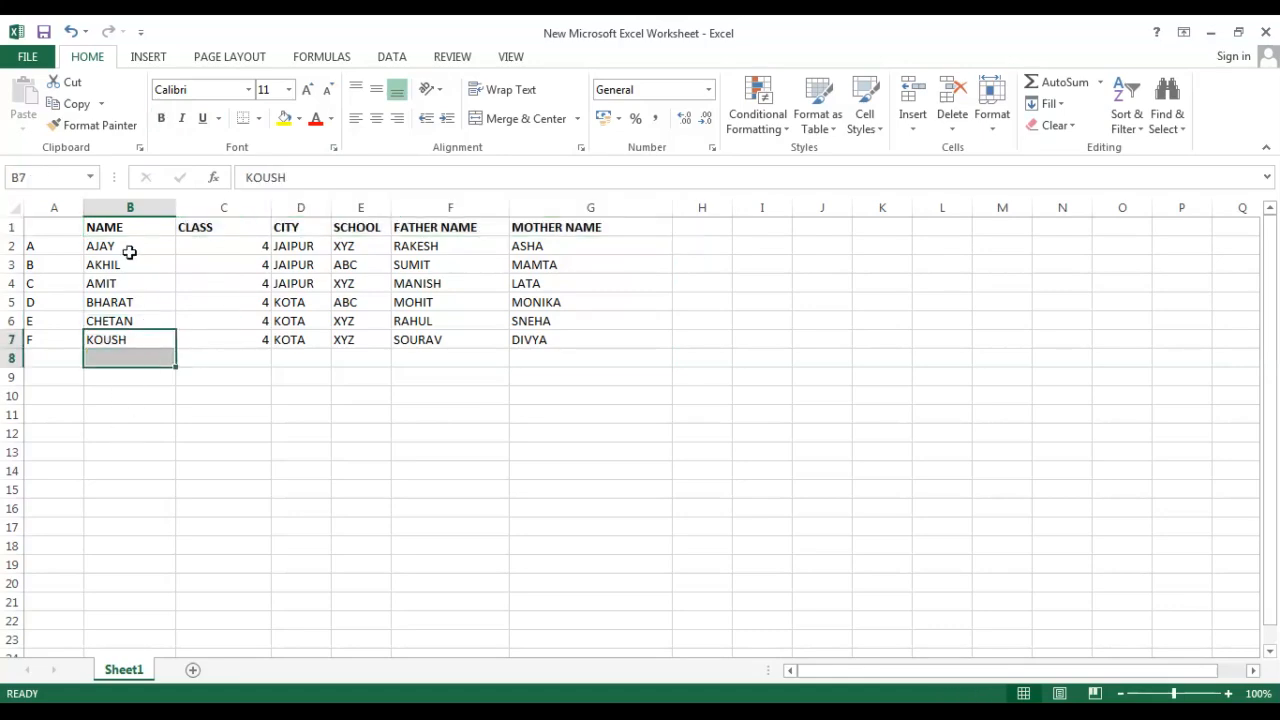
pyautogui.moveTo(118, 229); pyautogui.dragTo(606, 229)
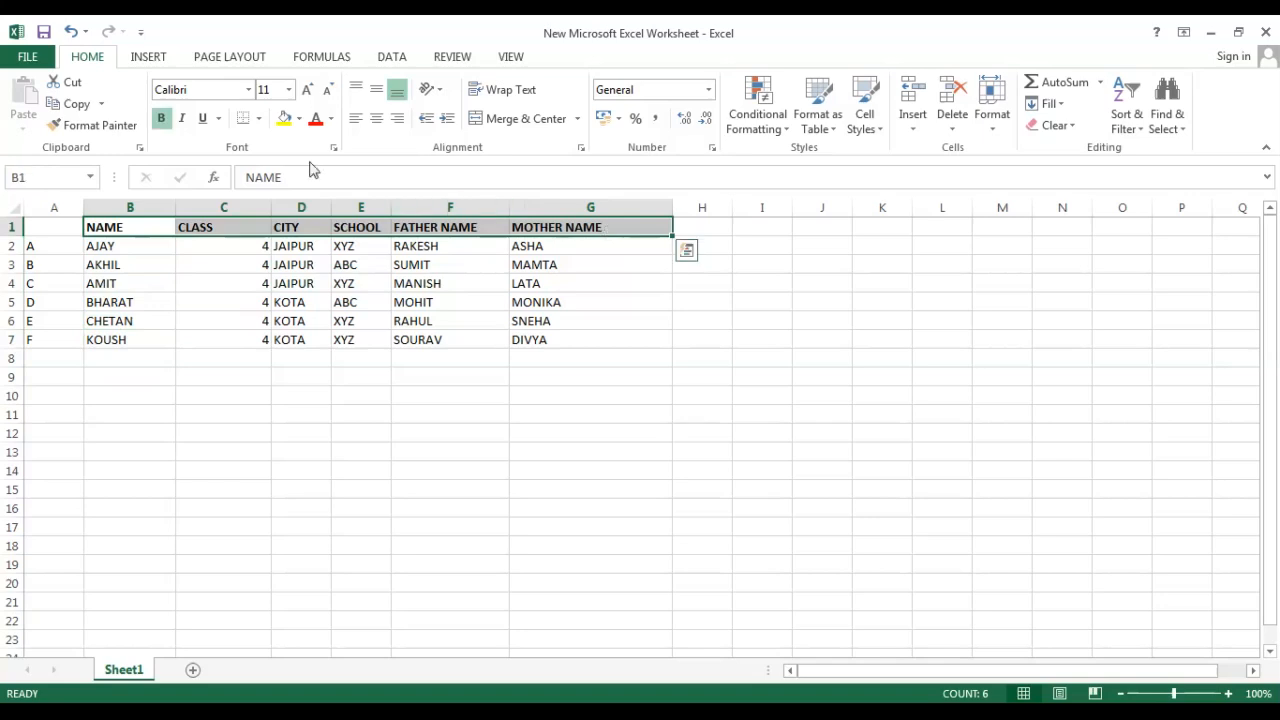
pyautogui.click(201, 119)
pyautogui.click(182, 320)
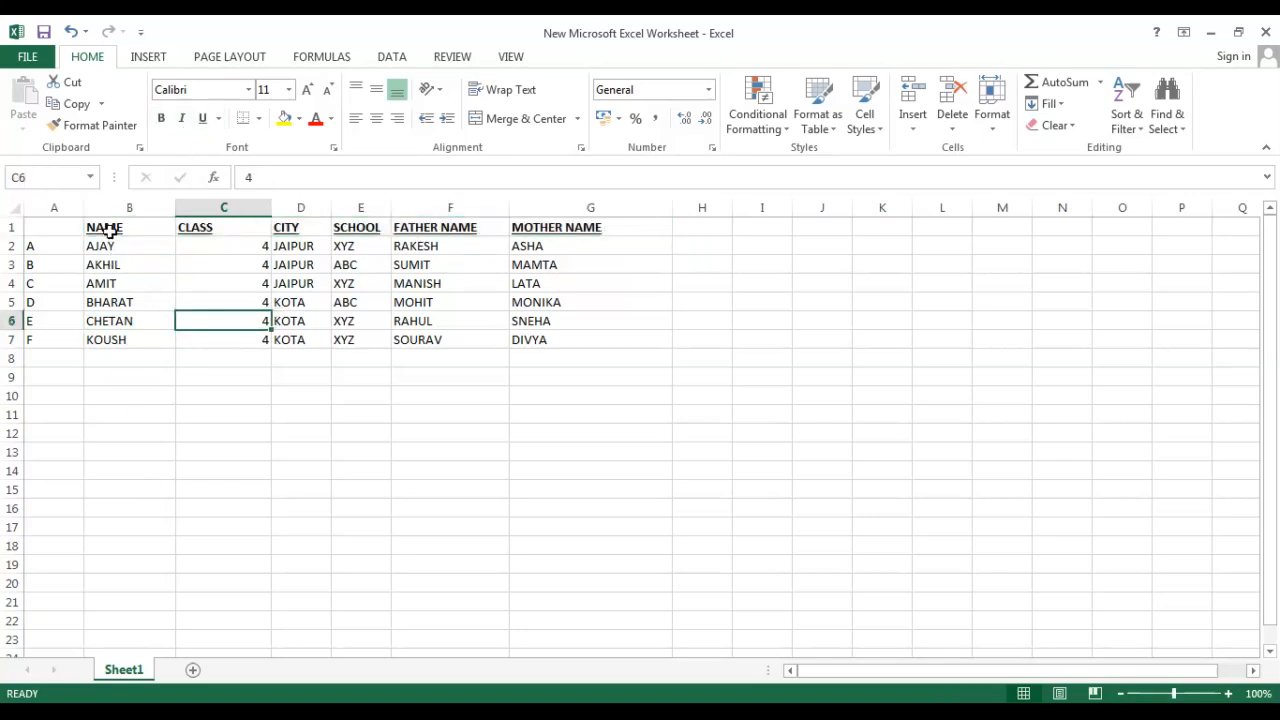
# Set the headings' font size to 24 and widen the NAME column to fit.
pyautogui.moveTo(100, 231); pyautogui.dragTo(570, 233)
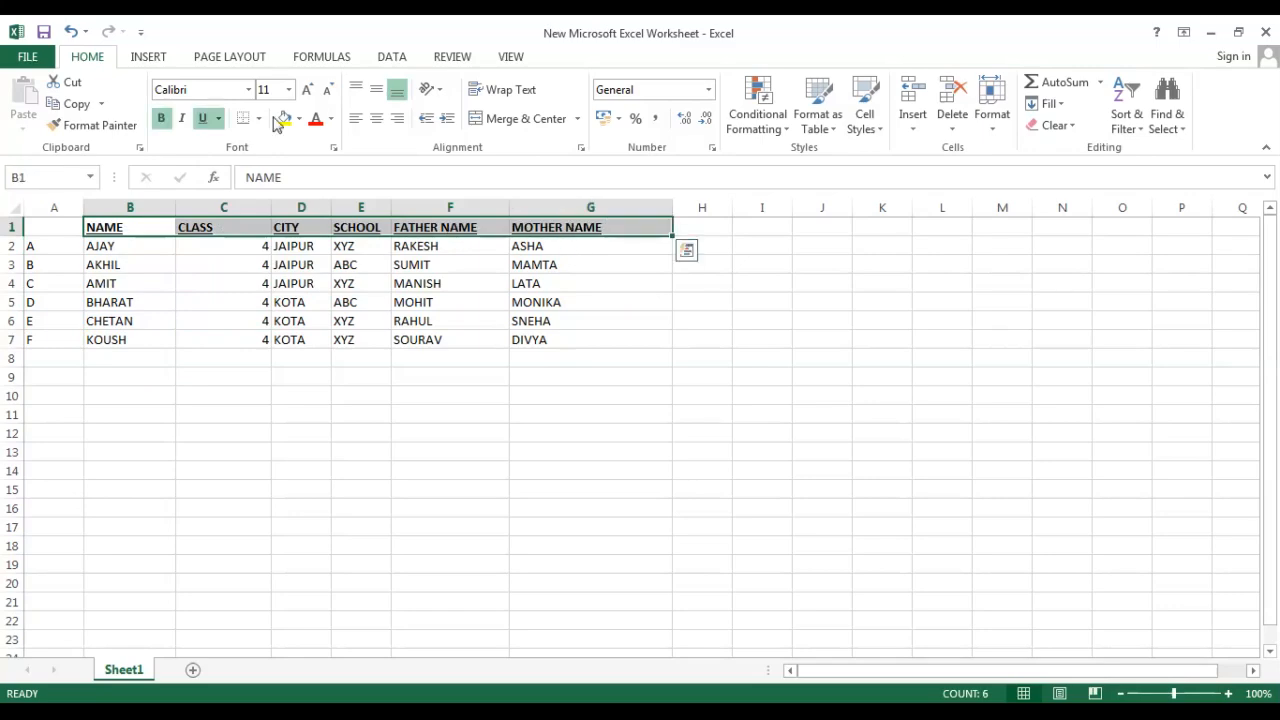
pyautogui.click(288, 89)
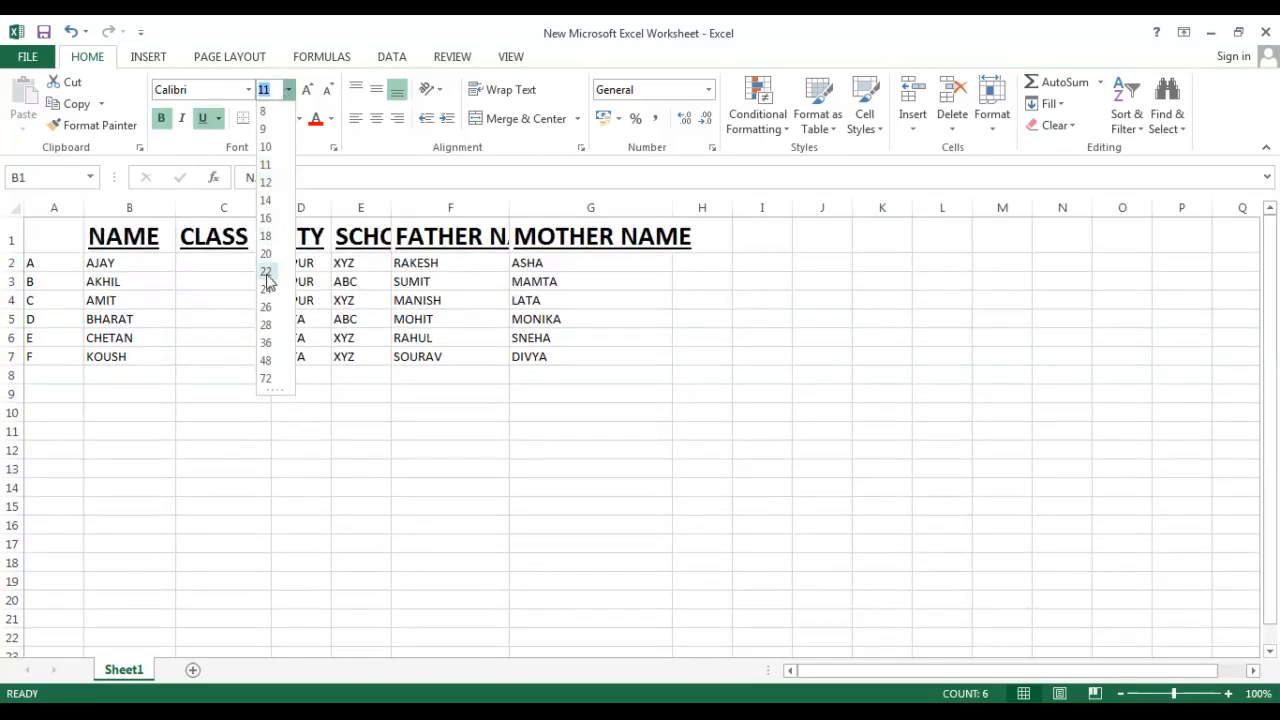
pyautogui.click(266, 289)
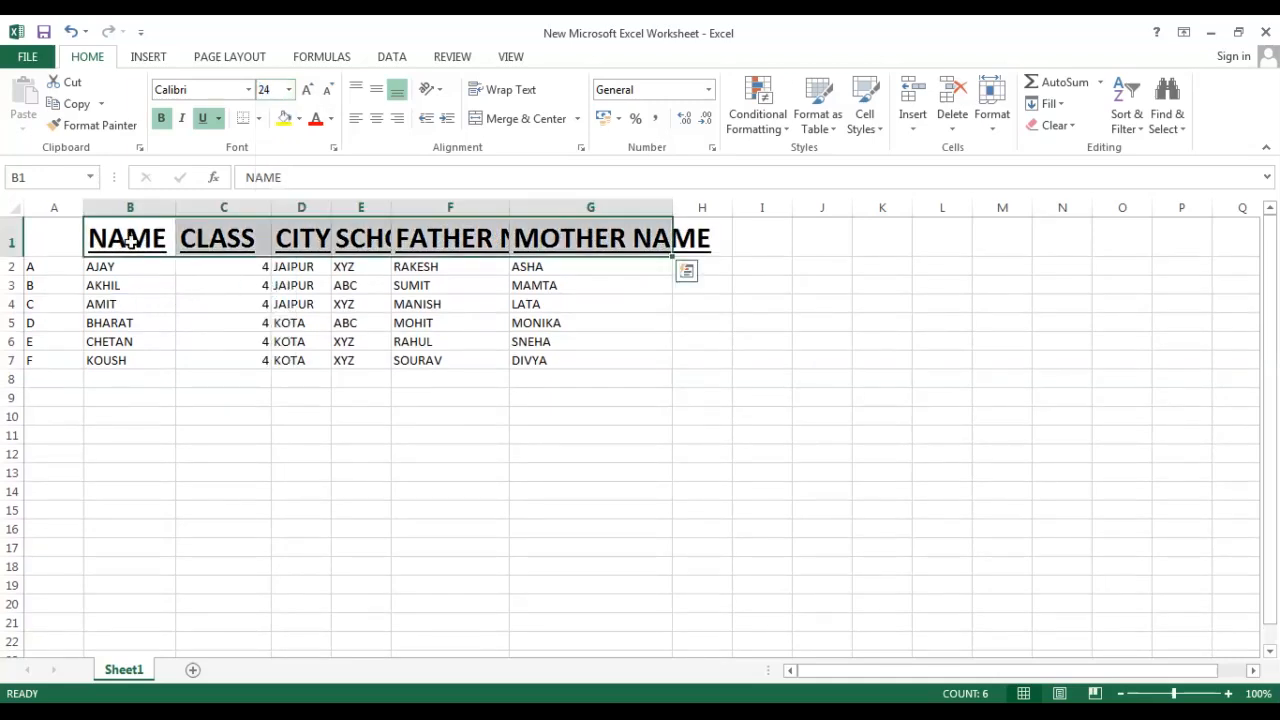
pyautogui.moveTo(175, 208); pyautogui.dragTo(221, 207)
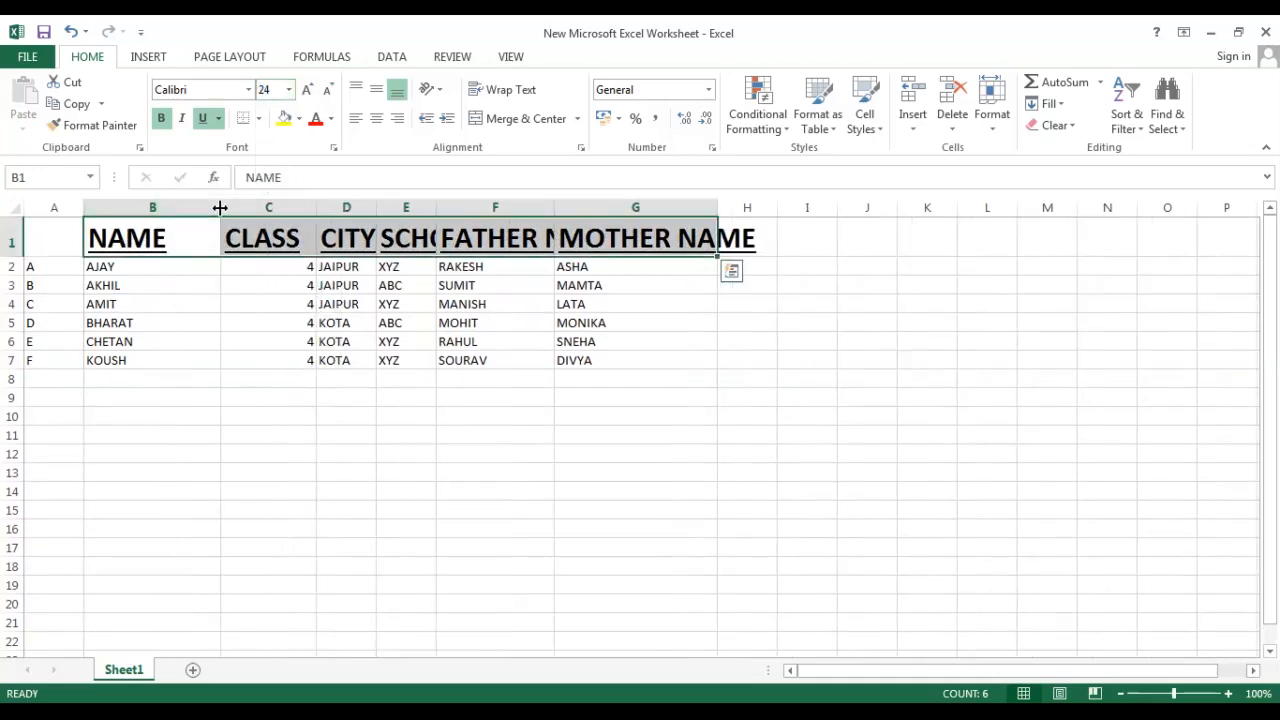
# Widen the CLASS, CITY, SCHOOL, FATHER NAME and MOTHER NAME columns so their headings fit.
pyautogui.moveTo(320, 207); pyautogui.dragTo(670, 208)
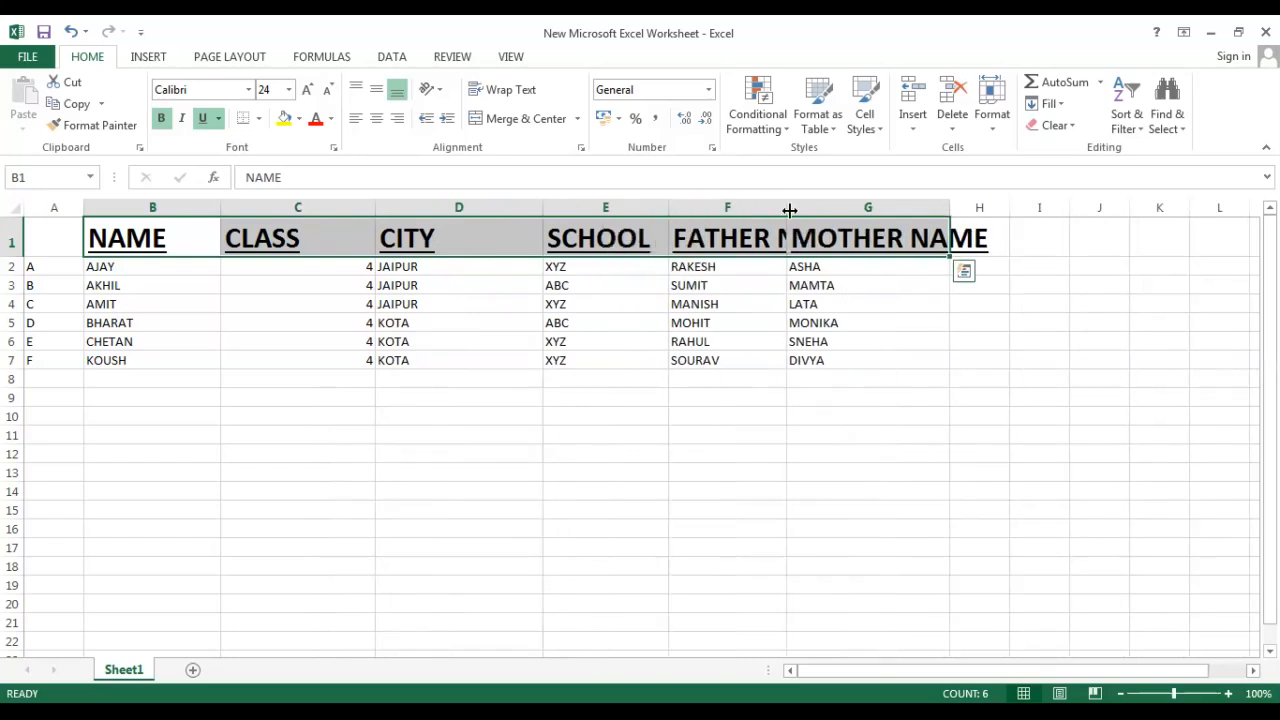
pyautogui.moveTo(785, 208); pyautogui.dragTo(887, 208)
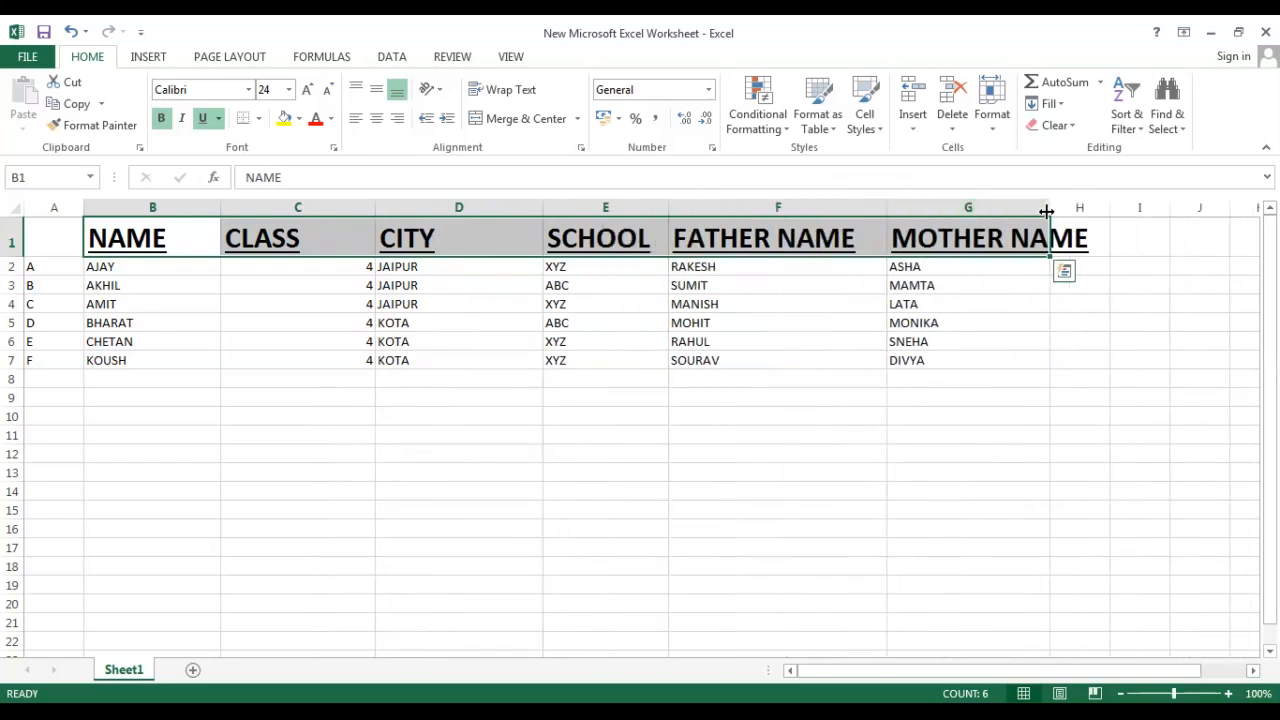
pyautogui.moveTo(1048, 208); pyautogui.dragTo(1135, 209)
pyautogui.click(264, 336)
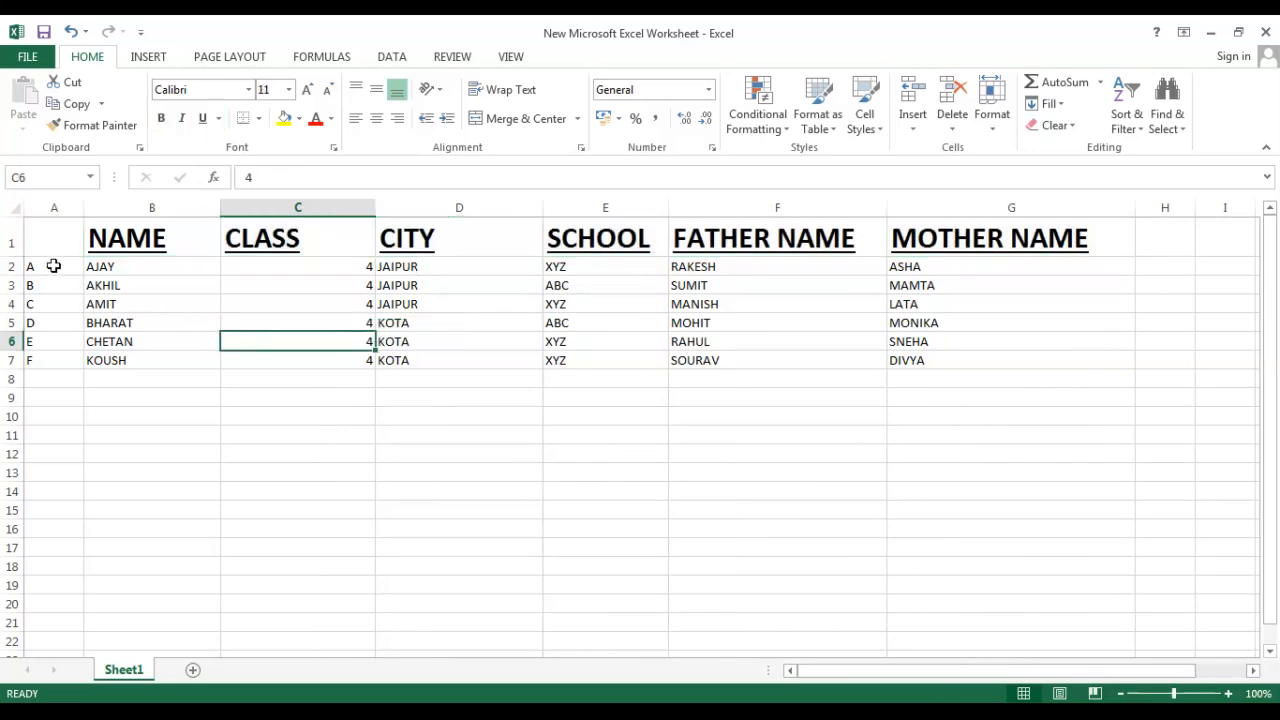
pyautogui.scroll(-2, 111, 357)
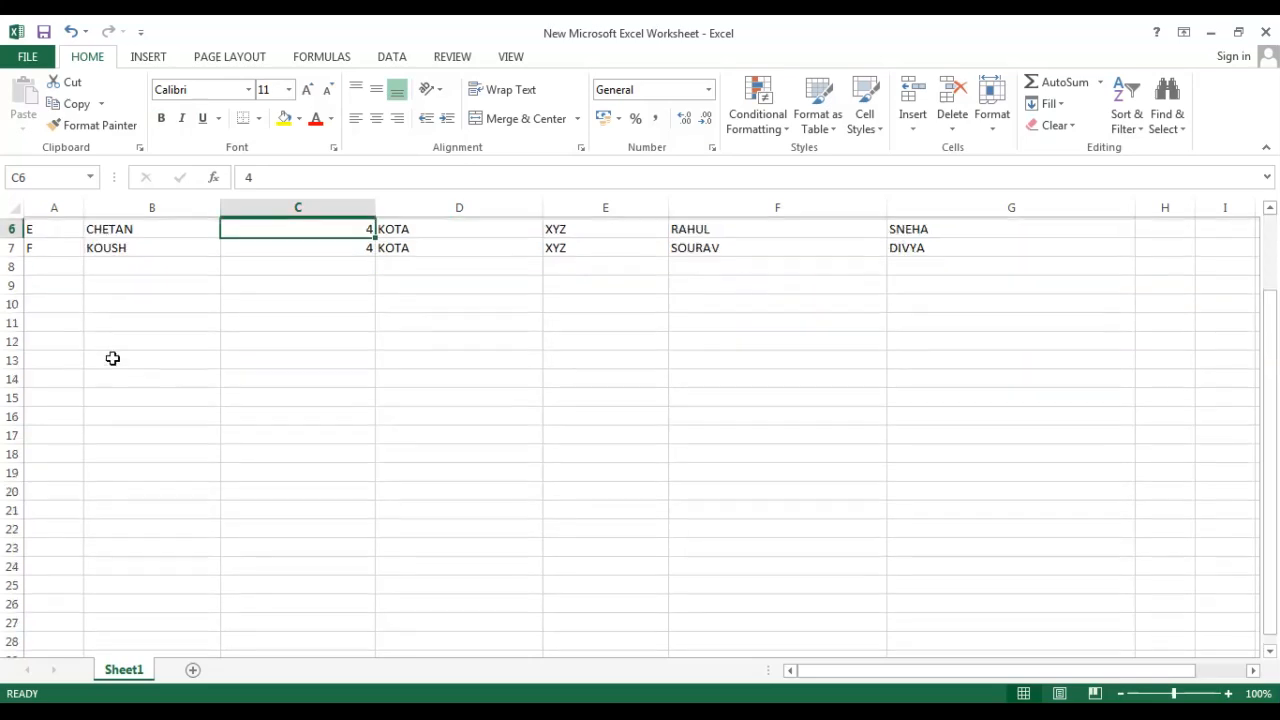
pyautogui.scroll(2, 120, 375)
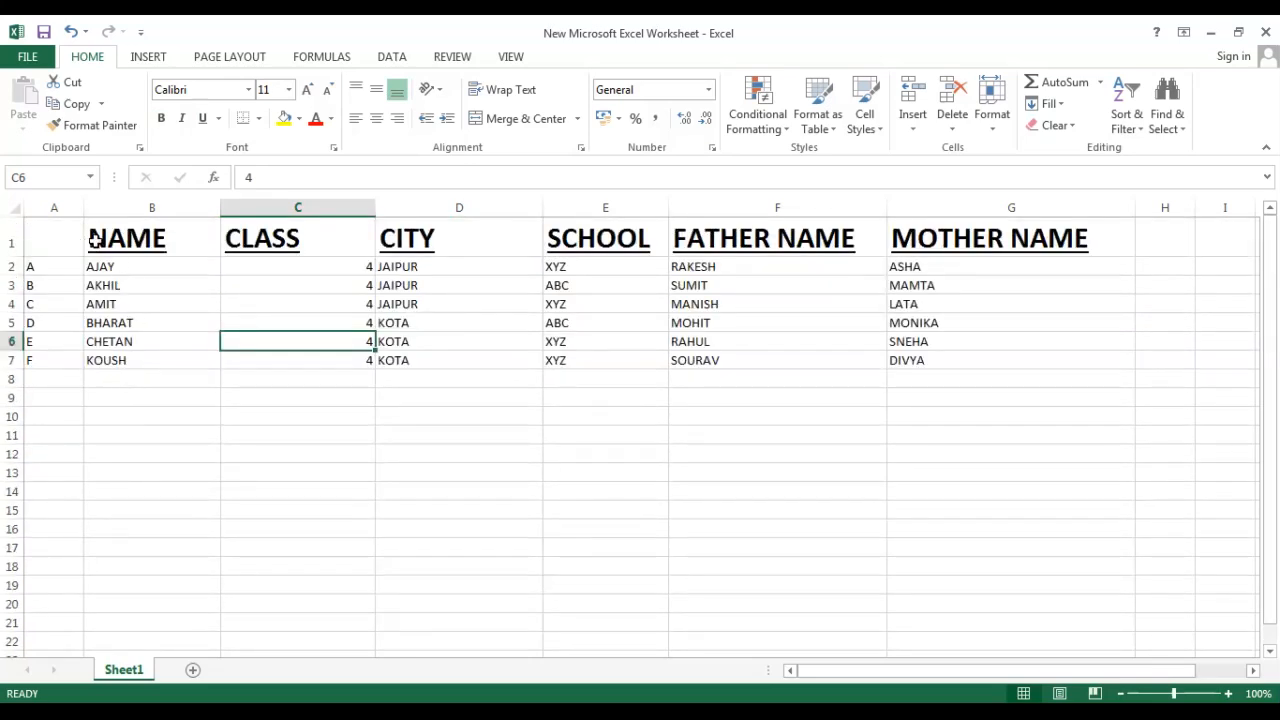
pyautogui.moveTo(95, 240); pyautogui.dragTo(371, 237)
pyautogui.click(53, 247)
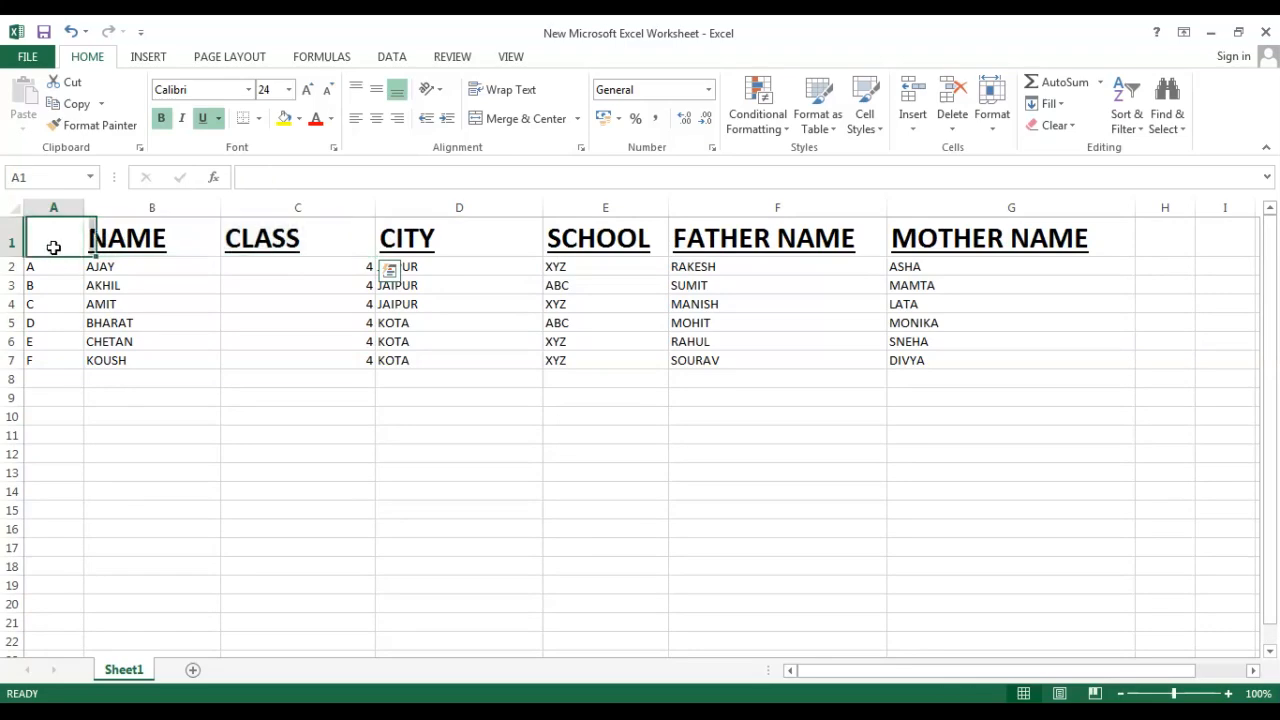
pyautogui.moveTo(53, 247); pyautogui.dragTo(760, 270)
pyautogui.click(455, 470)
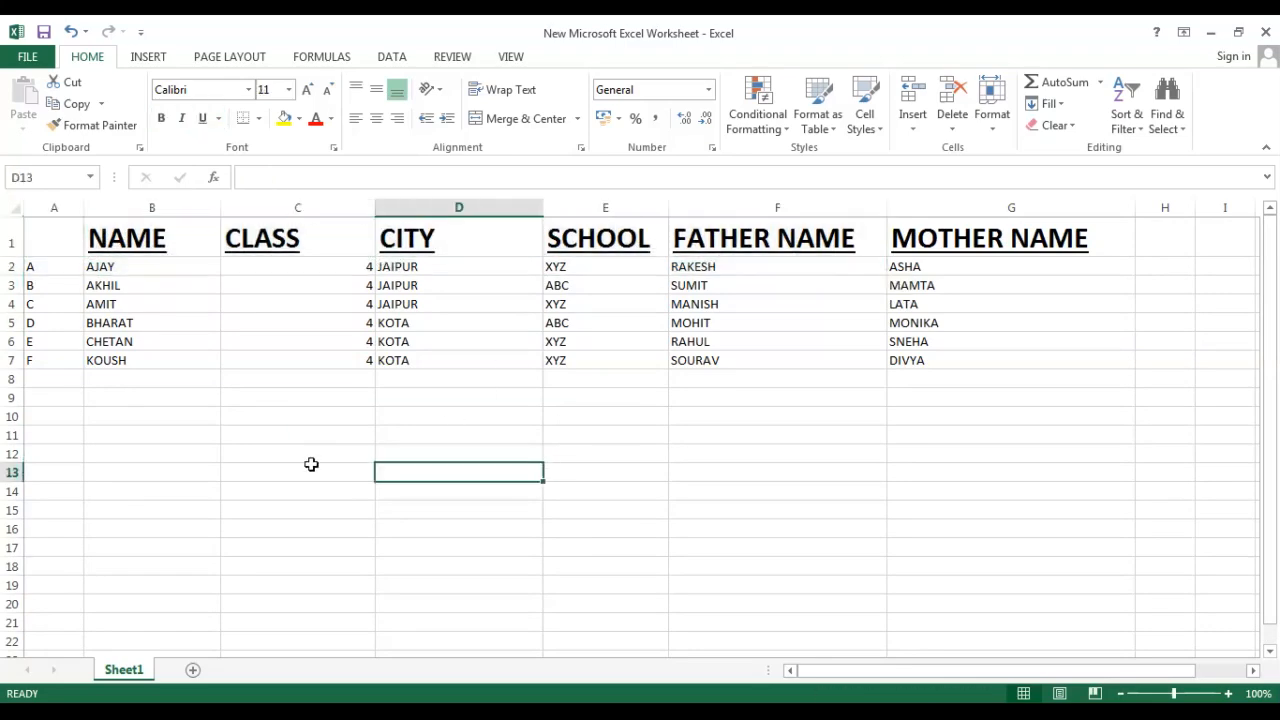
pyautogui.scroll(-3, 311, 464)
pyautogui.scroll(3, 311, 464)
pyautogui.moveTo(112, 242); pyautogui.dragTo(928, 248)
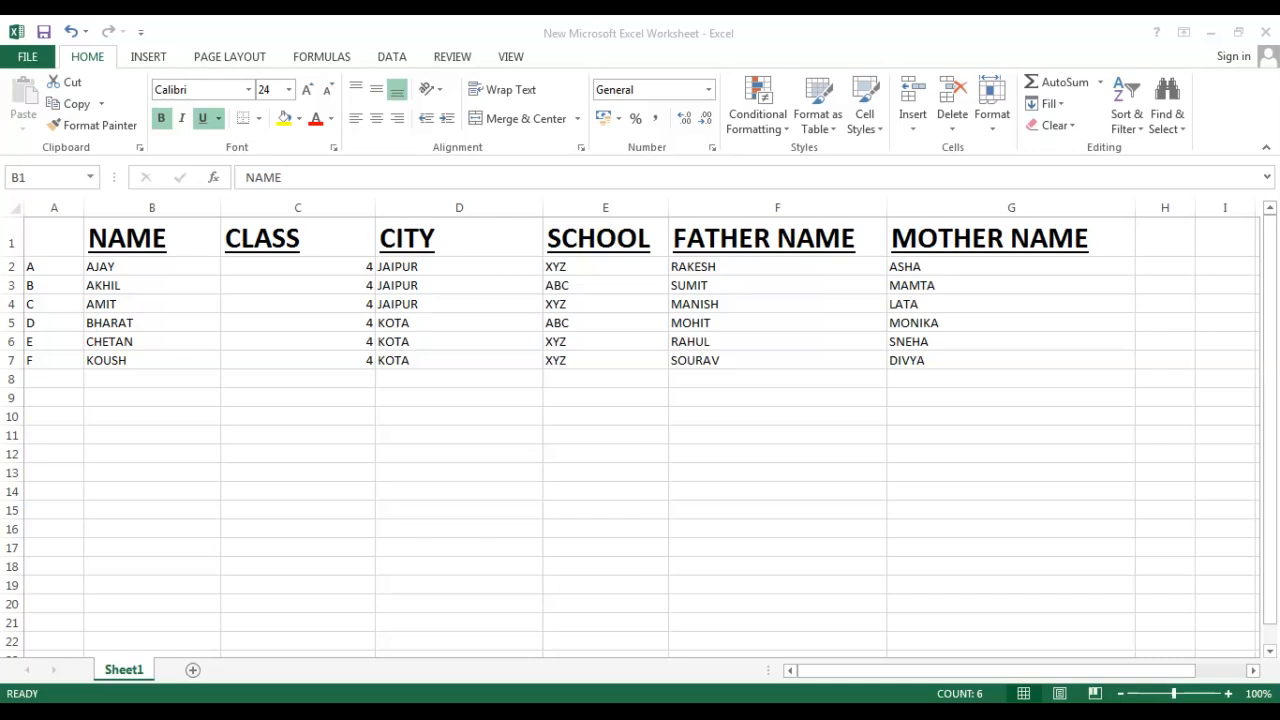
# Freeze the top row of the worksheet.
pyautogui.click(511, 56)
pyautogui.click(323, 691)
pyautogui.scroll(-4, 323, 500)
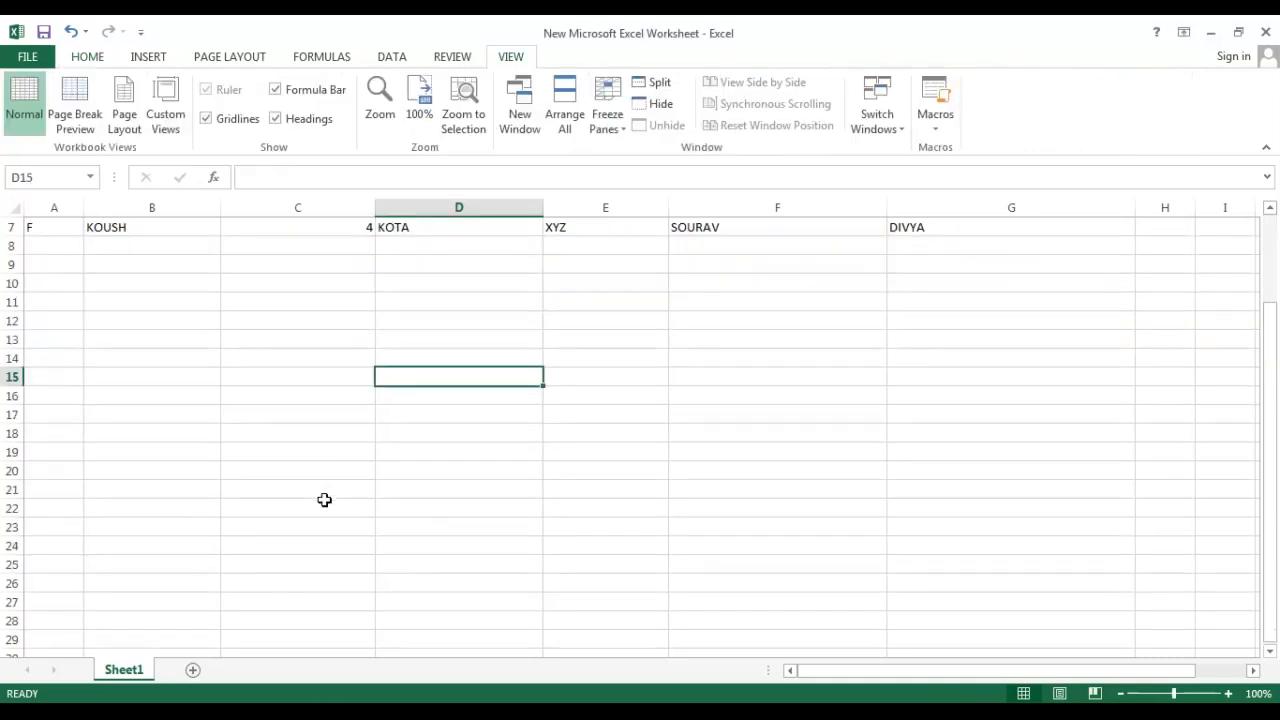
pyautogui.scroll(4, 325, 510)
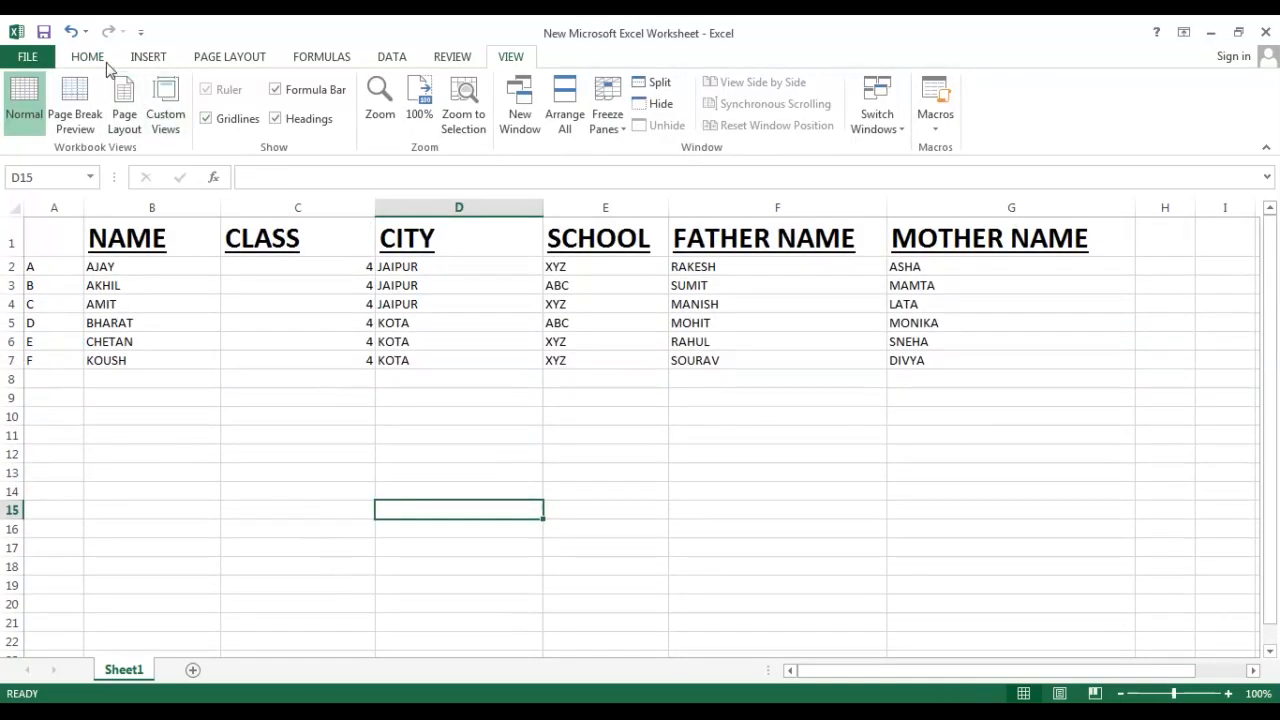
pyautogui.click(98, 60)
pyautogui.click(195, 57)
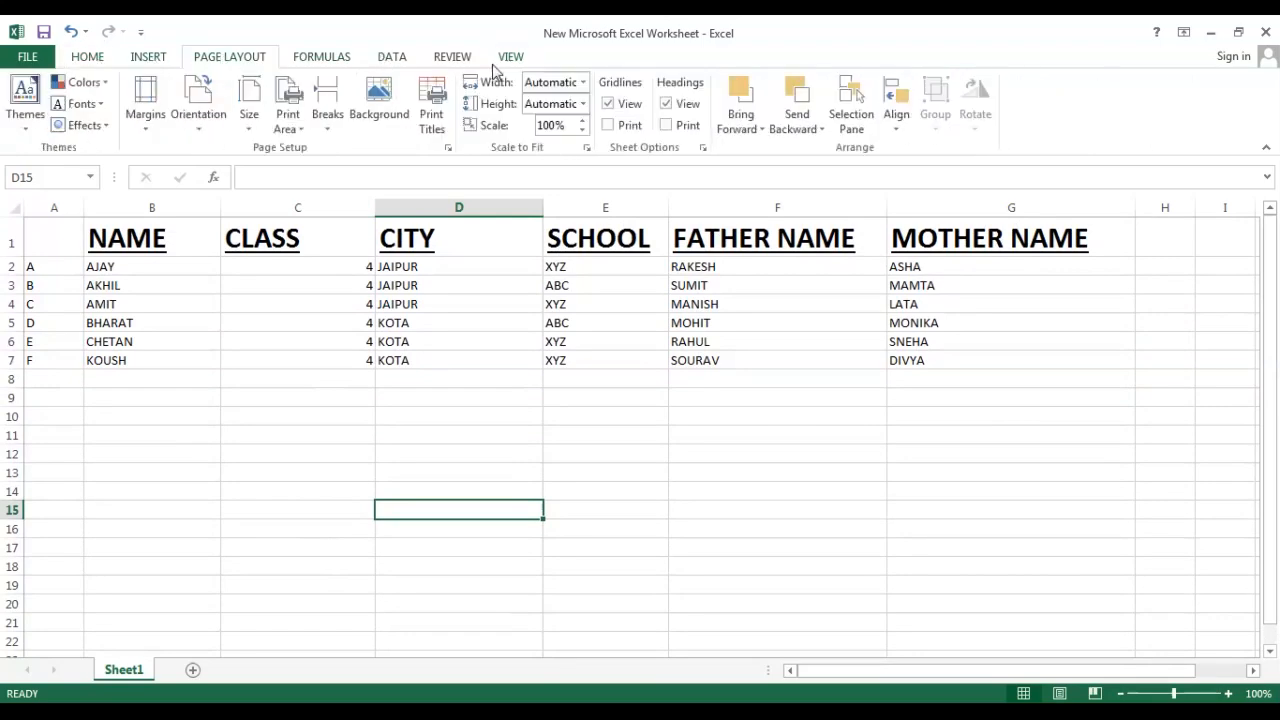
pyautogui.click(510, 58)
pyautogui.click(72, 237)
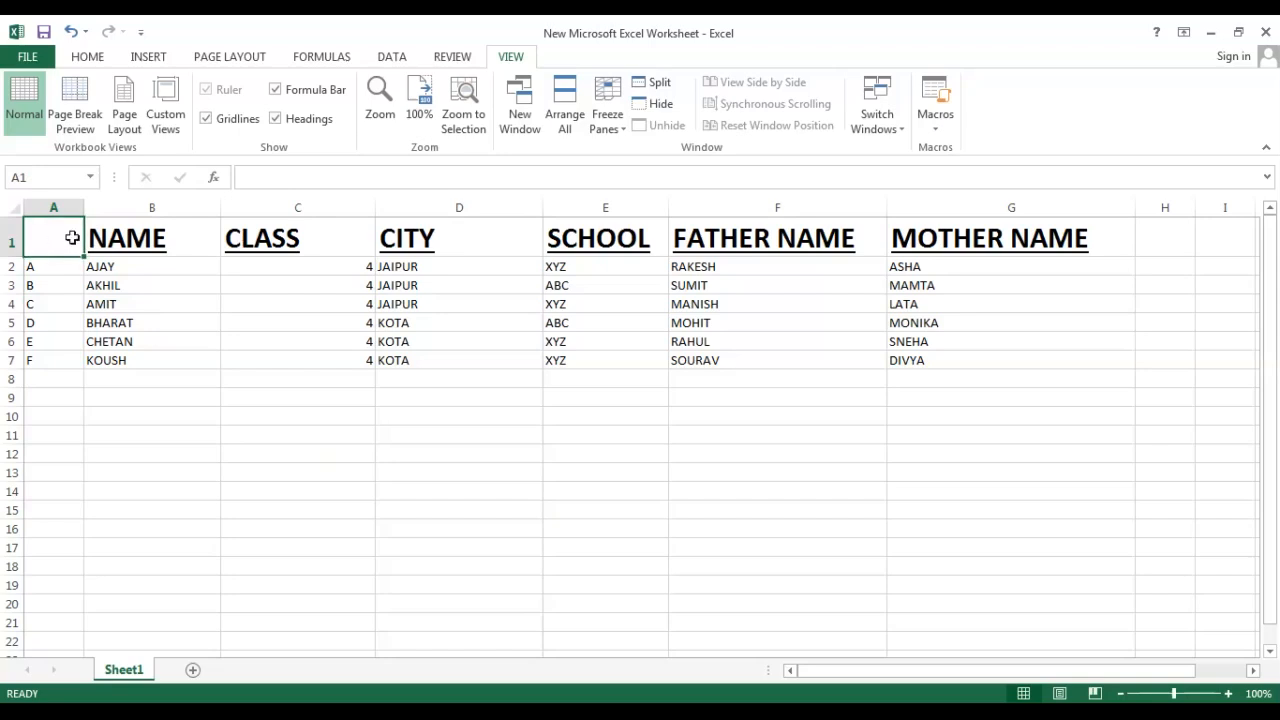
pyautogui.click(607, 110)
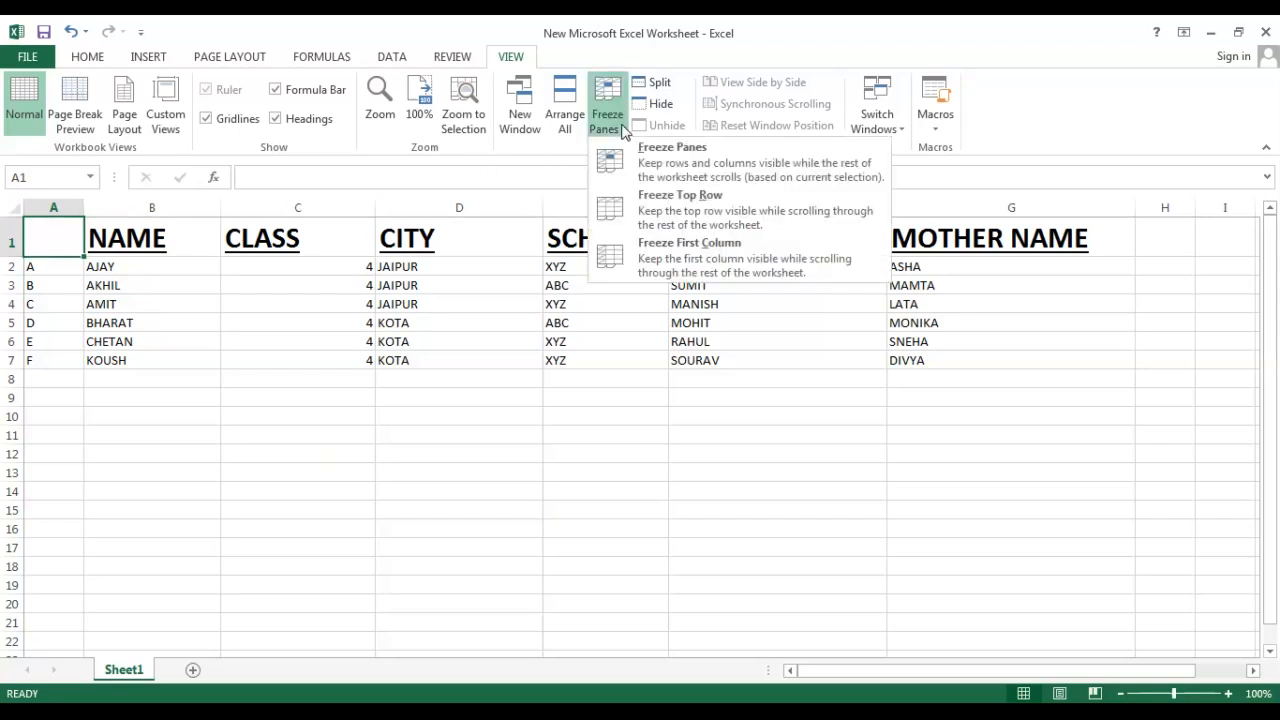
pyautogui.click(683, 212)
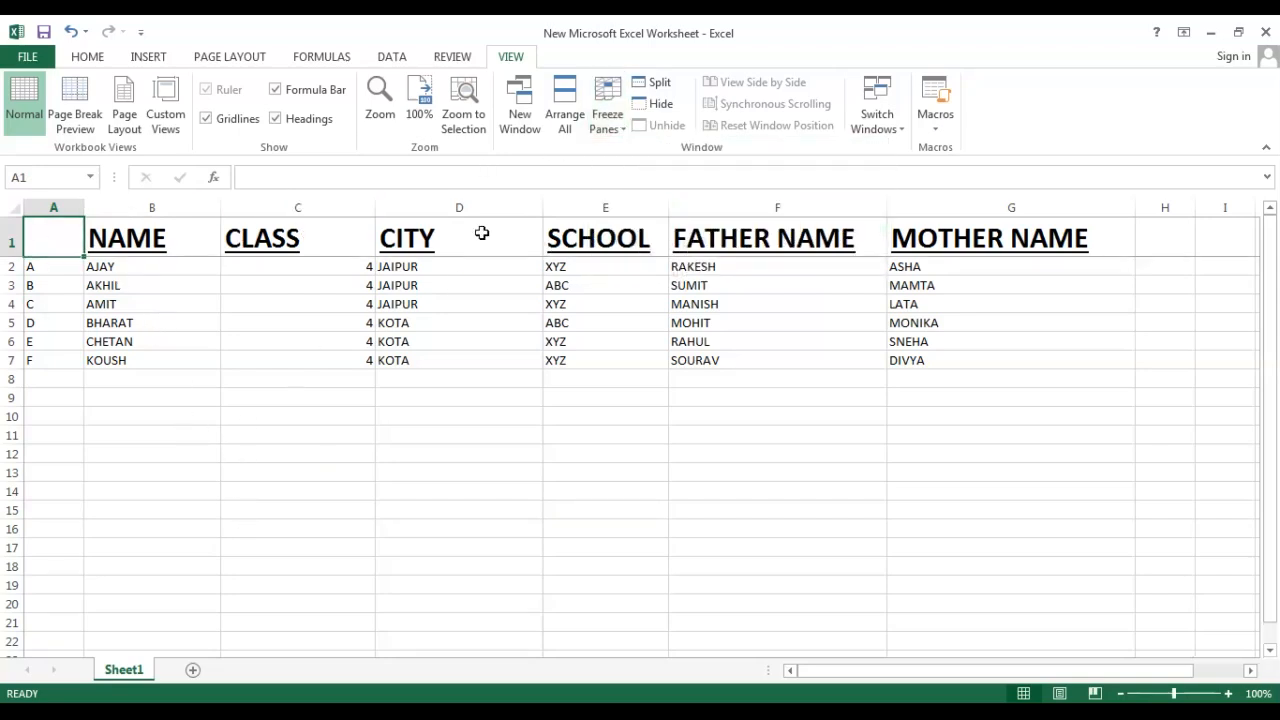
# Scroll the sheet to check that the heading row stays in place.
pyautogui.scroll(-5, 483, 397)
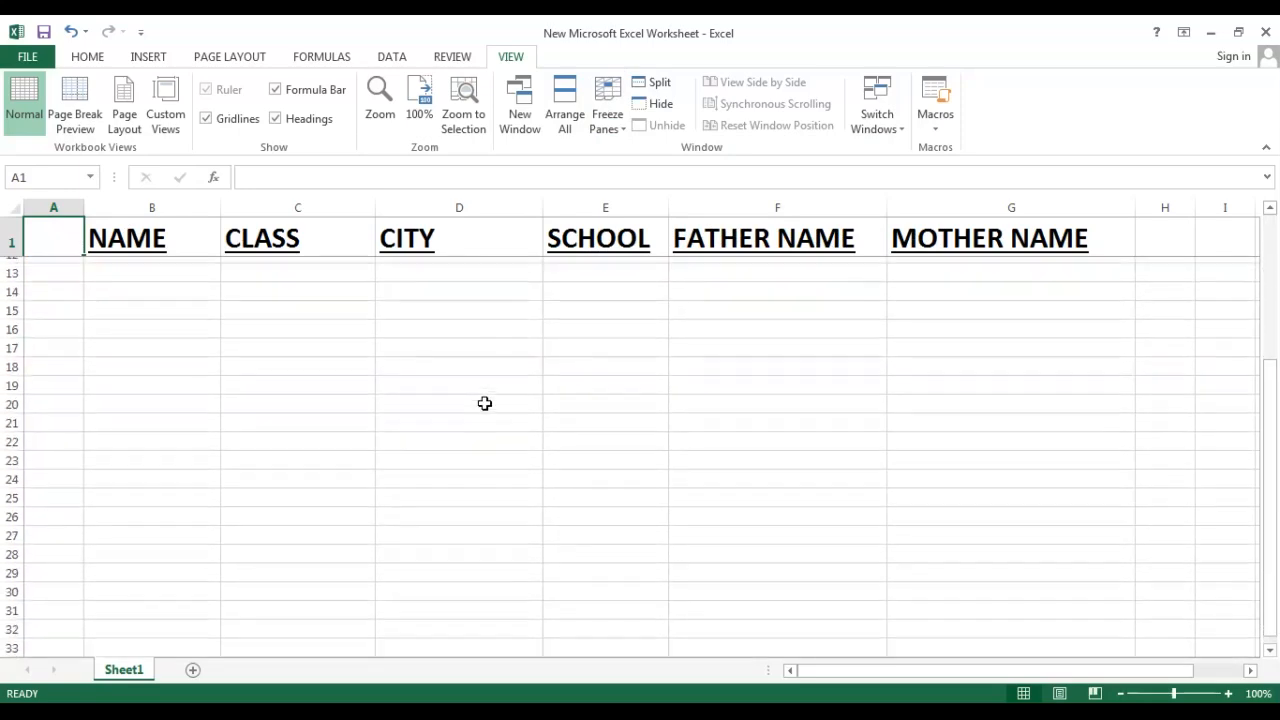
pyautogui.scroll(5, 480, 428)
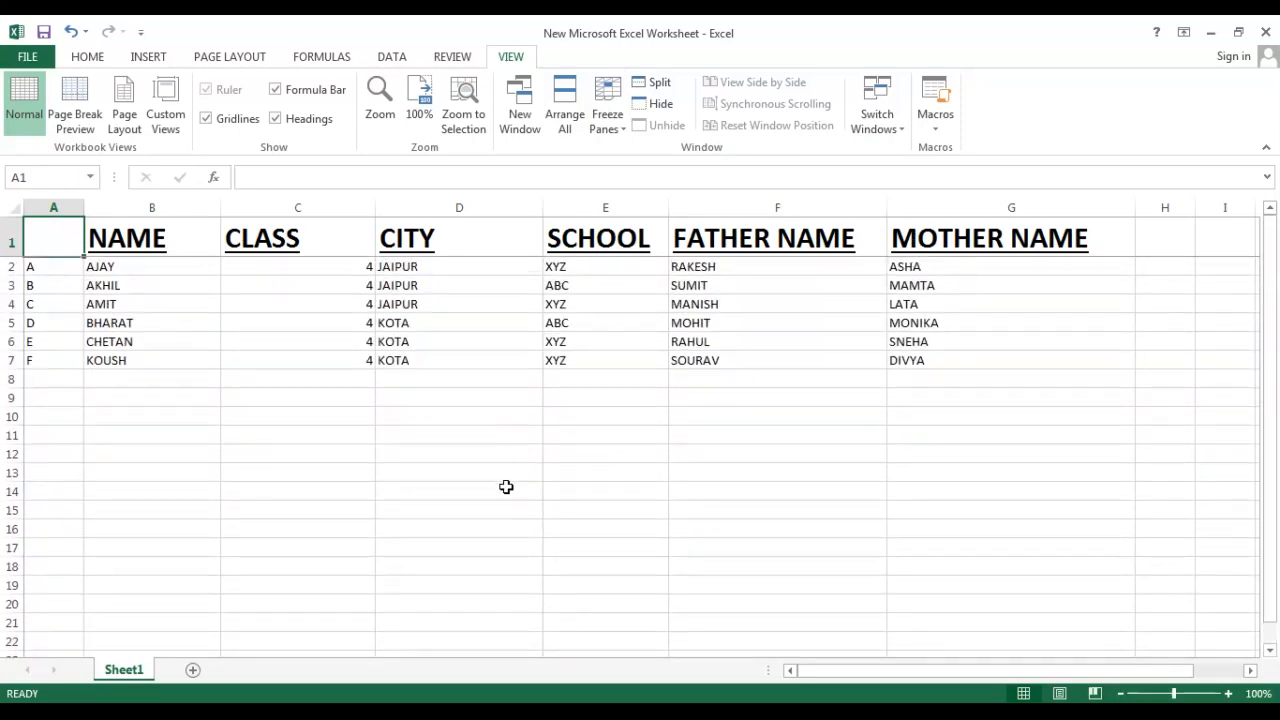
pyautogui.click(608, 122)
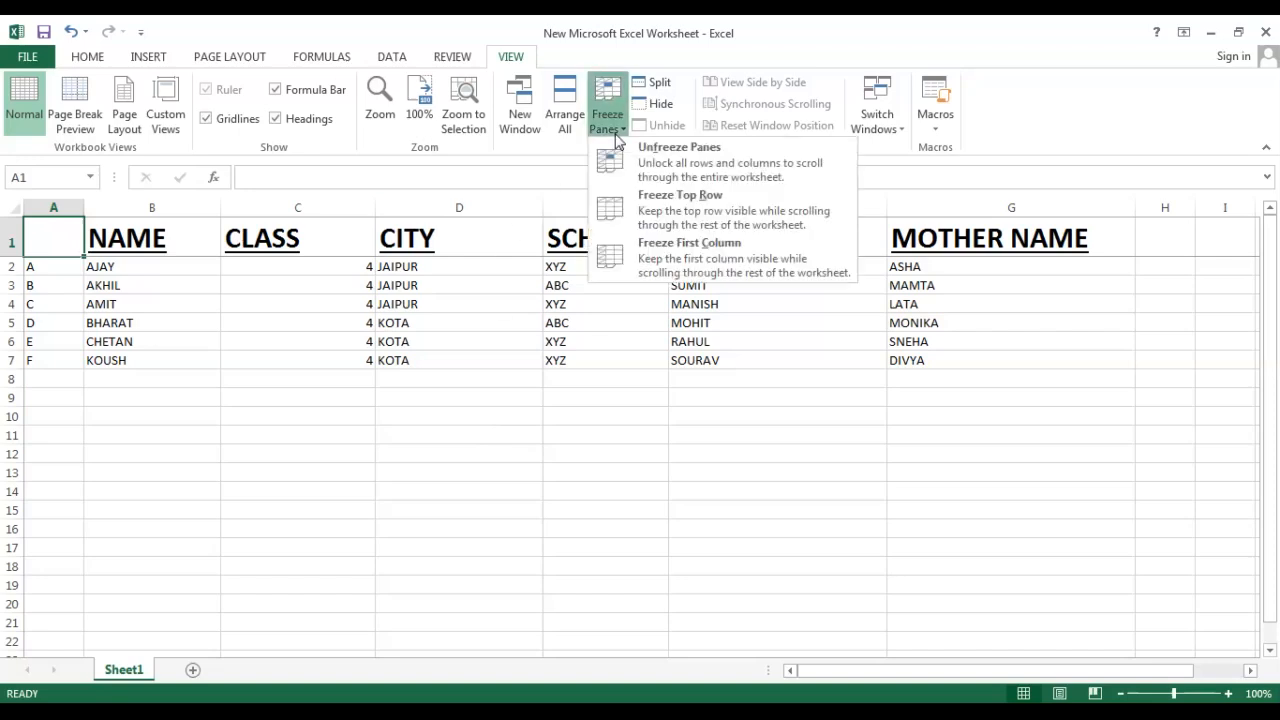
pyautogui.click(152, 294)
pyautogui.click(152, 207)
pyautogui.click(607, 118)
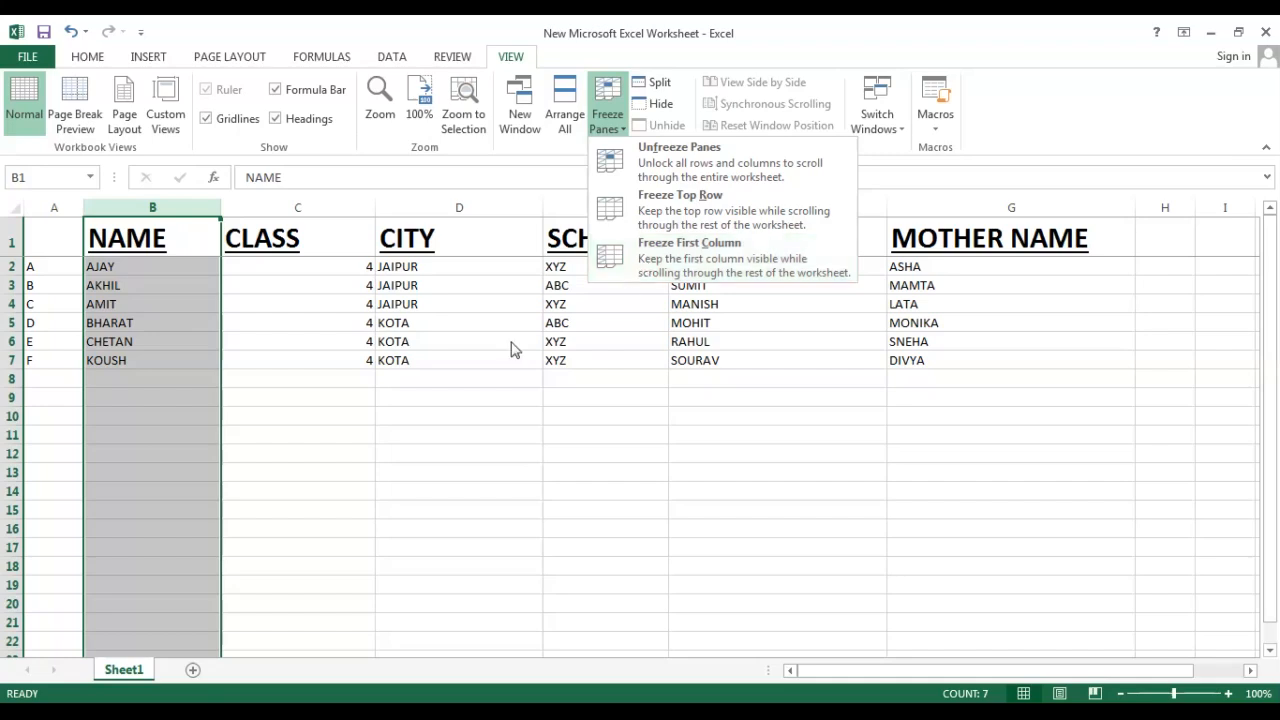
pyautogui.rightClick(160, 228)
pyautogui.press('Escape')
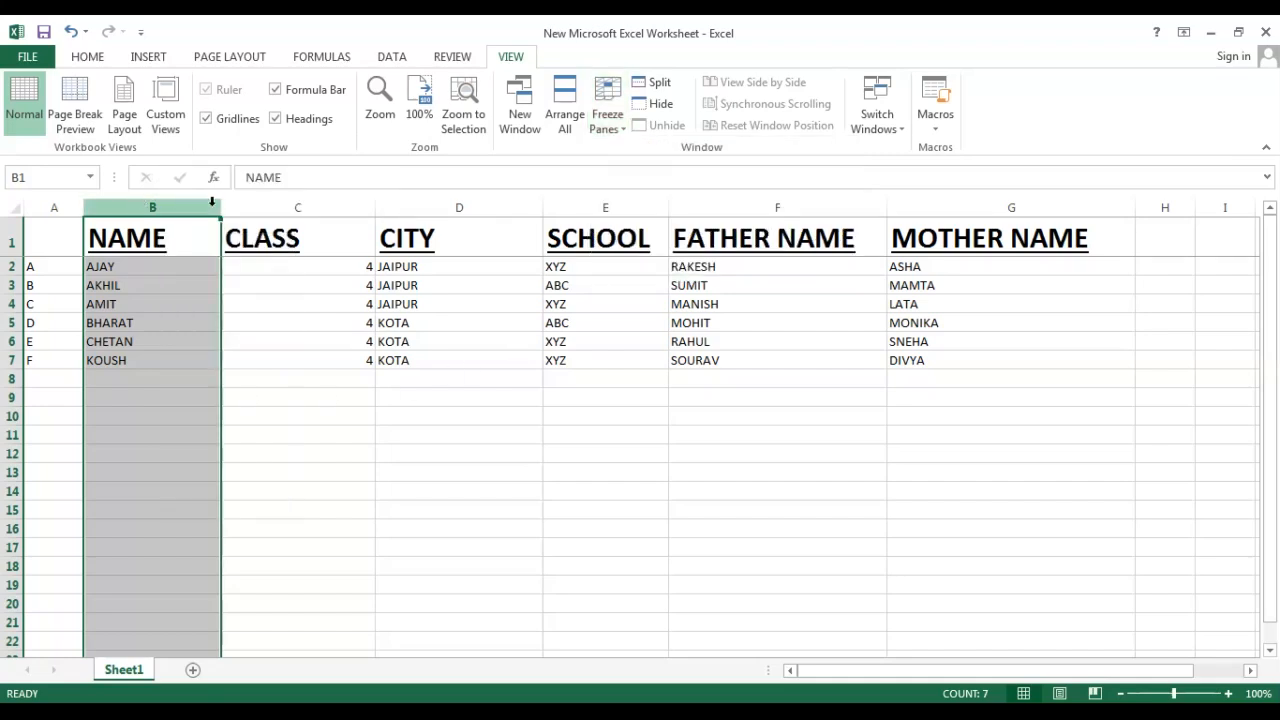
# Freeze the first column and scroll sideways to check it.
pyautogui.click(607, 105)
pyautogui.click(669, 247)
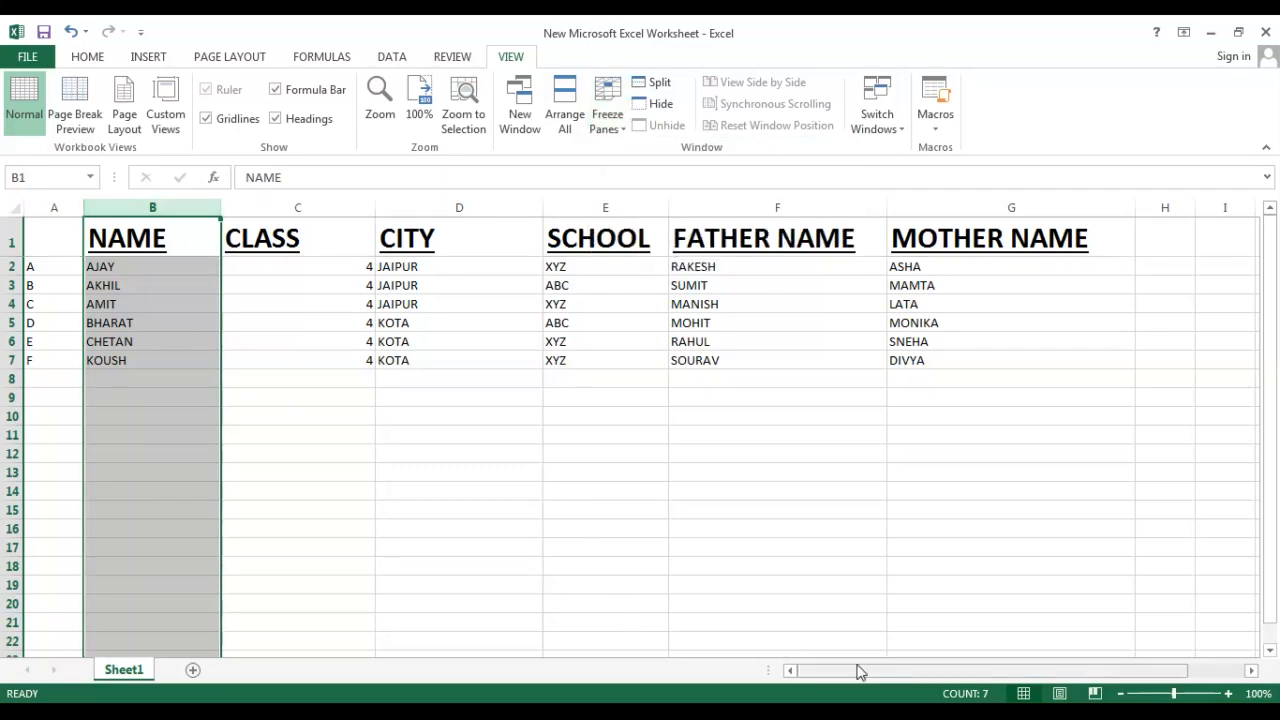
pyautogui.moveTo(857, 670)
pyautogui.mouseDown()
pyautogui.moveTo(952, 673)
pyautogui.moveTo(846, 676)
pyautogui.mouseUp()
pyautogui.click(360, 526)
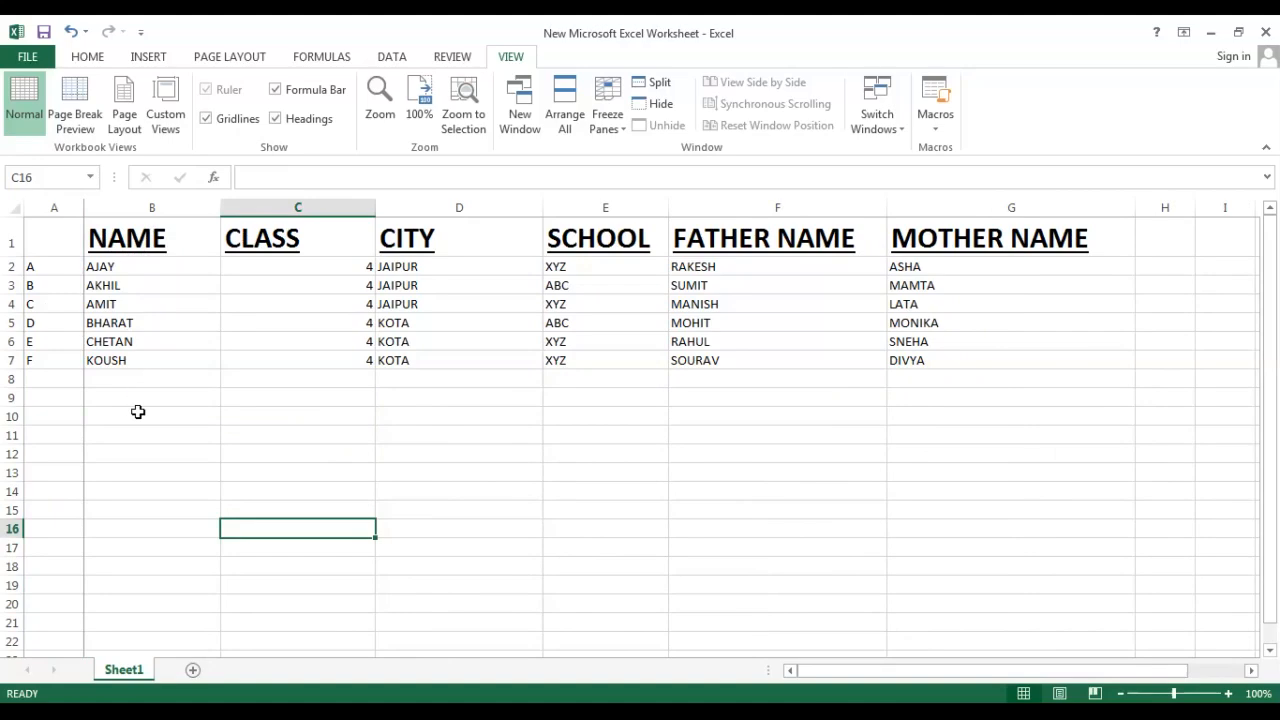
pyautogui.click(14, 211)
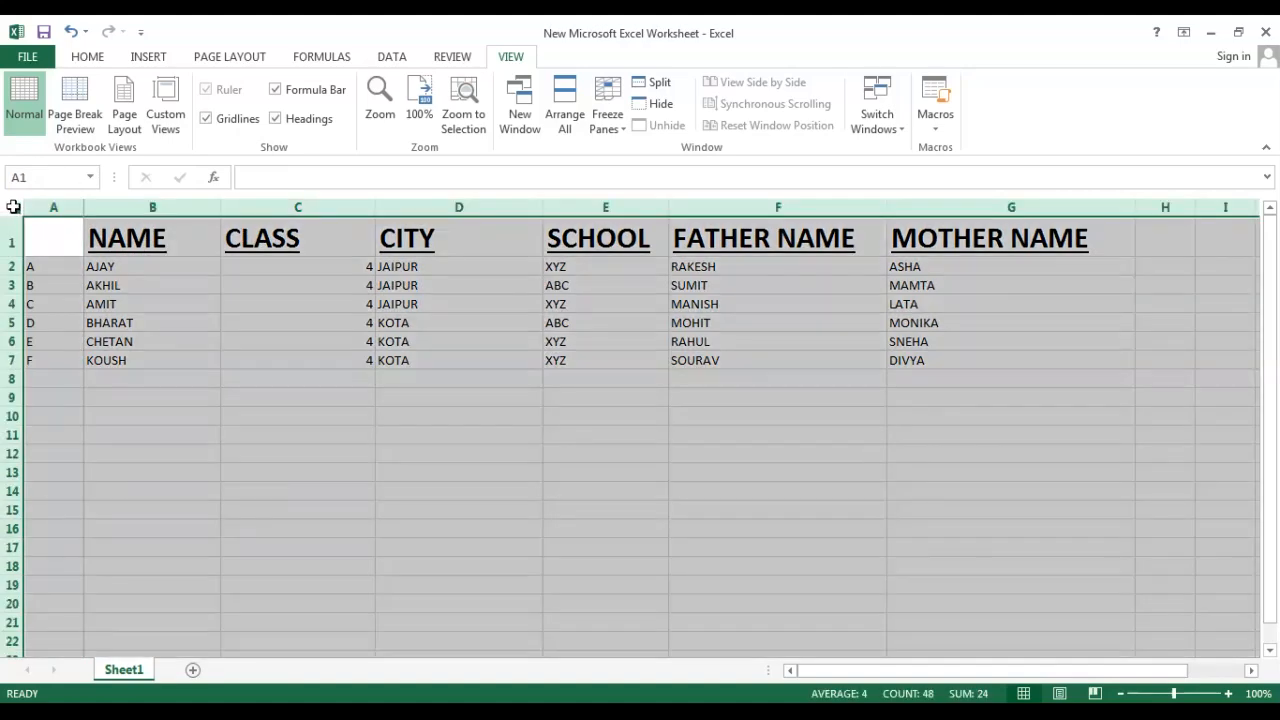
pyautogui.click(296, 431)
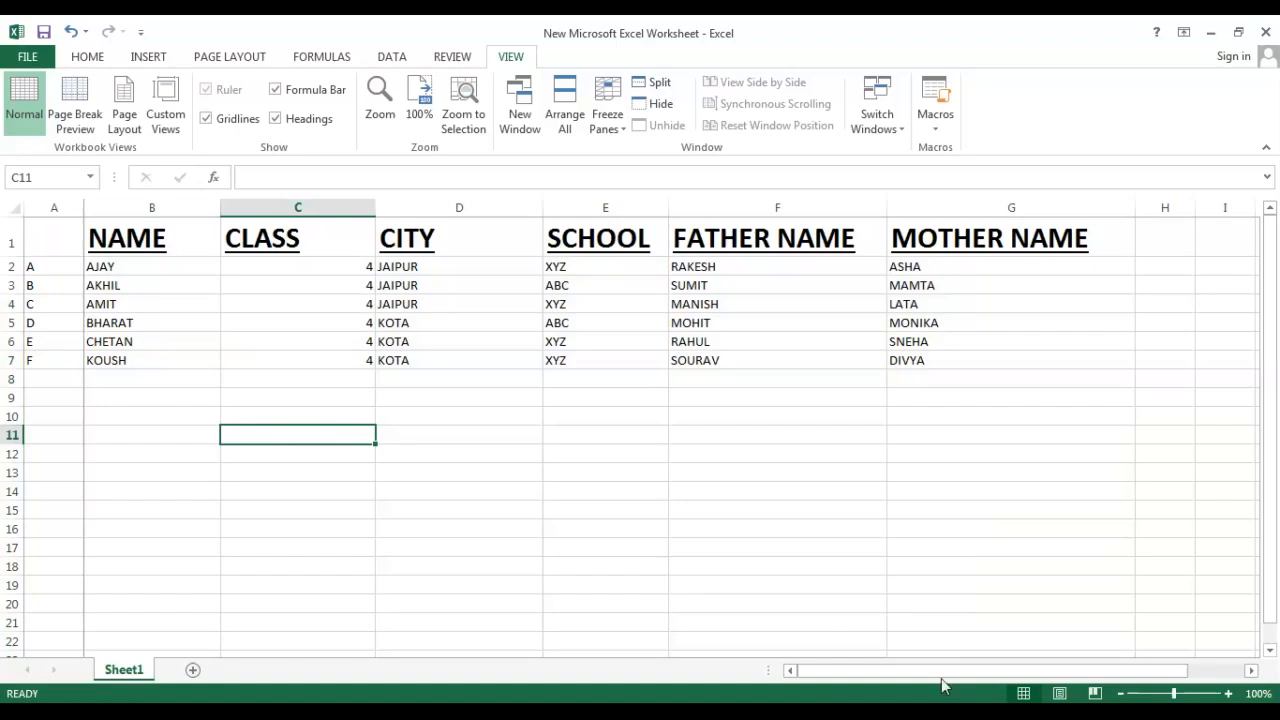
pyautogui.moveTo(942, 678); pyautogui.dragTo(888, 677)
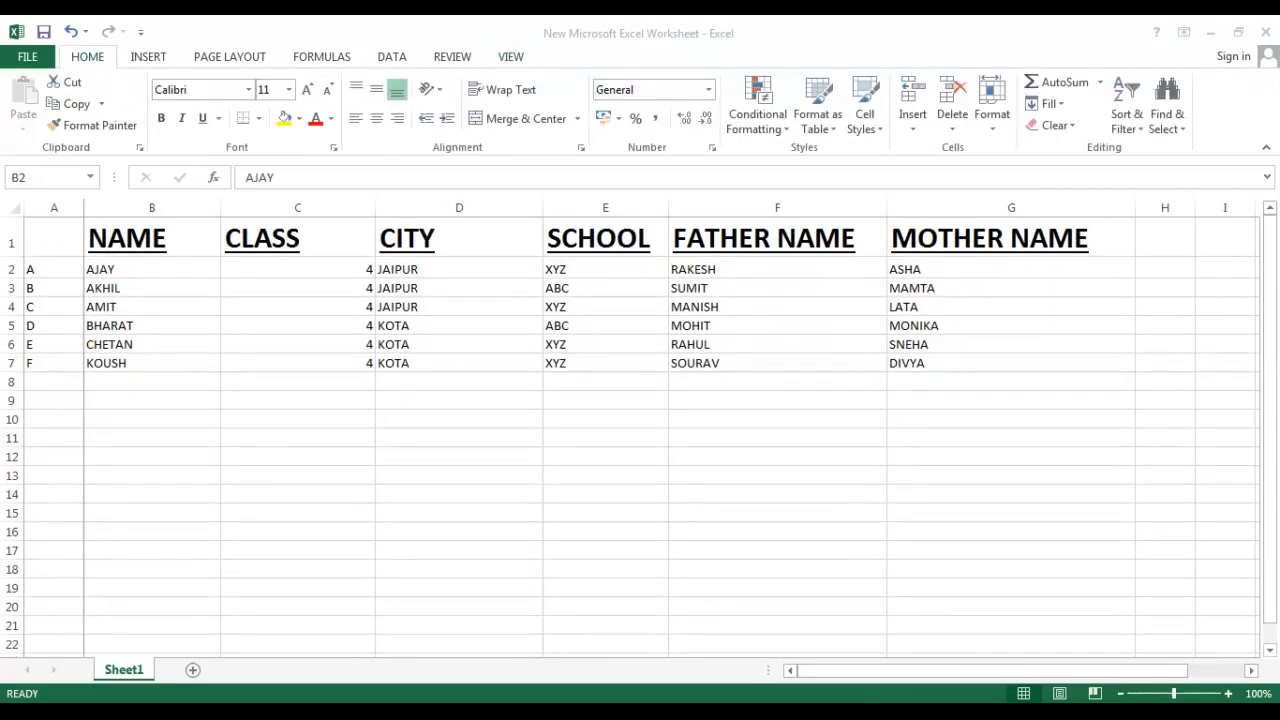
# Make row 2 much taller and set B2's vertical alignment to middle.
pyautogui.moveTo(8, 280); pyautogui.dragTo(10, 385)
pyautogui.click(143, 432)
pyautogui.click(134, 363)
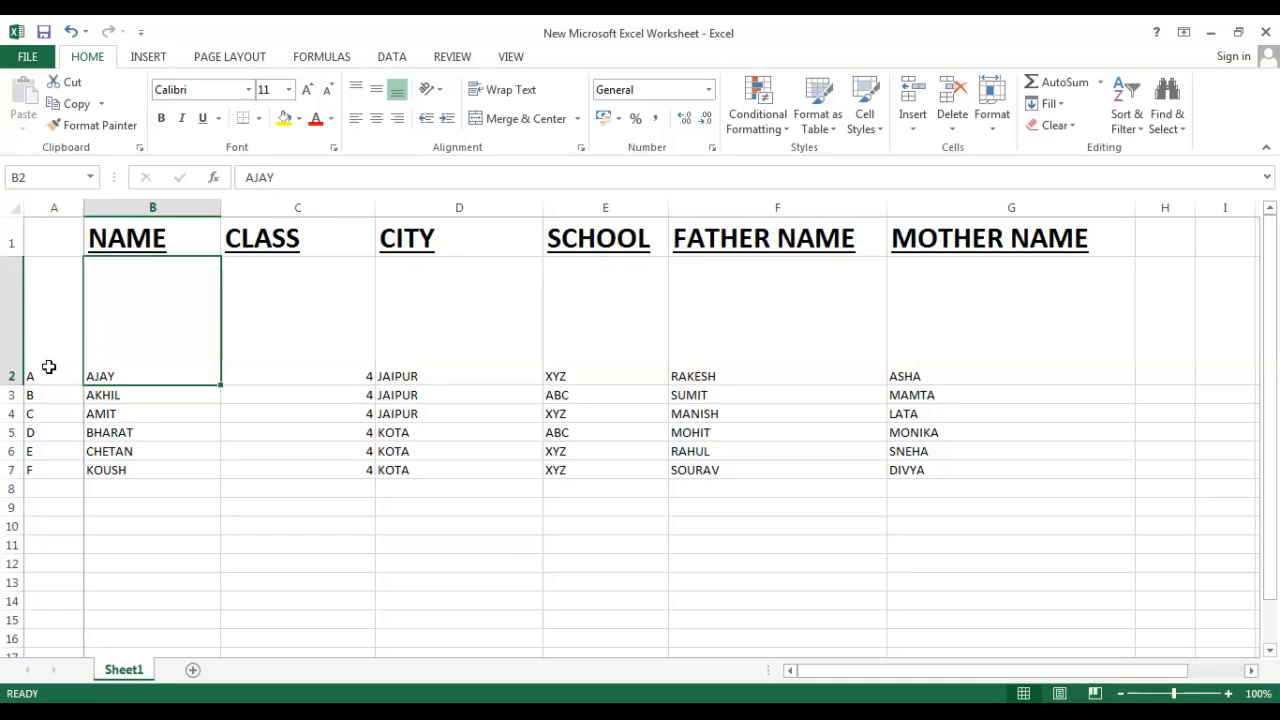
pyautogui.click(356, 92)
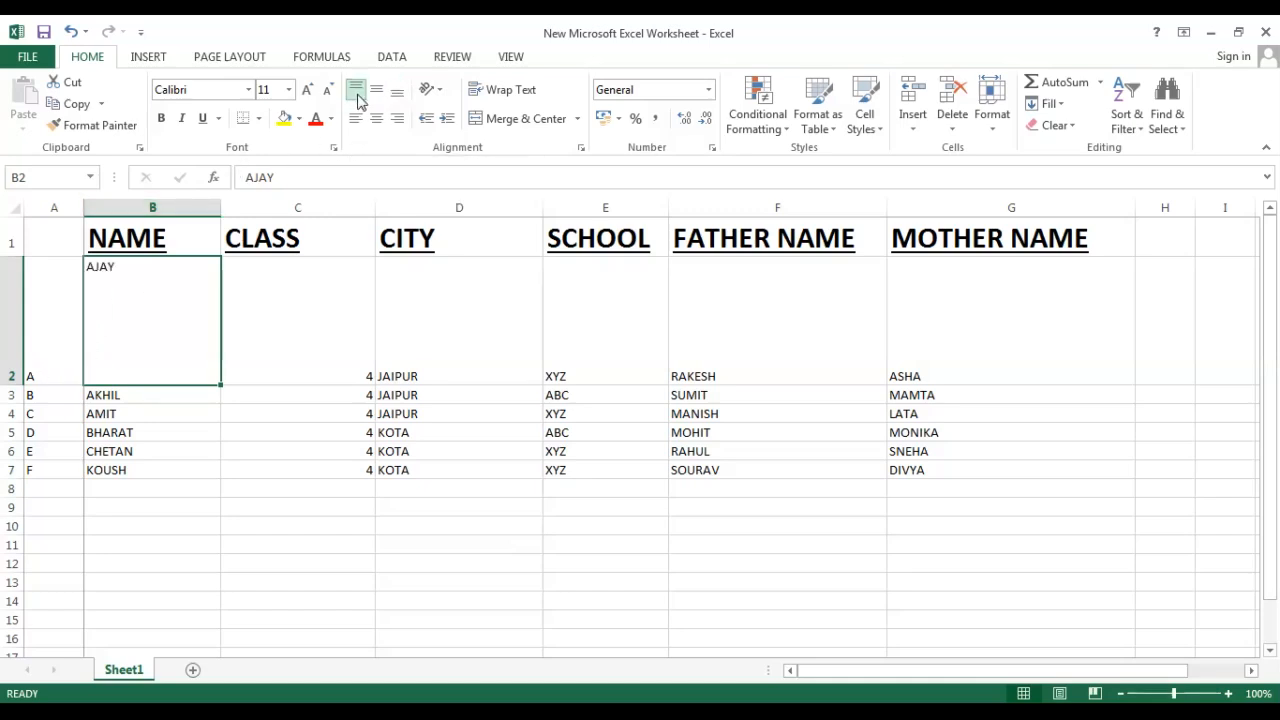
pyautogui.click(376, 90)
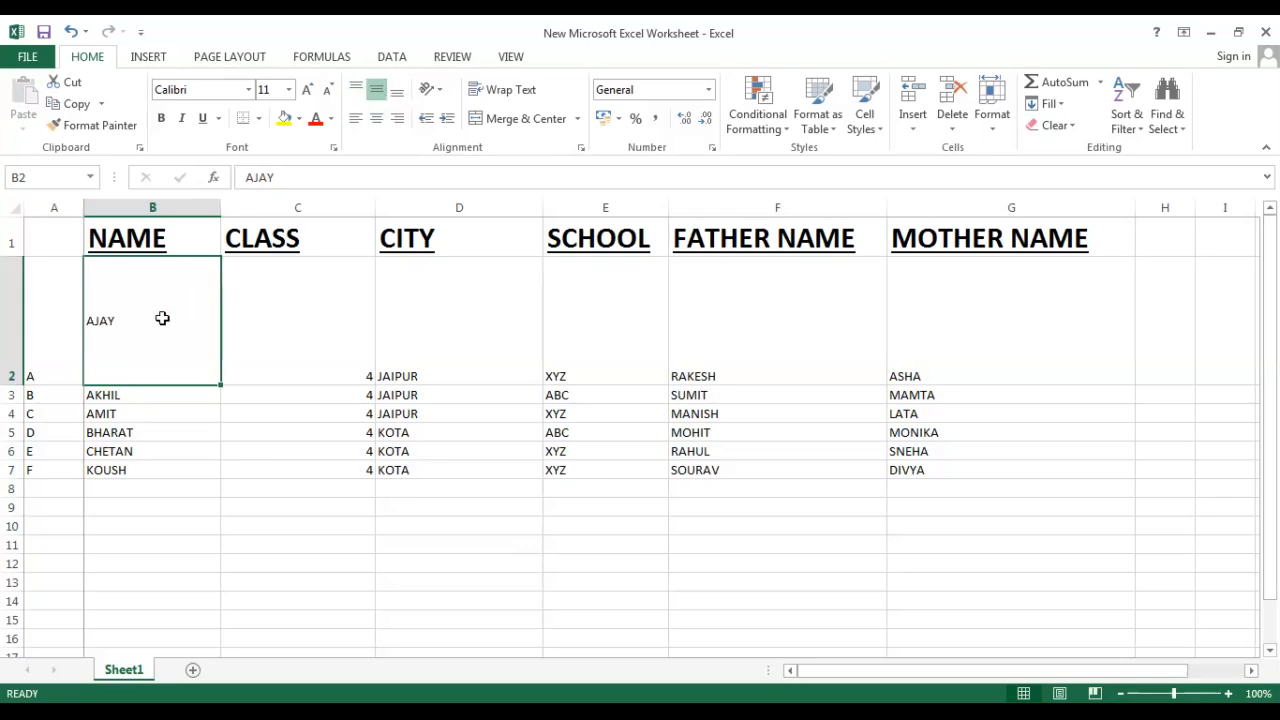
# Vertically center the contents of the whole of row 2.
pyautogui.click(288, 362)
pyautogui.click(12, 331)
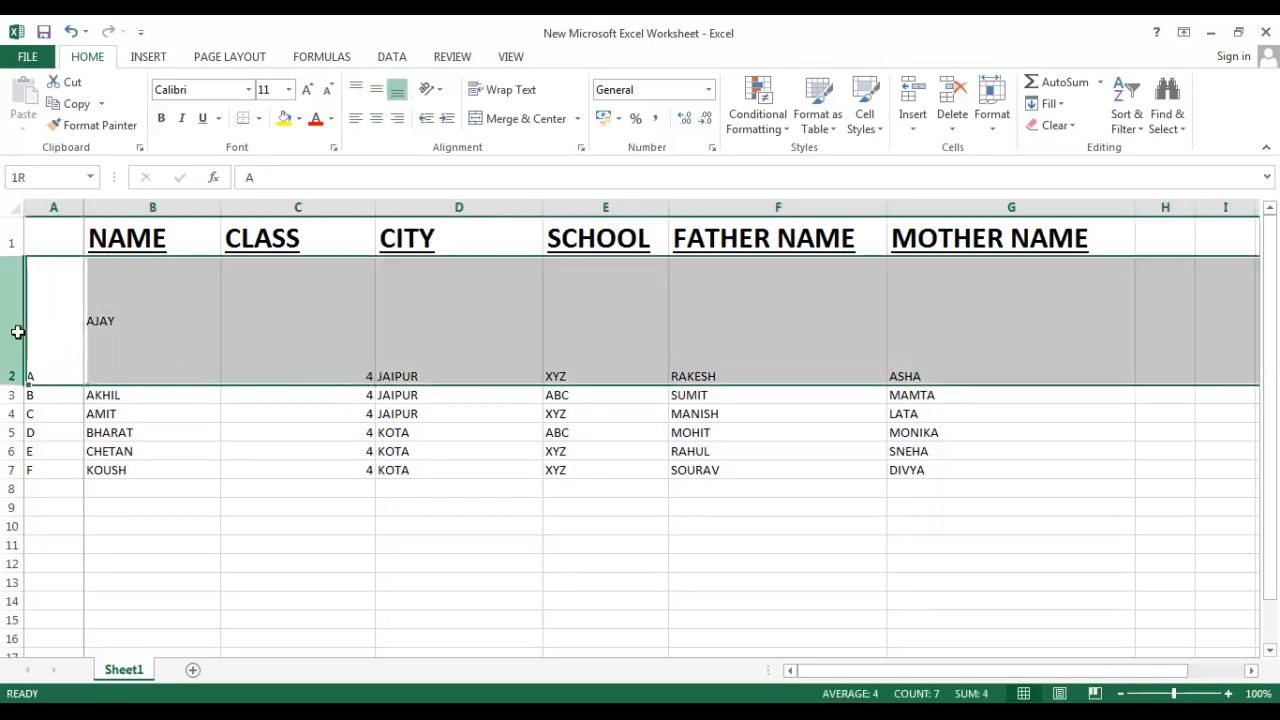
pyautogui.click(376, 90)
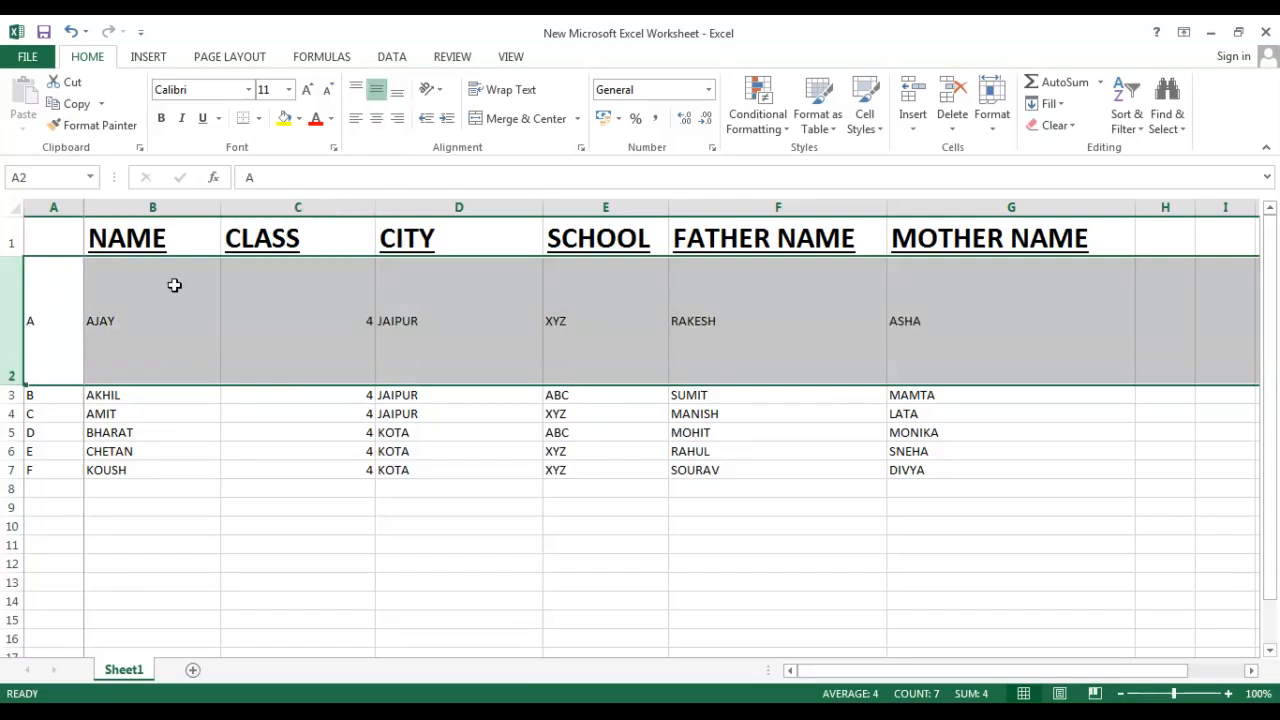
# Make row 3 taller and vertically center its contents.
pyautogui.click(14, 395)
pyautogui.moveTo(12, 402); pyautogui.dragTo(11, 464)
pyautogui.click(134, 434)
pyautogui.click(5, 436)
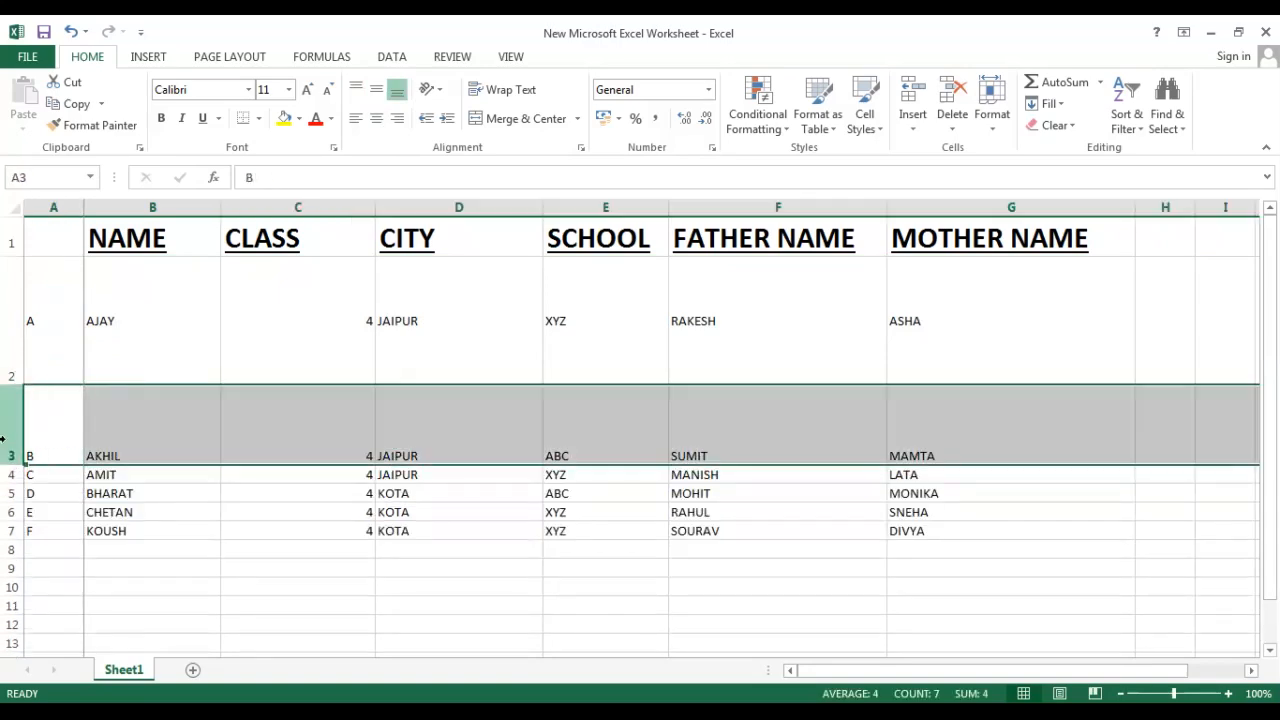
pyautogui.click(355, 91)
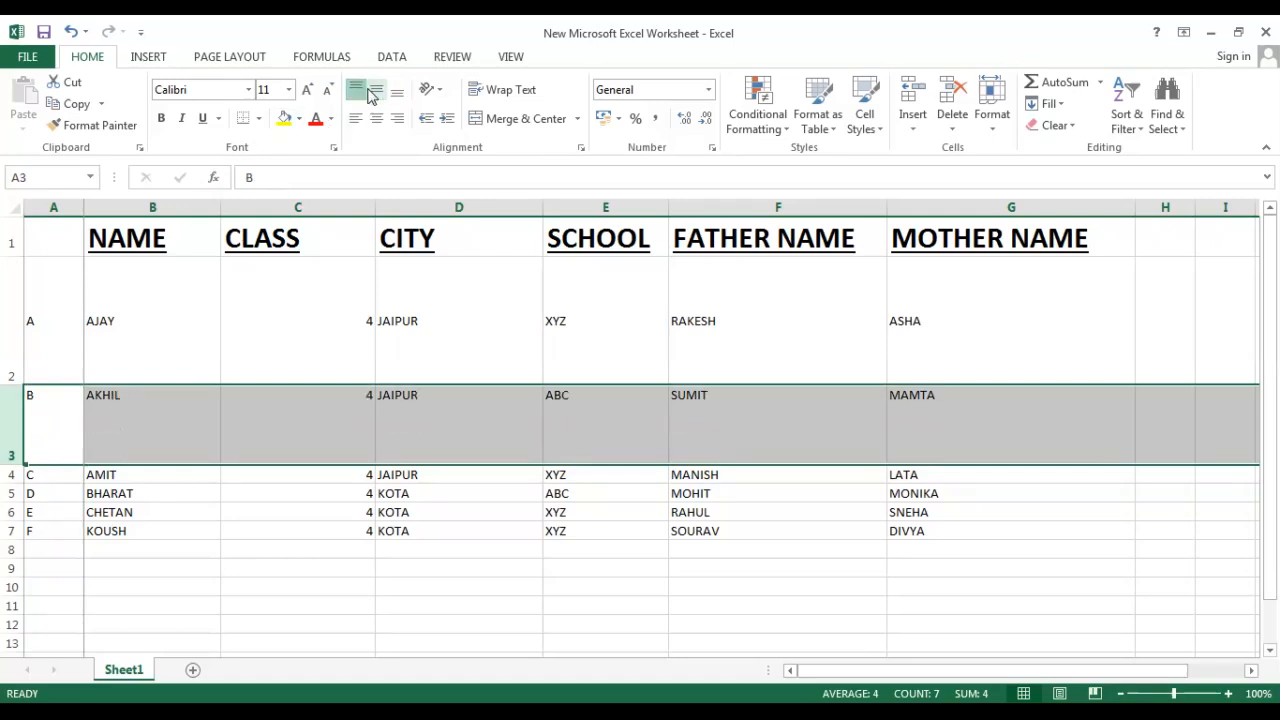
pyautogui.click(376, 91)
pyautogui.click(397, 91)
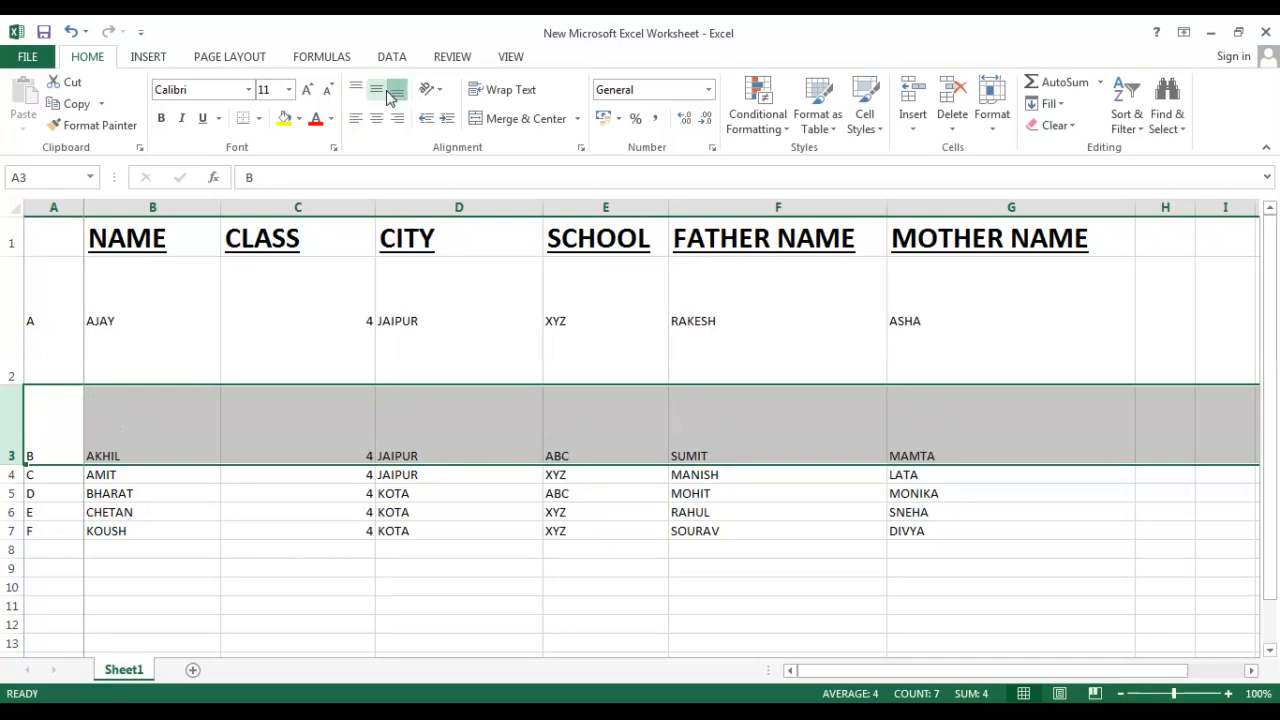
pyautogui.click(376, 91)
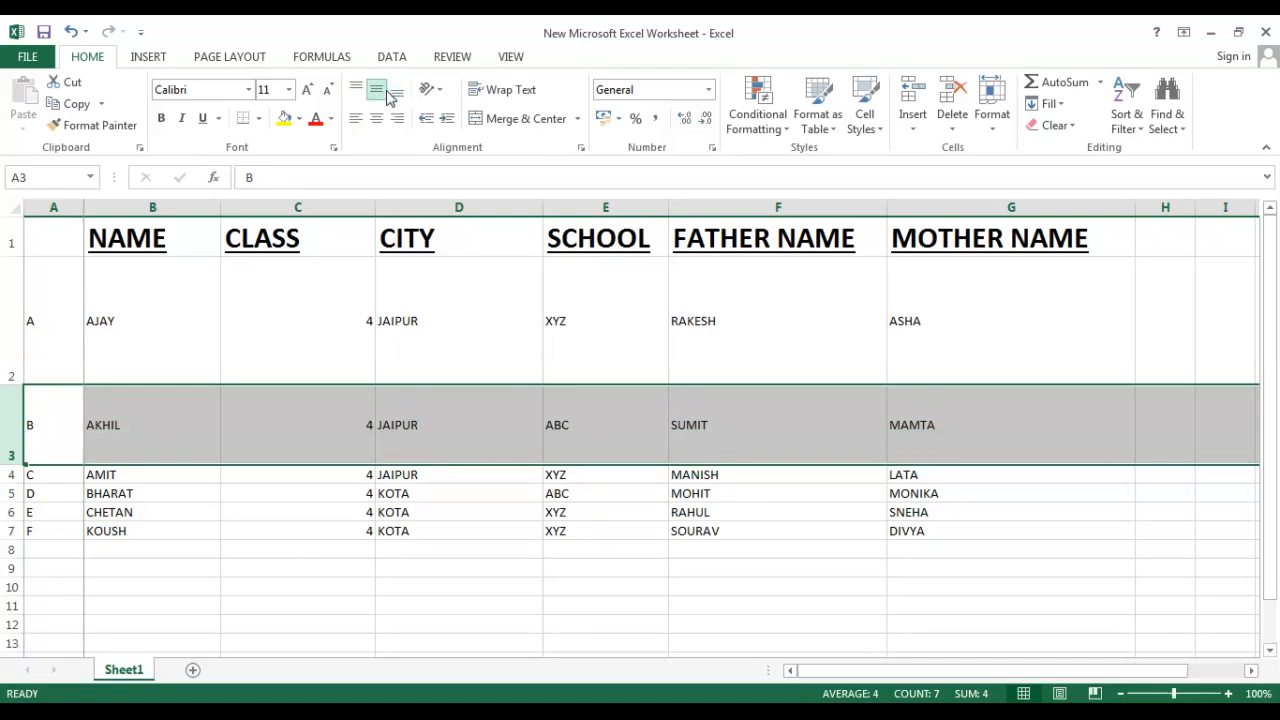
# Make row 4 taller and vertically center its contents.
pyautogui.click(13, 476)
pyautogui.moveTo(17, 483); pyautogui.dragTo(17, 582)
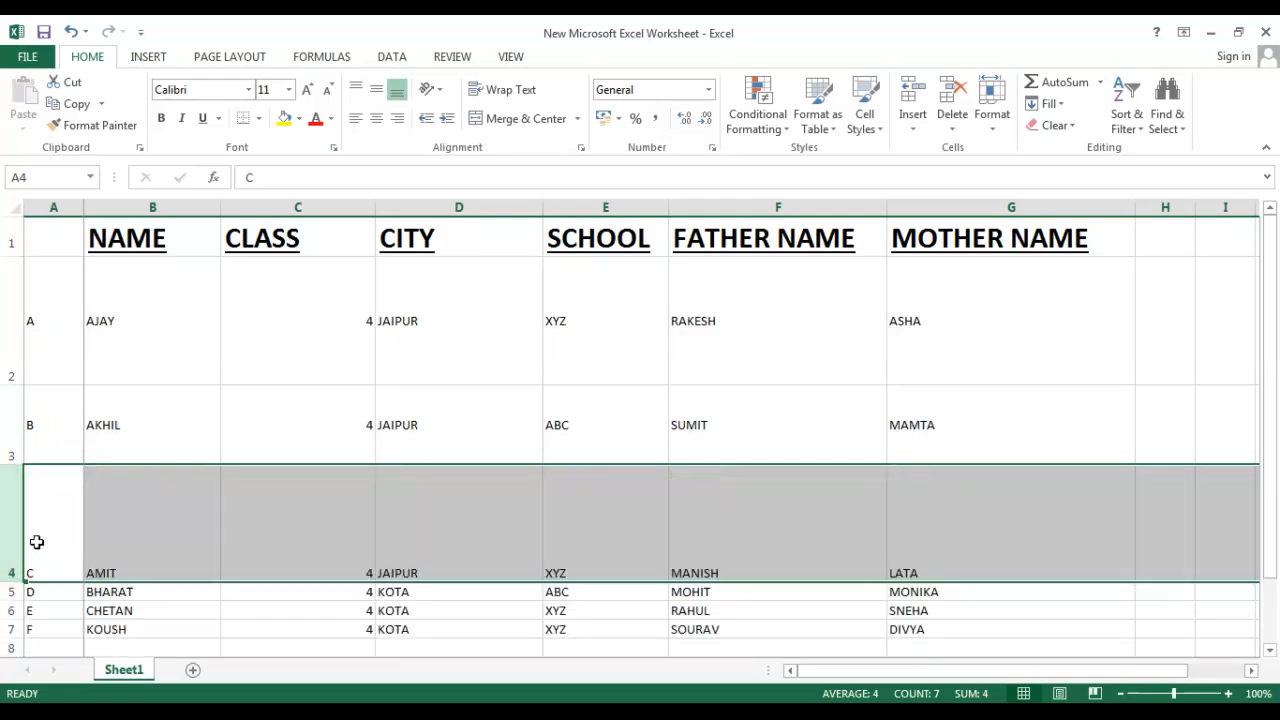
pyautogui.click(385, 92)
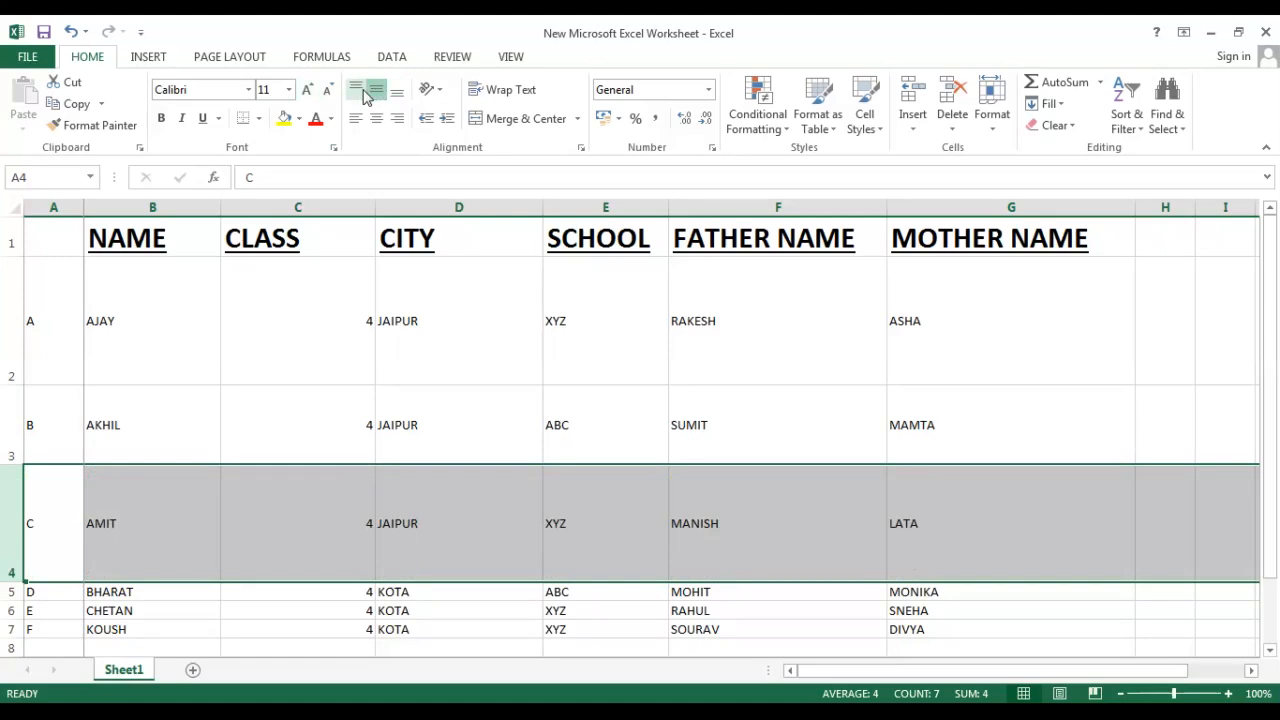
# Try top, right and center alignment on row 4, finishing with middle vertical alignment.
pyautogui.click(356, 91)
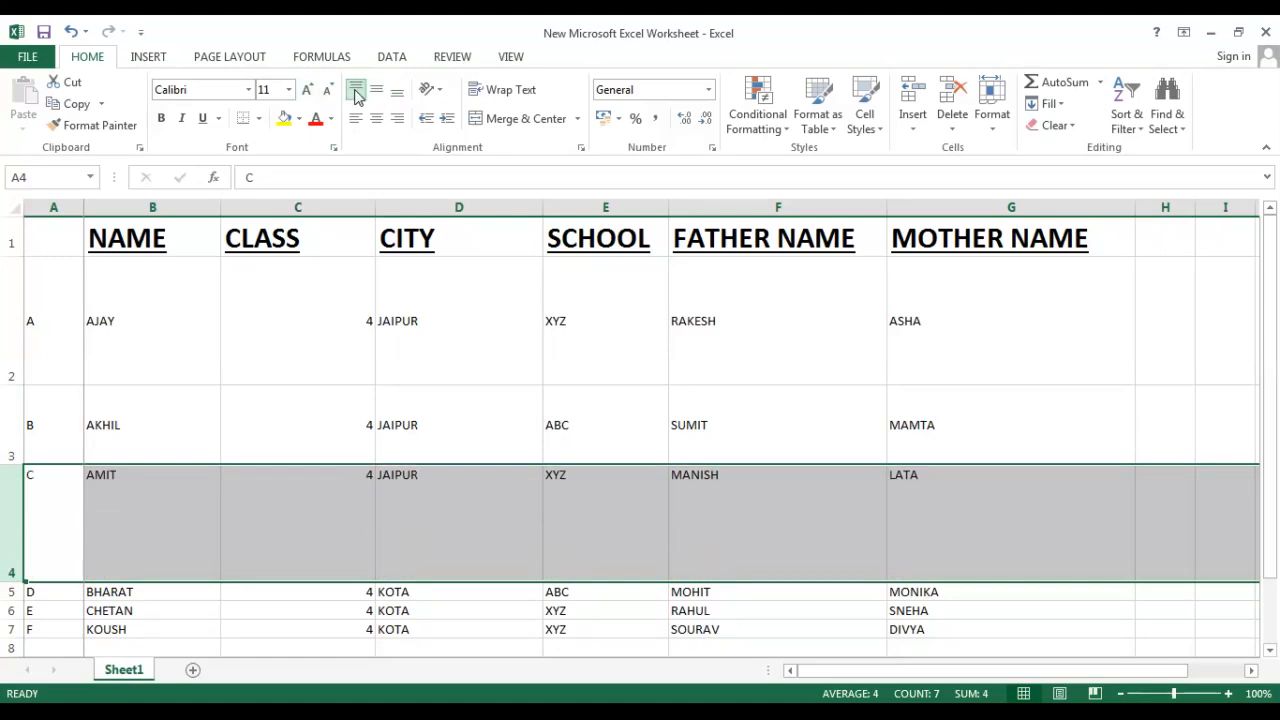
pyautogui.click(398, 120)
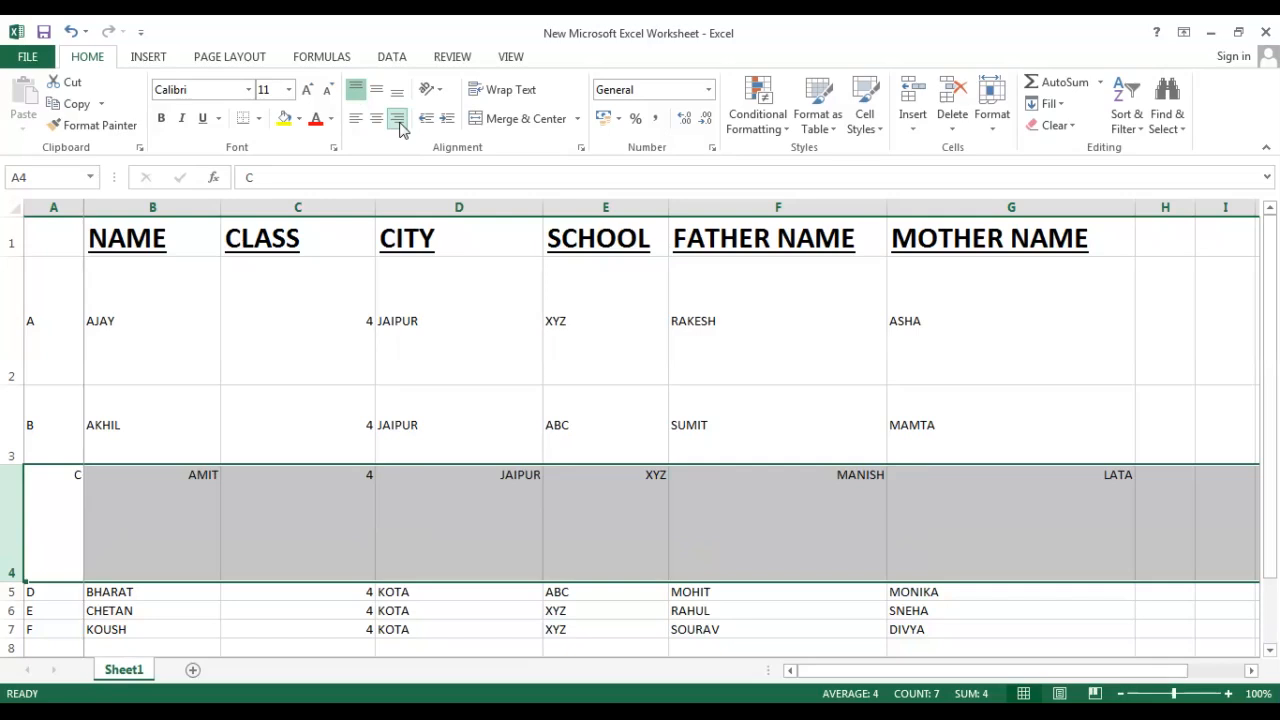
pyautogui.click(376, 119)
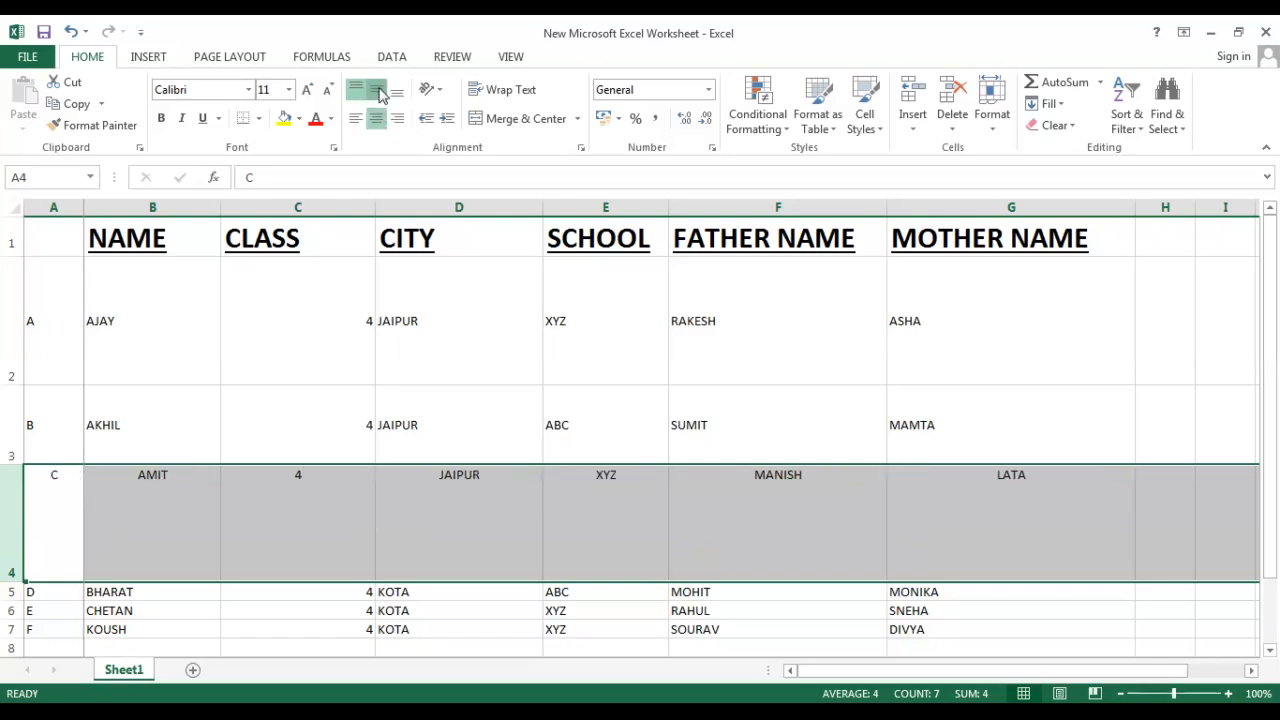
pyautogui.click(379, 94)
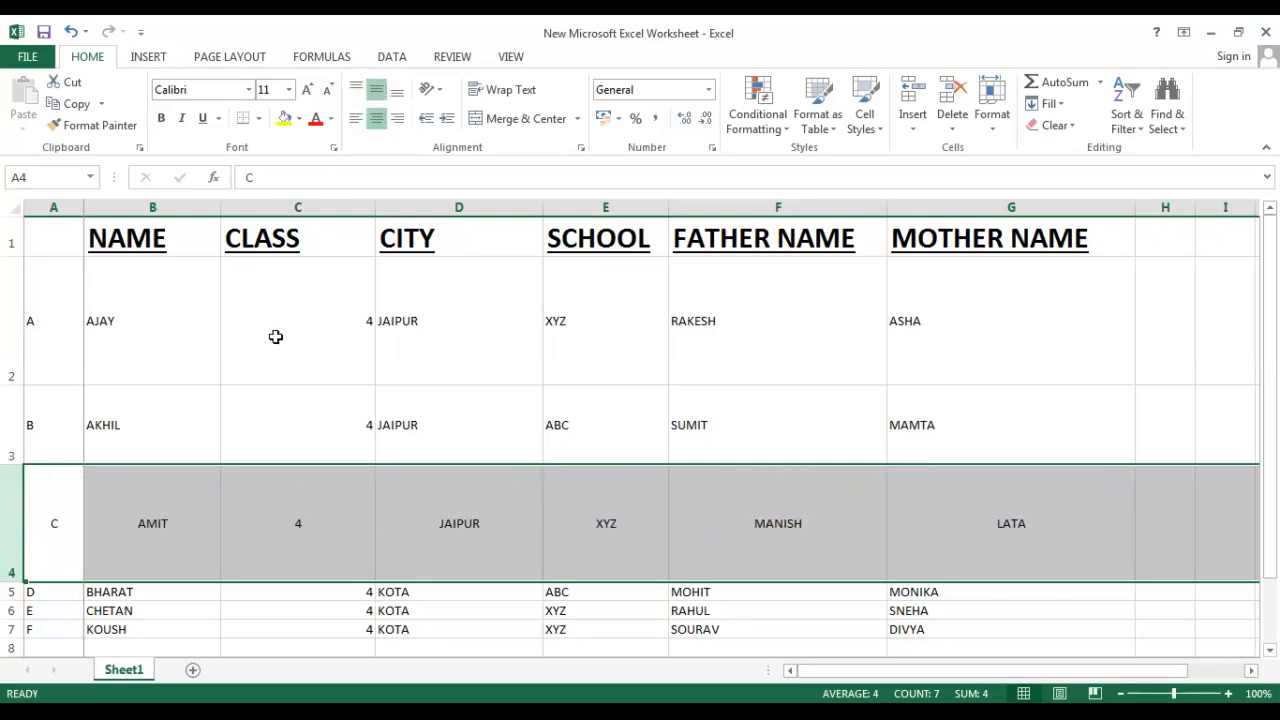
# Cycle row 4's horizontal alignment through left and center, ending with right alignment.
pyautogui.click(356, 121)
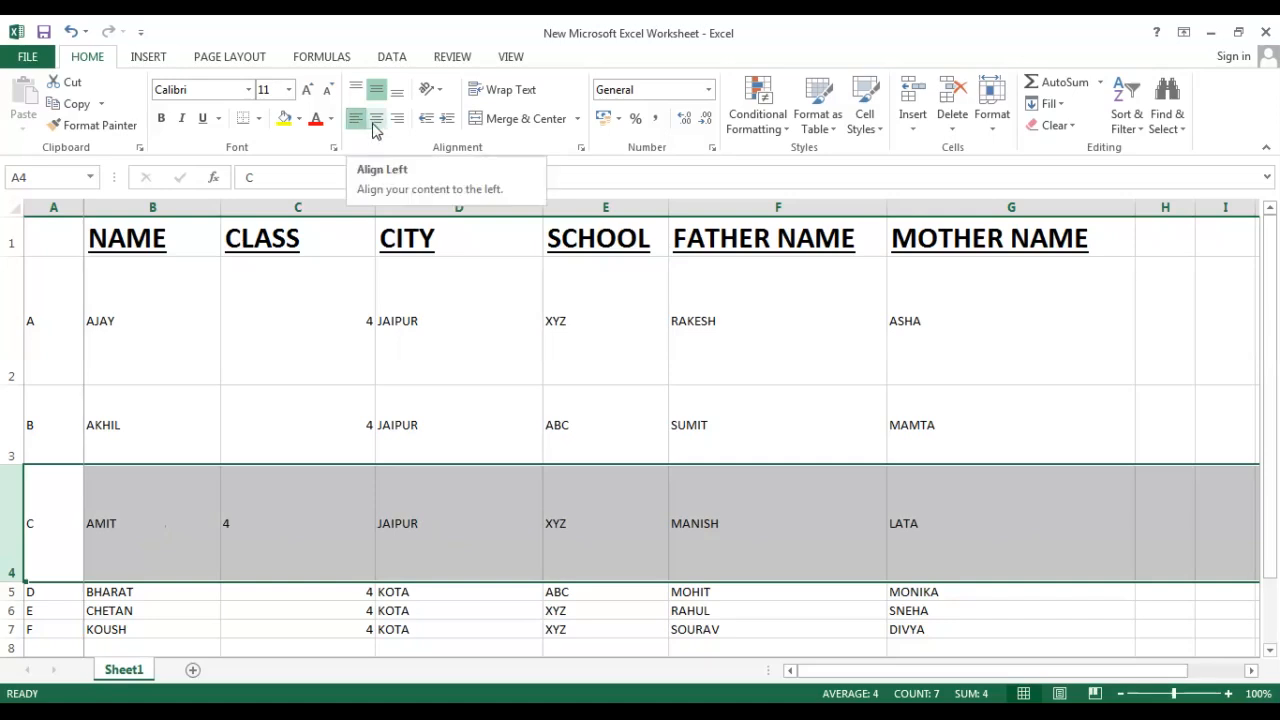
pyautogui.click(375, 127)
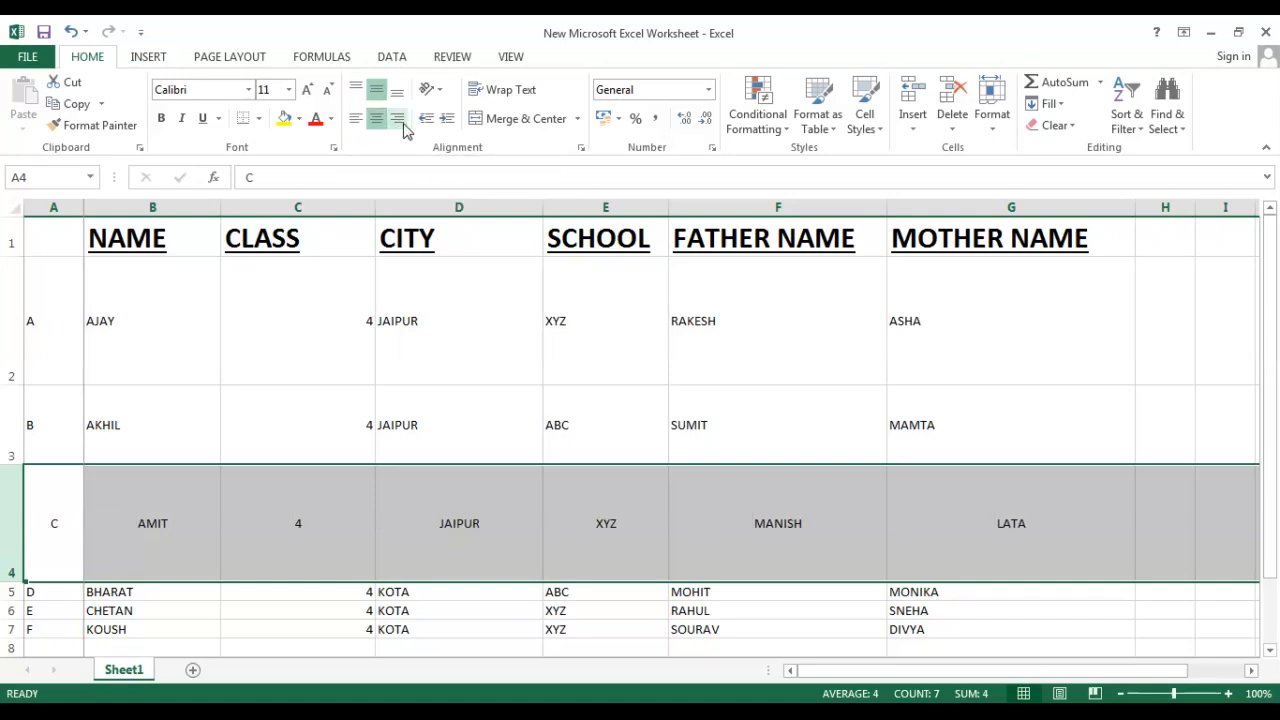
pyautogui.click(397, 119)
pyautogui.click(186, 712)
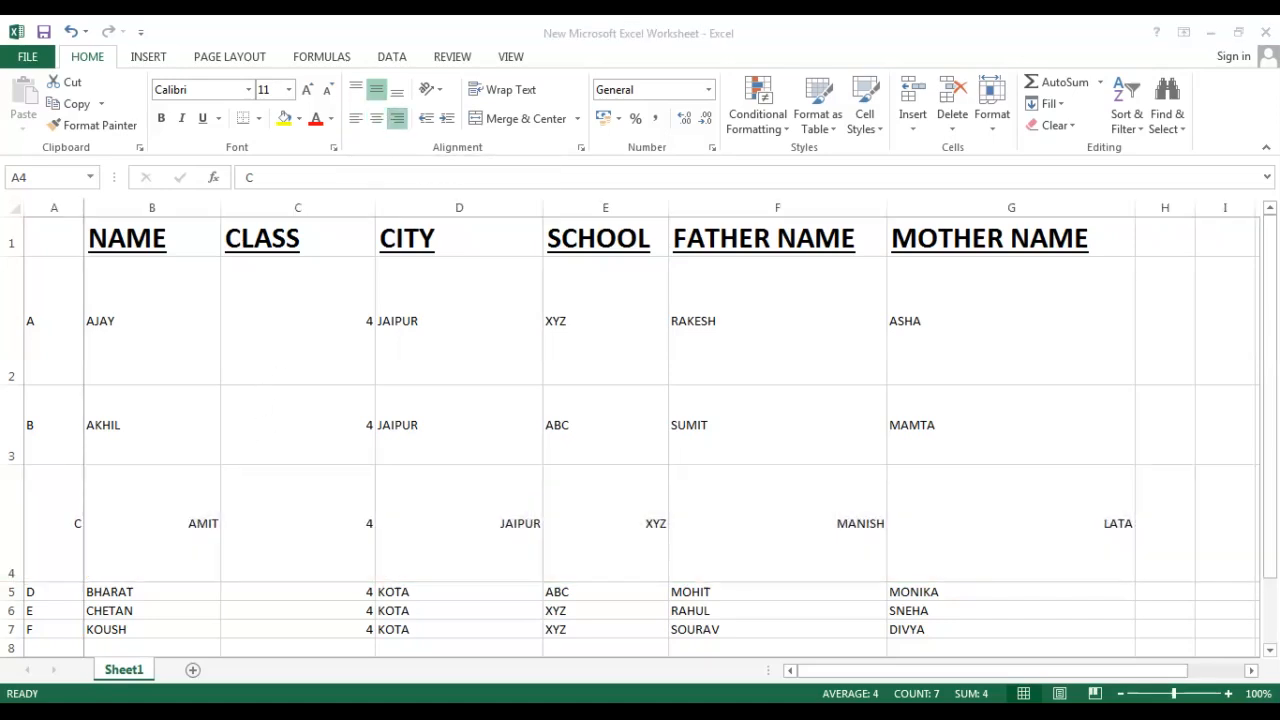